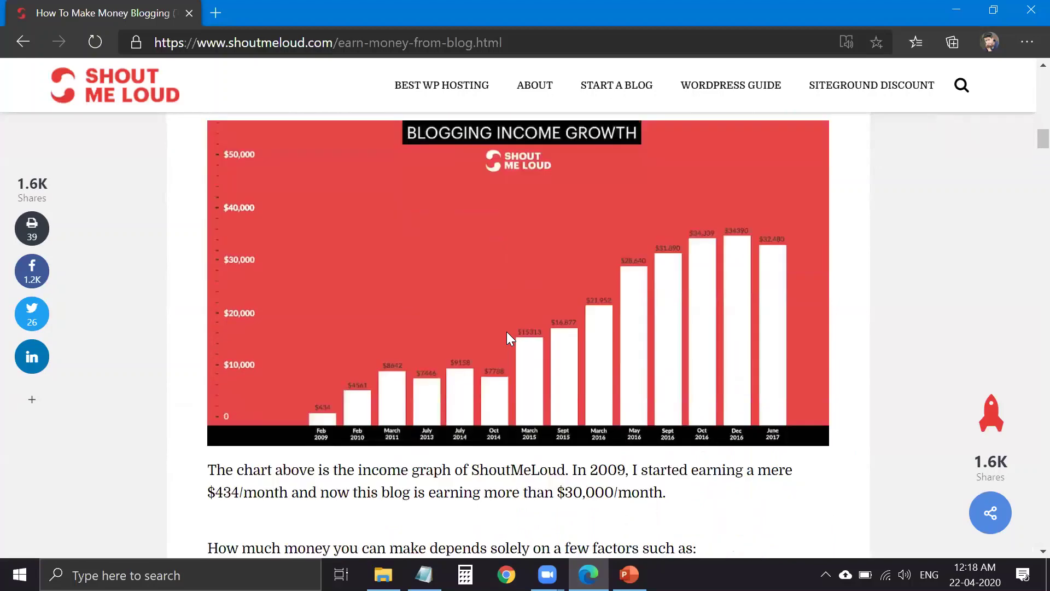
- Scroll the ShoutMeLoud article up to the Blogging Income Growth chart
scroll(513, 332, "up", 1)
- Open the income growth chart as Blogging-income.jpg in a new tab and view it full size
right_click(513, 333)
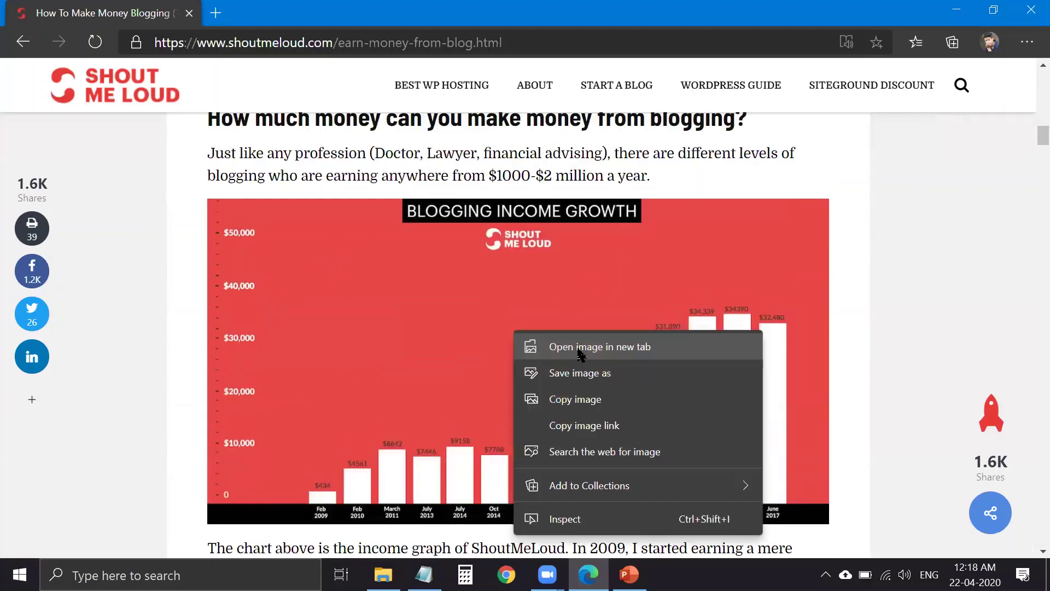
left_click(541, 348)
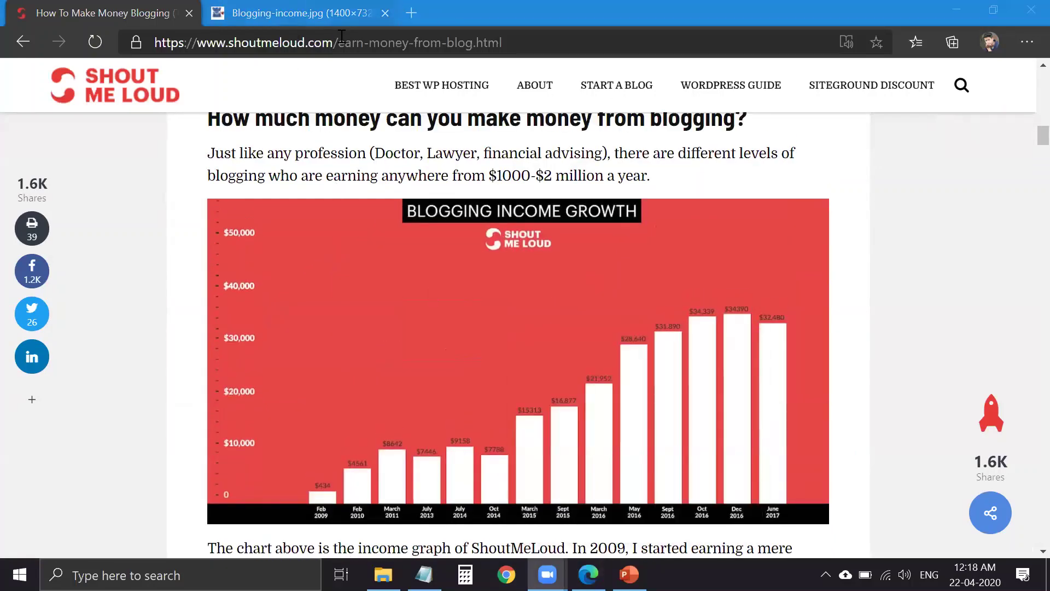
left_click(344, 22)
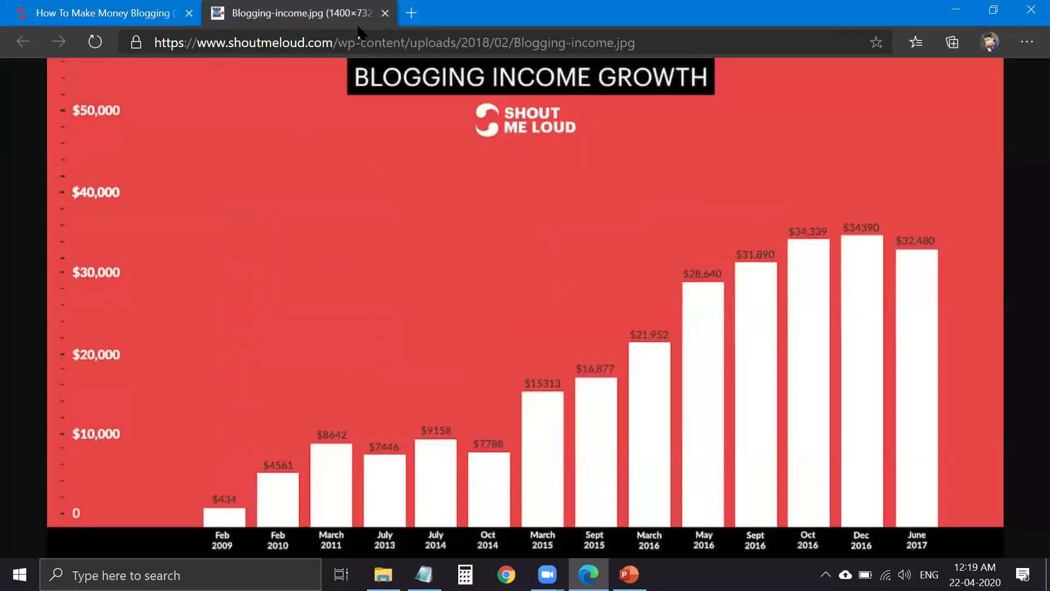
left_click(74, 6)
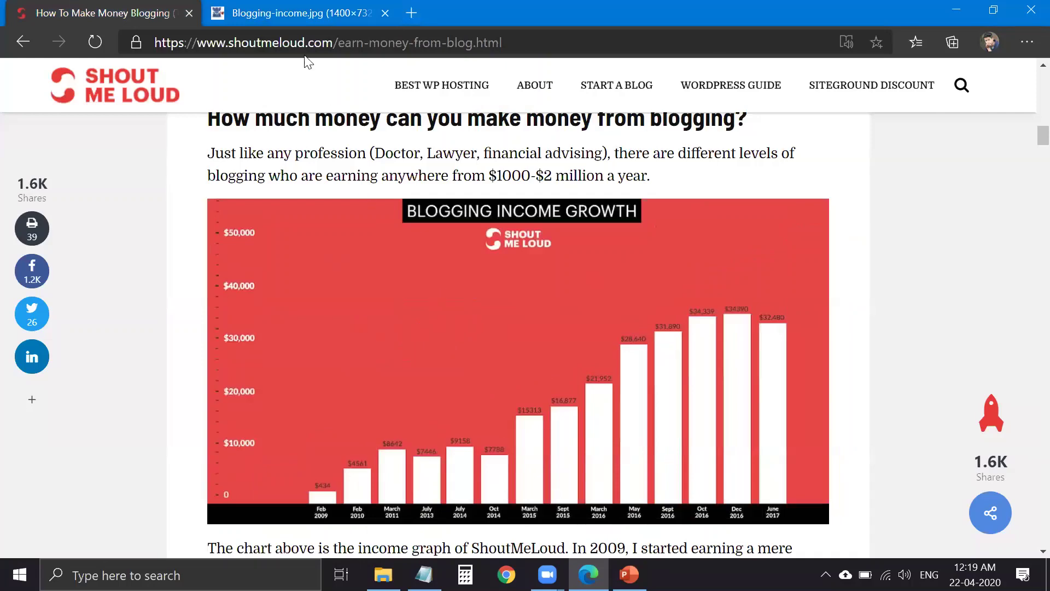
left_click(286, 15)
left_click(60, 5)
left_click(273, 11)
left_click(101, 9)
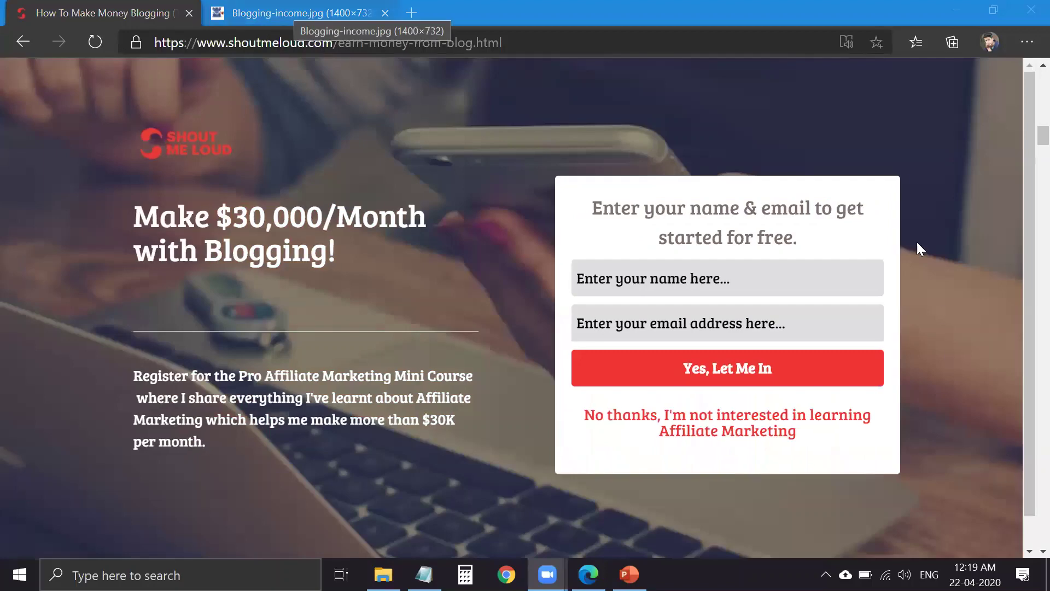
scroll(550, 363, "up", 5)
scroll(458, 406, "down", 2)
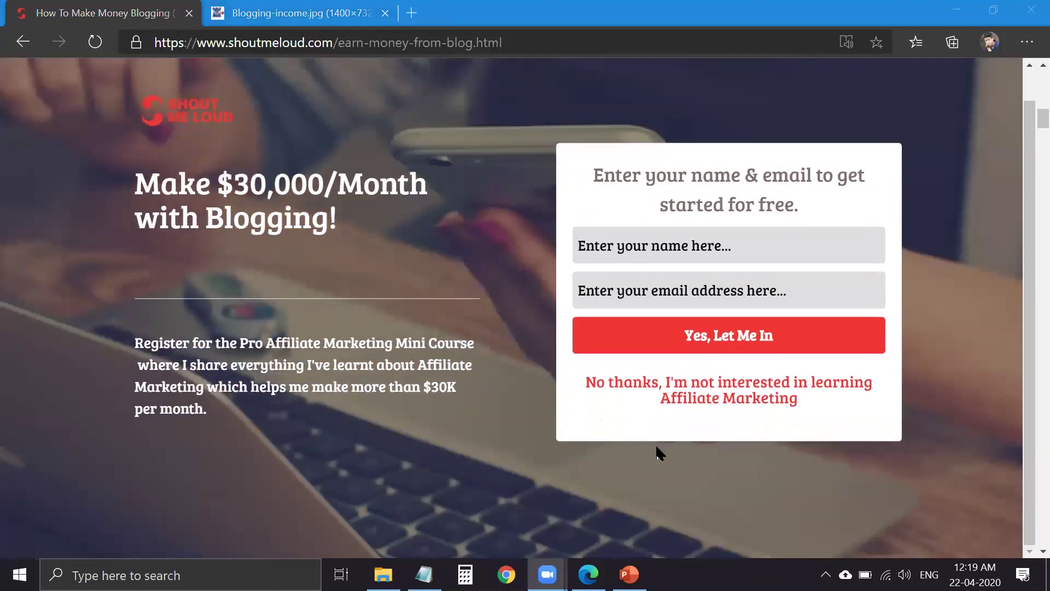
scroll(681, 454, "up", 2)
left_click(682, 456)
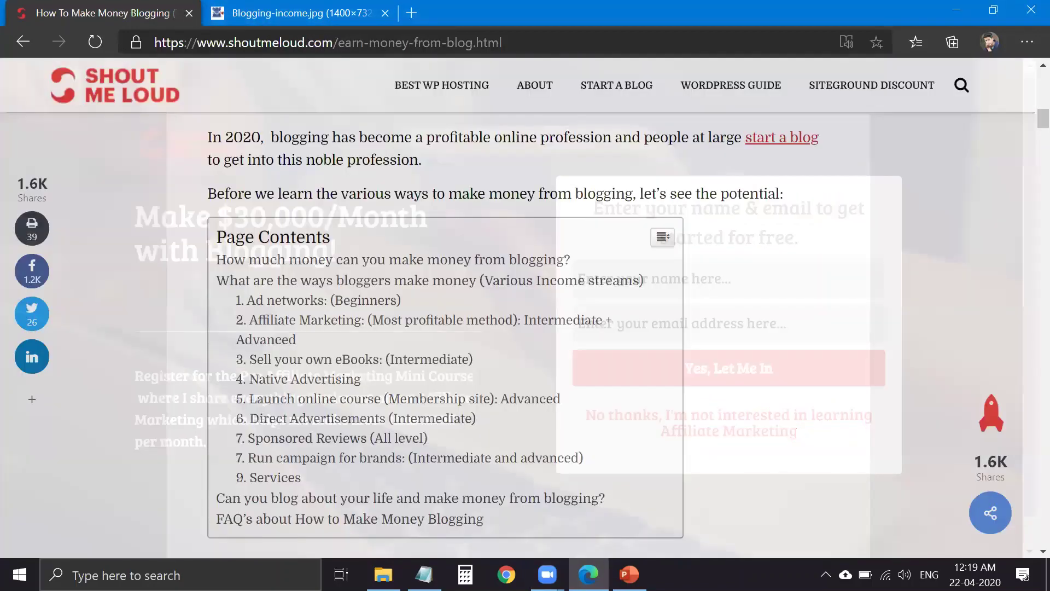
scroll(575, 452, "down", 10)
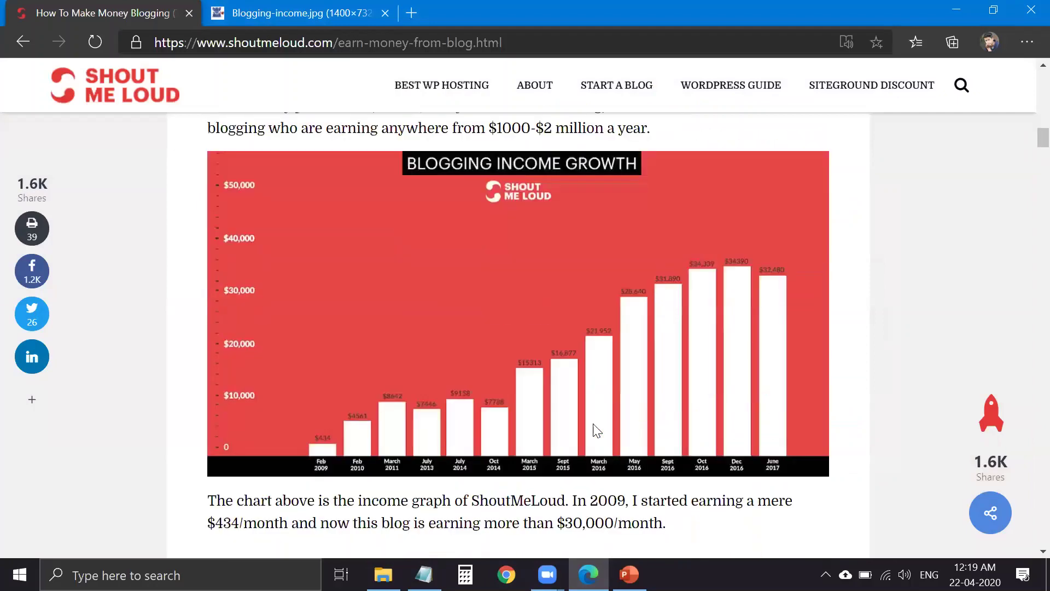
scroll(596, 452, "up", 3)
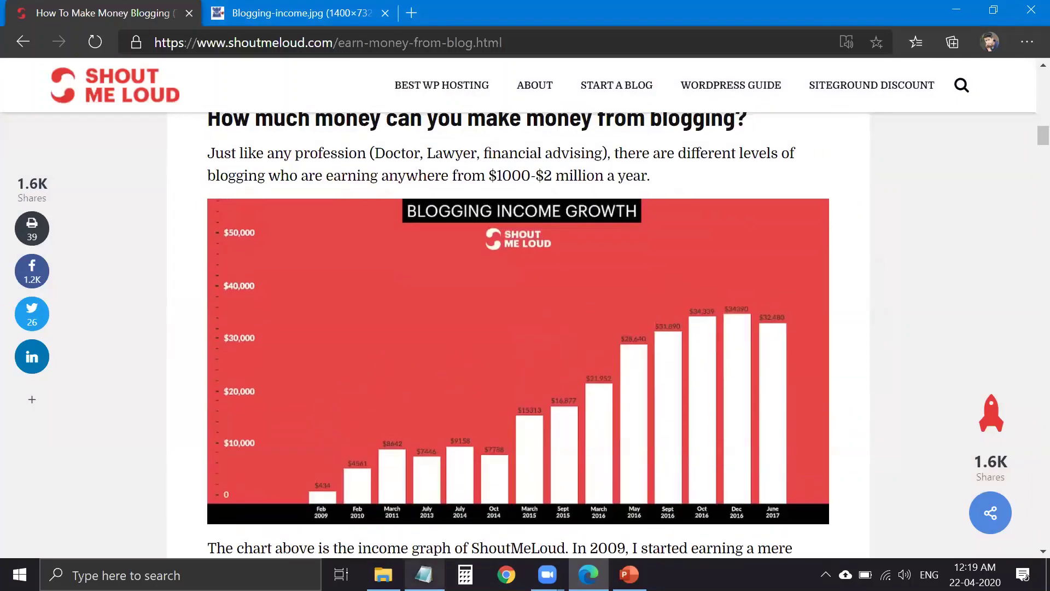
- Note '1200 Width' and 'Height' in Notepad, then minimize it and show the Blogging-income.jpg tab
left_click(424, 575)
type("120")
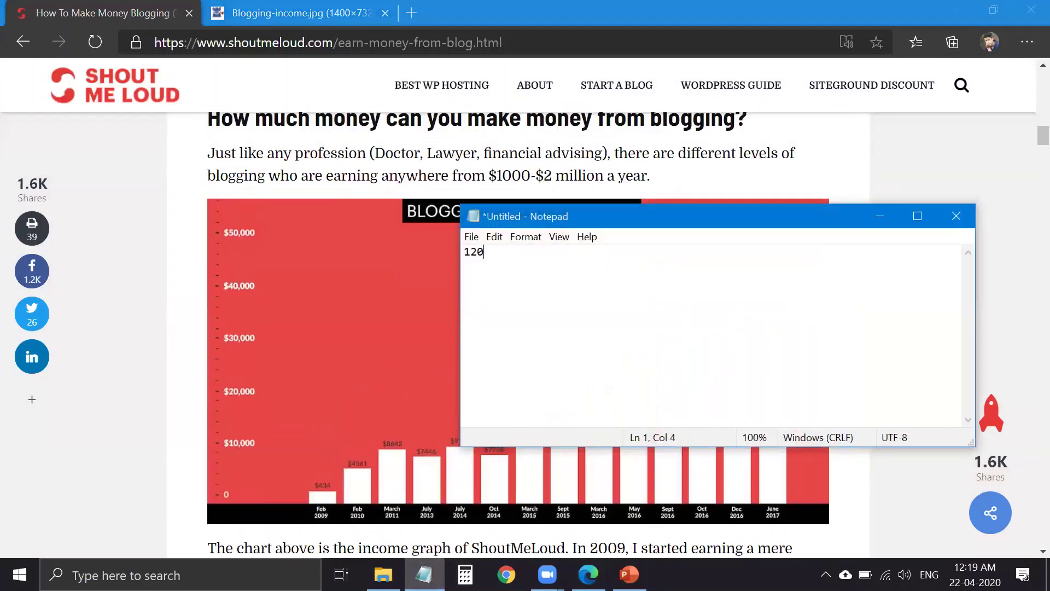
type("0 Width")
type("He")
type("ig")
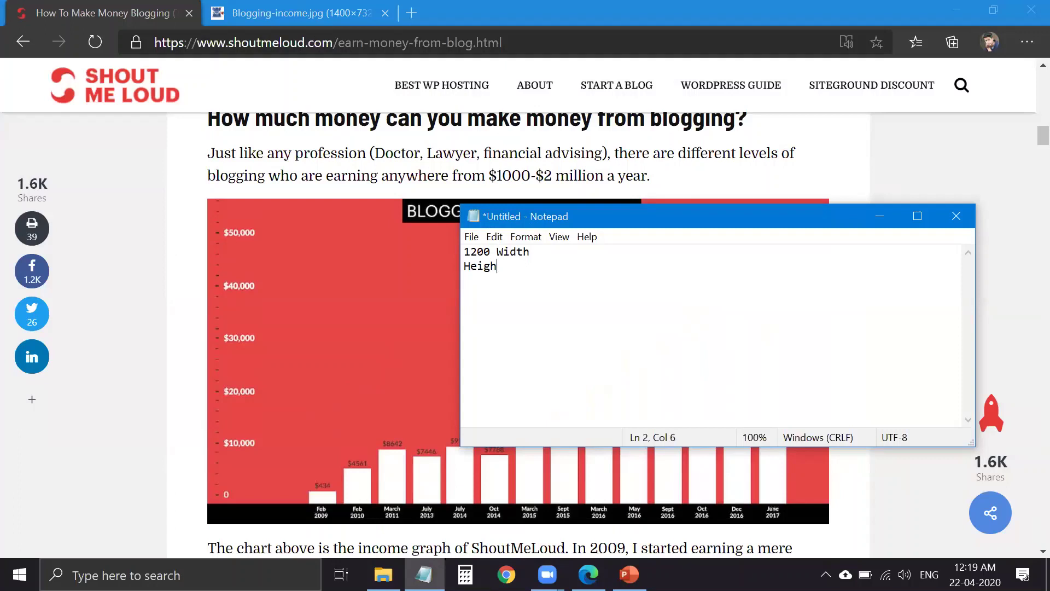
type("h")
key("BackSpace")
type("t")
left_click_drag(496, 253, 464, 252)
left_click(510, 266)
left_click(878, 217)
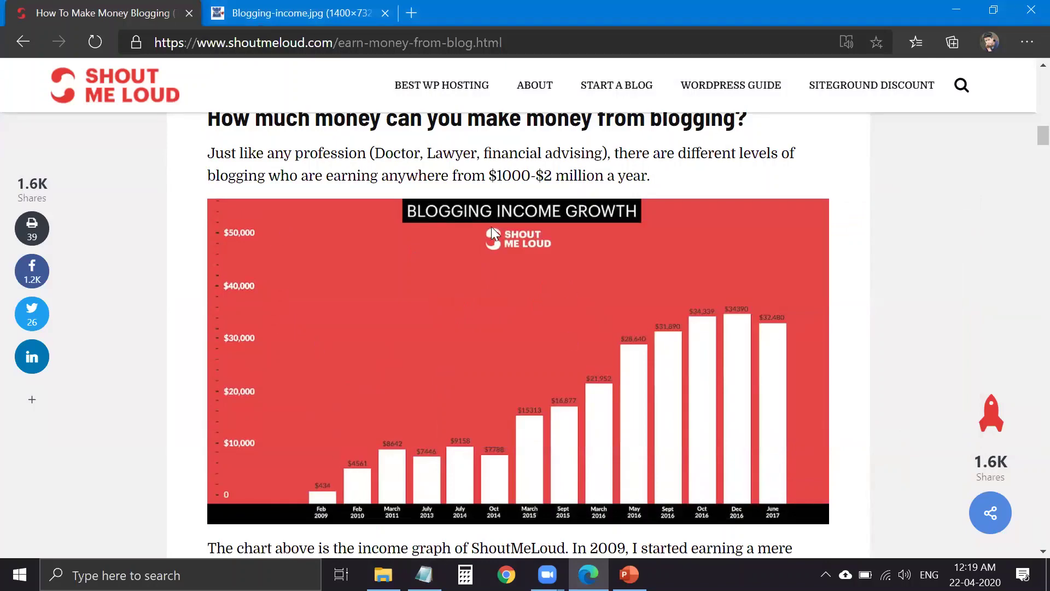
left_click(296, 24)
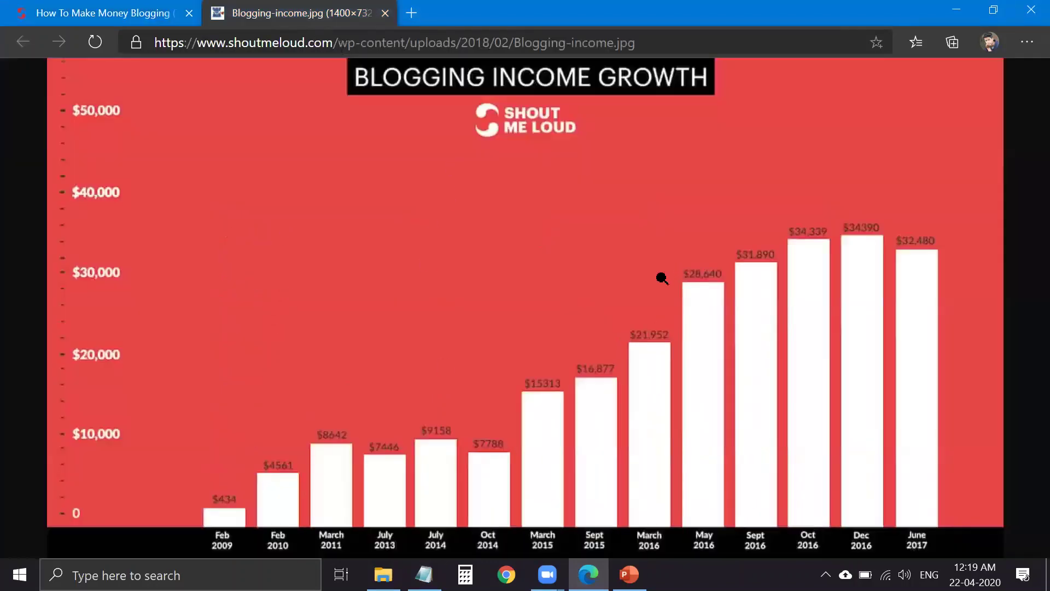
- Return to the article and scroll down to the 1. Ad networks (Beginners) section
left_click(113, 15)
scroll(566, 336, "down", 15)
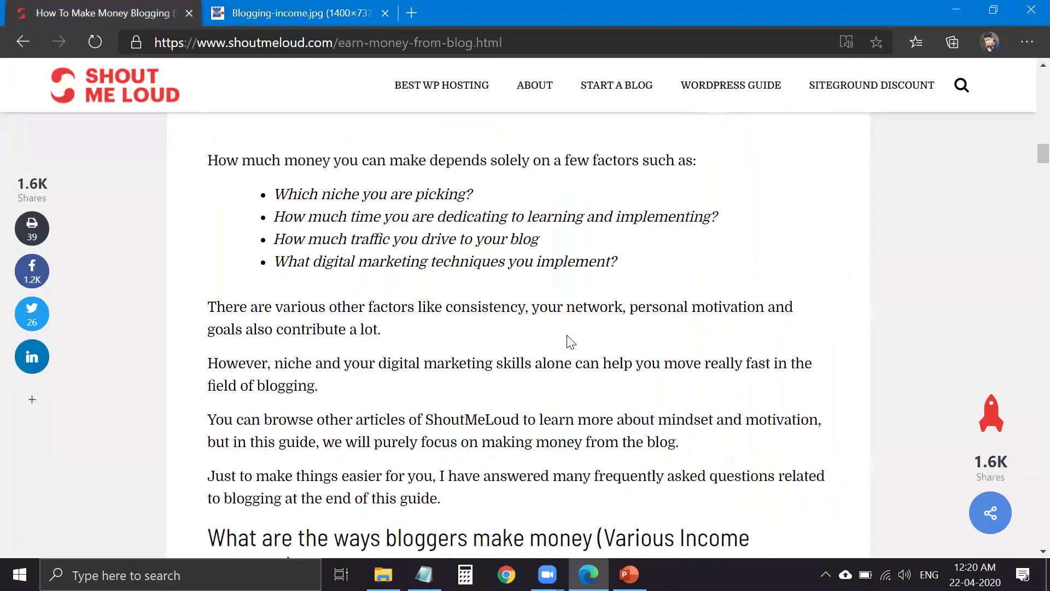
scroll(501, 335, "down", 5)
scroll(552, 432, "up", 4)
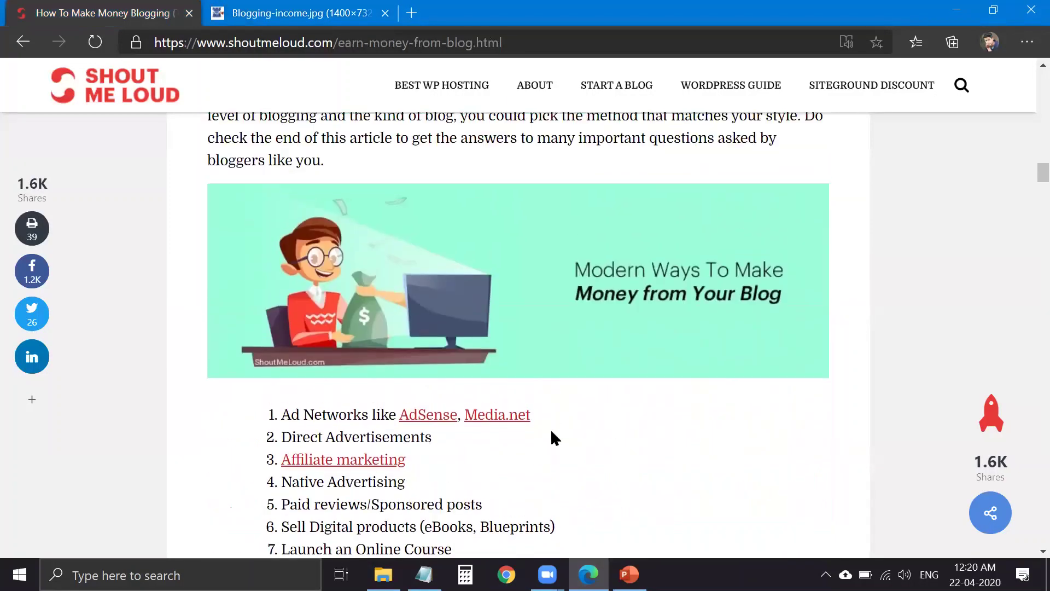
scroll(551, 396, "up", 15)
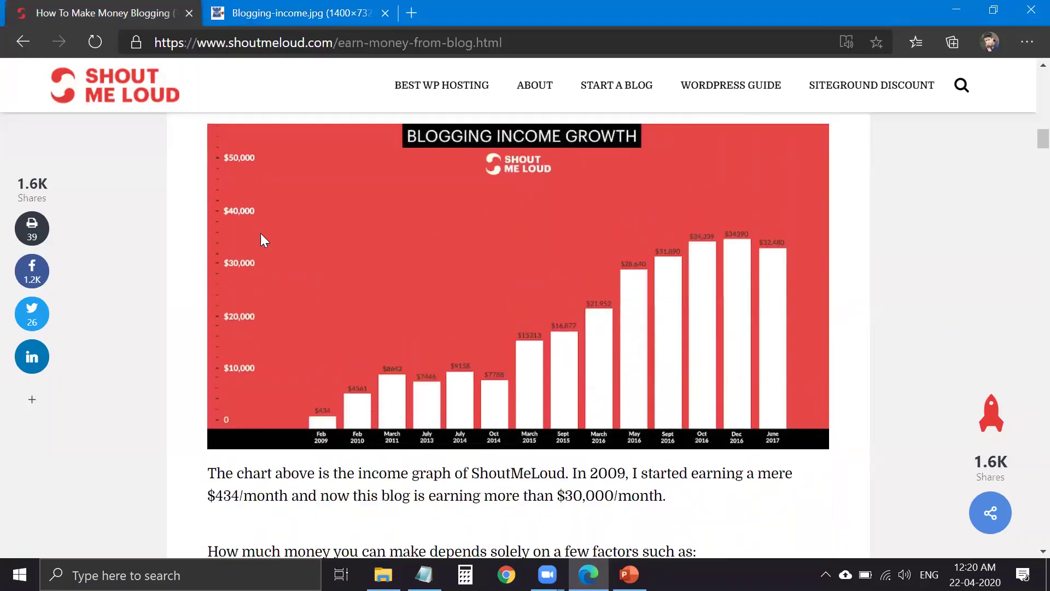
scroll(504, 301, "down", 1)
scroll(588, 351, "up", 4)
scroll(589, 347, "down", 20)
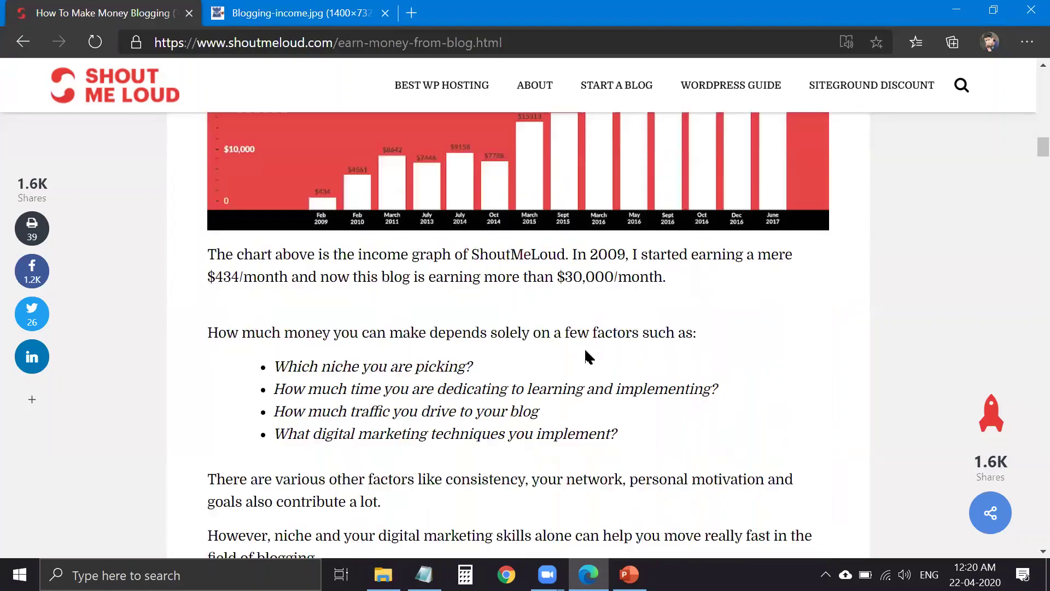
scroll(350, 375, "down", 7)
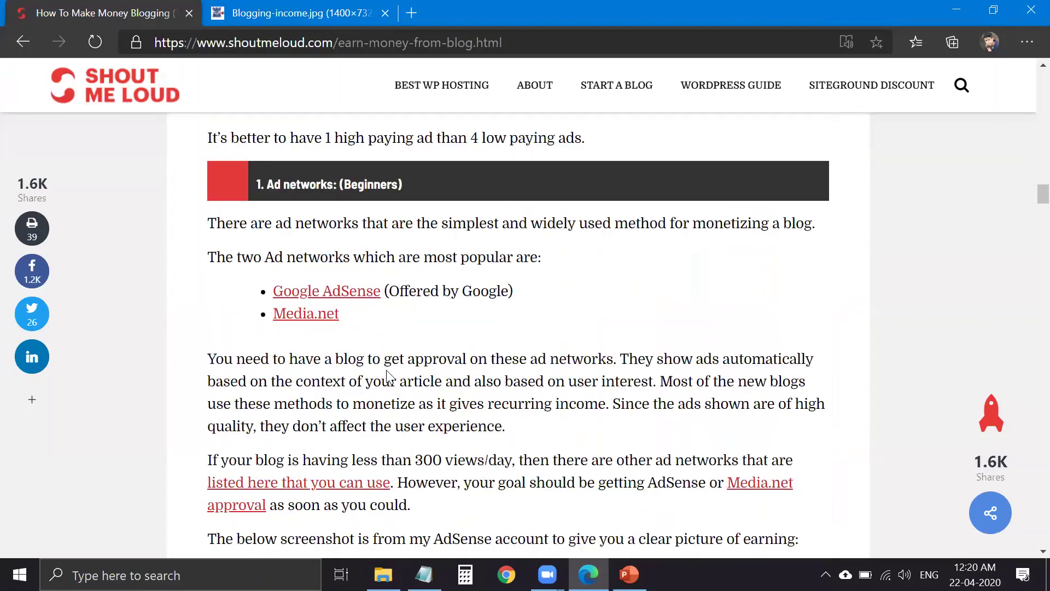
scroll(443, 370, "down", 1)
scroll(476, 361, "up", 8)
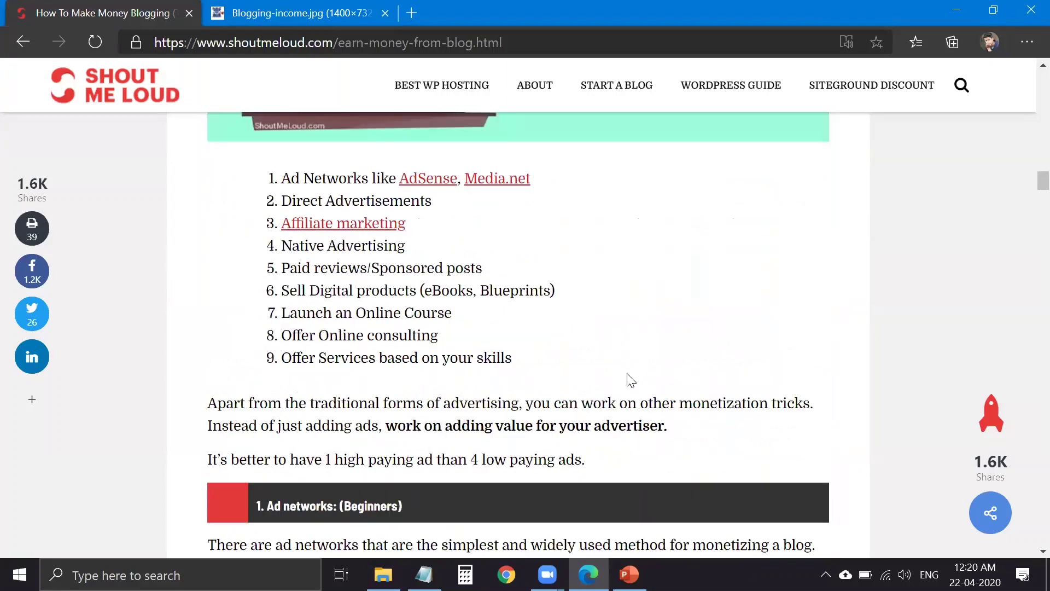
scroll(598, 378, "up", 3)
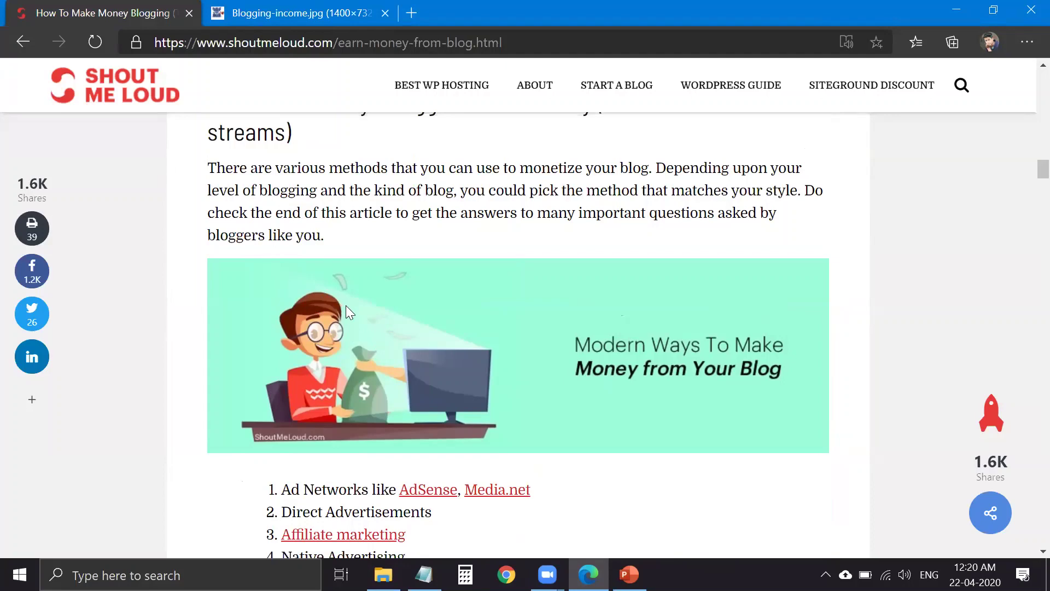
scroll(628, 323, "down", 3)
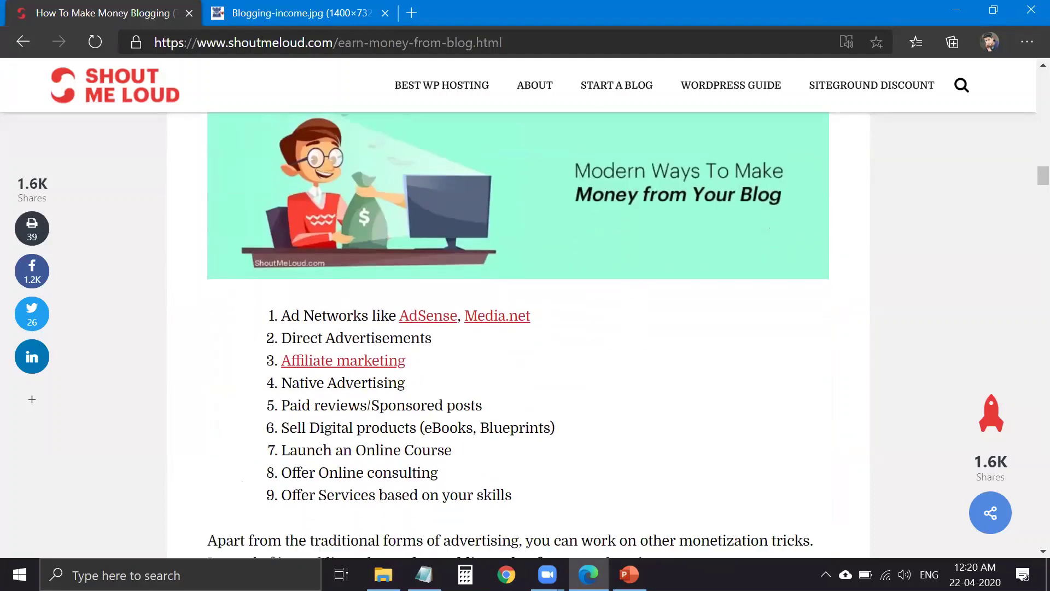
scroll(654, 410, "down", 5)
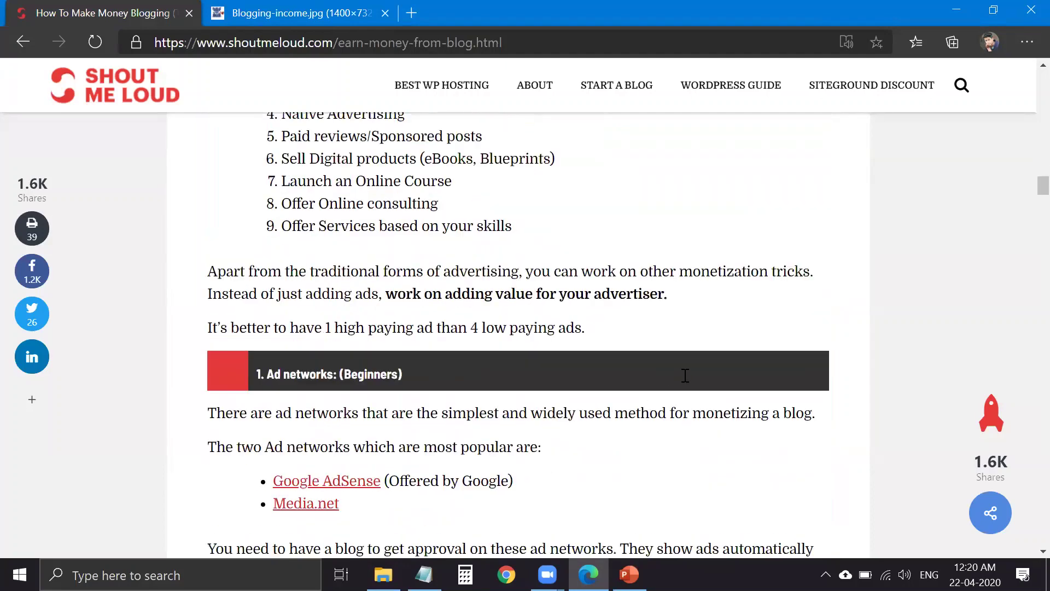
- In PowerPoint, select 'Quality Optimization' on the OPTIMIZATION slide, then return to Edge
key("alt+Tab")
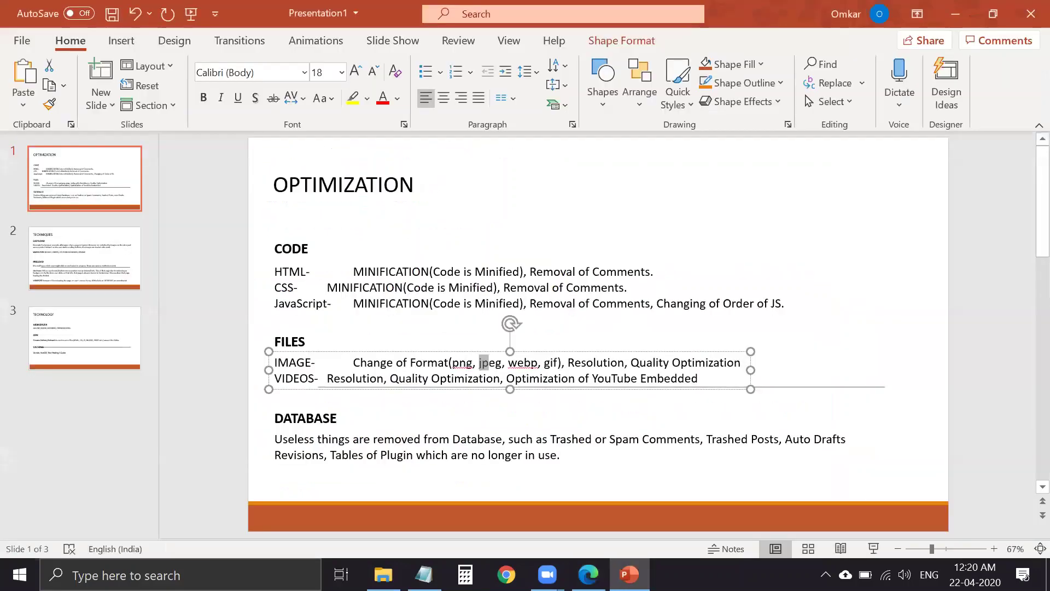
left_click_drag(631, 363, 741, 362)
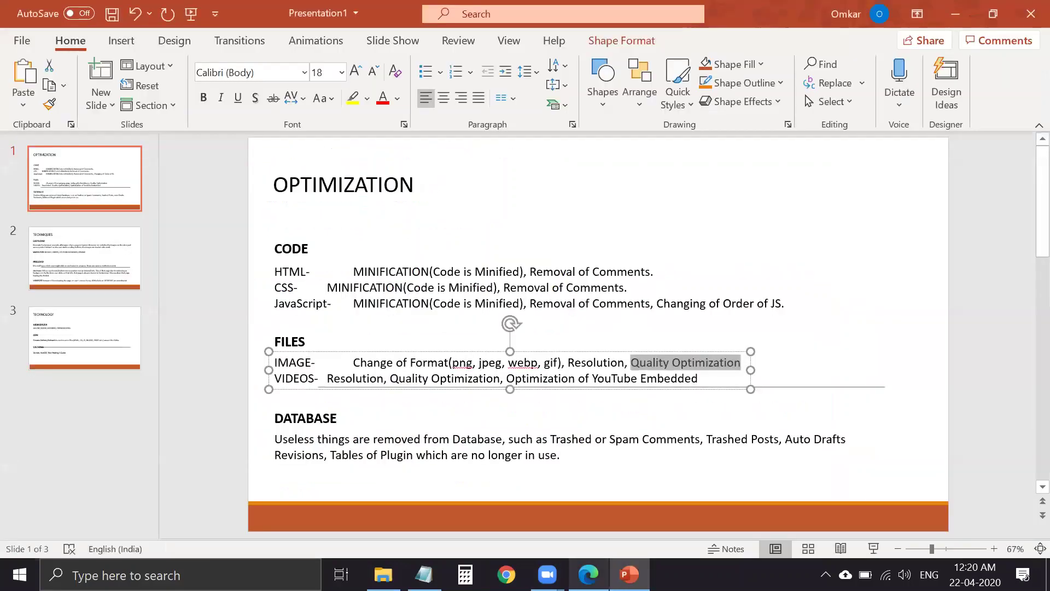
key("alt+Tab")
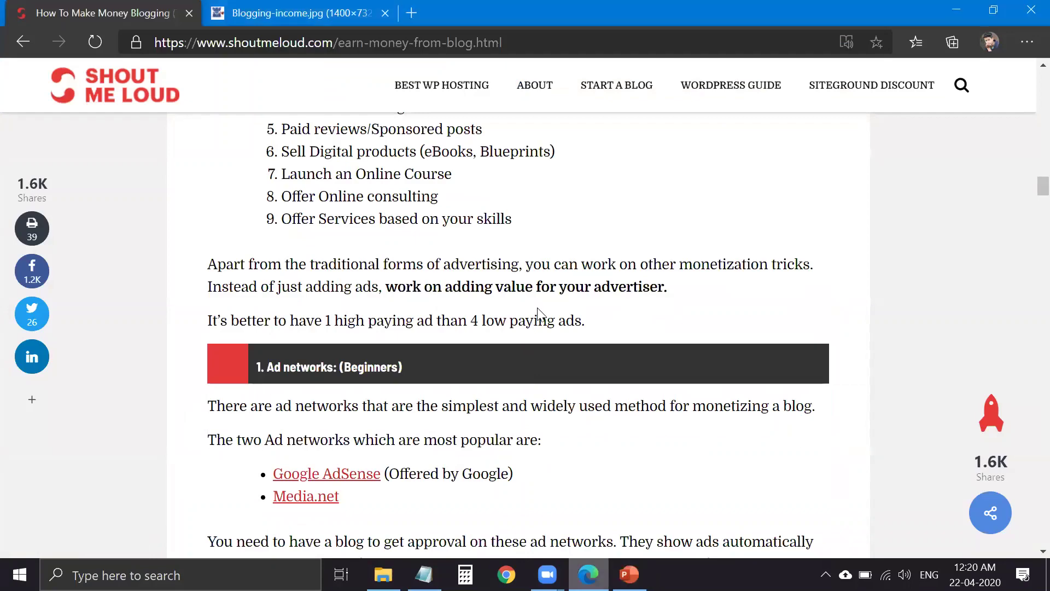
- Scroll the article briefly, then switch to the second tab holding the chart image
scroll(536, 311, "up", 1)
scroll(536, 311, "up", 5)
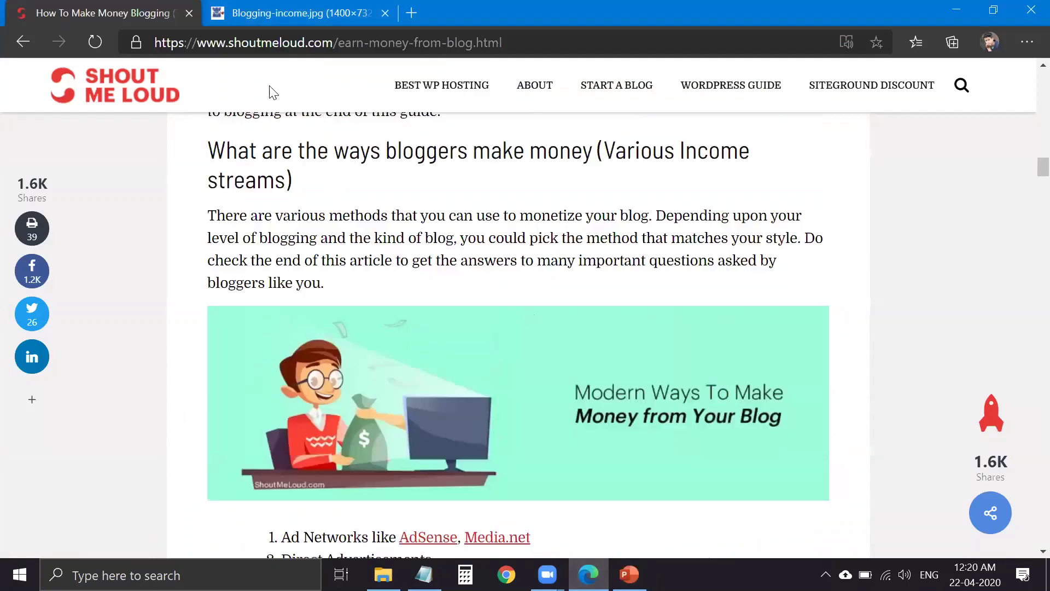
scroll(345, 36, "up", 10)
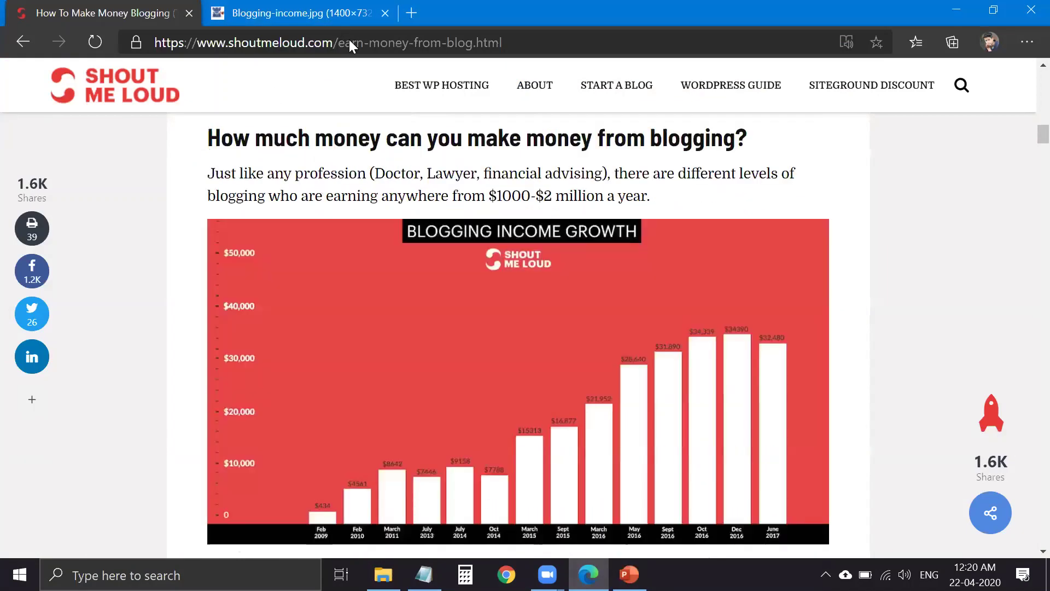
scroll(350, 41, "down", 6)
scroll(350, 41, "down", 3)
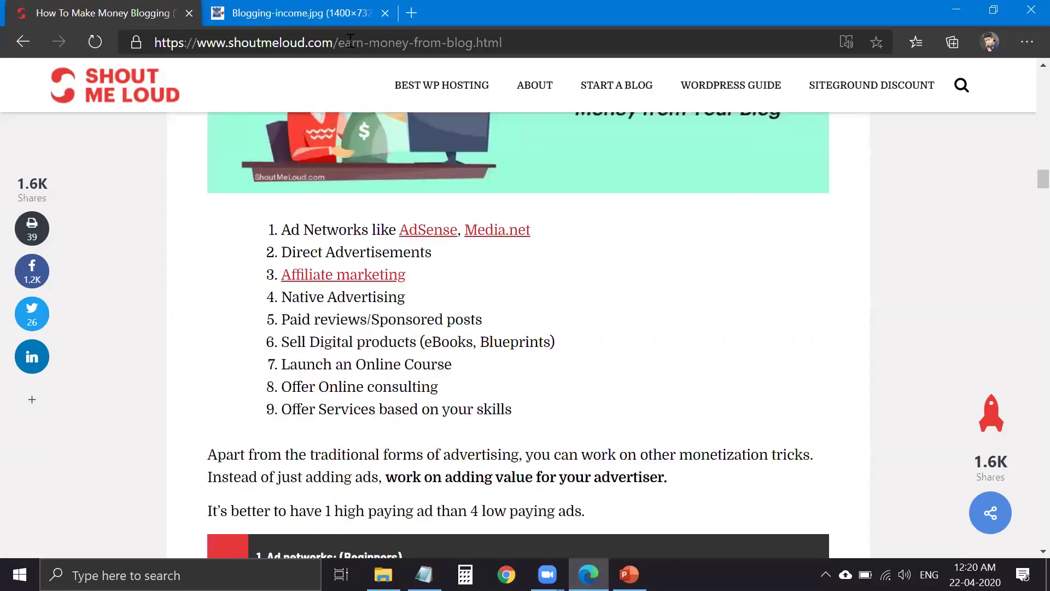
scroll(350, 41, "down", 5)
key("ctrl+Tab")
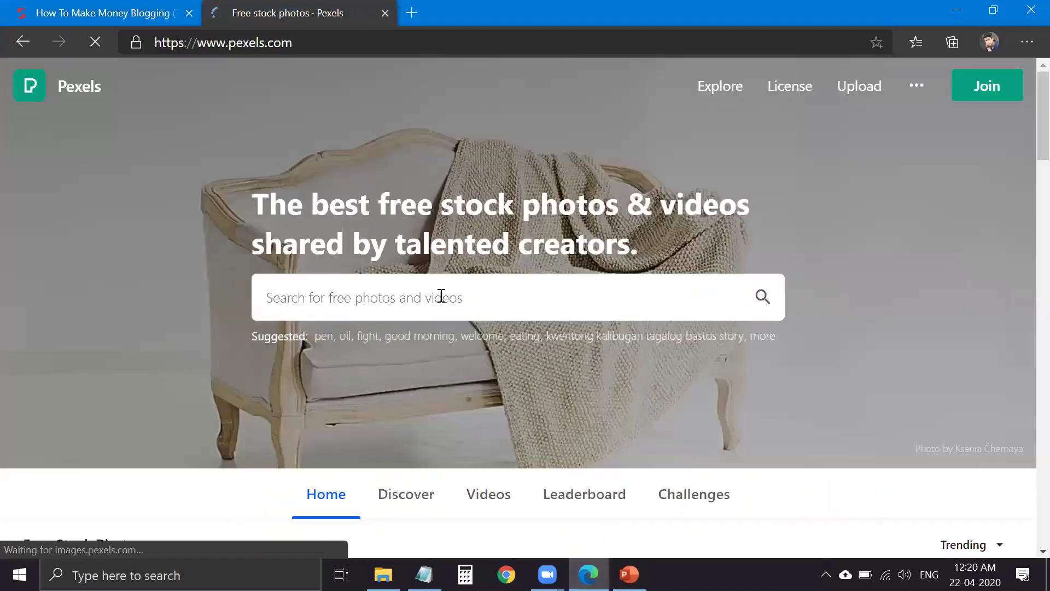
- Search Pexels for 'helo'
left_click(441, 296)
type("helo")
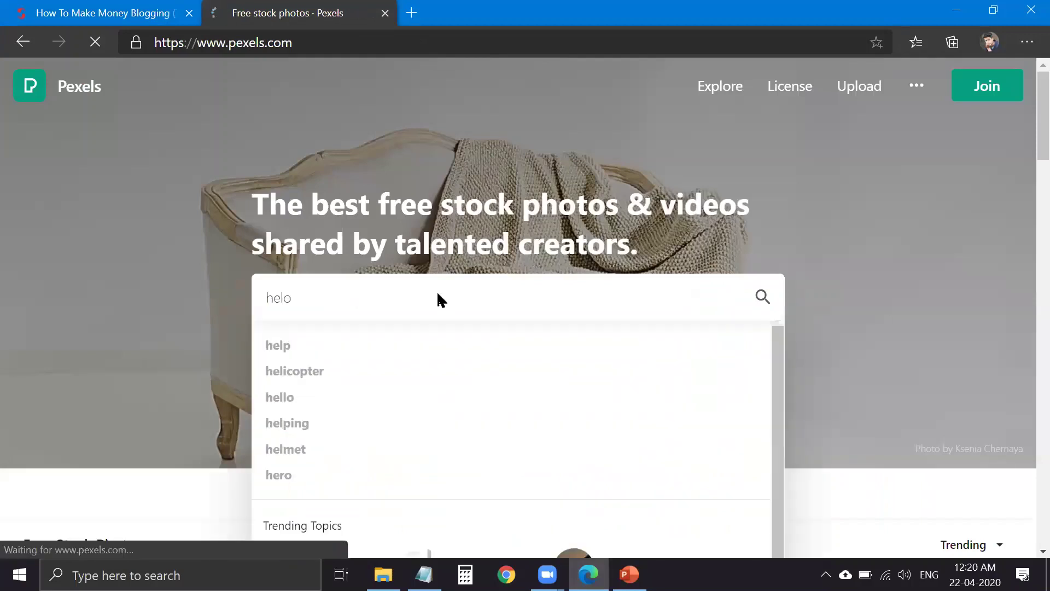
key("Return")
- Open and close a sponsored Adobe Stock result, then correct the search to 'hello'
left_click(159, 95)
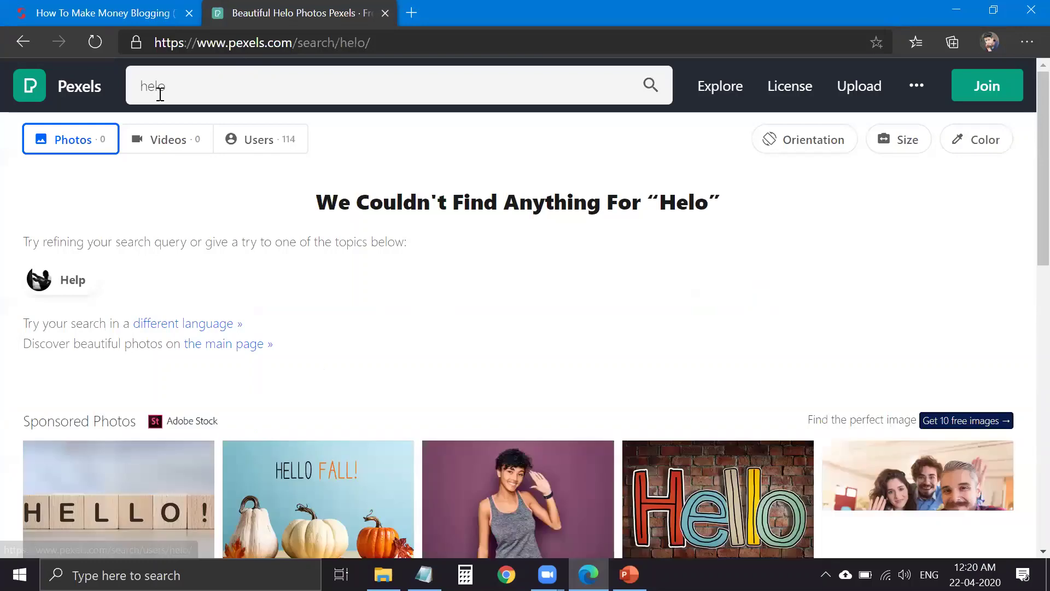
scroll(33, 257, "down", 4)
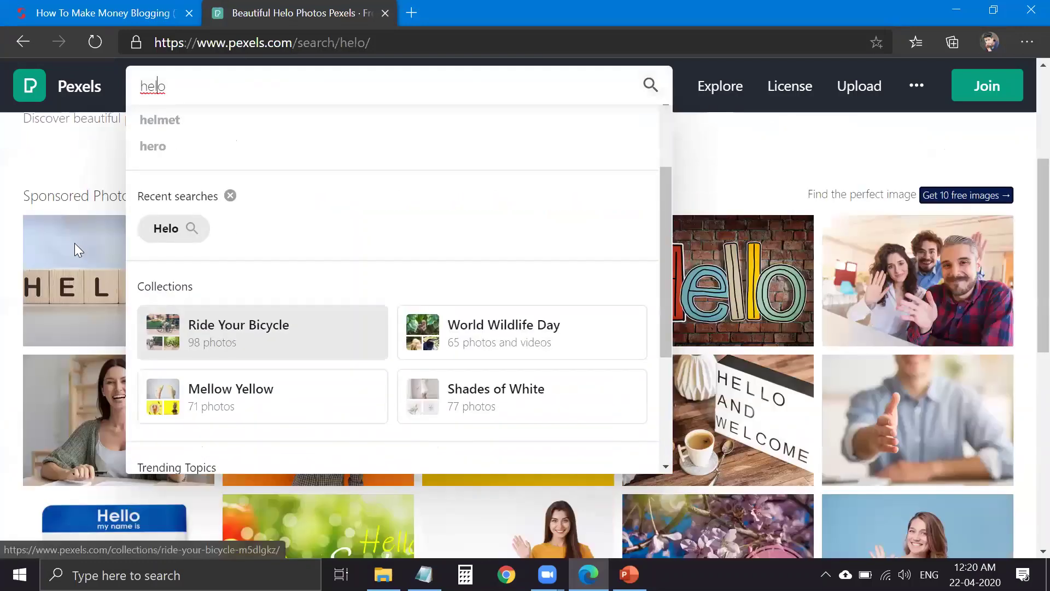
left_click(75, 245)
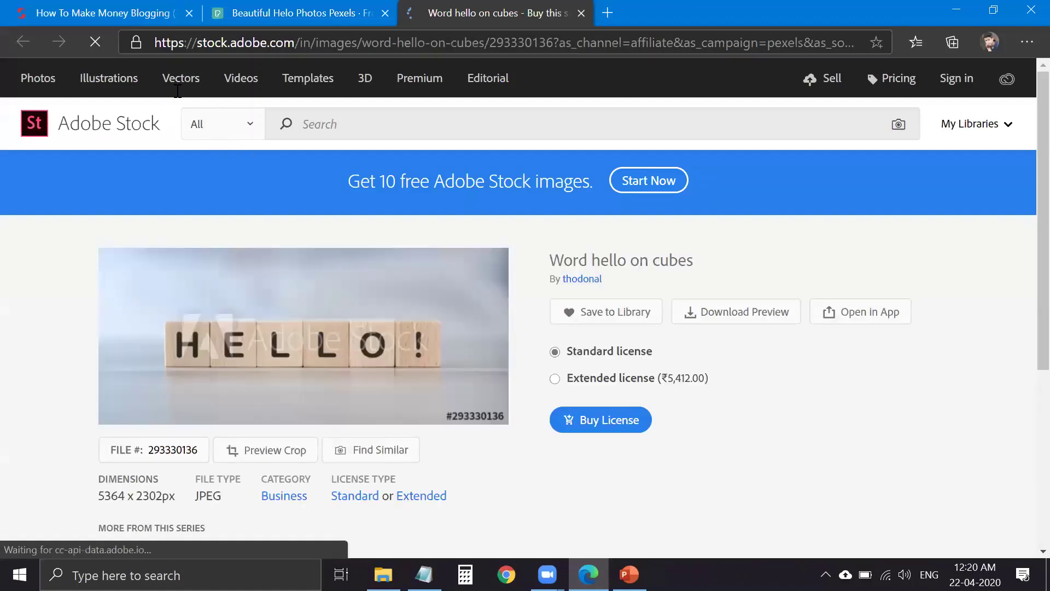
key("ctrl+w")
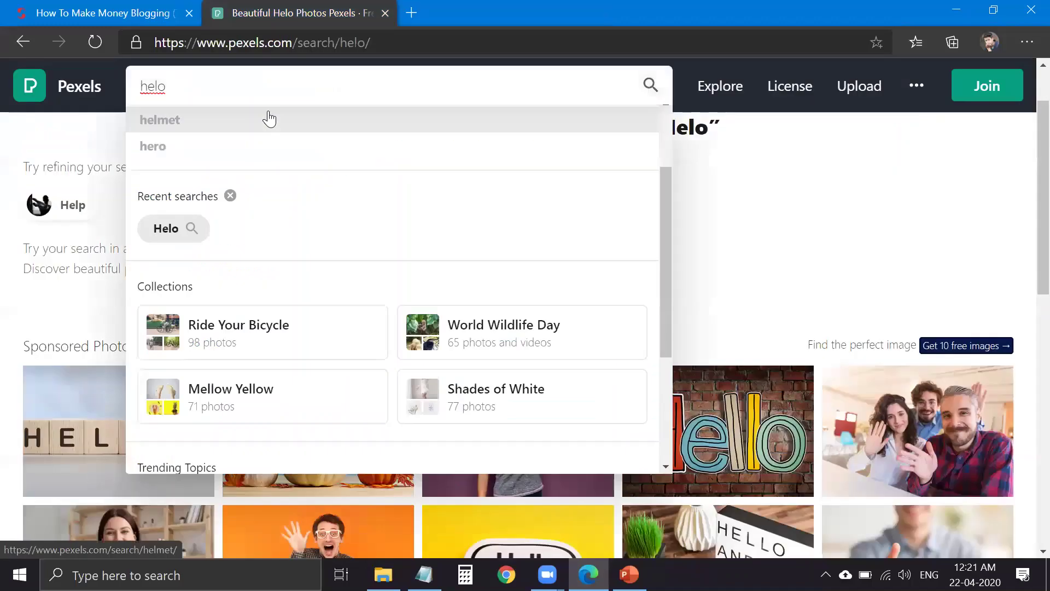
type("l")
key("Return")
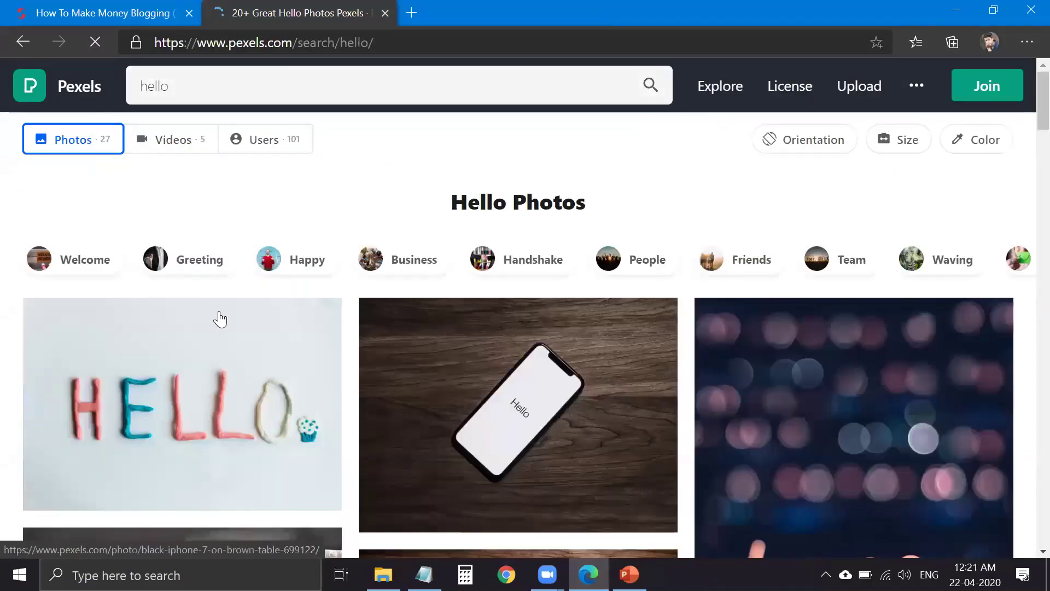
- Download the HELLO clay-letters photo at Medium (1280 x 853) size and dismiss the thanks dialog
left_click(219, 312)
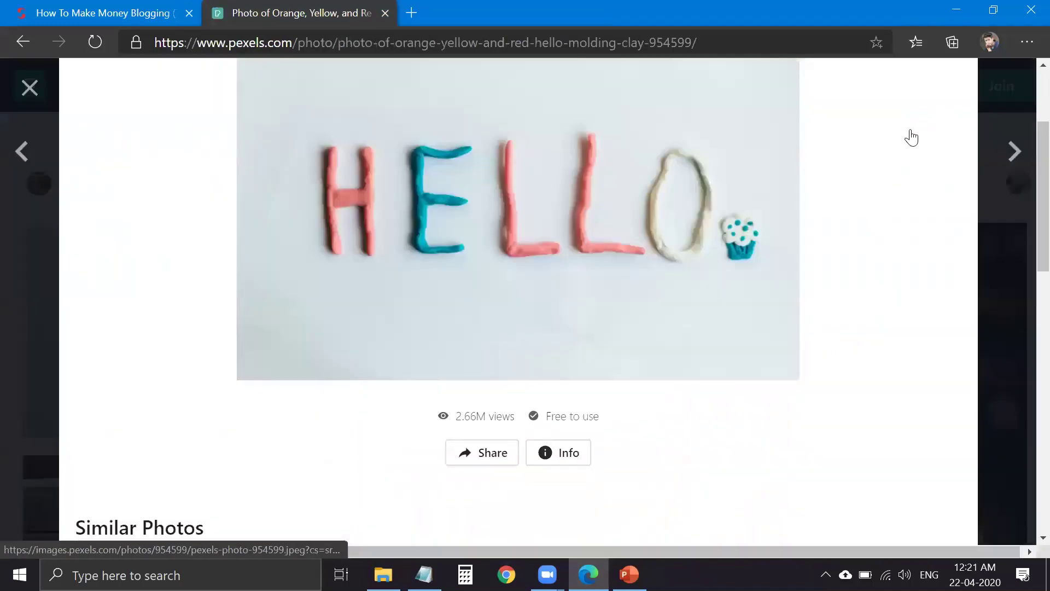
mouse_move(941, 137)
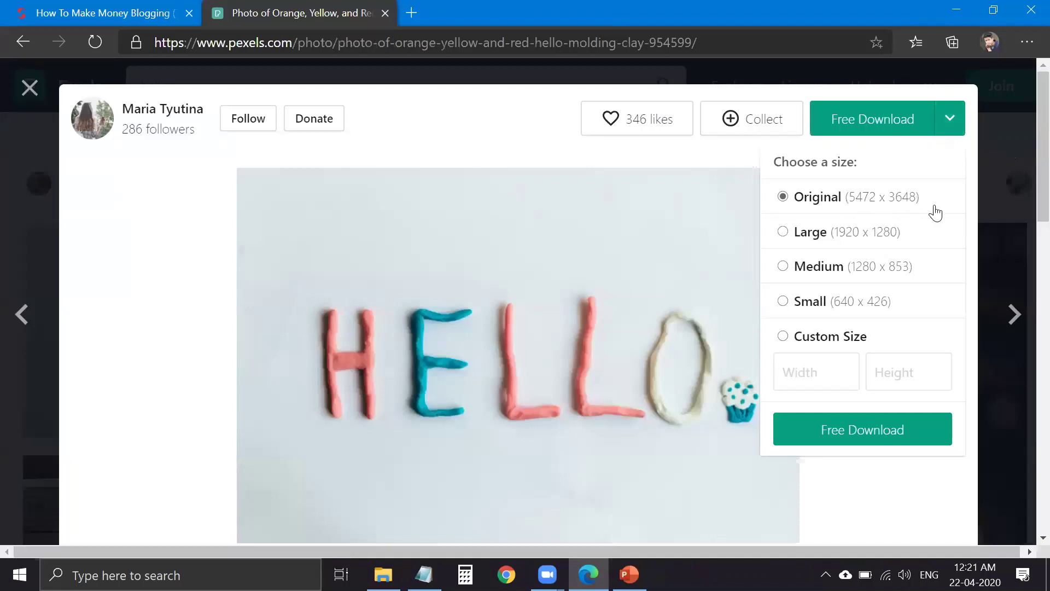
left_click(809, 267)
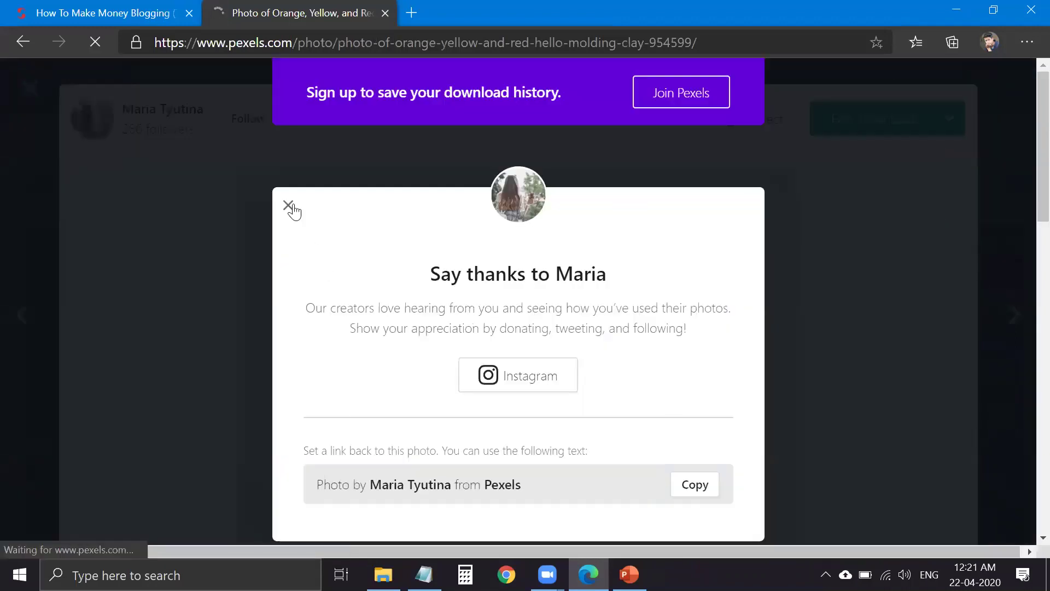
left_click(290, 206)
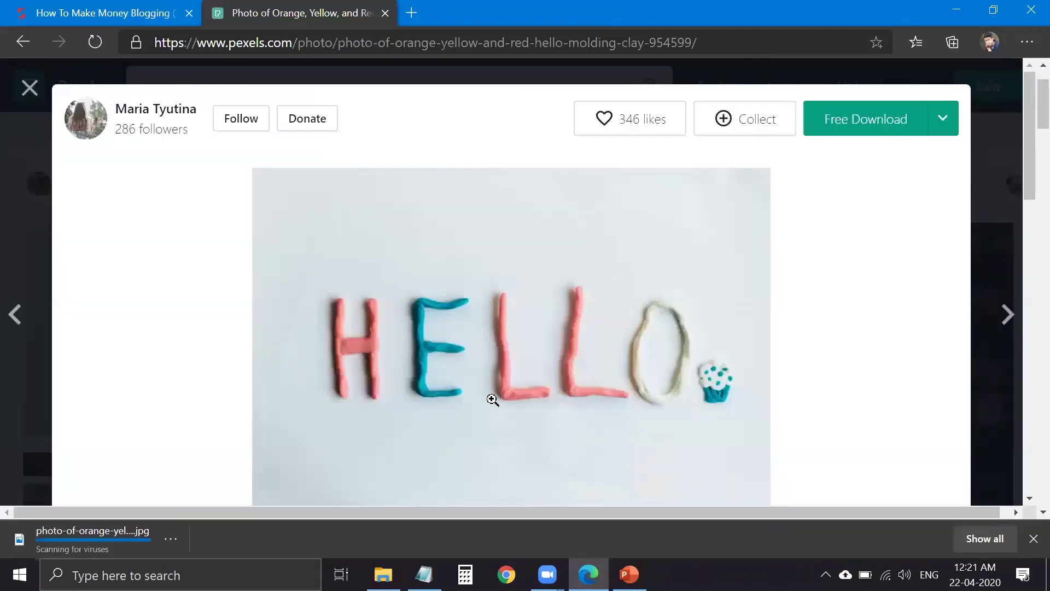
- Open the HELLO JPG from Edge's Downloads page in Photos, zoom in and out, then close it
left_click(1027, 44)
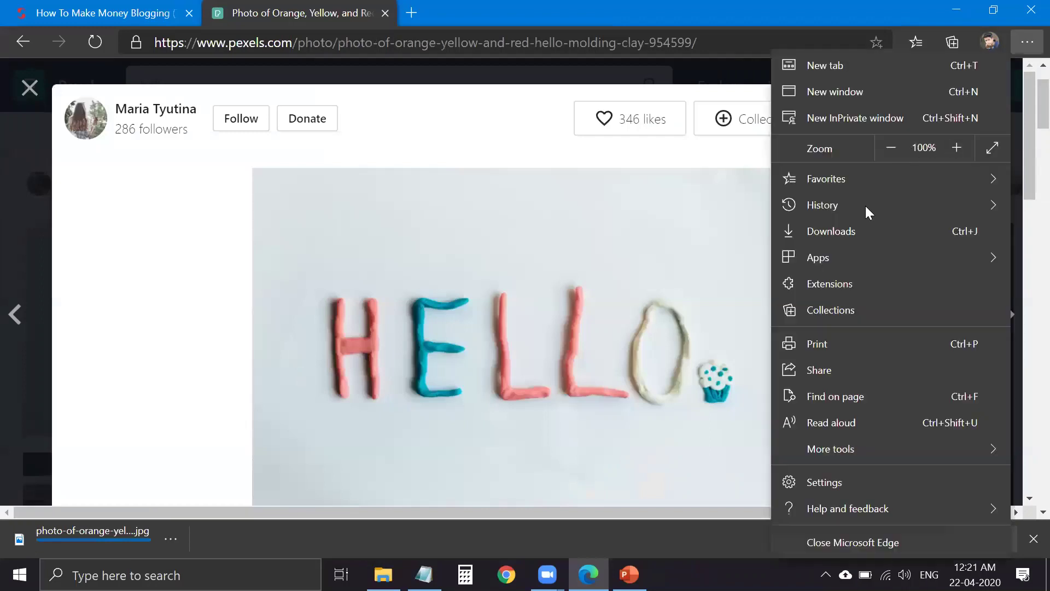
left_click(846, 239)
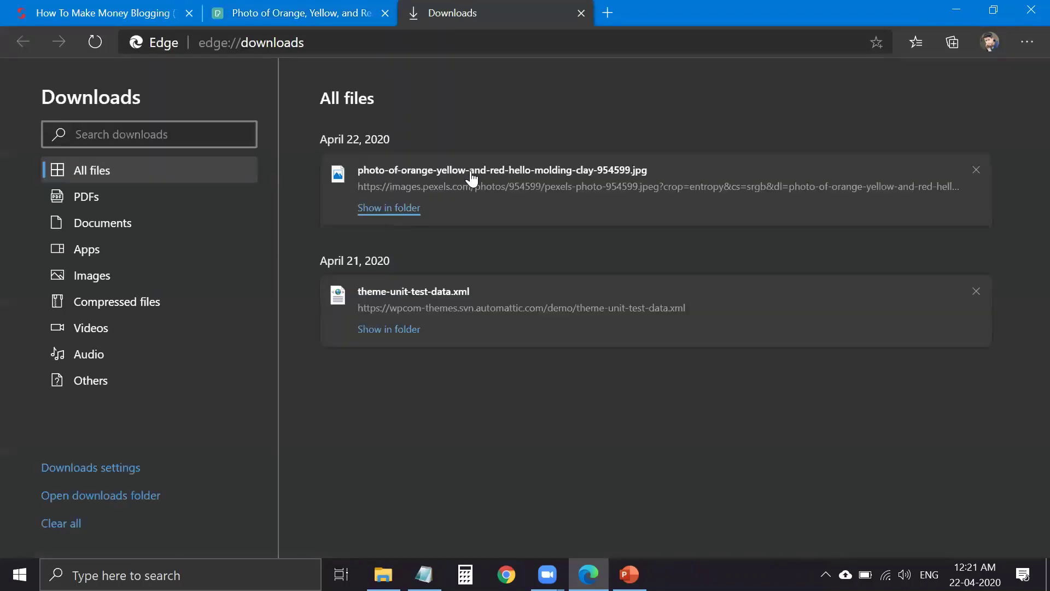
left_click(470, 171)
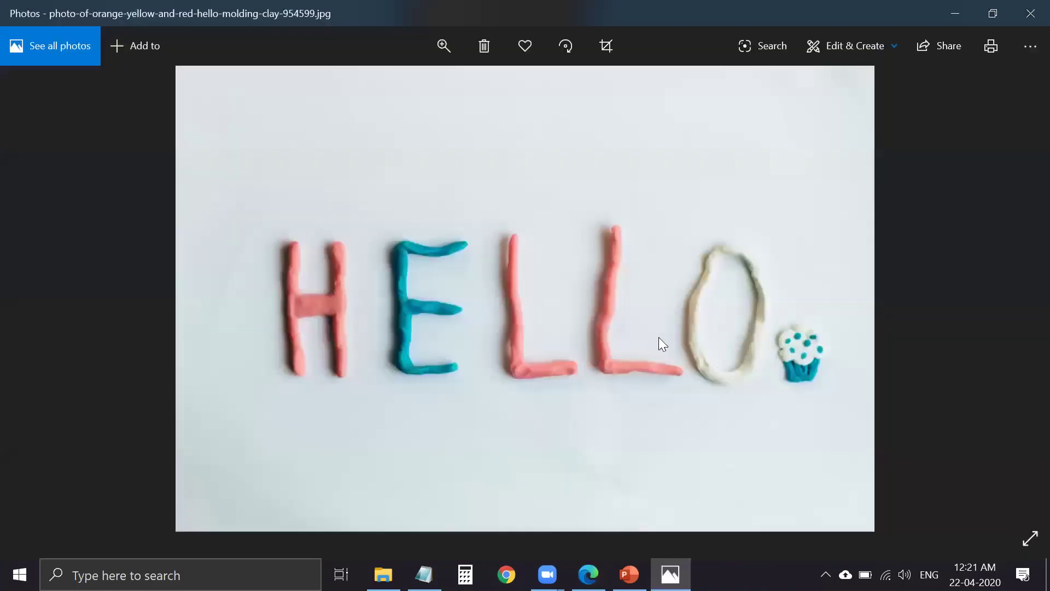
scroll(658, 337, "up", 3)
scroll(452, 359, "down", 3)
scroll(564, 310, "up", 3)
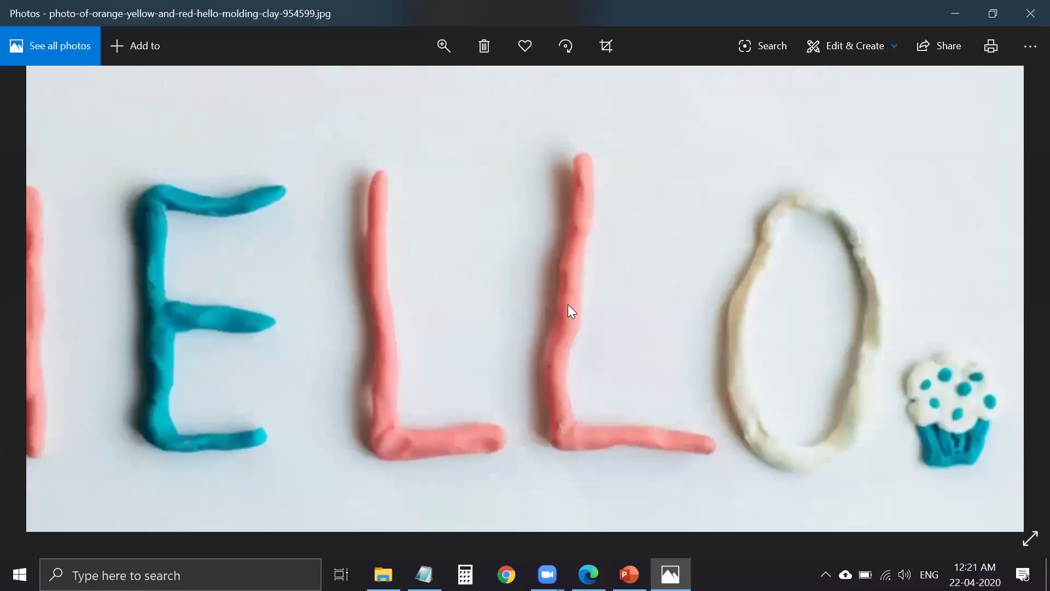
scroll(462, 284, "down", 3)
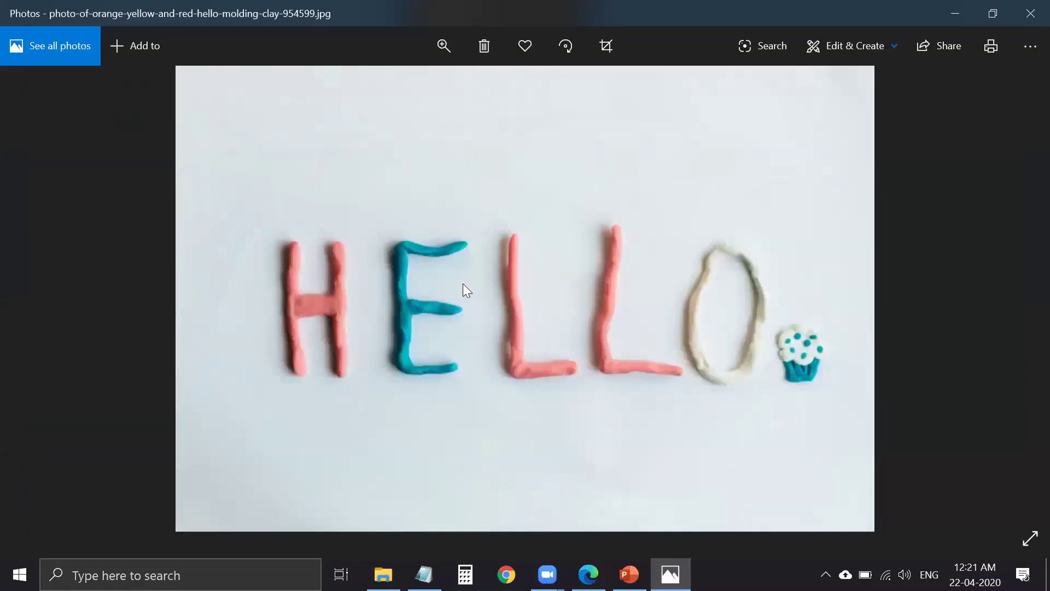
left_click(1030, 13)
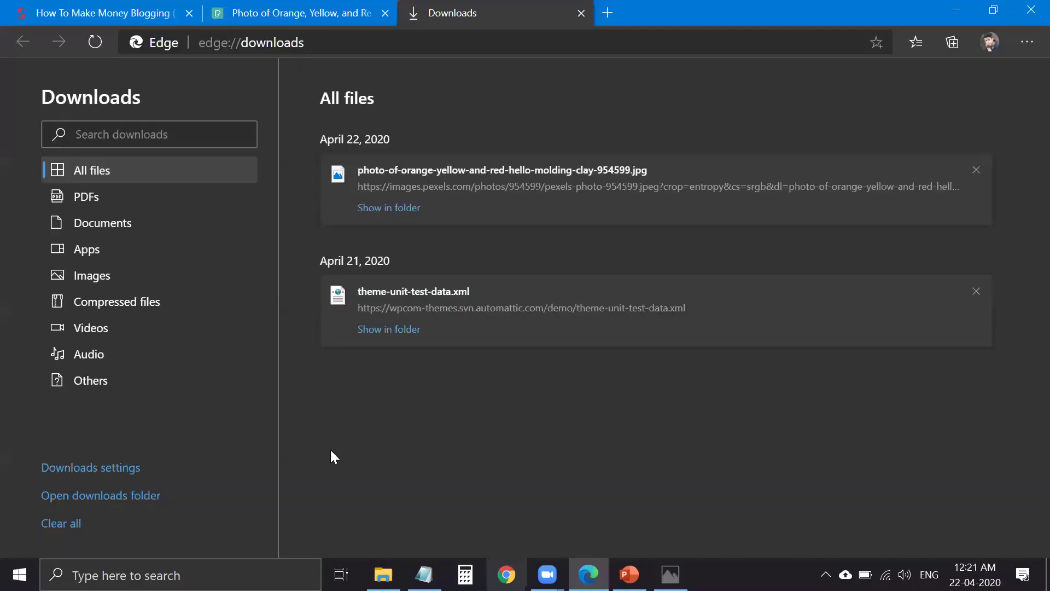
key("alt+Tab")
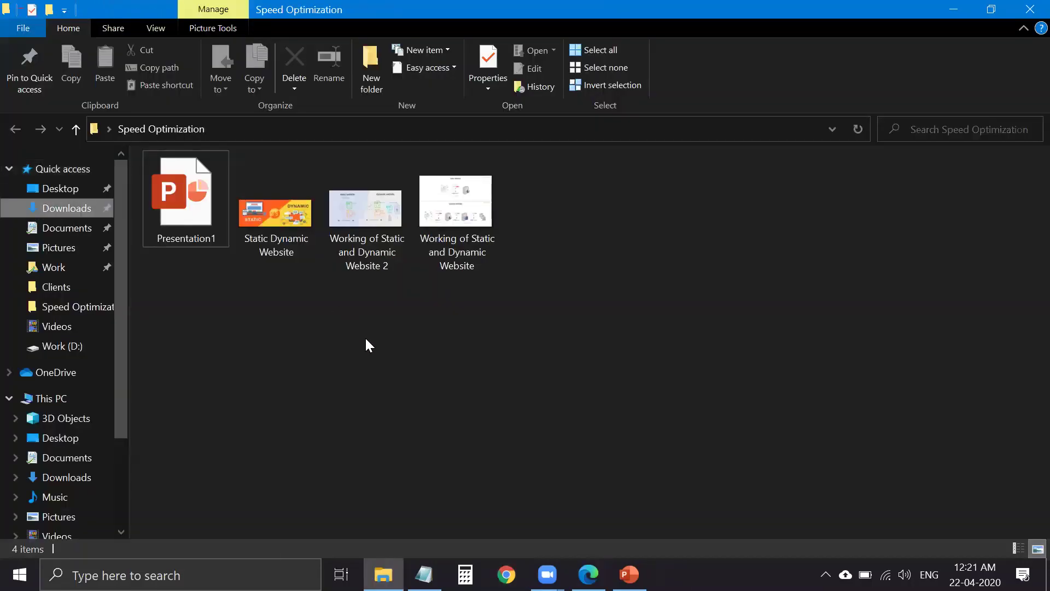
key("alt+Left")
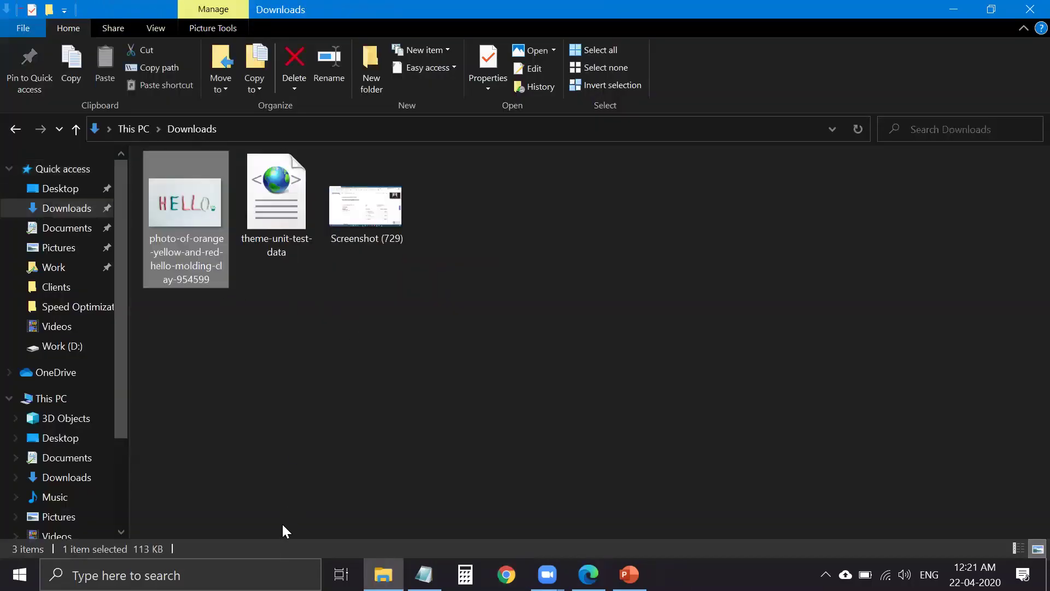
key("shift+F10")
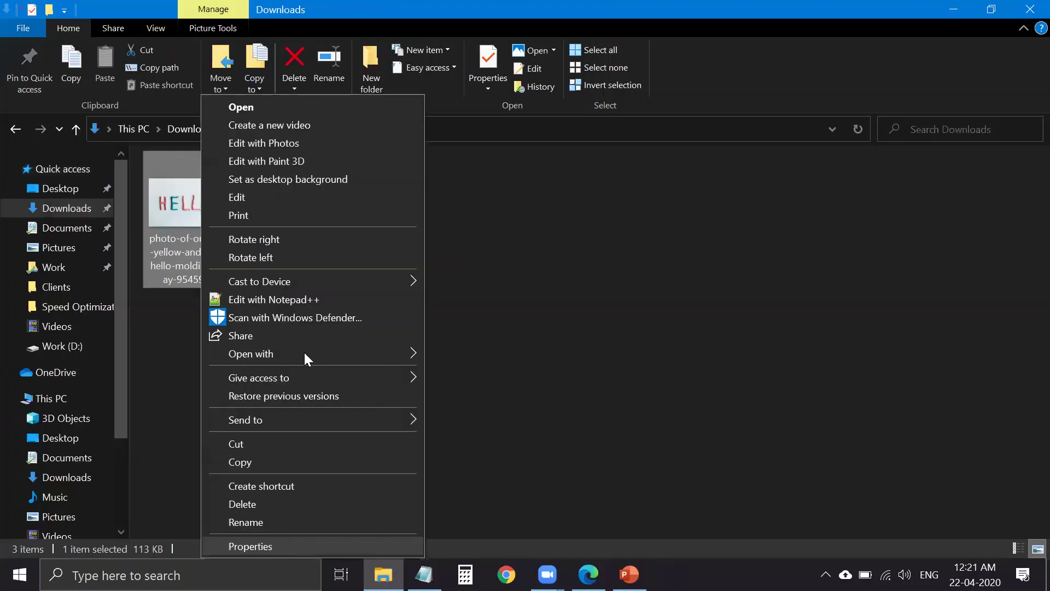
key("Return")
double_click(296, 310)
left_click(287, 310)
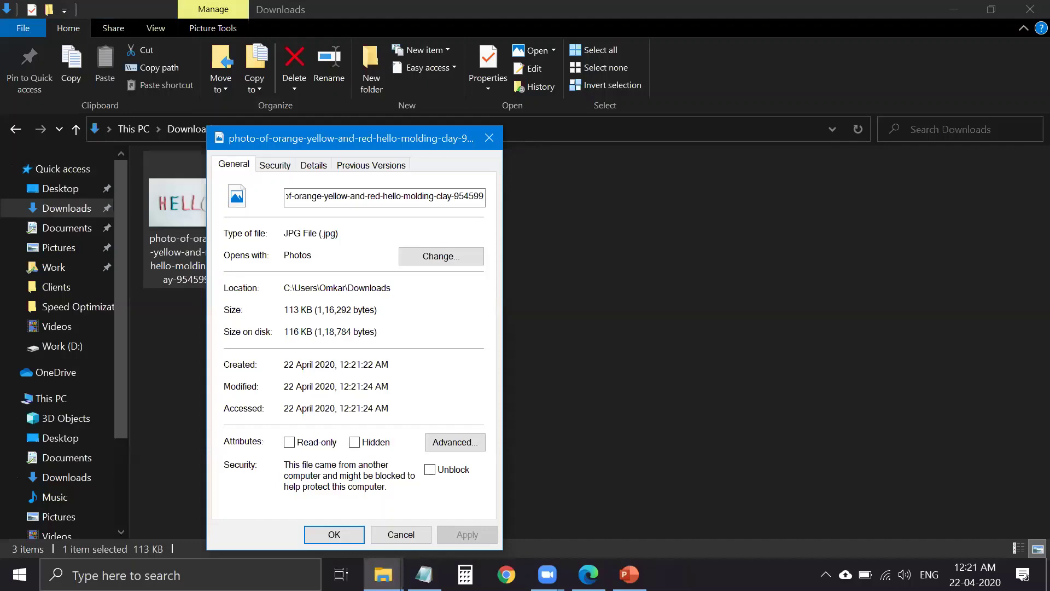
key("Escape")
key("alt+Tab")
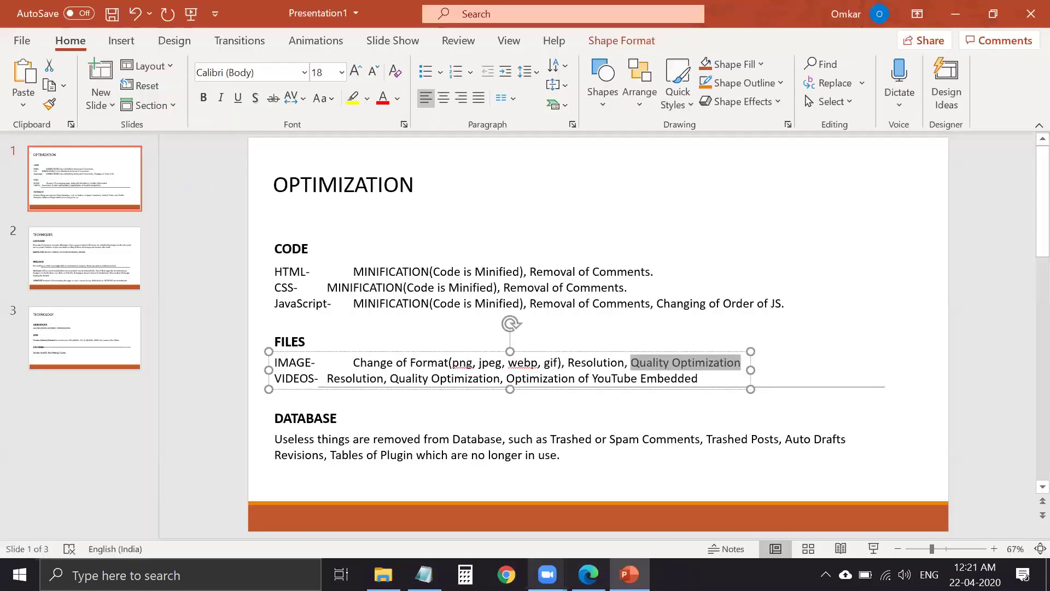
key("alt+Tab")
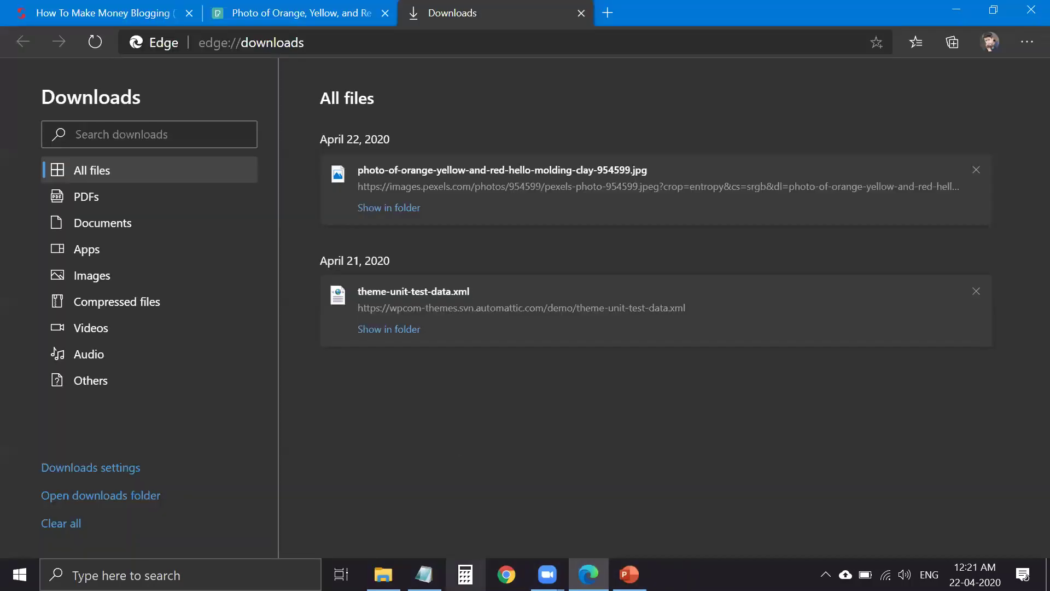
- Replace the Downloads page in the third tab with imagify.io
left_click(338, 16)
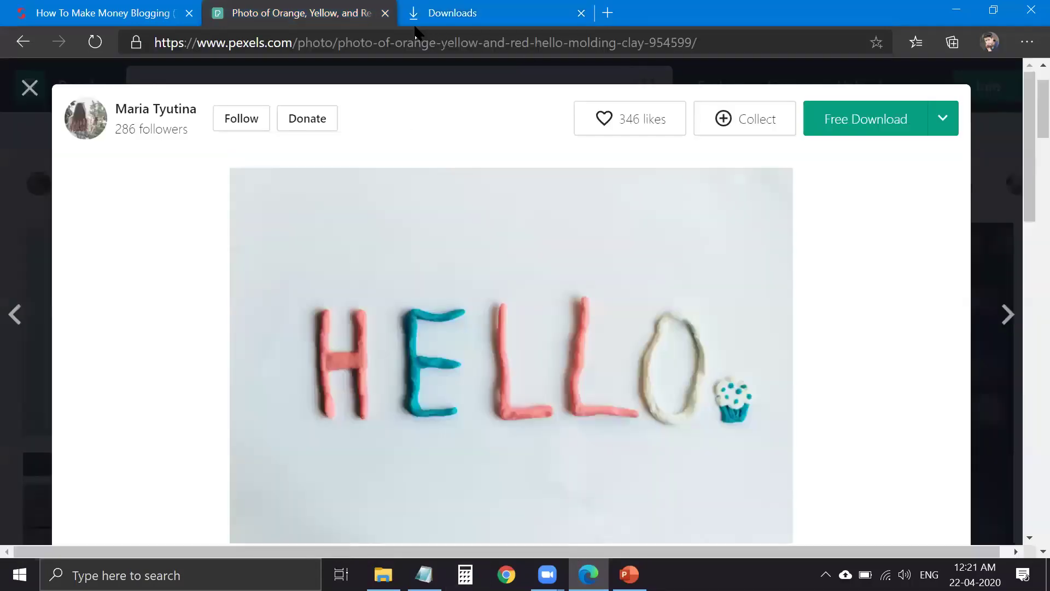
left_click(438, 15)
left_click(487, 50)
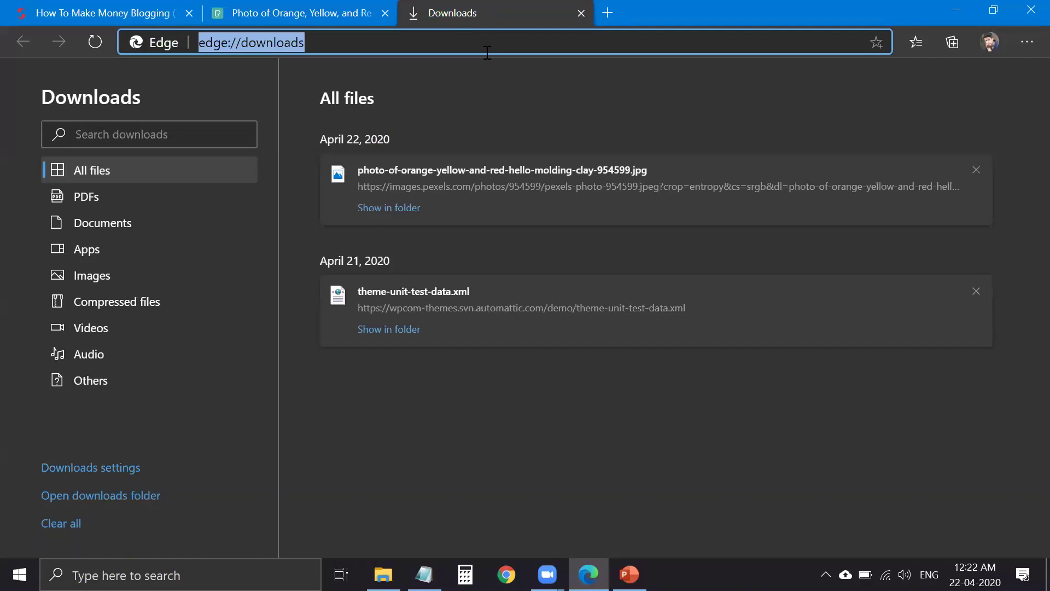
type("ima")
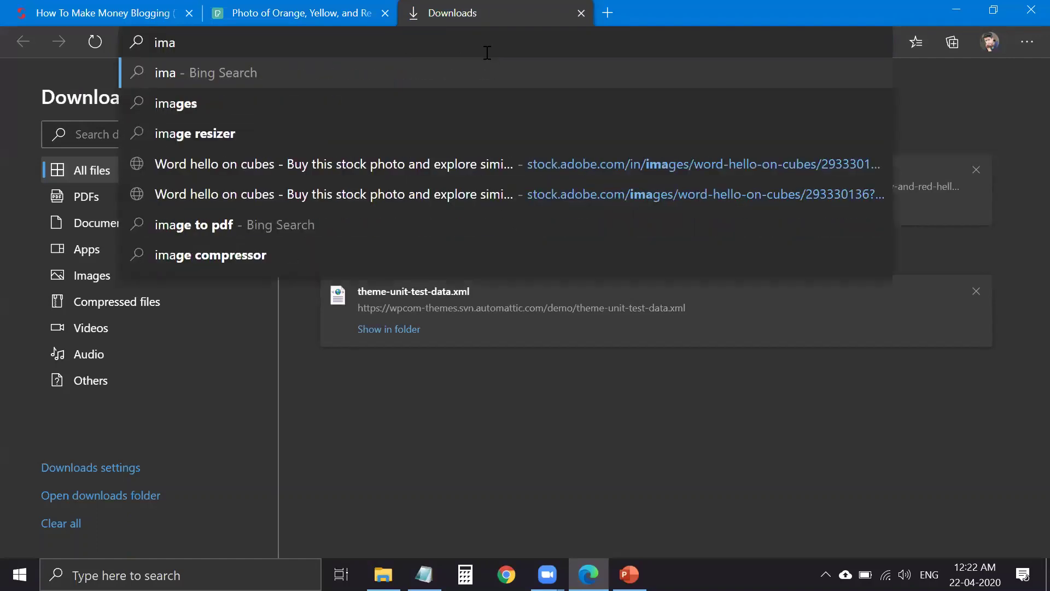
type("gi")
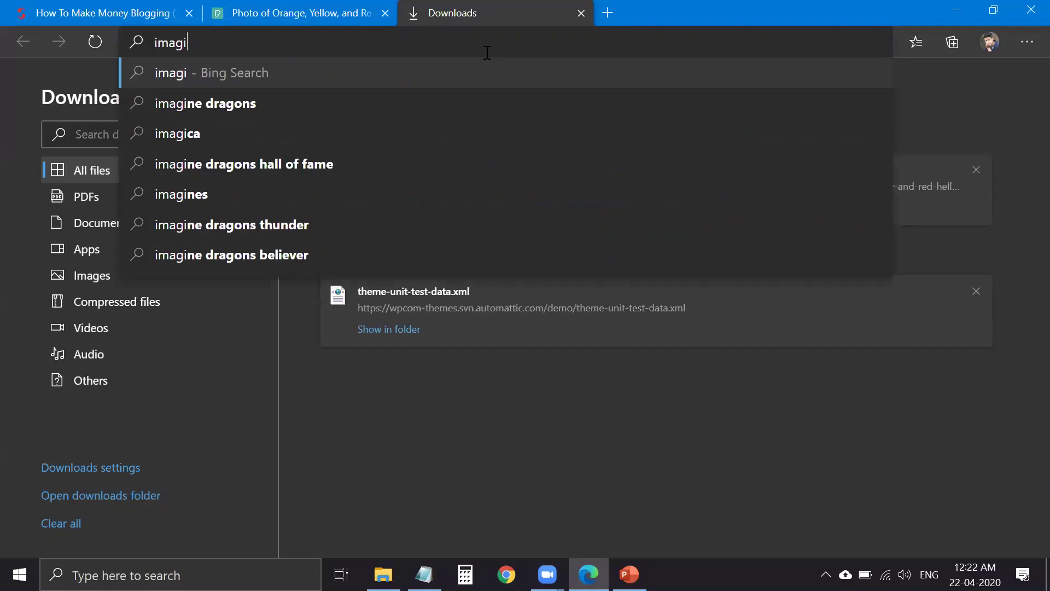
type("fy.io")
key("Return")
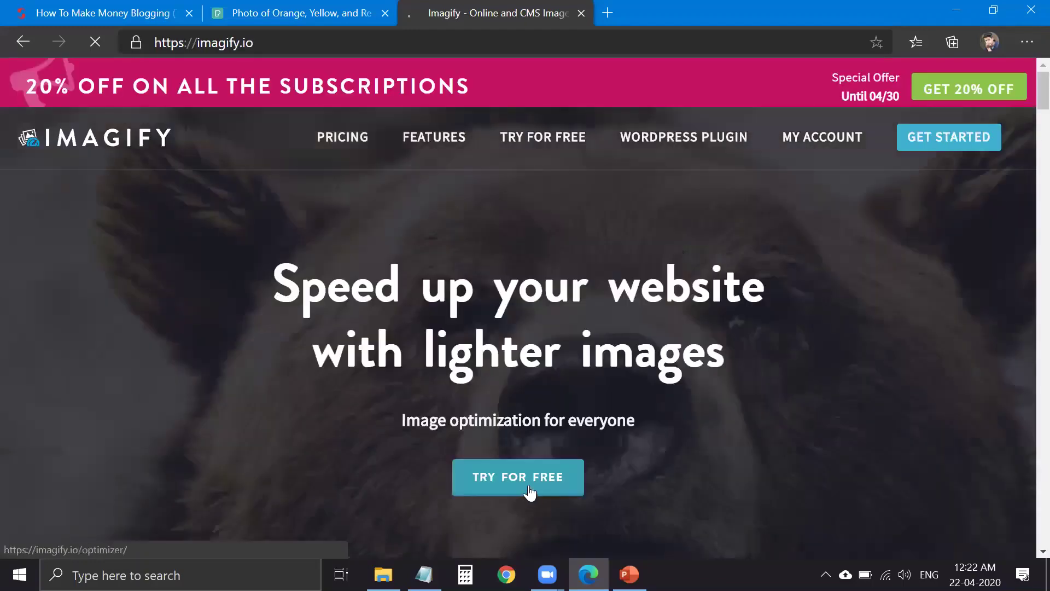
- Open Imagify's free image optimizer and set the compression level to Ultra
left_click(541, 493)
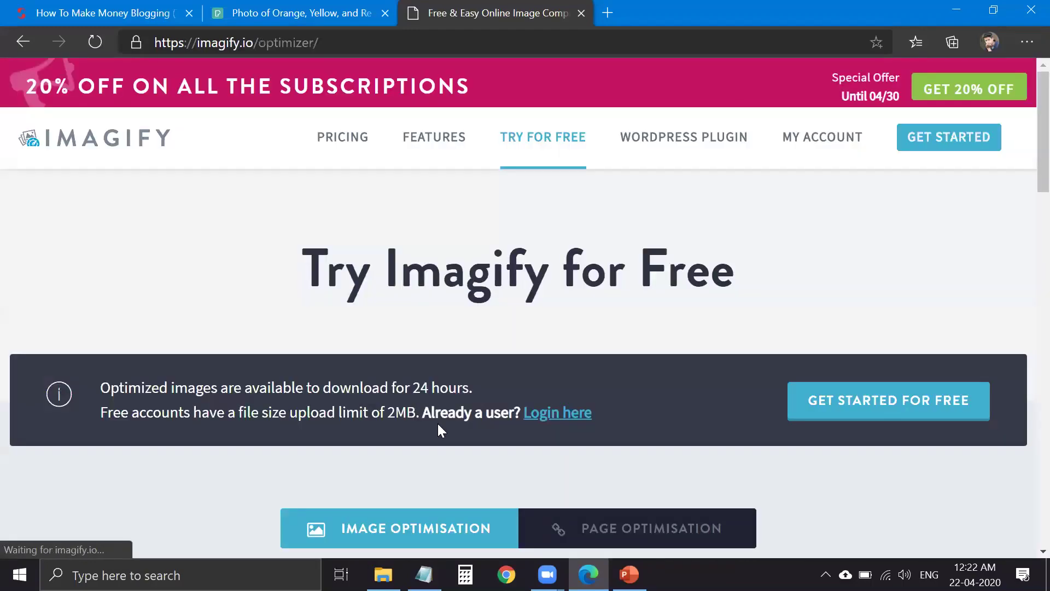
scroll(438, 419, "down", 5)
scroll(365, 318, "down", 1)
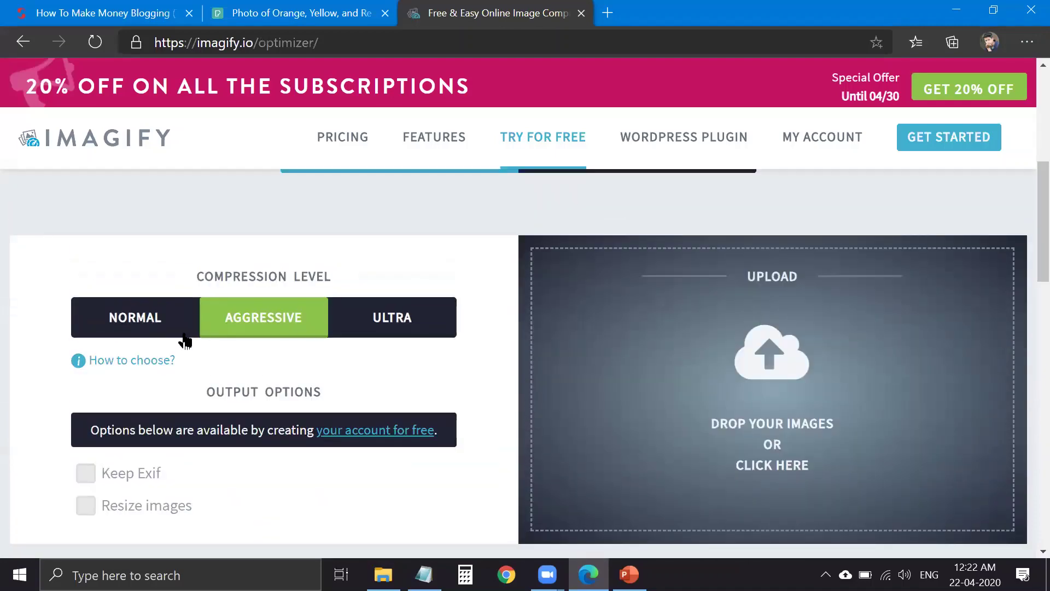
left_click(389, 338)
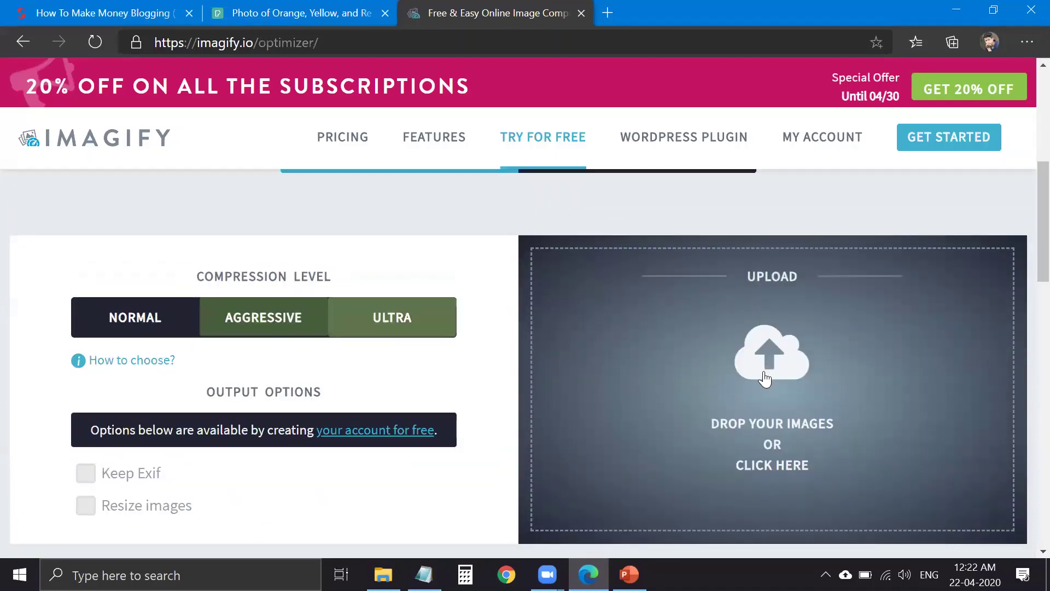
- Upload the HELLO photo from the Downloads folder for compression
left_click(764, 411)
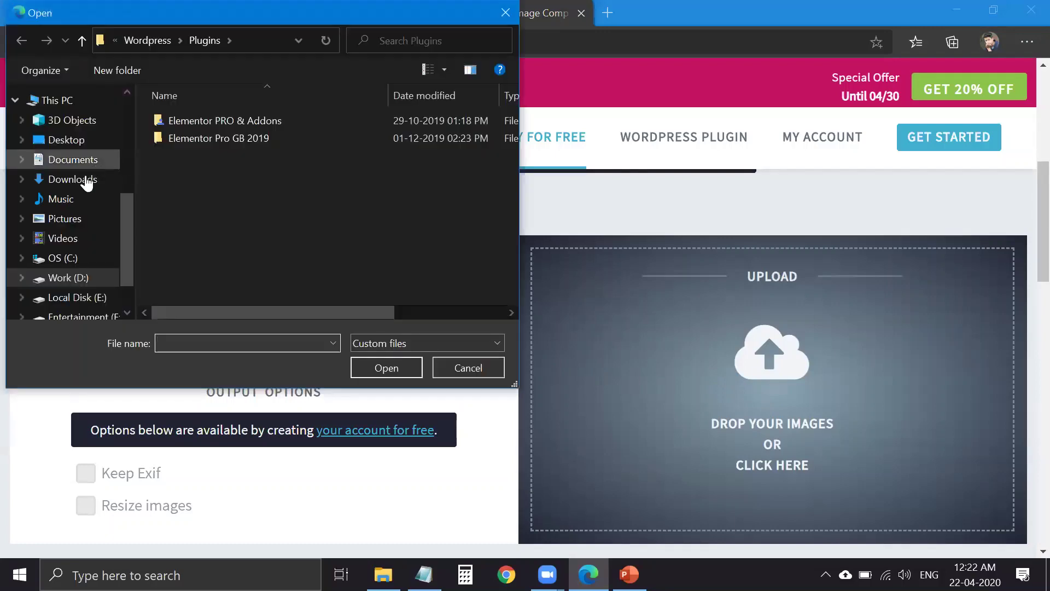
left_click(83, 164)
left_click(82, 183)
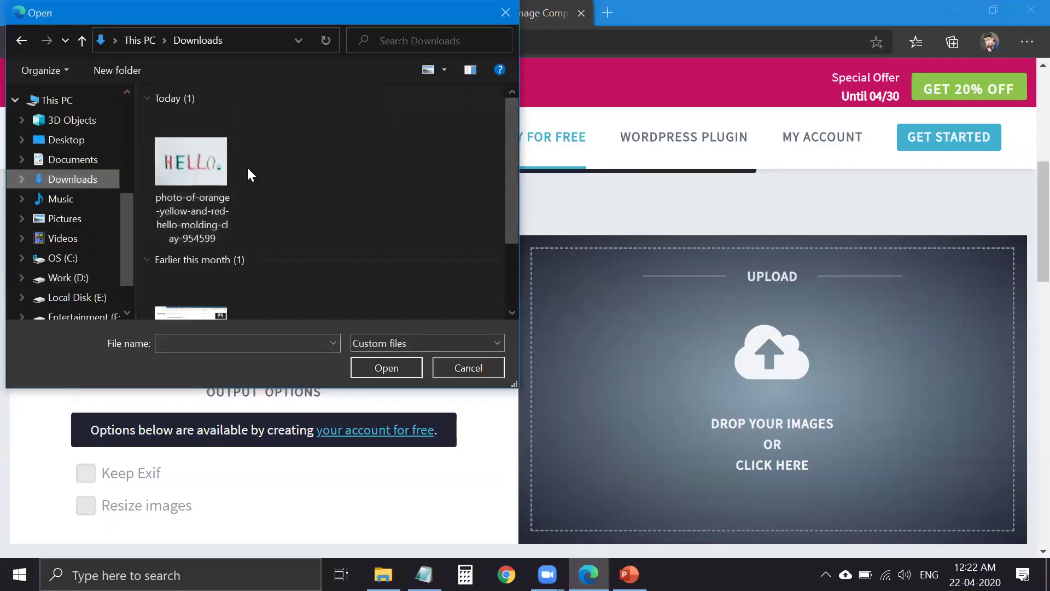
left_click(211, 174)
left_click(381, 368)
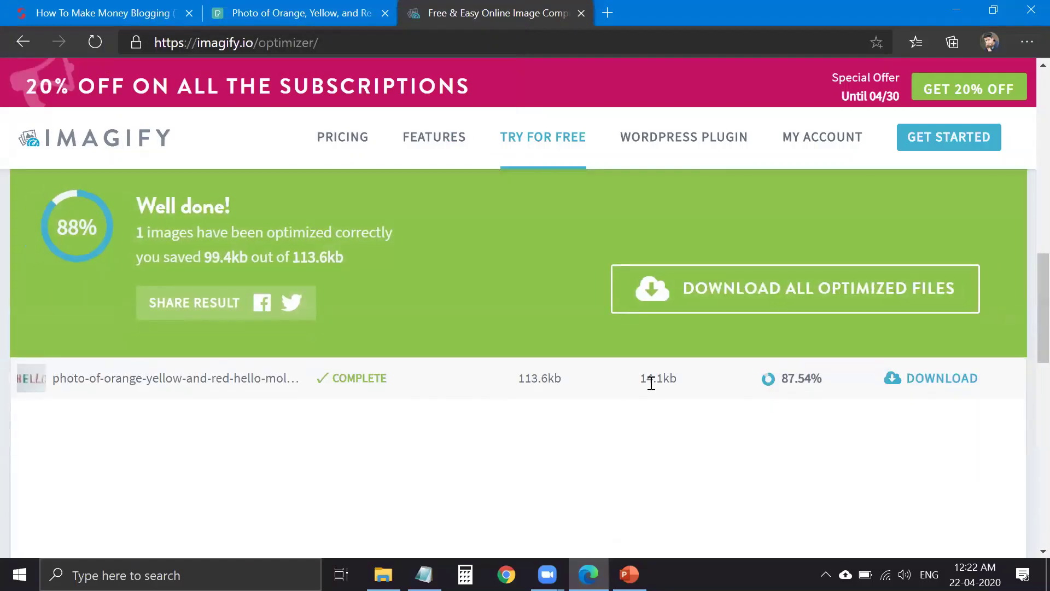
- Highlight the 14.1 KB optimized size and download the optimized HELLO photo from Imagify
double_click(651, 383)
scroll(757, 403, "up", 1)
left_click(643, 452)
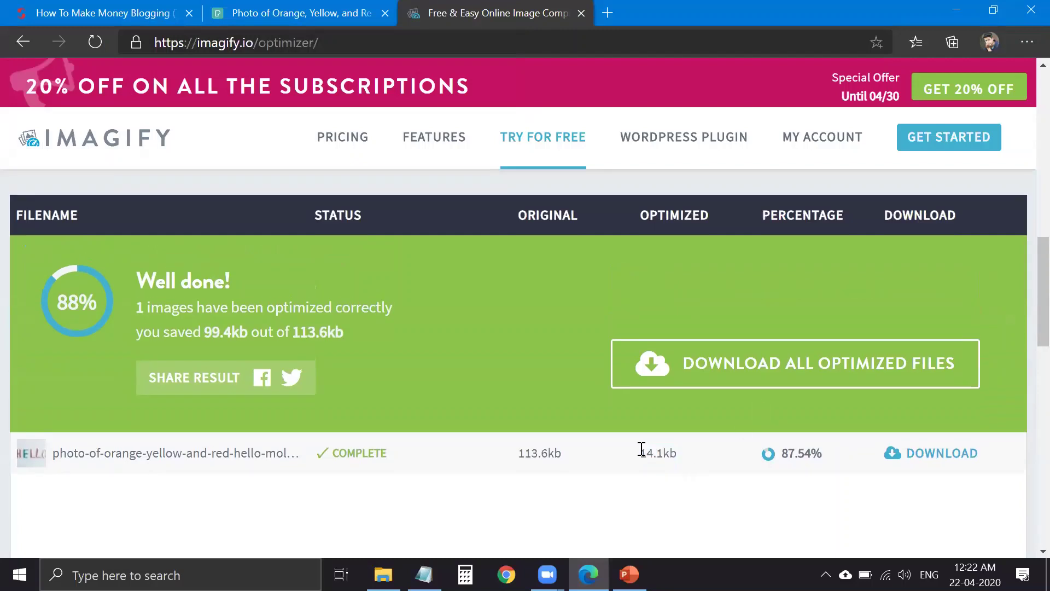
double_click(651, 453)
left_click(960, 459)
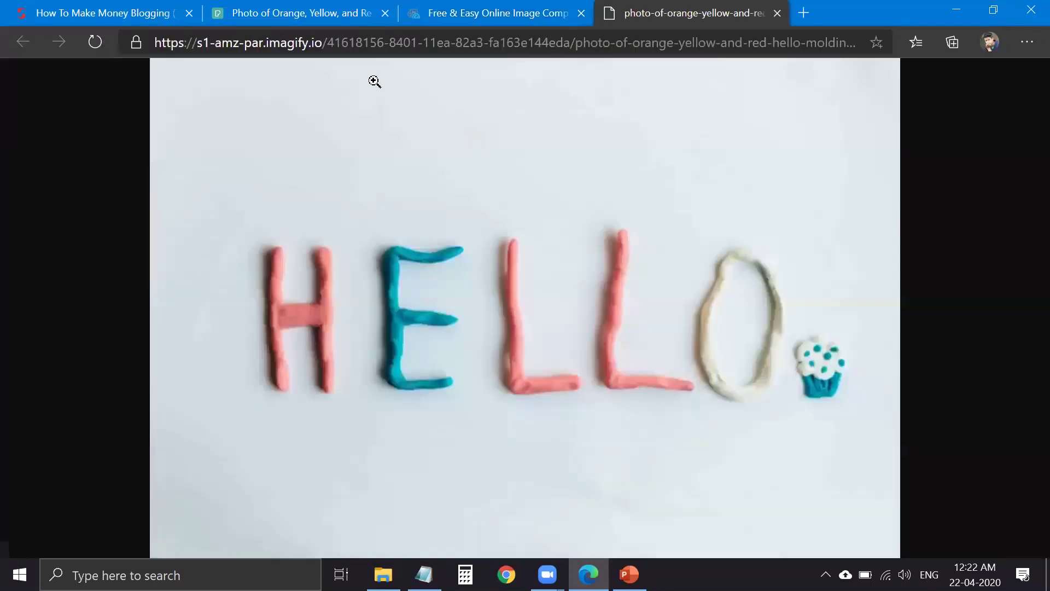
- View the optimized HELLO photo in its own tab, then show the 113 KB original in Downloads
left_click(353, 14)
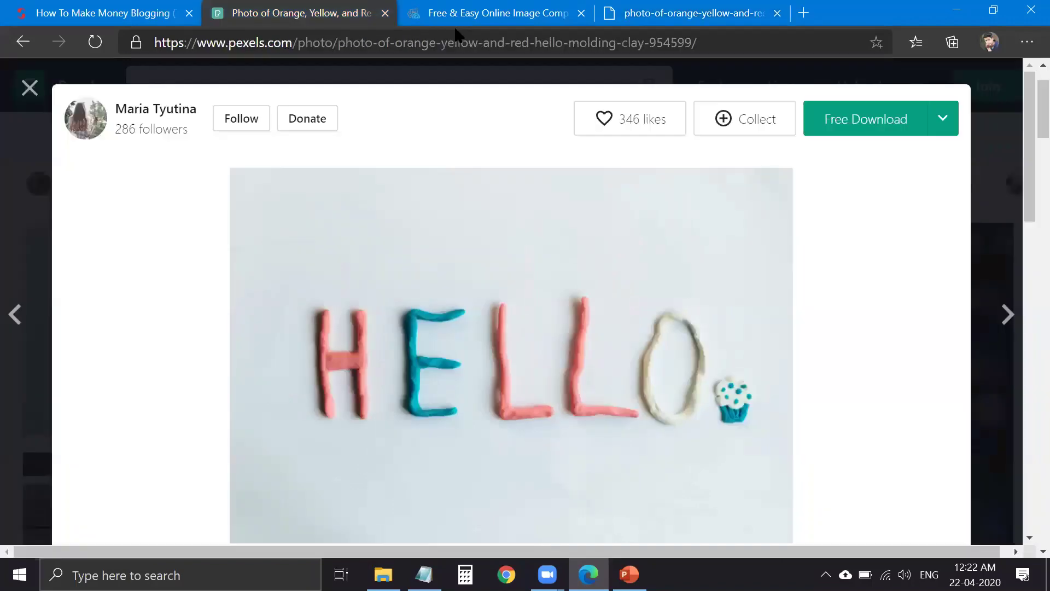
left_click(487, 14)
left_click(730, 16)
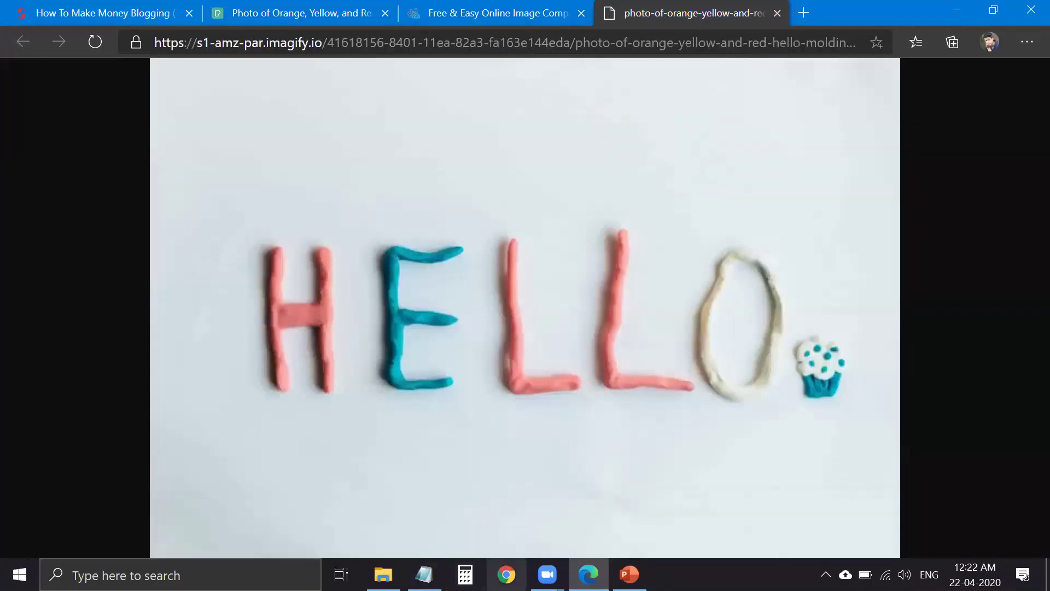
left_click(383, 574)
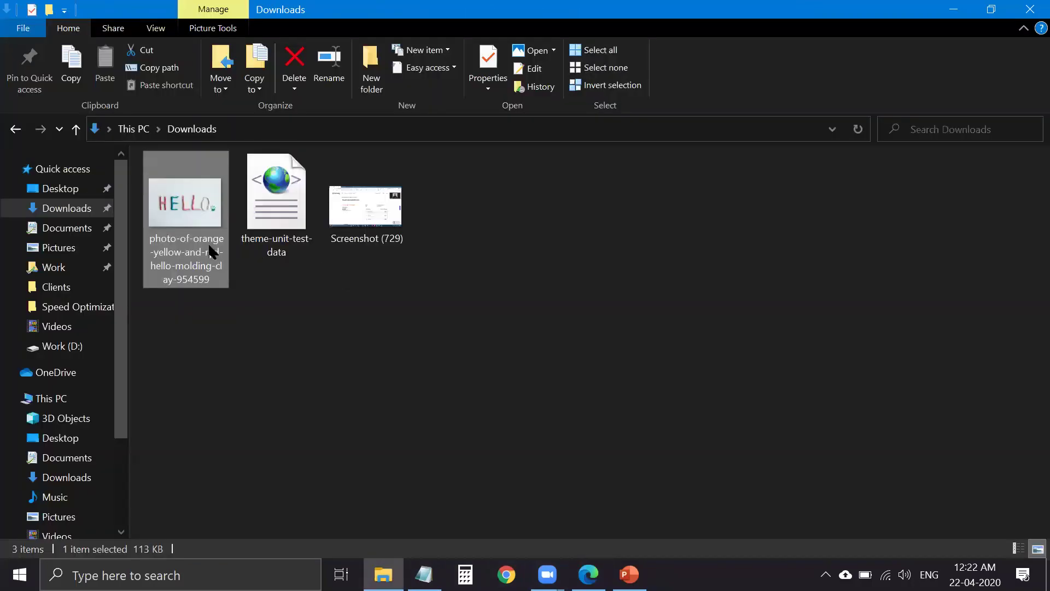
- Open the original HELLO photo in Photos and compare it against the compressed version in Edge
key("Return")
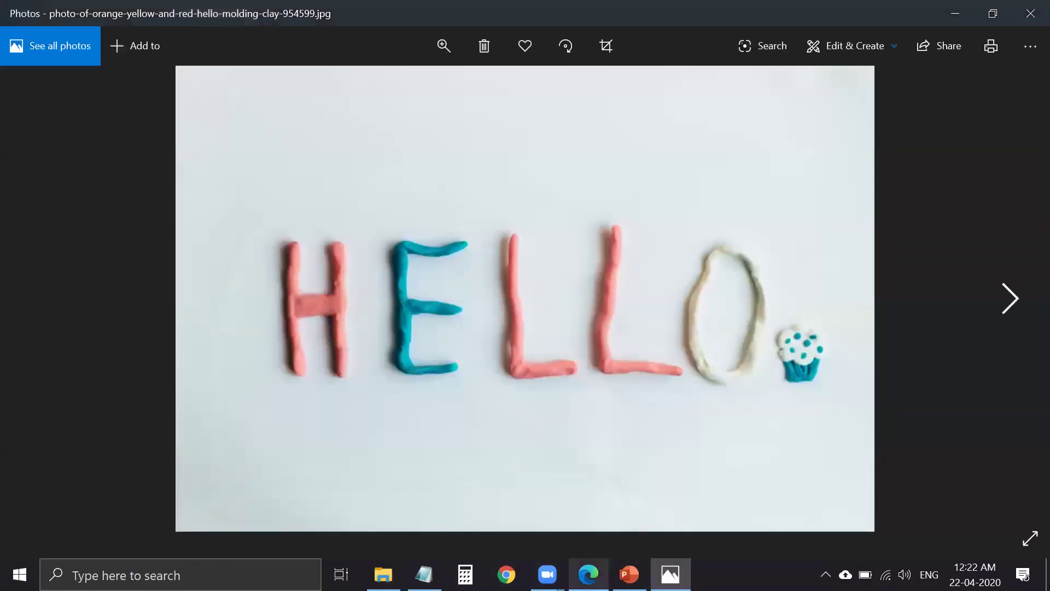
left_click(589, 574)
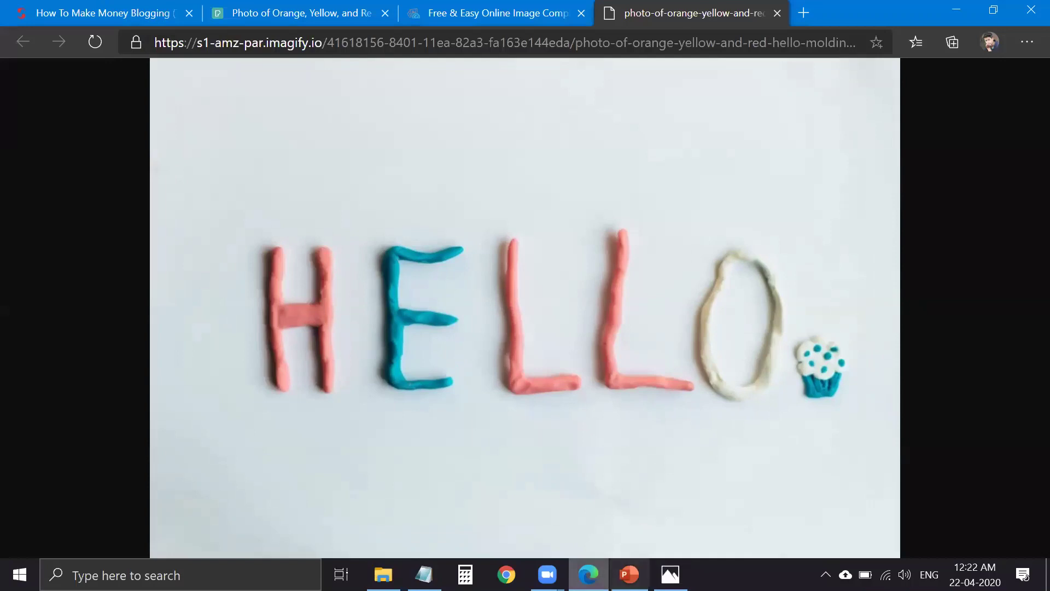
left_click(670, 575)
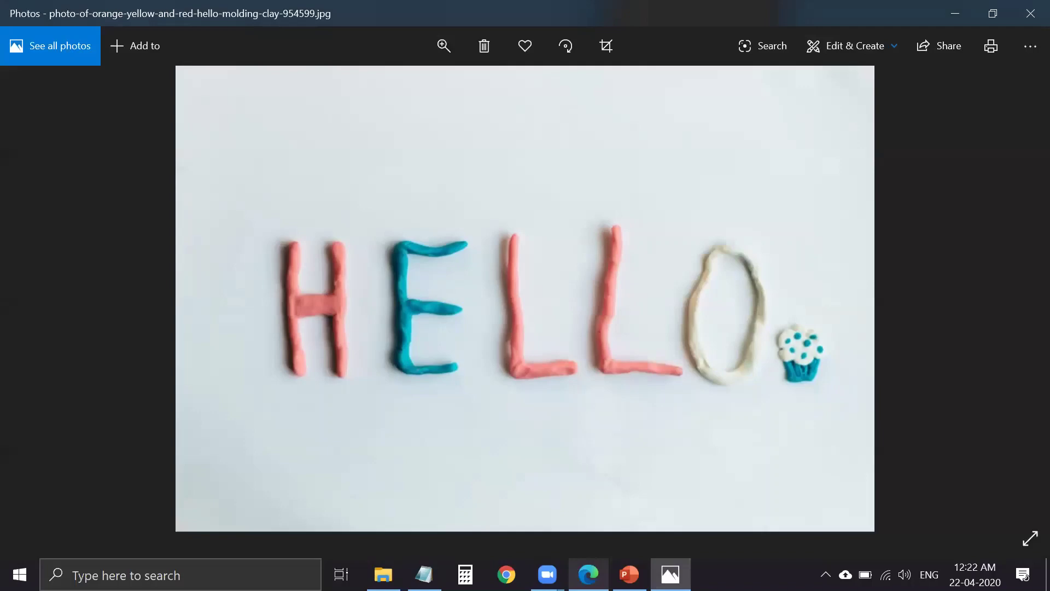
left_click(589, 575)
left_click(670, 575)
left_click(588, 574)
left_click(671, 574)
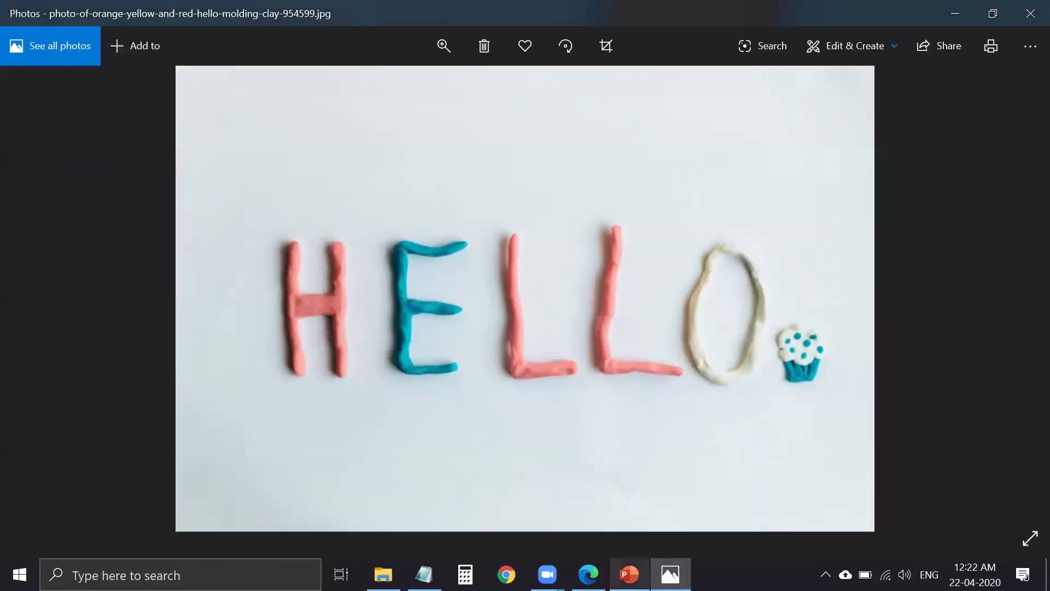
- Zoom the compressed photo page out to 67% and return to the Pexels photo page
key("alt+Tab")
key("alt+Tab")
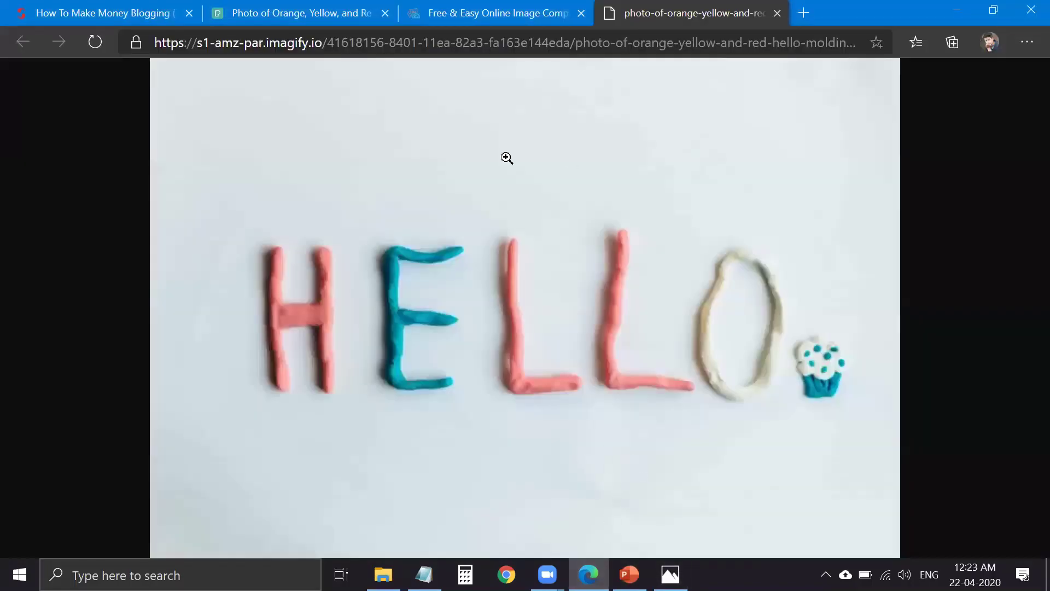
key("ctrl+minus")
key("ctrl+minus")
key("ctrl+minus")
key("ctrl+minus")
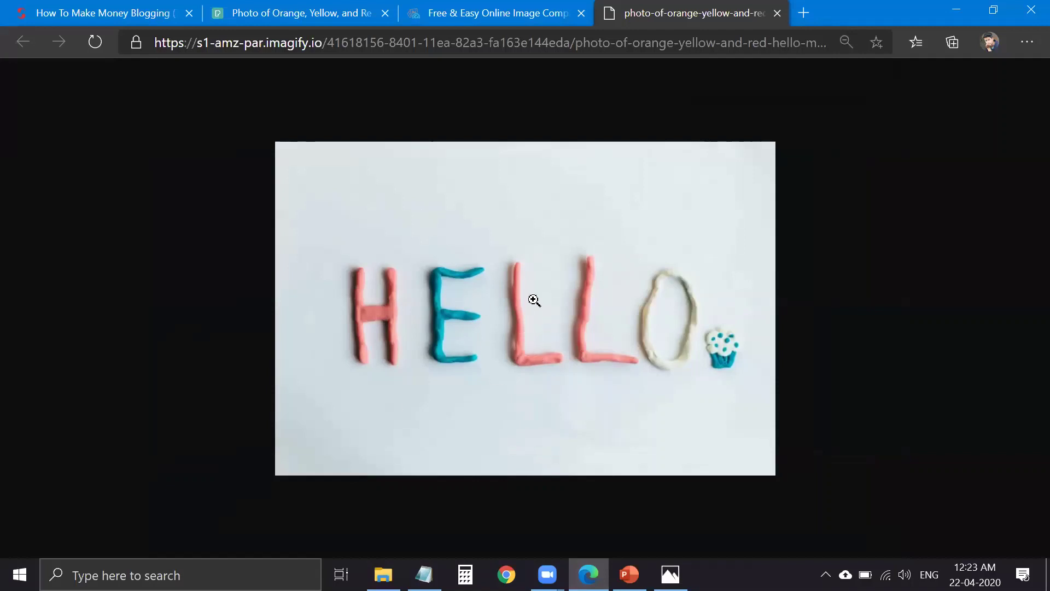
left_click(331, 25)
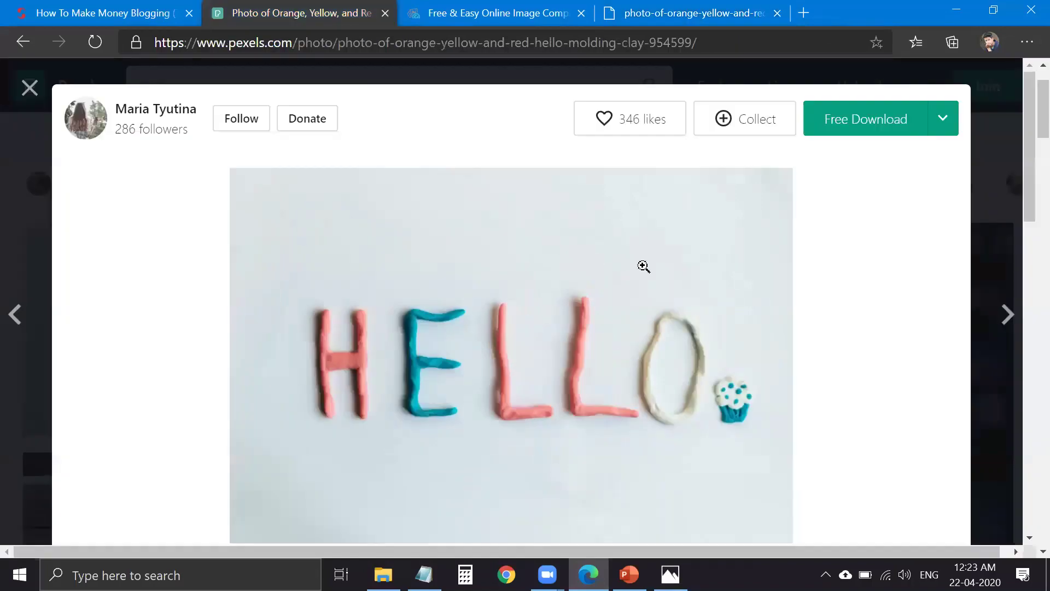
- Close the Pexels photo view and scroll through Imagify's Ultra compression options and results table
left_click(1004, 134)
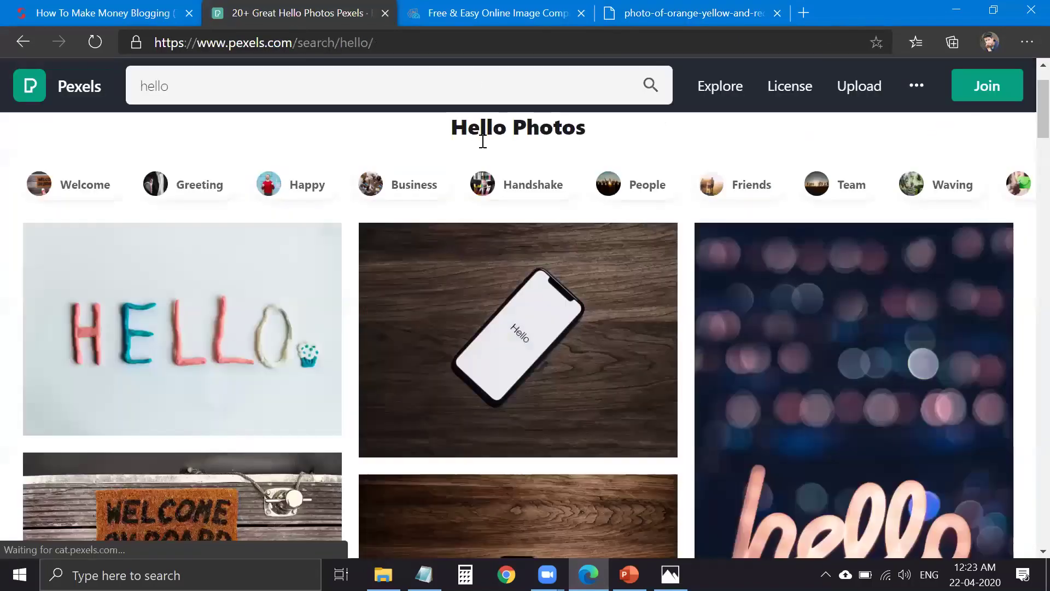
left_click(487, 16)
scroll(514, 350, "up", 6)
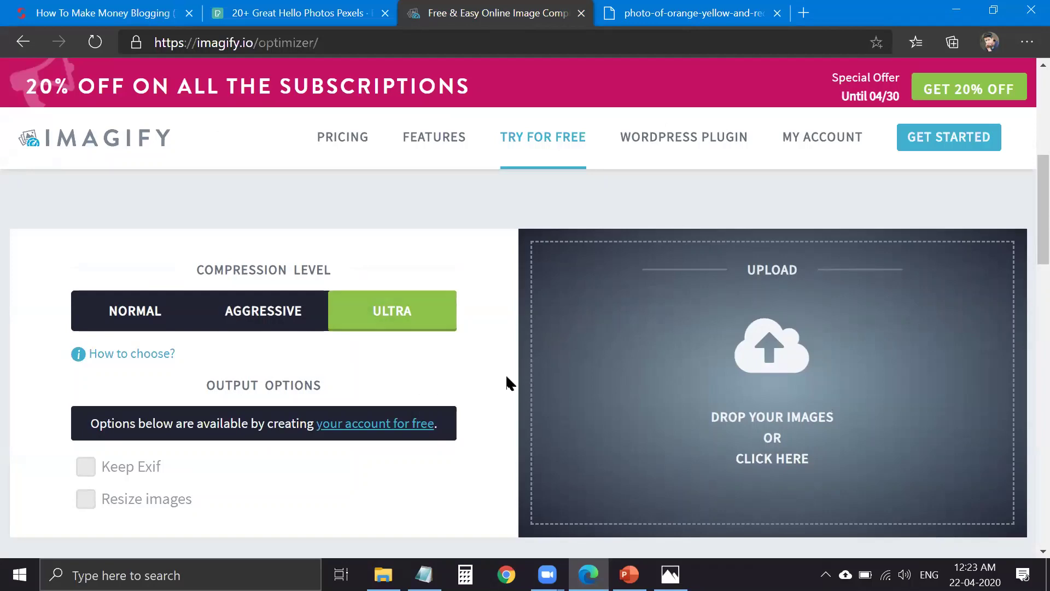
scroll(495, 475, "down", 6)
scroll(325, 354, "up", 6)
scroll(484, 452, "down", 3)
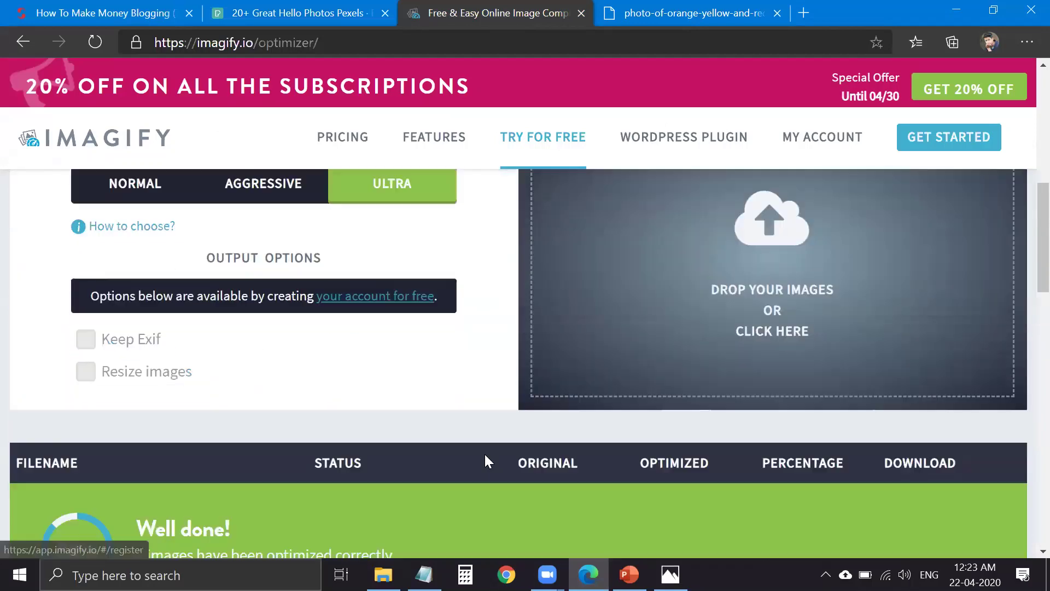
scroll(164, 411, "up", 5)
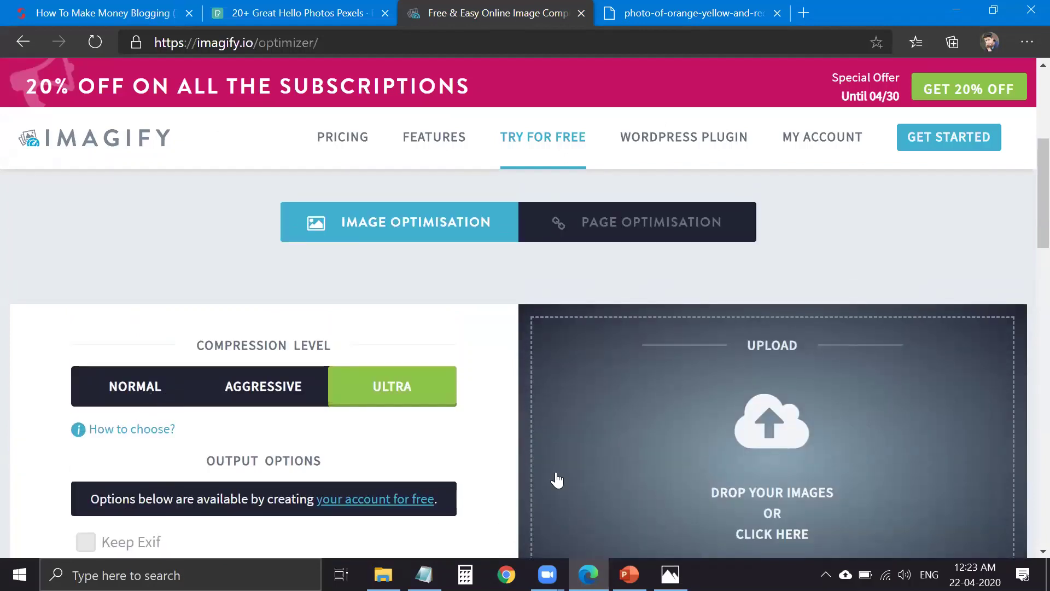
- Select 'Optimization of YouTube Embedded' on the VIDEOS line of the OPTIMIZATION slide's FILES box
left_click(629, 574)
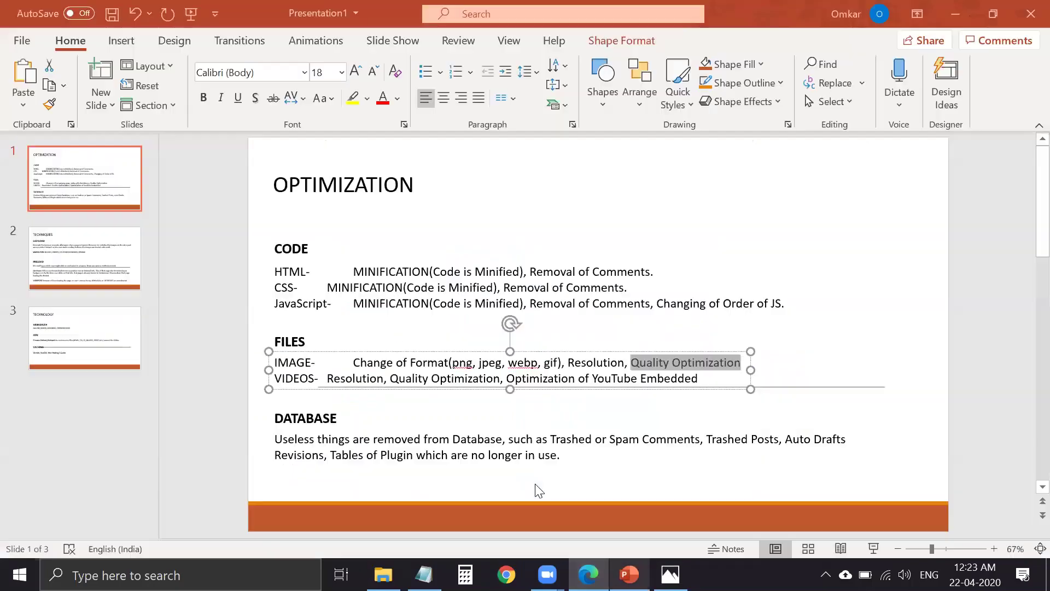
left_click(617, 338)
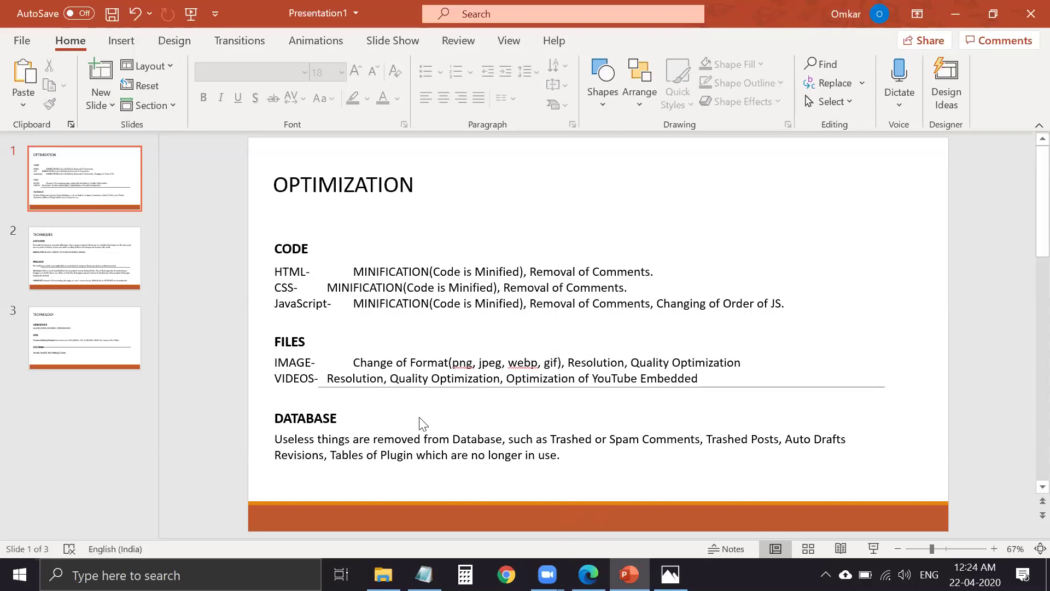
left_click(283, 378)
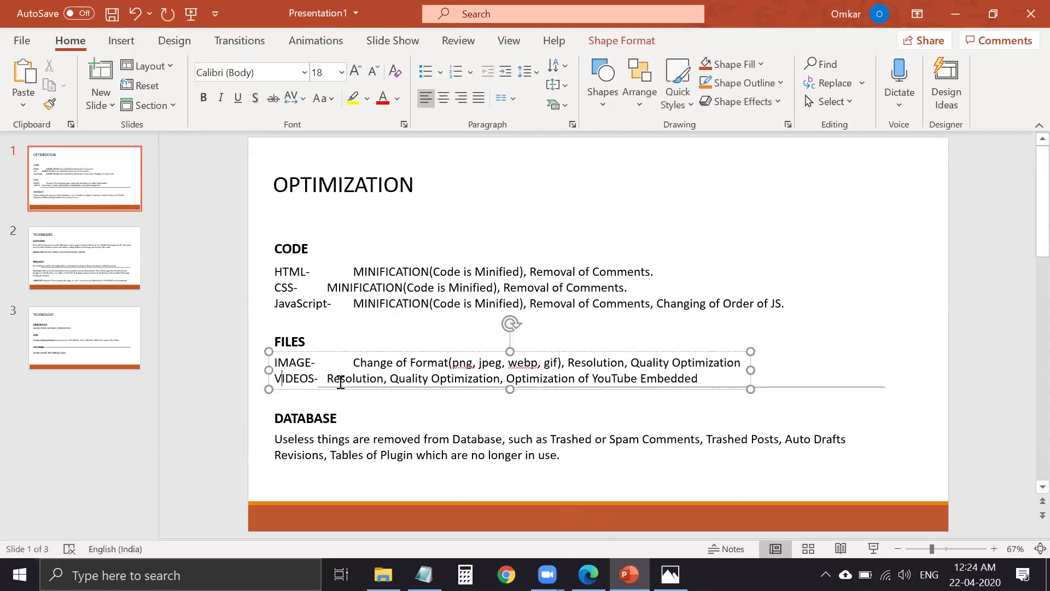
double_click(436, 378)
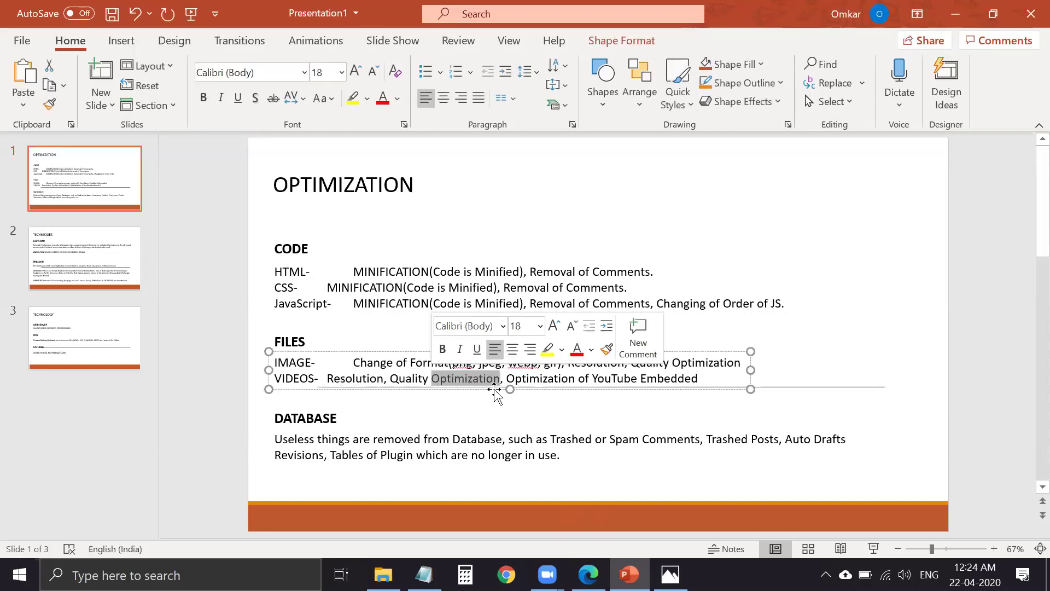
left_click(535, 378)
double_click(540, 378)
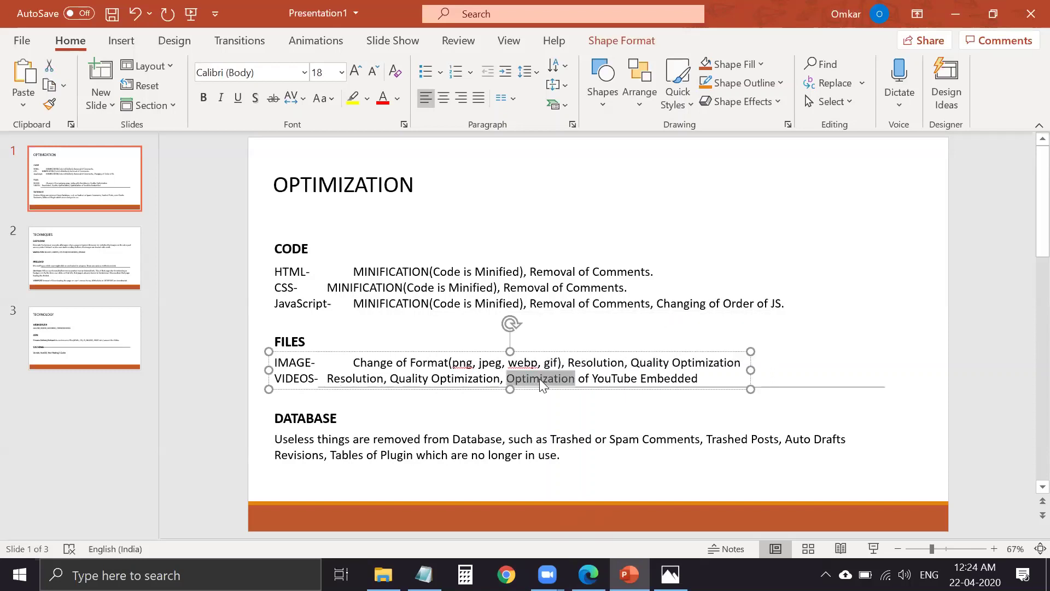
triple_click(541, 378)
left_click_drag(697, 378, 524, 374)
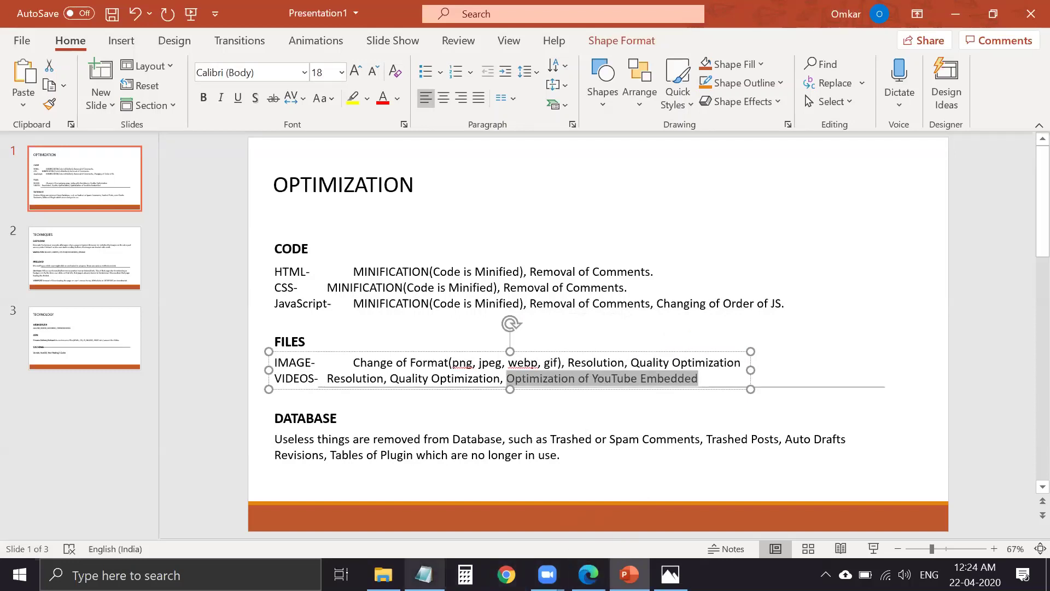
- Search Bing for 'optimize youtube embedded video' and scroll through the results
left_click(589, 574)
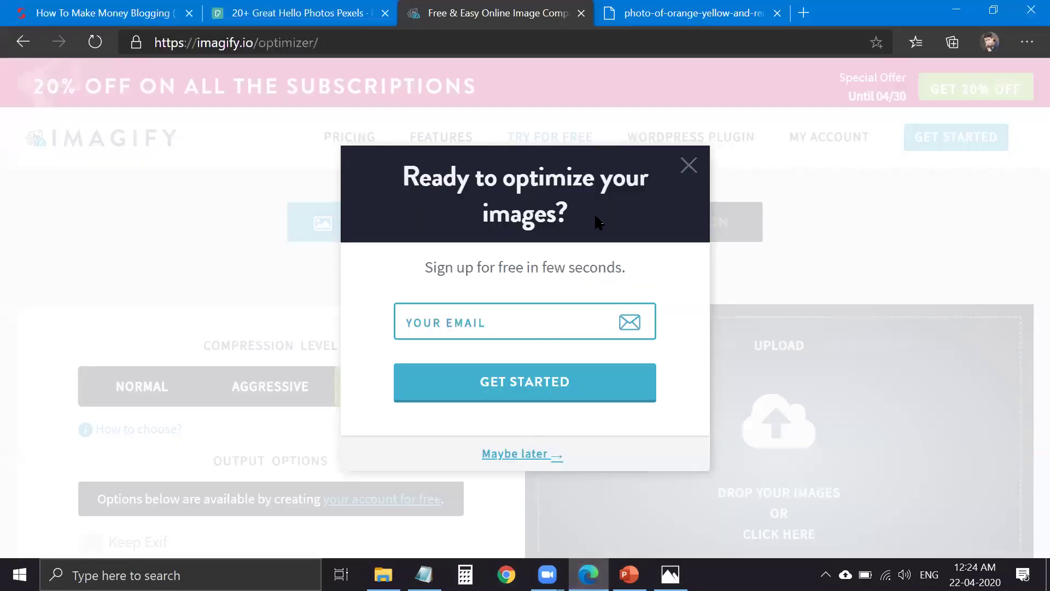
key("Escape")
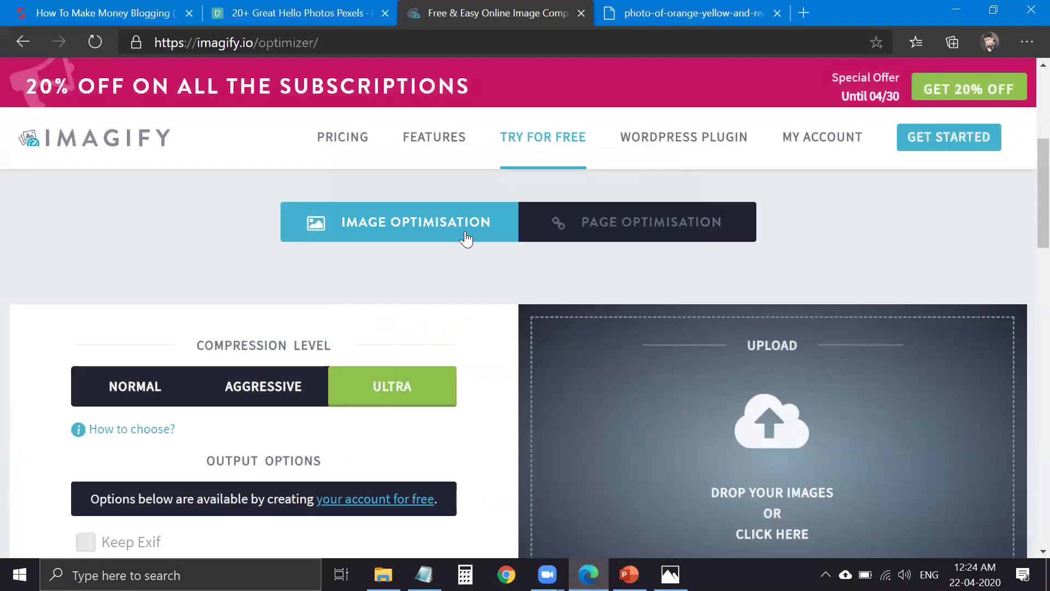
left_click(442, 50)
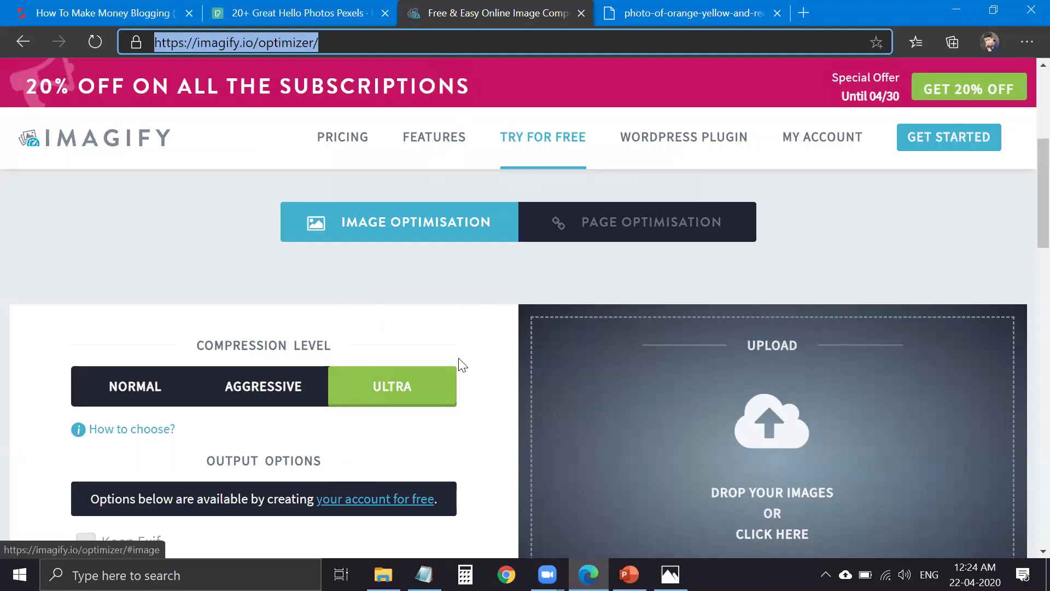
type("opti")
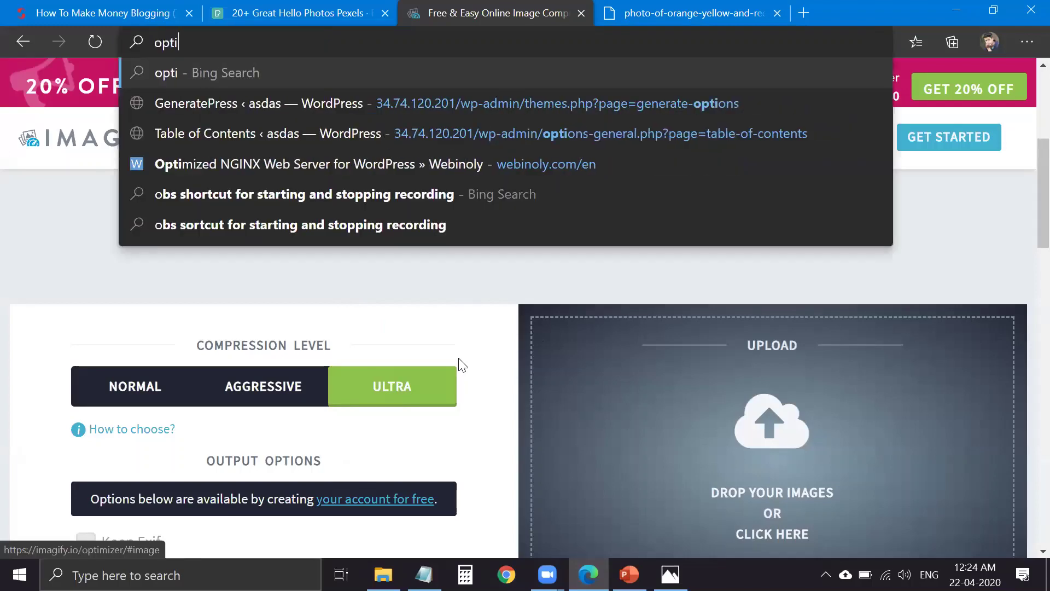
type("z")
key("BackSpace")
type("mi")
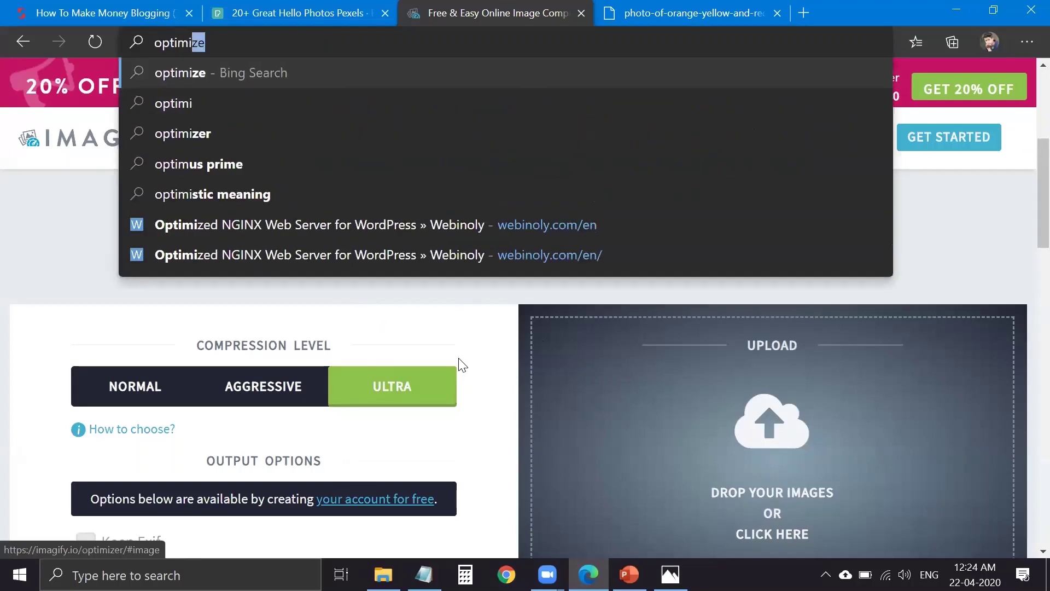
type("ze youtube")
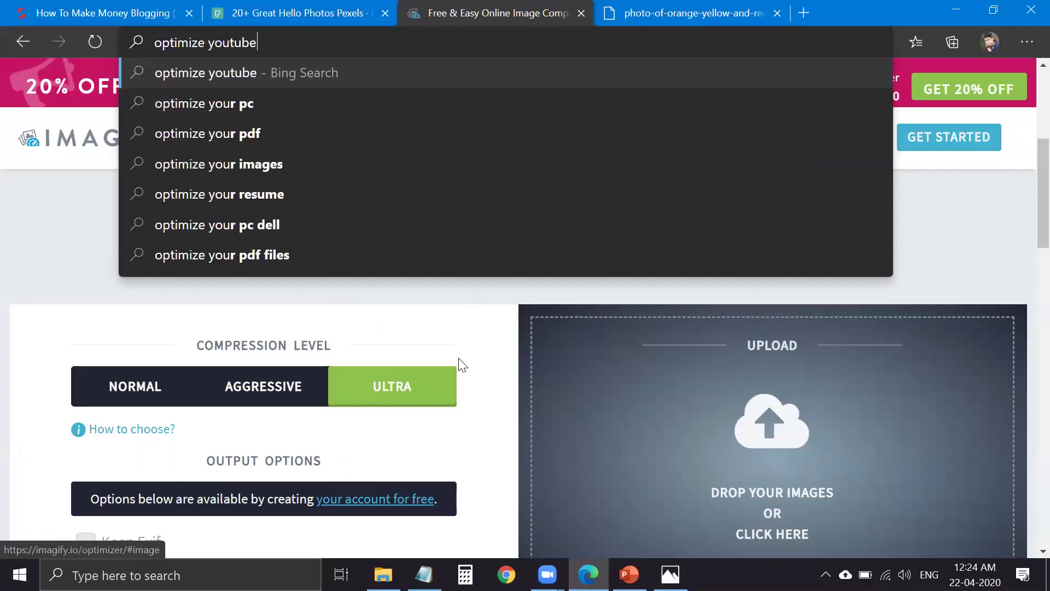
type(" embed")
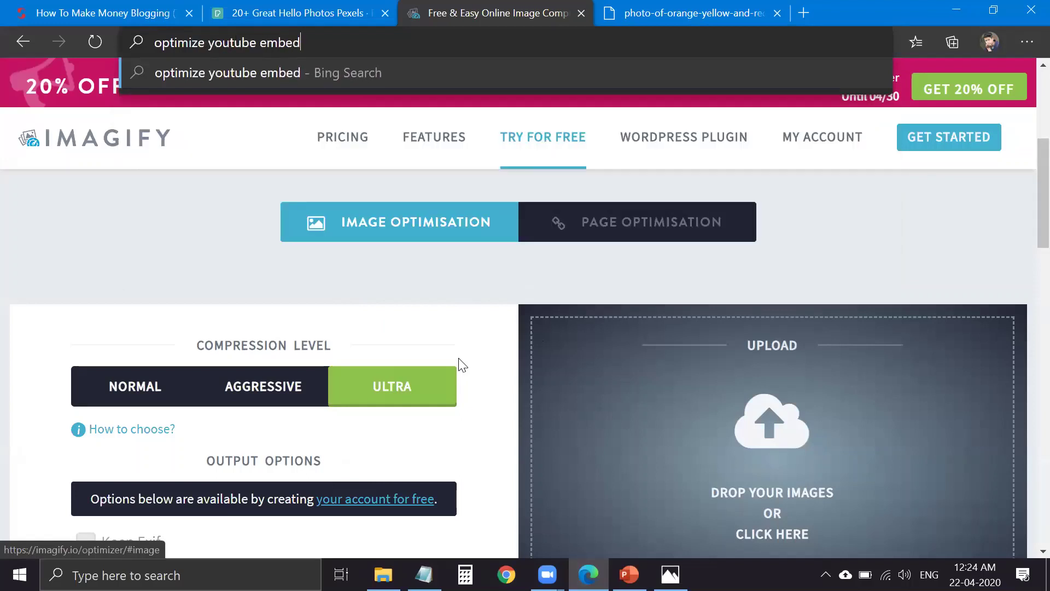
type("ded video")
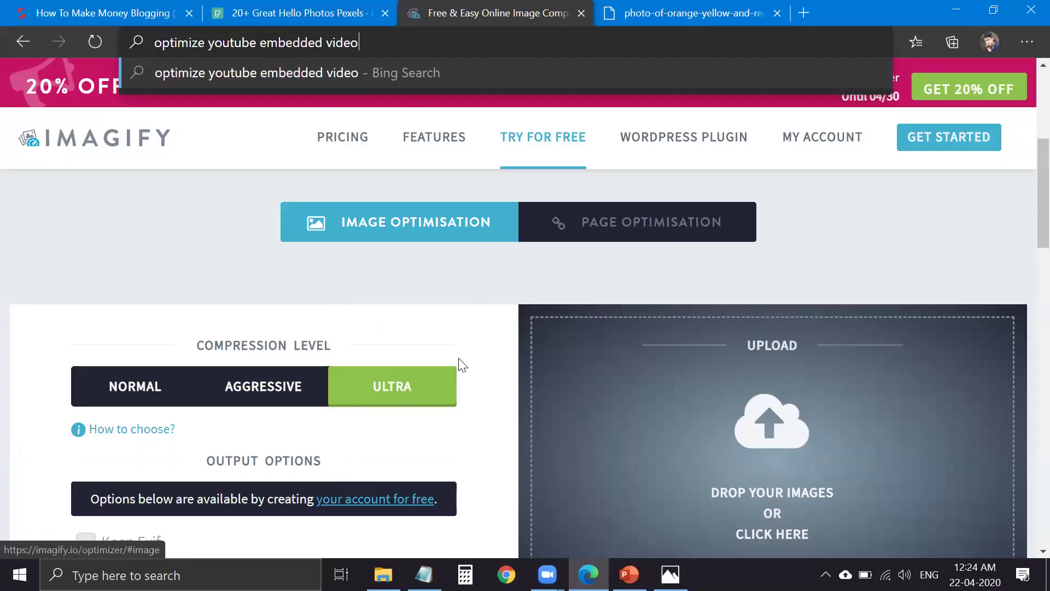
key("Return")
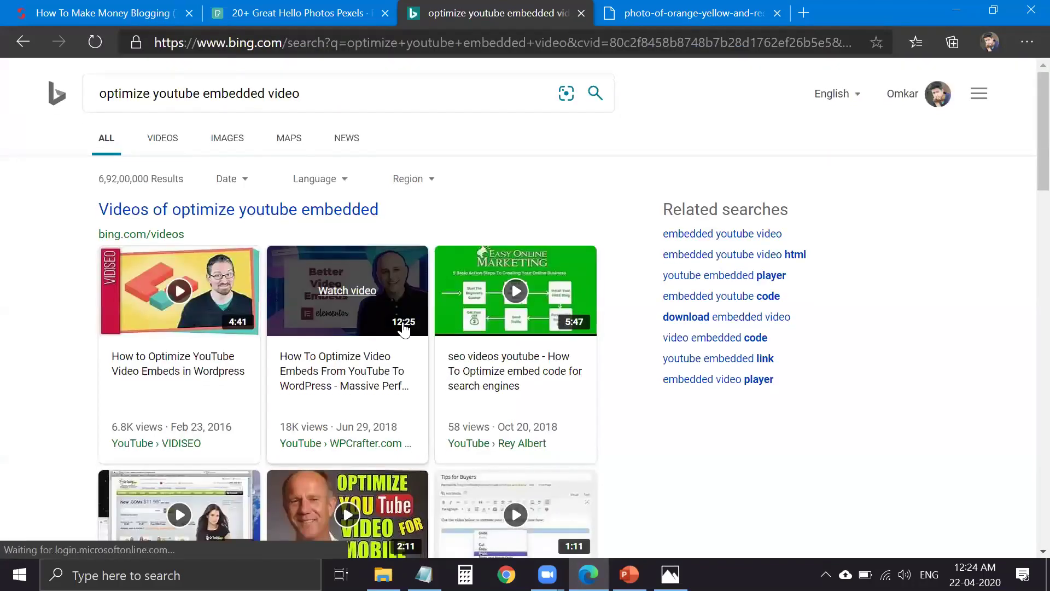
scroll(403, 327, "down", 4)
scroll(361, 322, "down", 8)
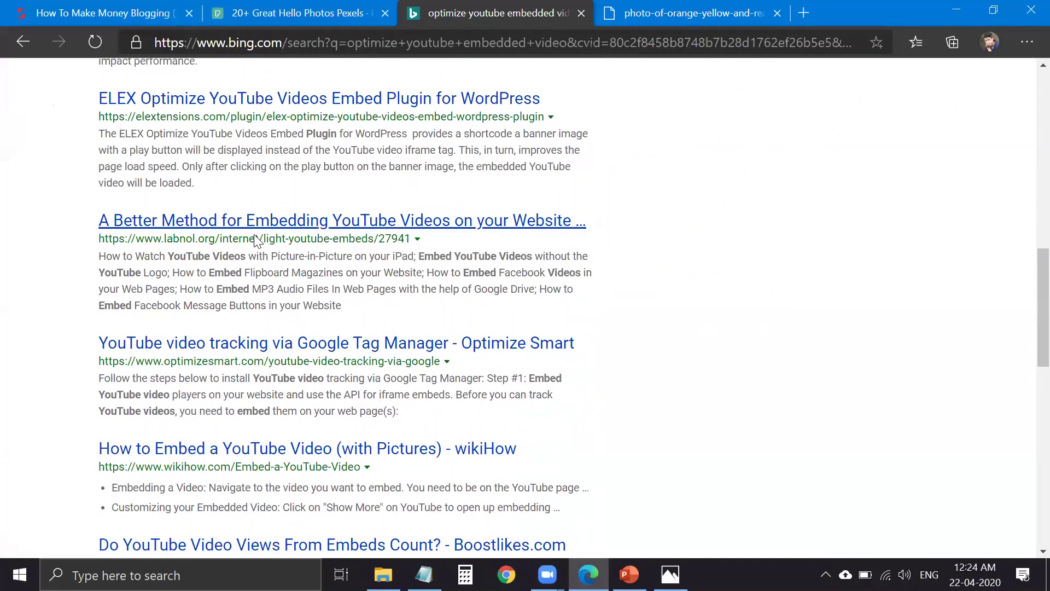
- Open the labnol article on better YouTube embedding and read through its embed code
left_click(257, 224)
scroll(384, 379, "down", 15)
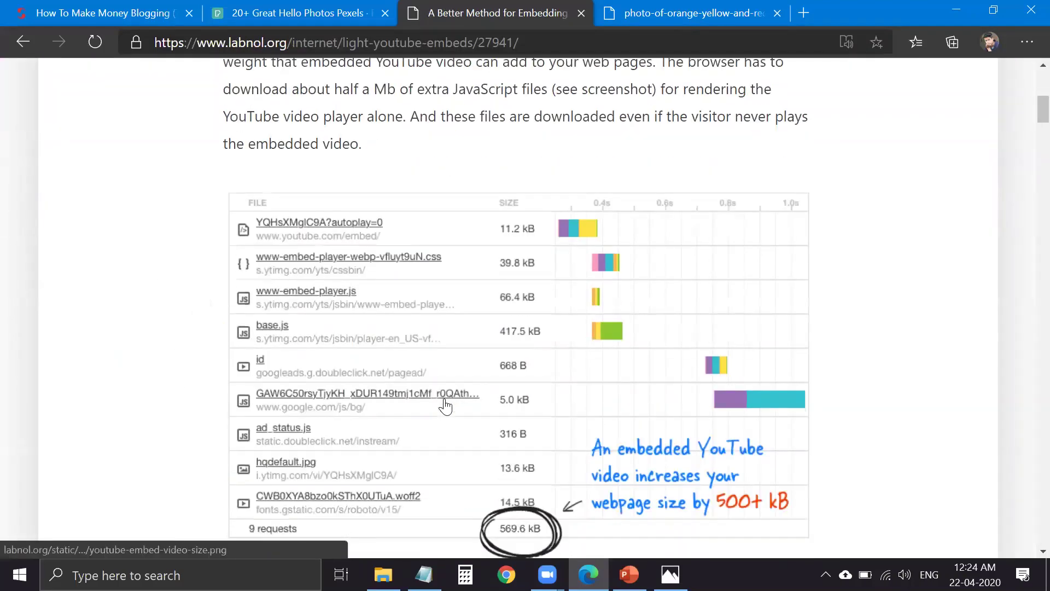
scroll(453, 372, "up", 2)
scroll(406, 423, "up", 3)
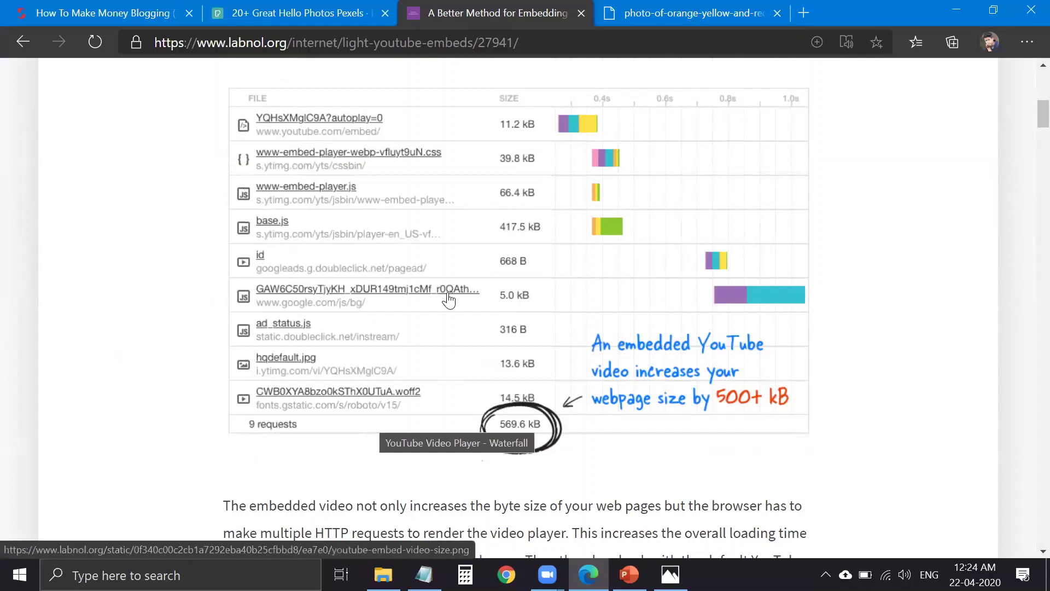
scroll(671, 413, "down", 10)
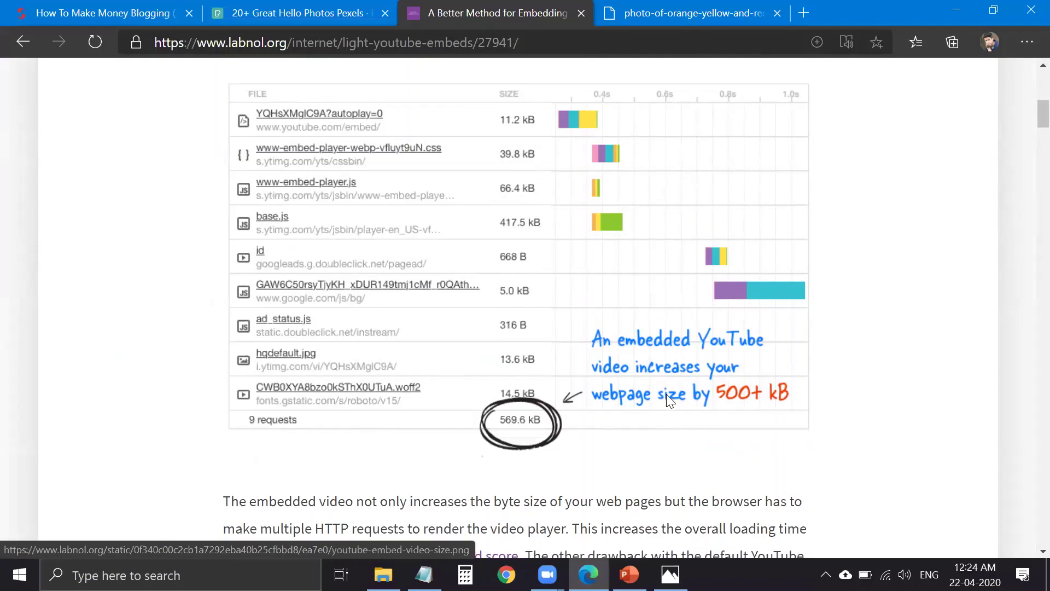
scroll(626, 366, "down", 3)
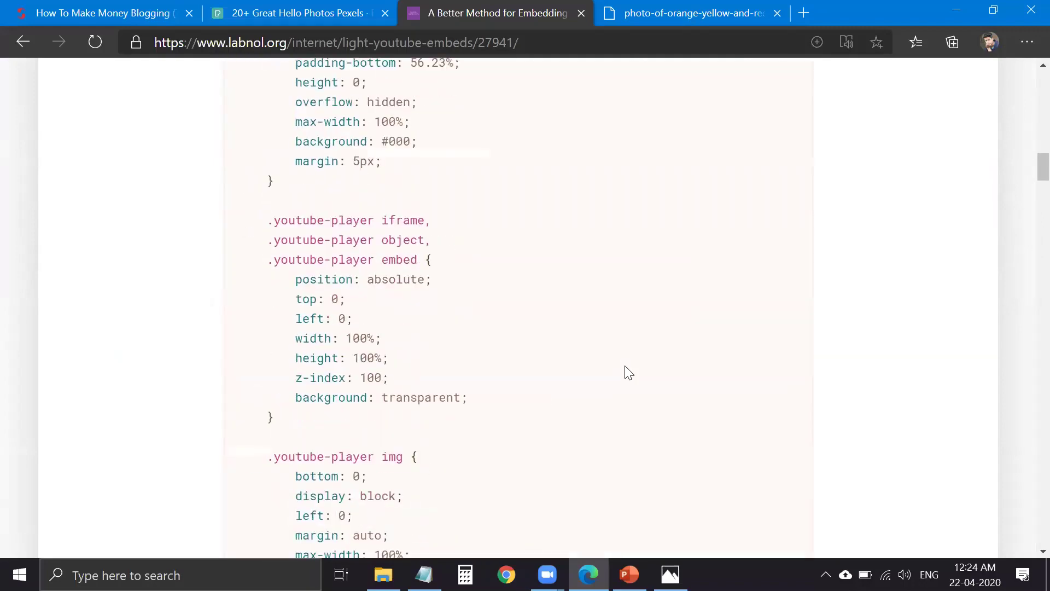
scroll(622, 363, "up", 5)
scroll(437, 366, "down", 10)
scroll(425, 369, "down", 20)
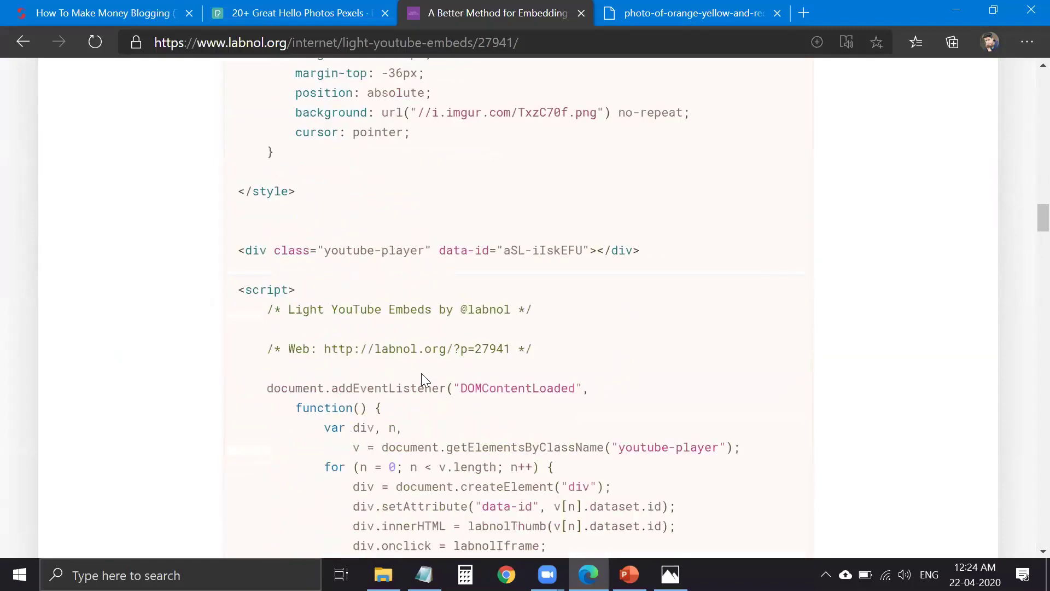
scroll(425, 368, "up", 2)
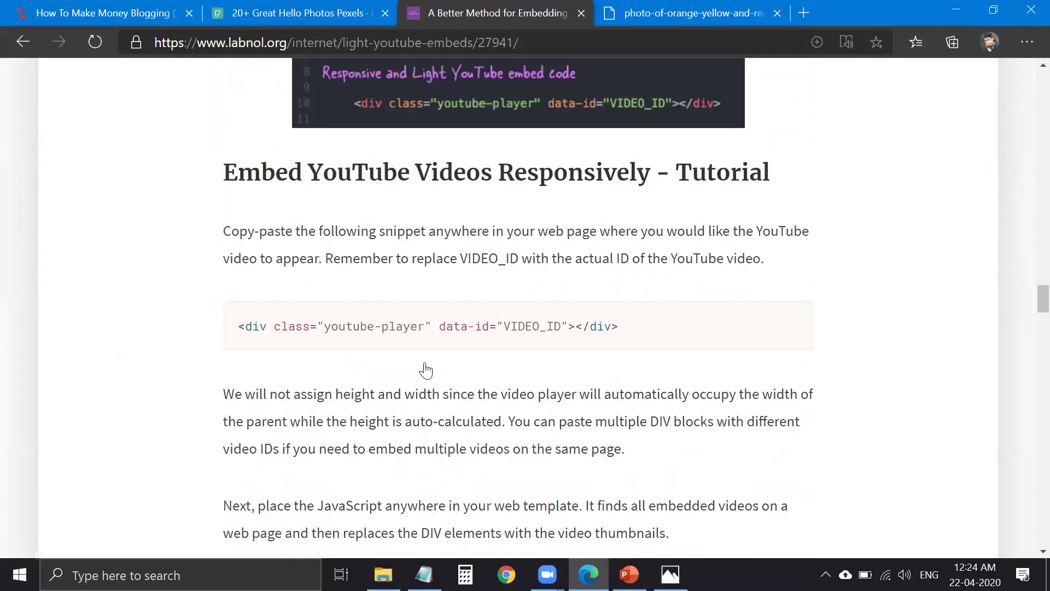
scroll(424, 367, "down", 20)
scroll(431, 362, "up", 20)
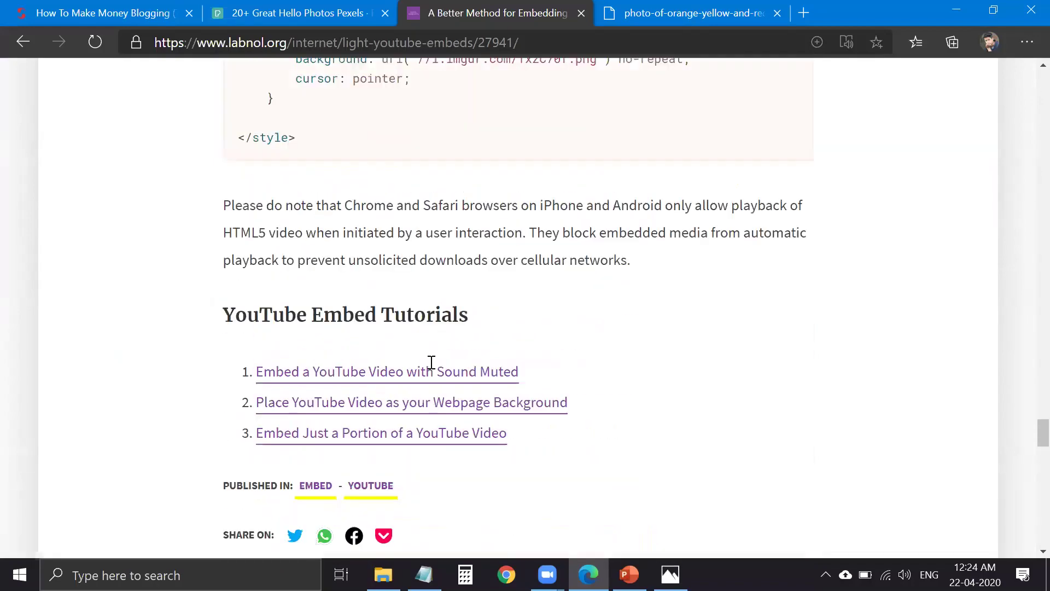
scroll(428, 350, "down", 8)
scroll(318, 126, "up", 8)
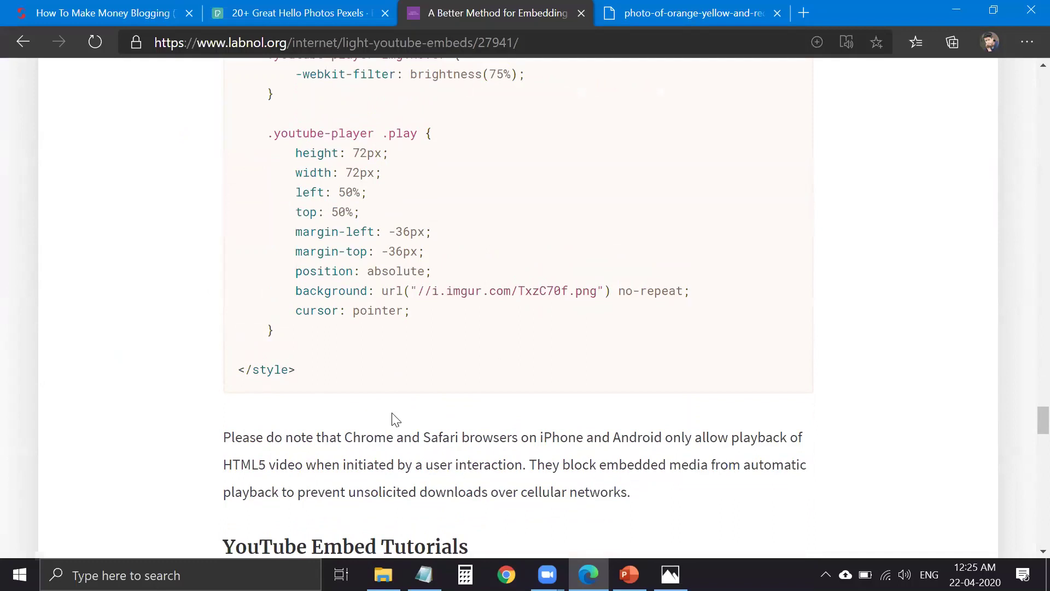
scroll(418, 278, "up", 1)
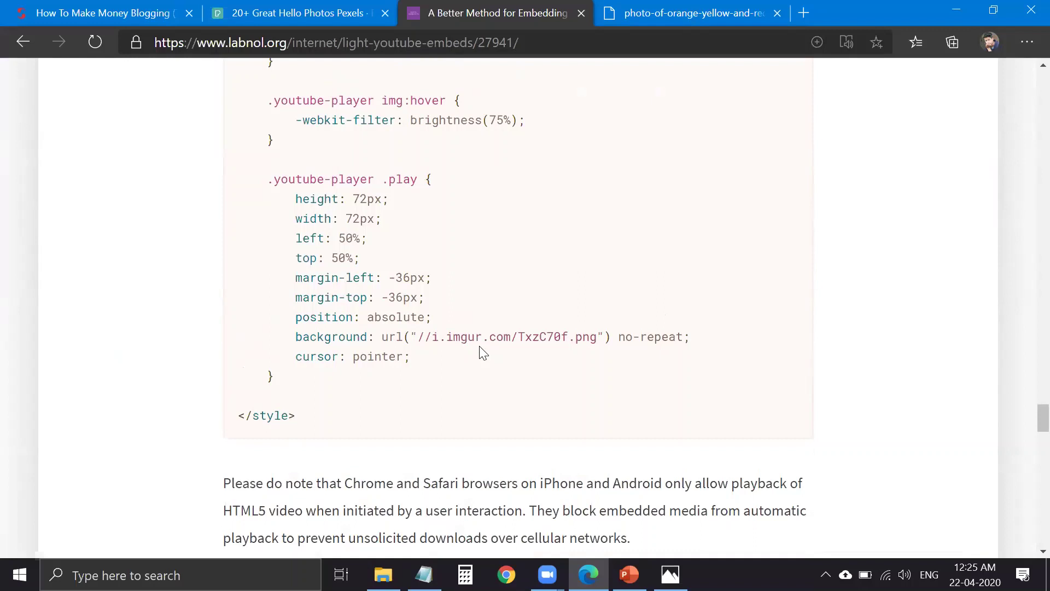
- Open the article's demo page in a new background tab
scroll(482, 352, "up", 1)
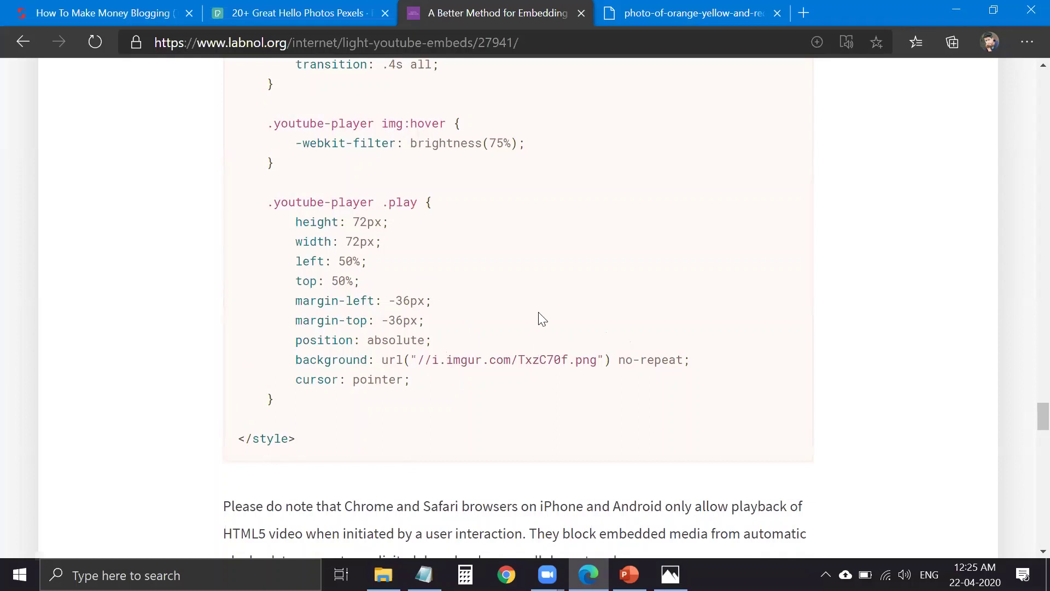
scroll(541, 323, "up", 15)
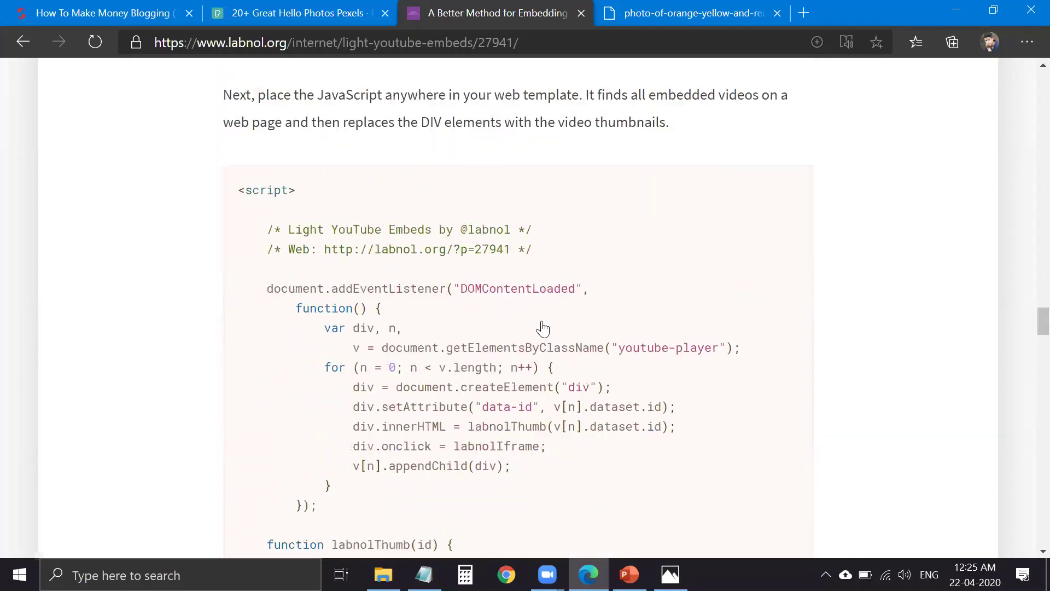
scroll(543, 328, "up", 15)
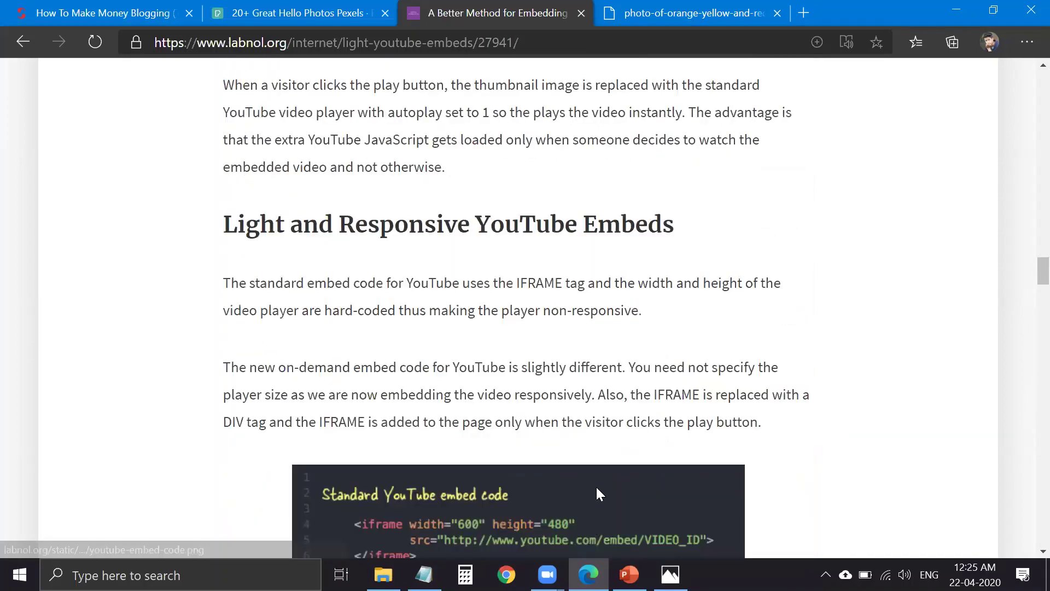
scroll(591, 470, "up", 10)
scroll(586, 461, "down", 3)
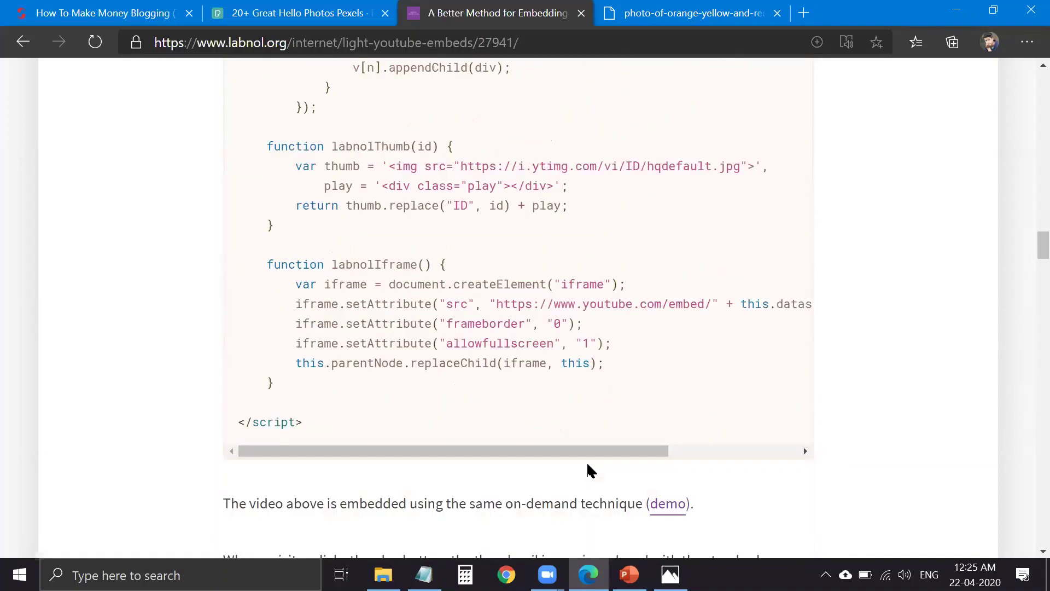
middle_click(669, 504)
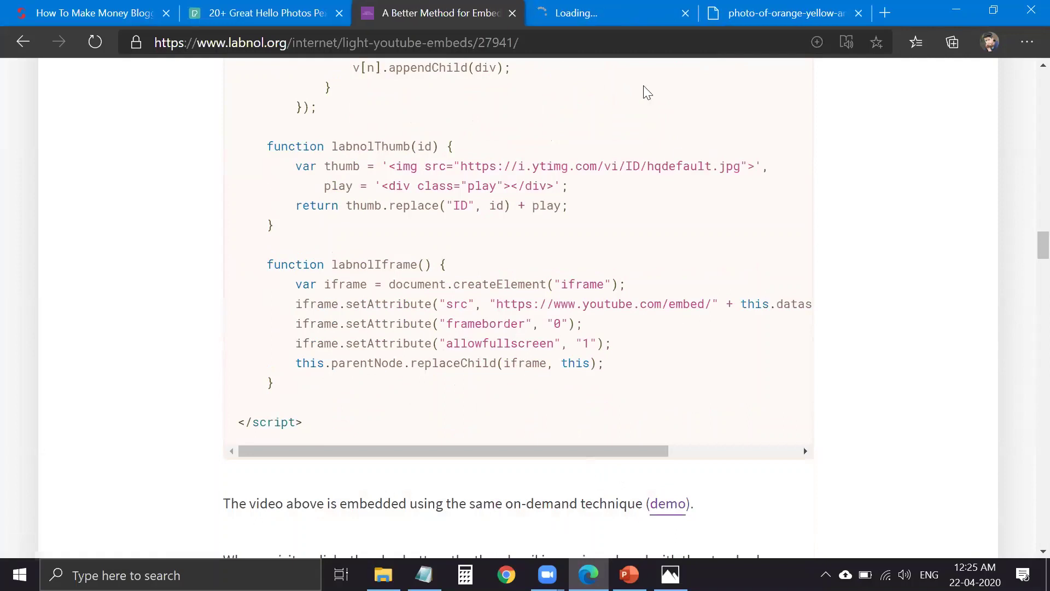
- Play the light YouTube embed on the YouTube Embeds demo page
left_click(667, 25)
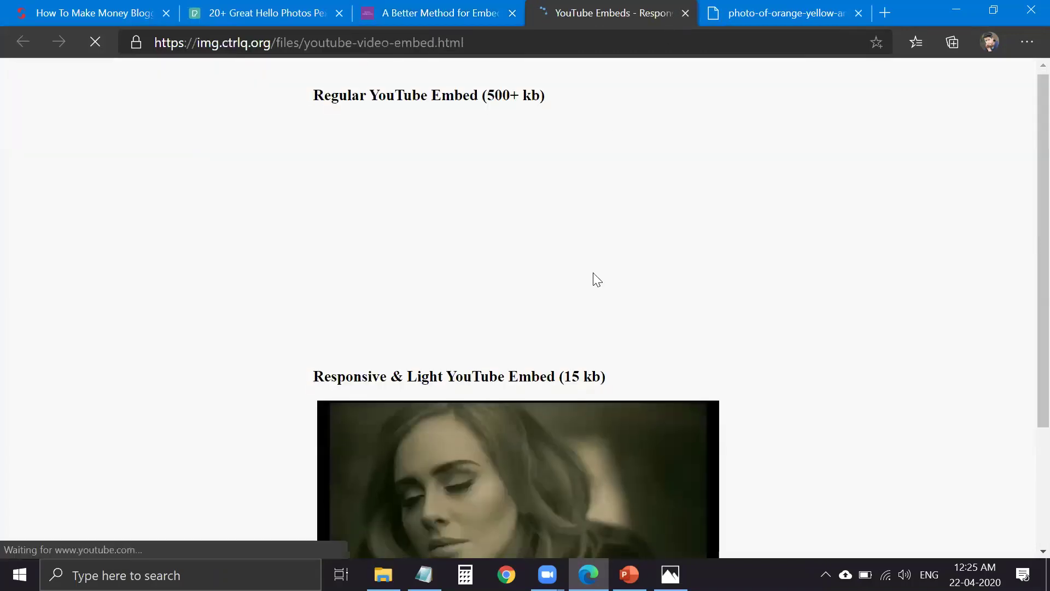
scroll(593, 284, "down", 3)
scroll(593, 295, "up", 3)
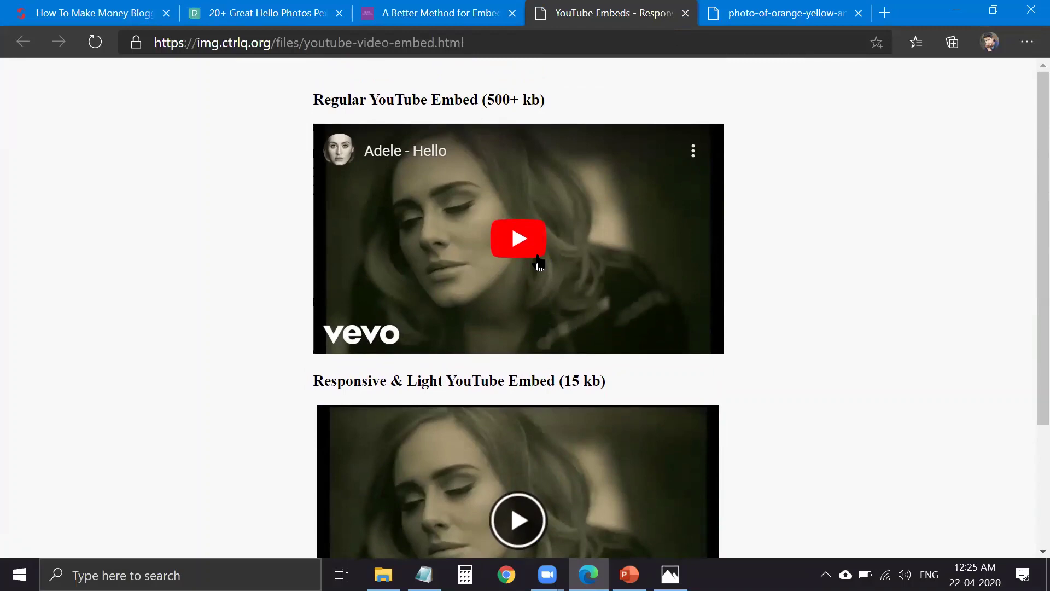
scroll(537, 265, "down", 3)
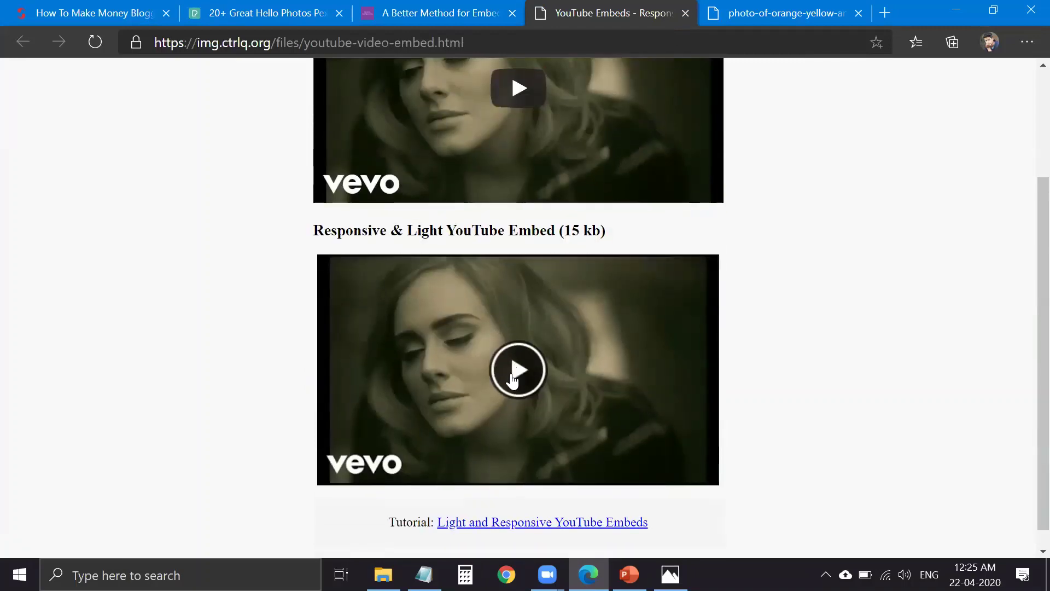
left_click(513, 378)
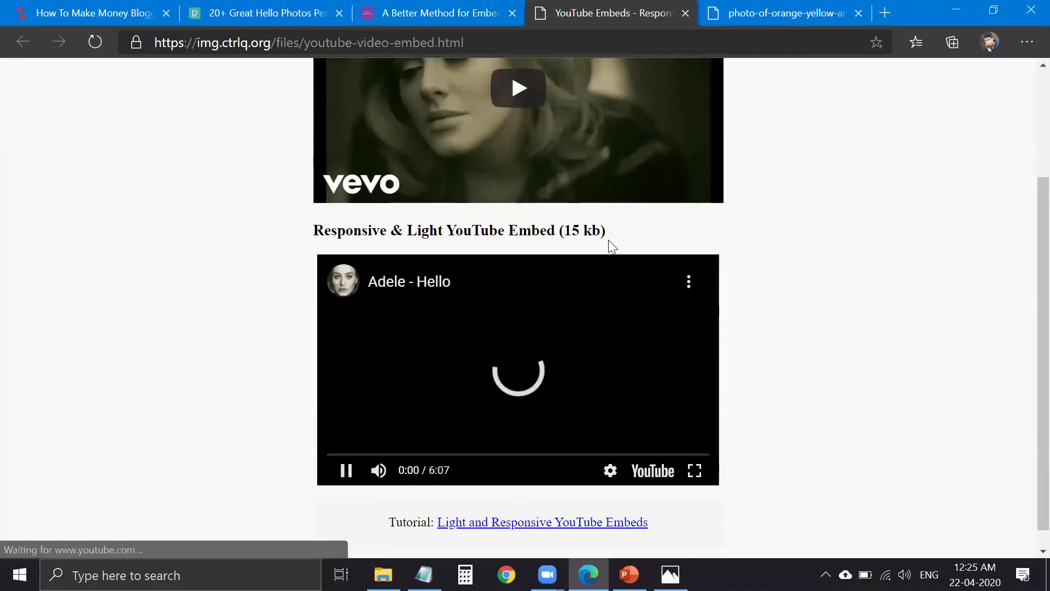
scroll(601, 246, "up", 3)
scroll(590, 219, "down", 3)
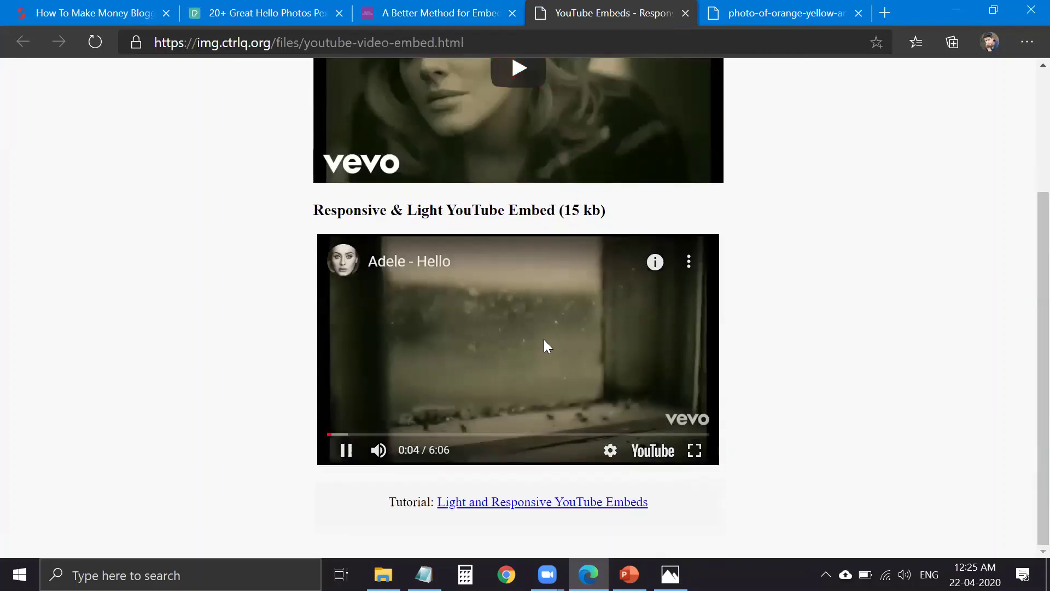
- Close the demo page and place the caret in the OPTIMIZATION slide's DATABASE description in PowerPoint
key("ctrl+w")
key("ctrl+w")
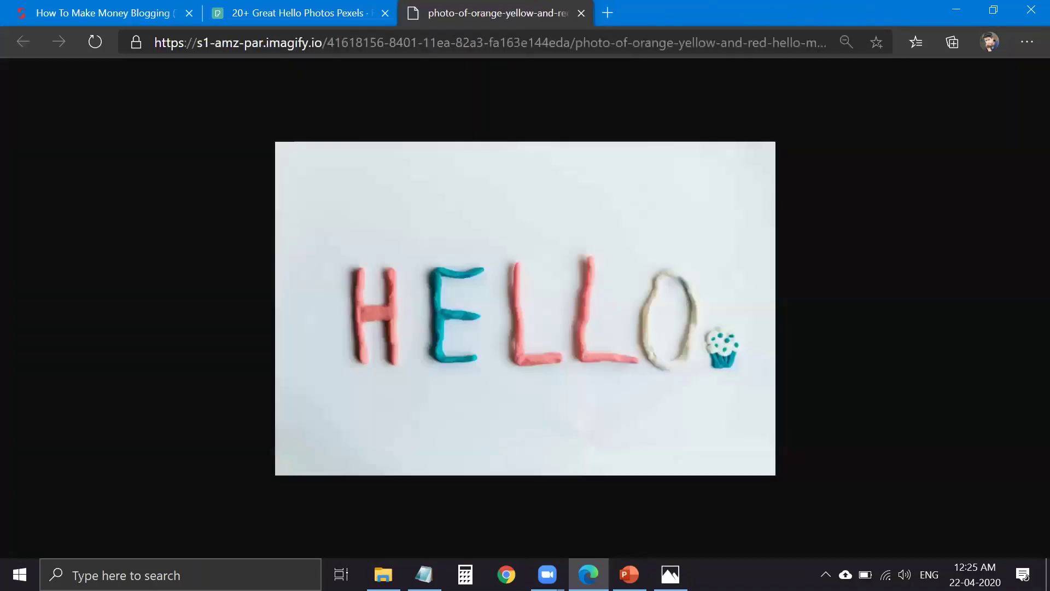
key("alt+Tab")
left_click(369, 433)
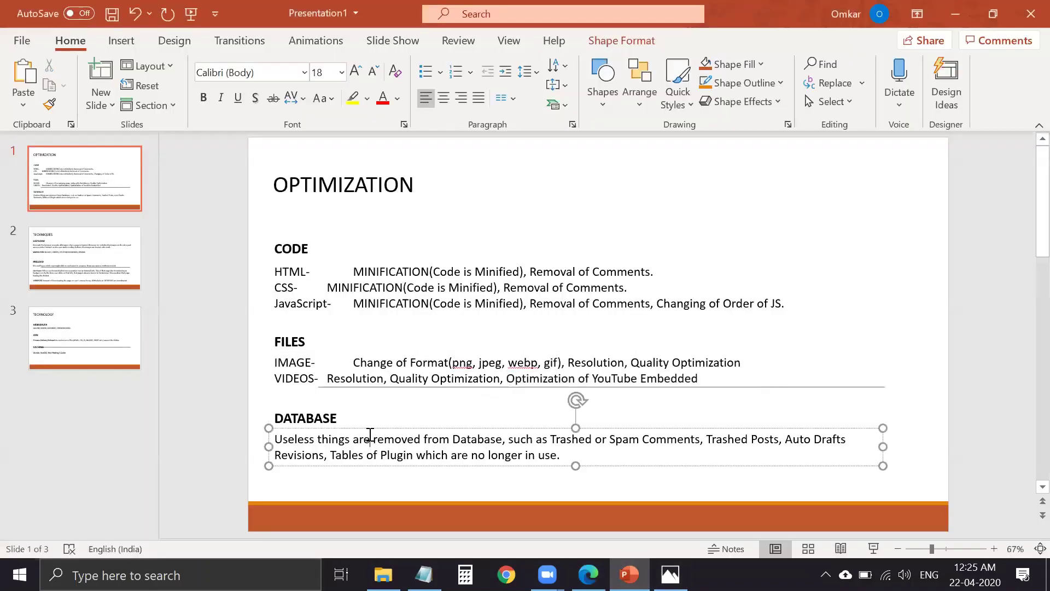
left_click(343, 421)
left_click(363, 455)
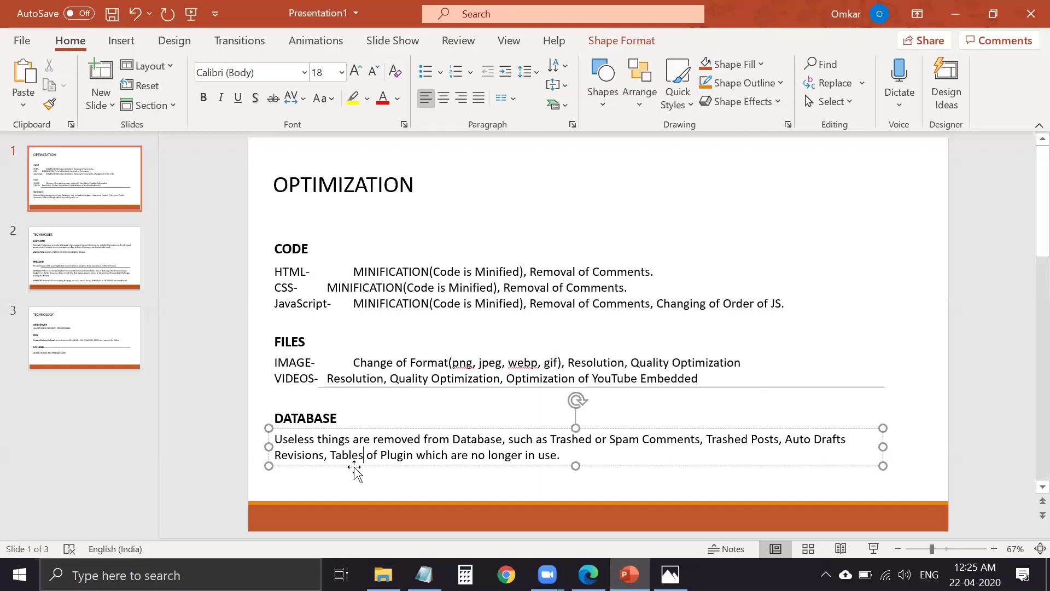
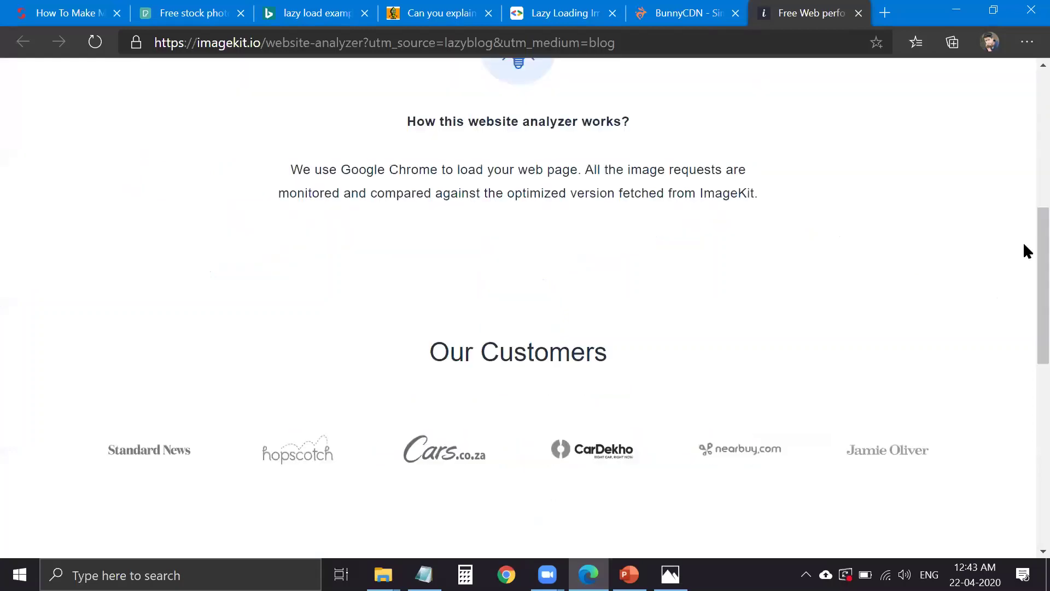
- Scroll through the ImageKit website analyzer page and reload it
scroll(1025, 434, "up", 8)
scroll(405, 443, "down", 7)
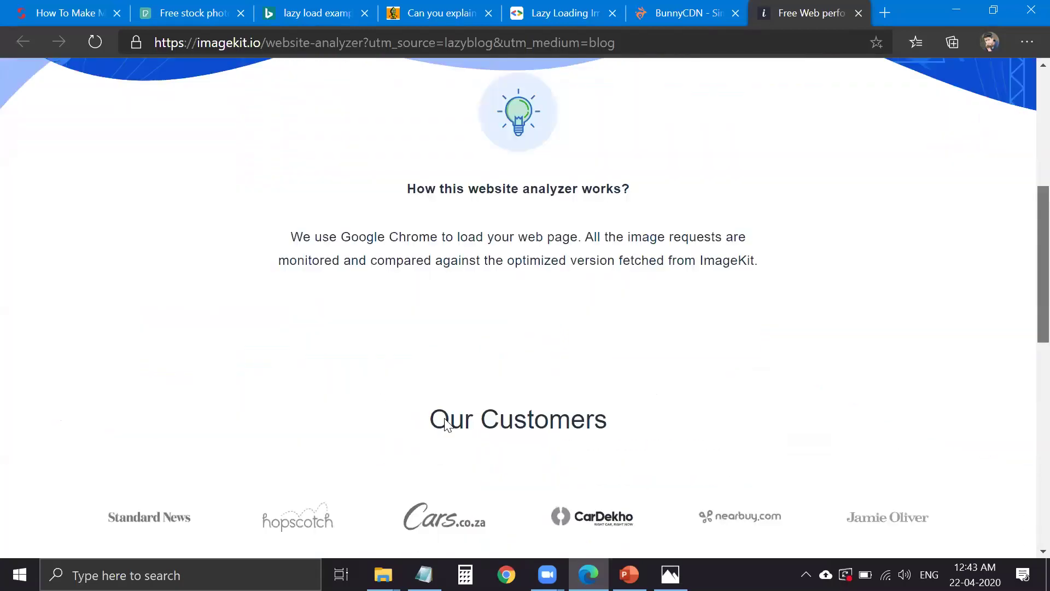
scroll(446, 424, "down", 10)
scroll(525, 372, "up", 10)
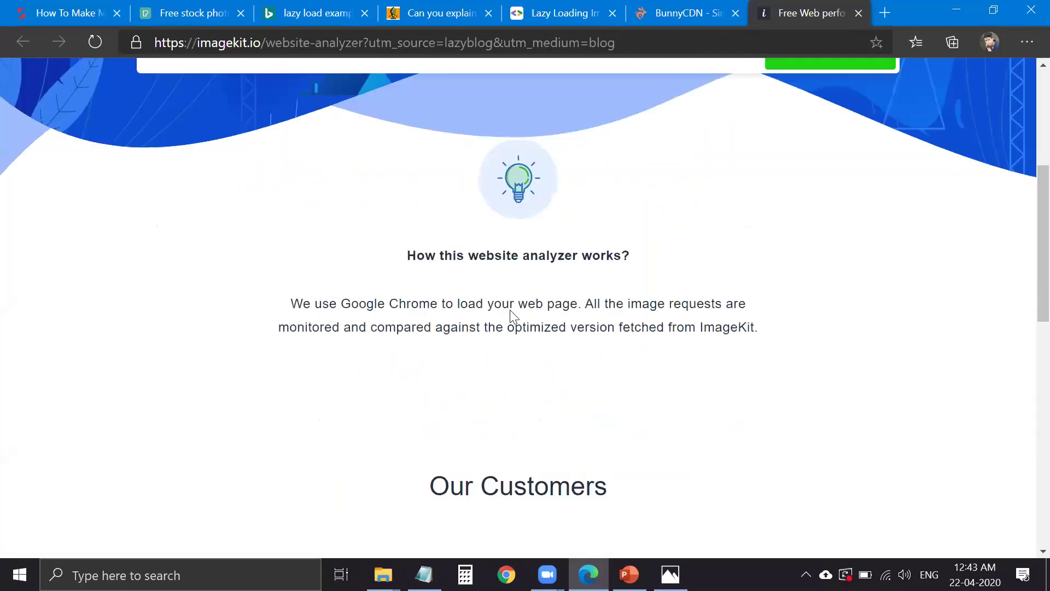
scroll(492, 287, "up", 4)
scroll(502, 284, "up", 2)
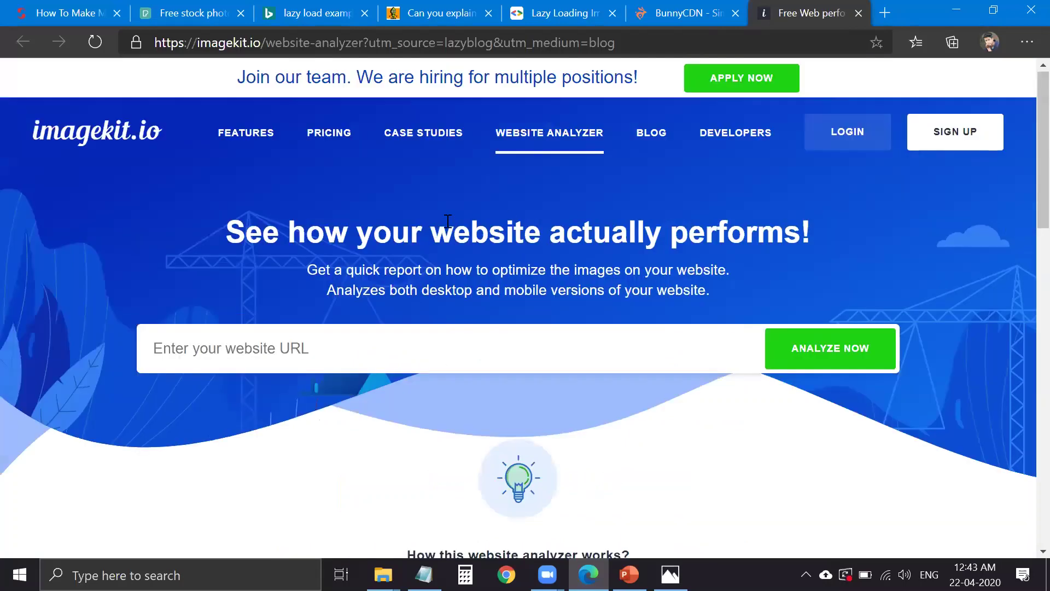
left_click(89, 44)
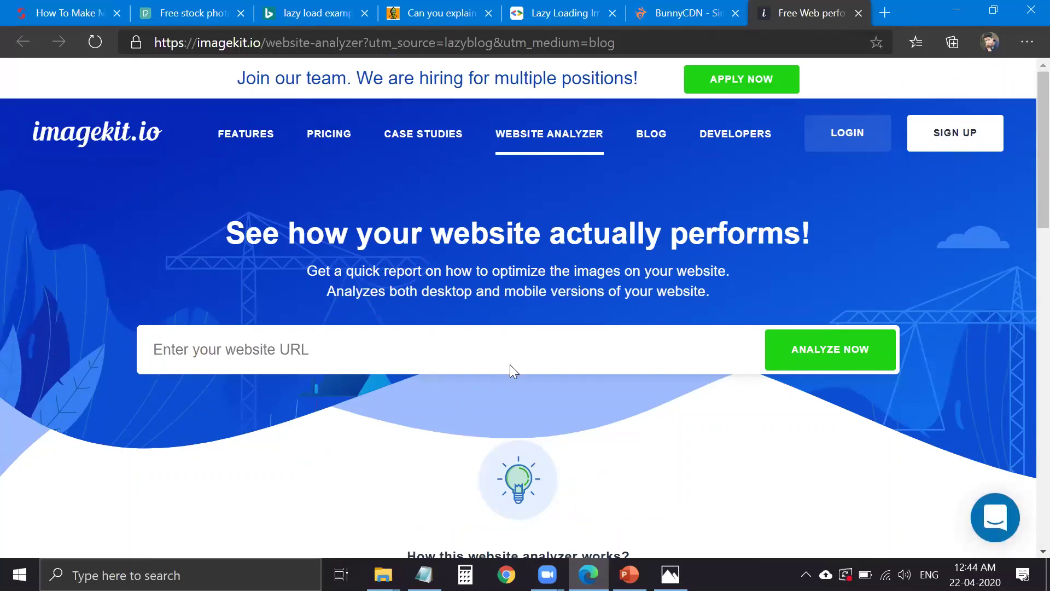
- Look over the refreshed analyzer page and bring up its context menu
scroll(549, 432, "down", 10)
scroll(629, 410, "down", 5)
scroll(508, 487, "up", 8)
scroll(678, 492, "up", 9)
scroll(446, 326, "down", 15)
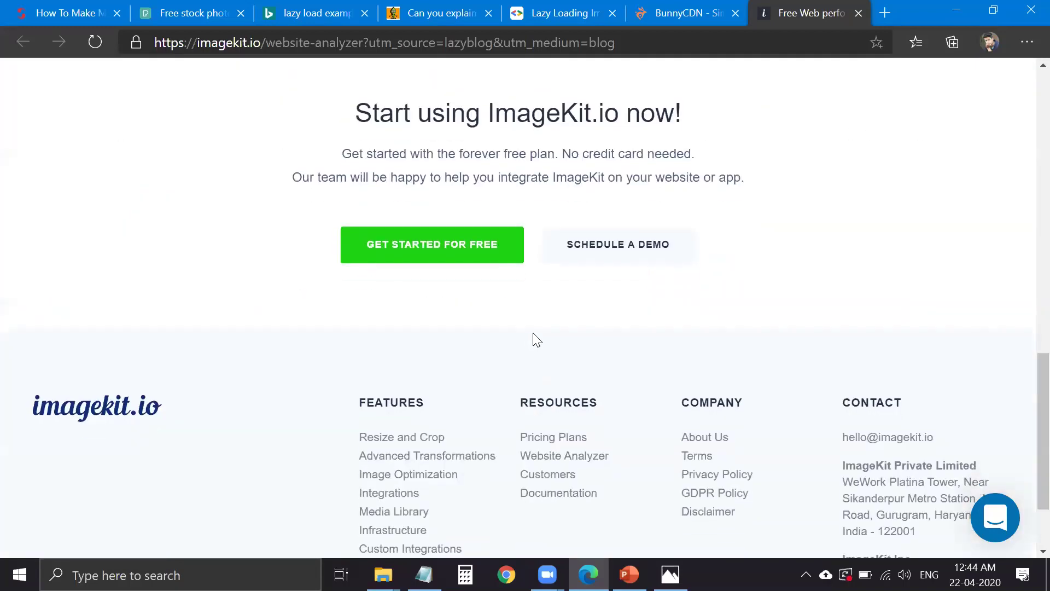
scroll(534, 342, "up", 7)
scroll(600, 330, "up", 7)
right_click(666, 361)
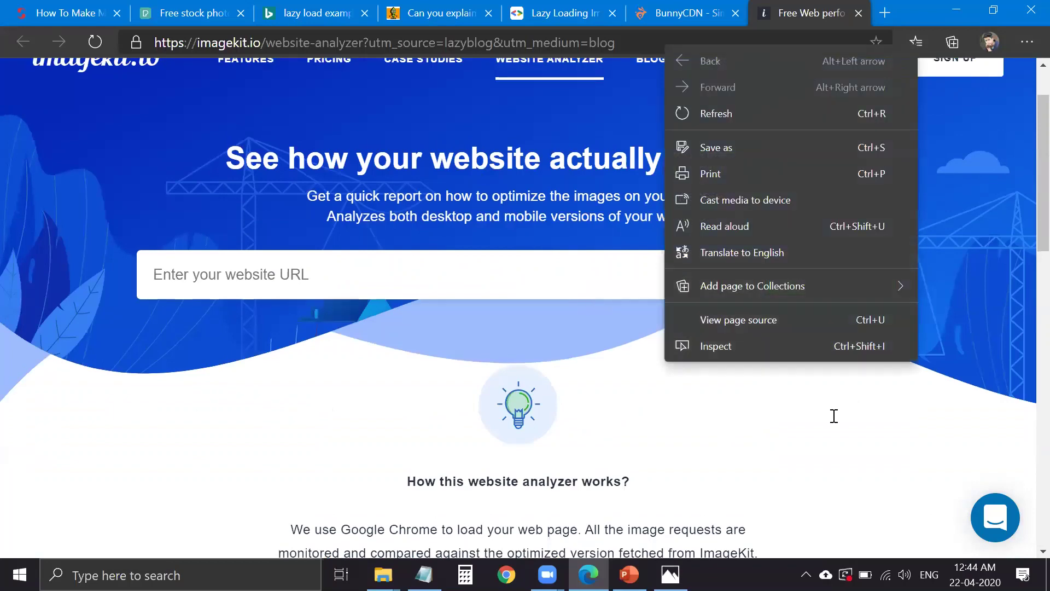
- View the analyzer page's HTML source (Ctrl+U) in a new tab alongside the page
key("ctrl+u")
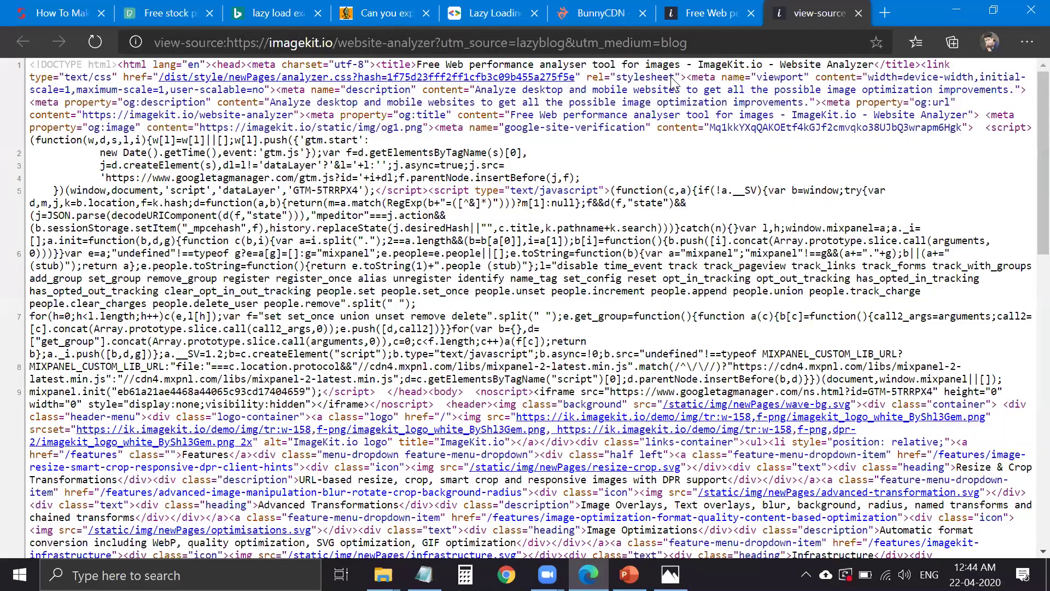
key("ctrl+shift+Tab")
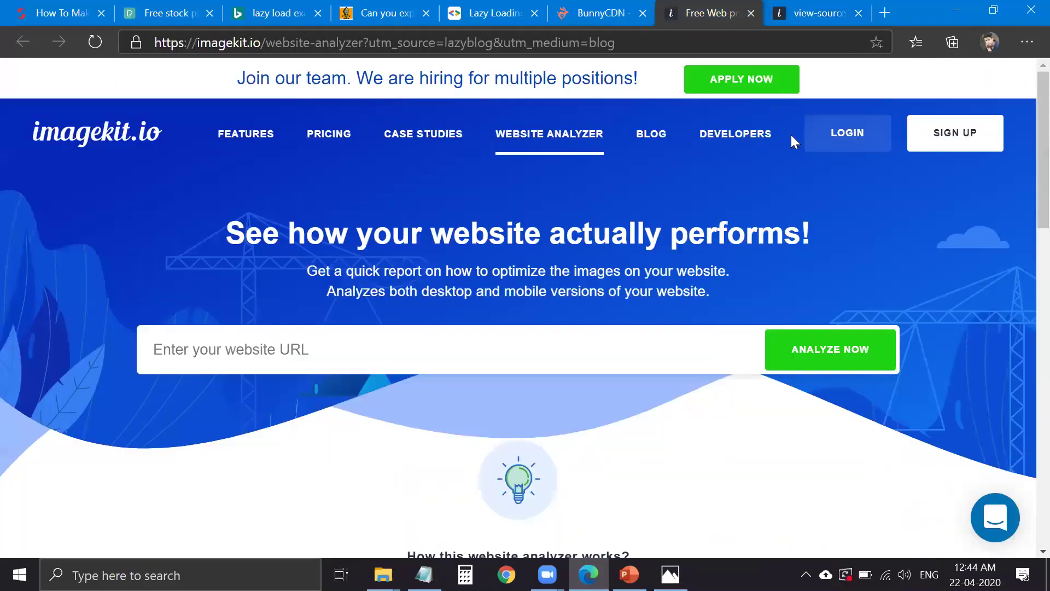
mouse_move(766, 140)
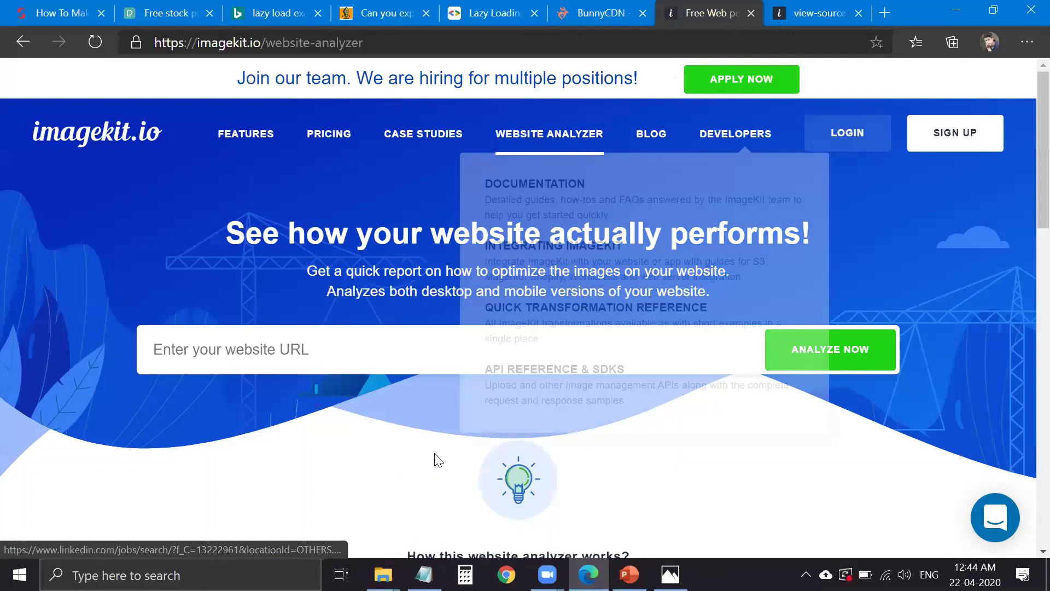
key("ctrl+Tab")
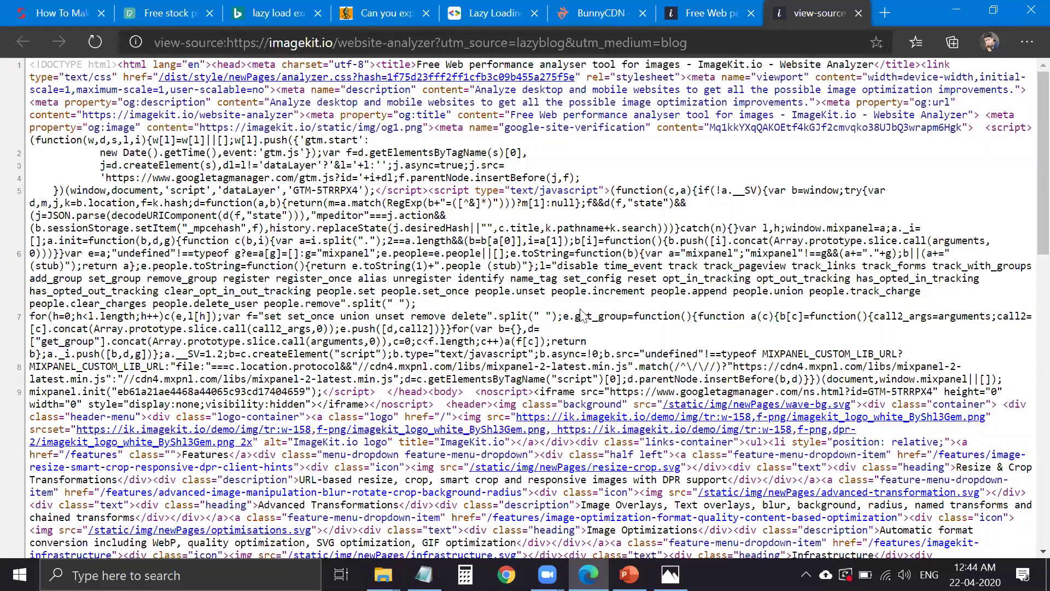
key("ctrl+shift+Tab")
scroll(350, 205, "down", 10)
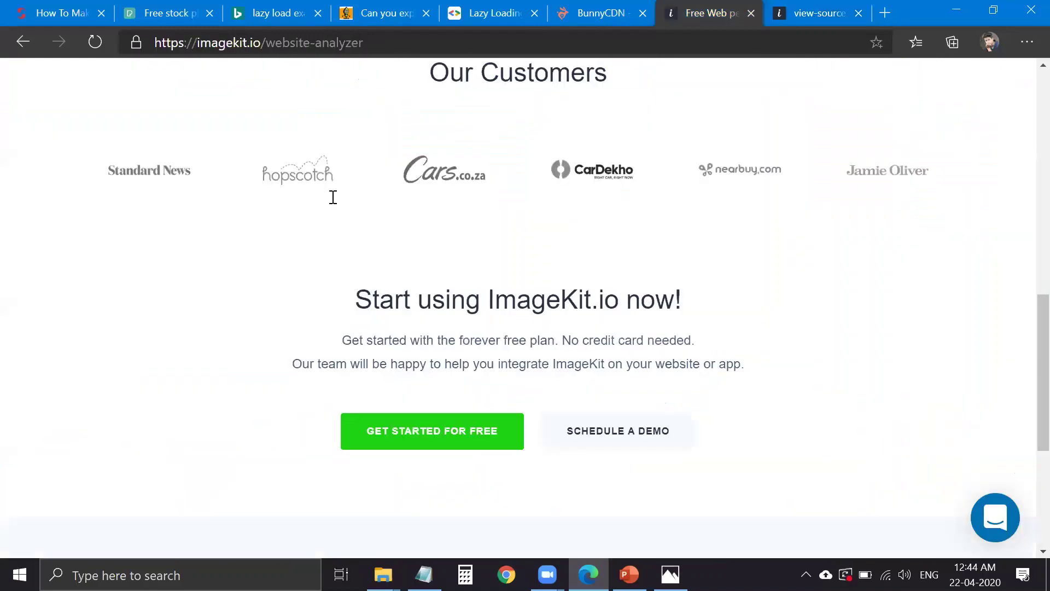
scroll(534, 298, "up", 10)
scroll(483, 386, "down", 6)
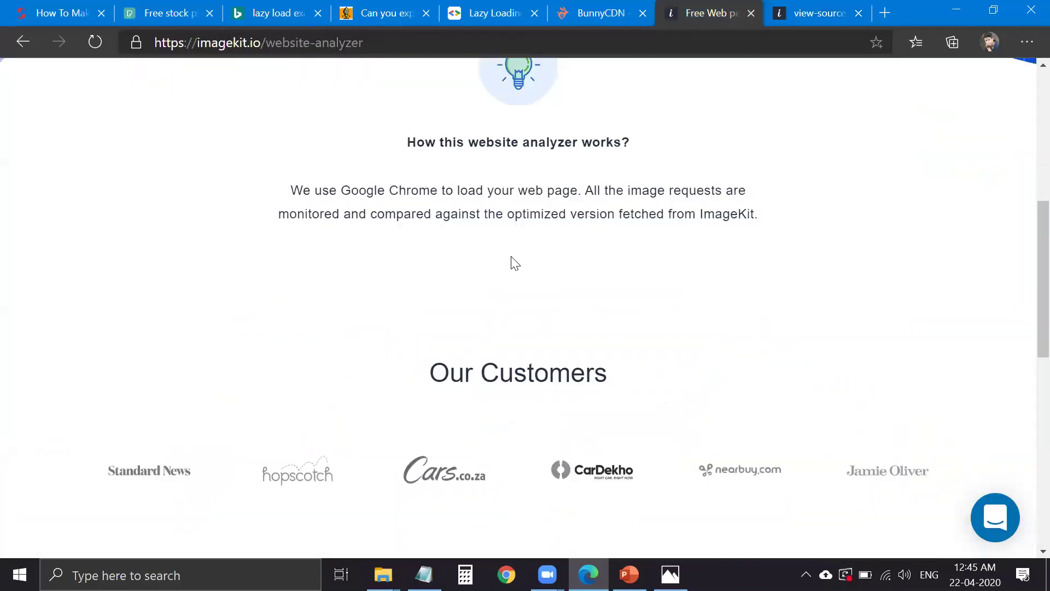
scroll(526, 264, "up", 3)
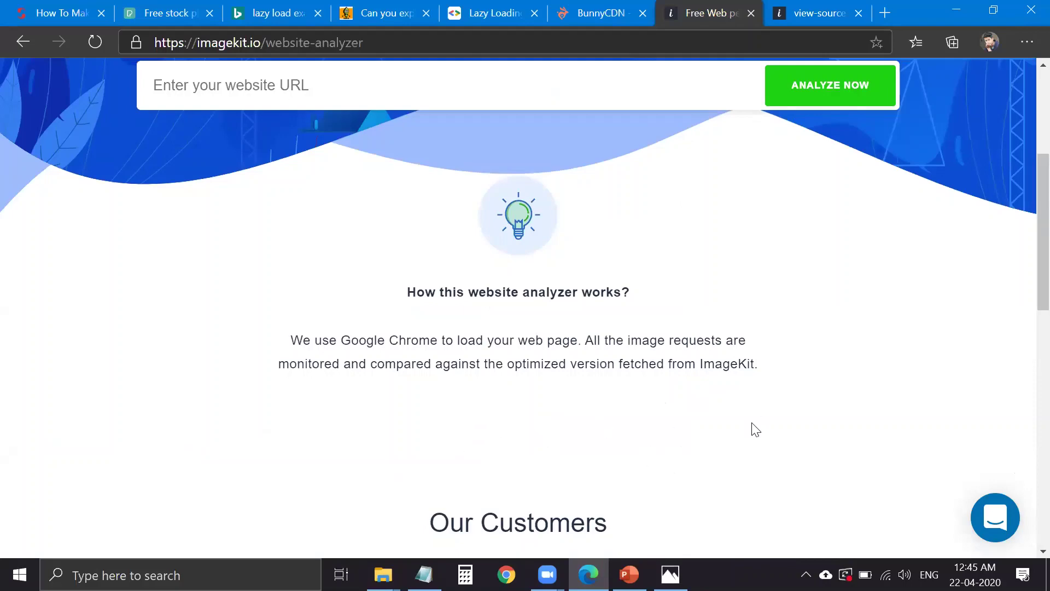
- Check the static vs dynamic website diagram, then go to the ImageKit home page
key("ctrl+Tab")
key("alt+Tab")
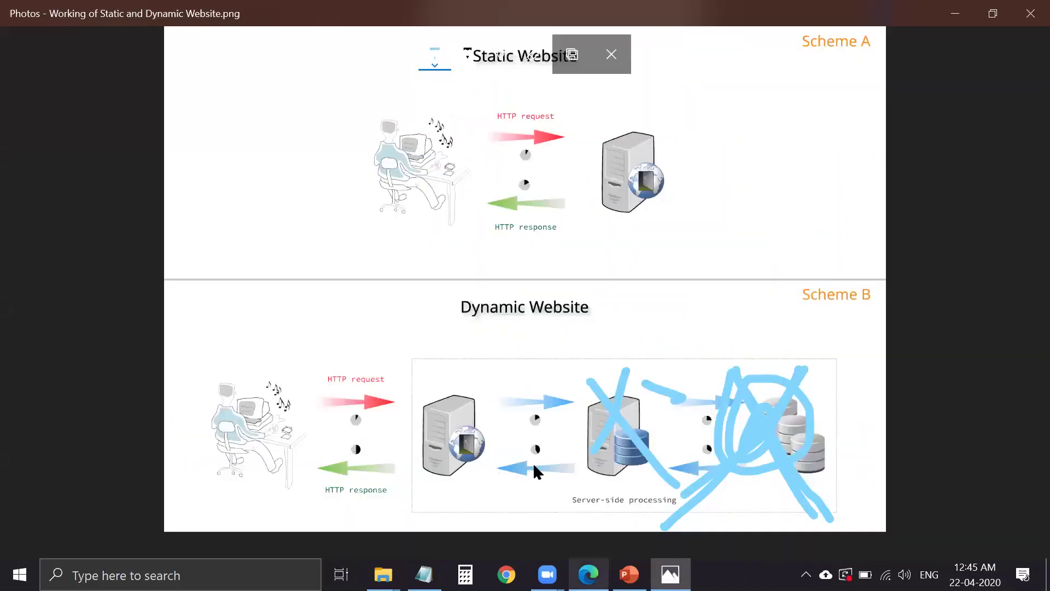
key("alt+Tab")
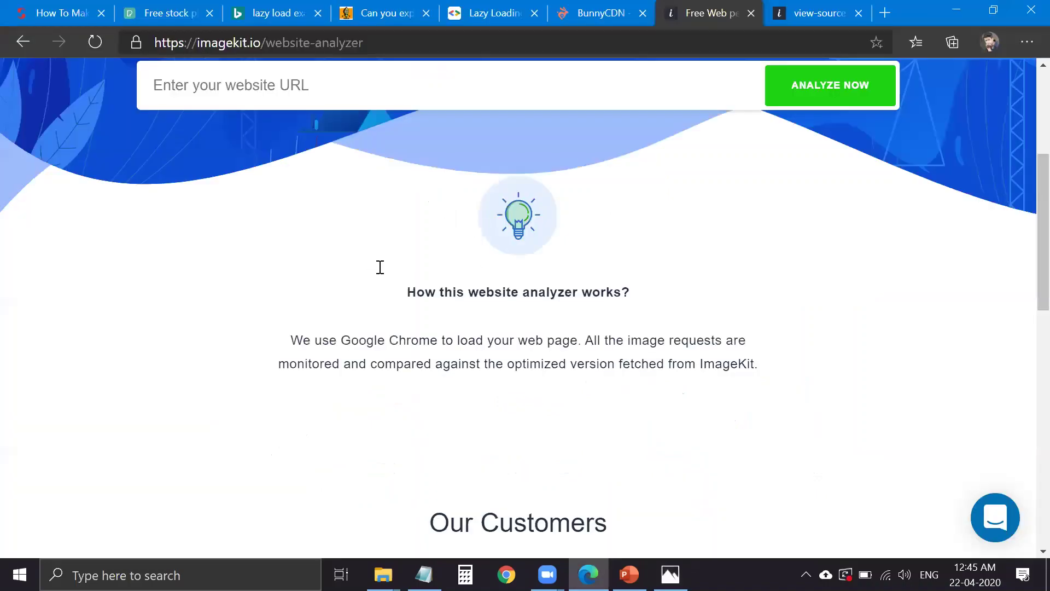
scroll(428, 293, "up", 5)
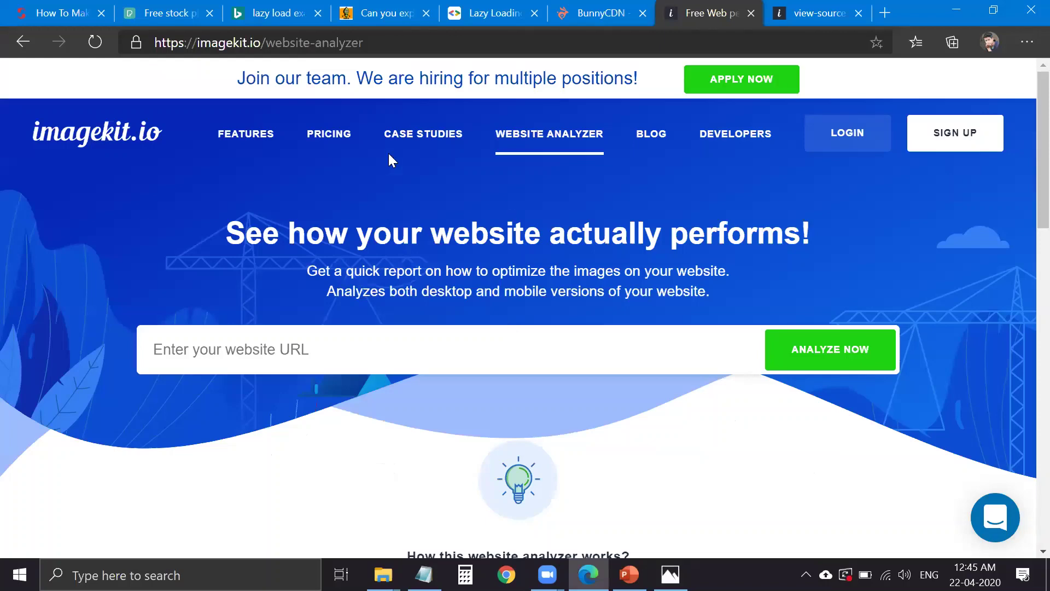
left_click(73, 139)
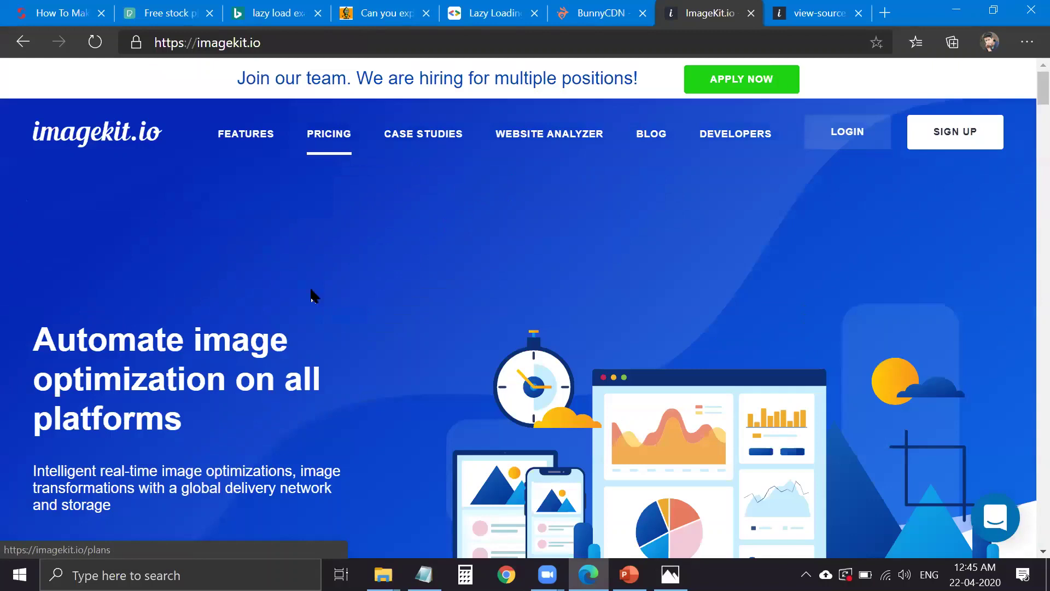
- Browse the ImageKit home page top to bottom and reload it
scroll(277, 141, "down", 7)
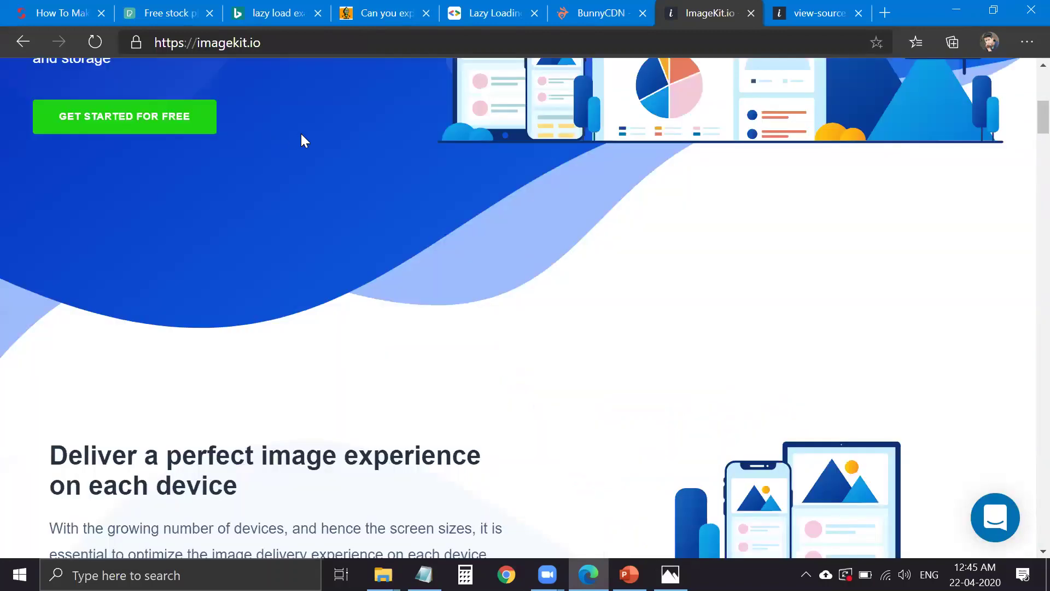
scroll(300, 141, "up", 7)
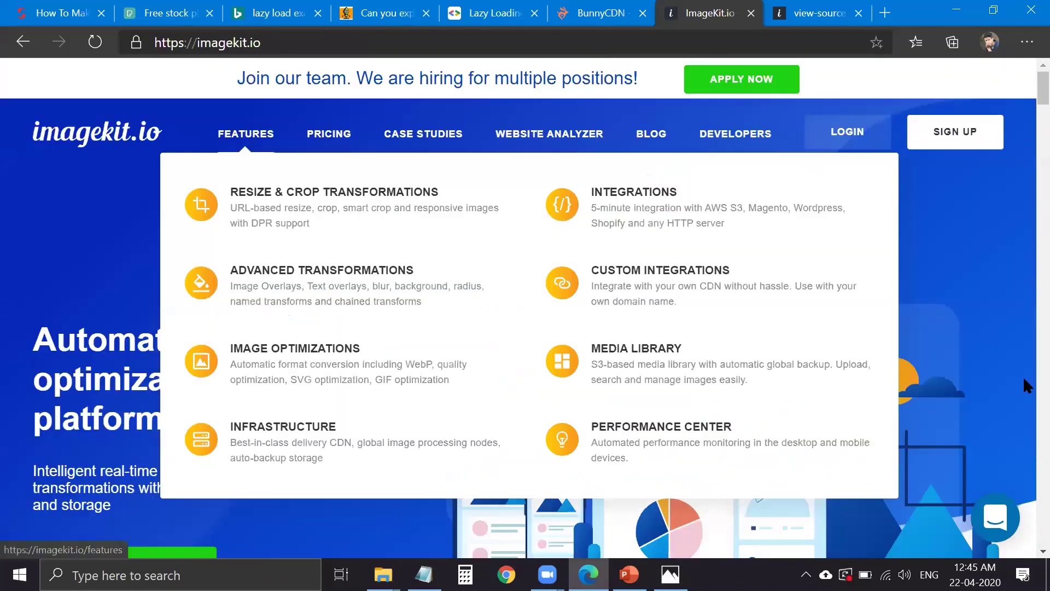
key("End")
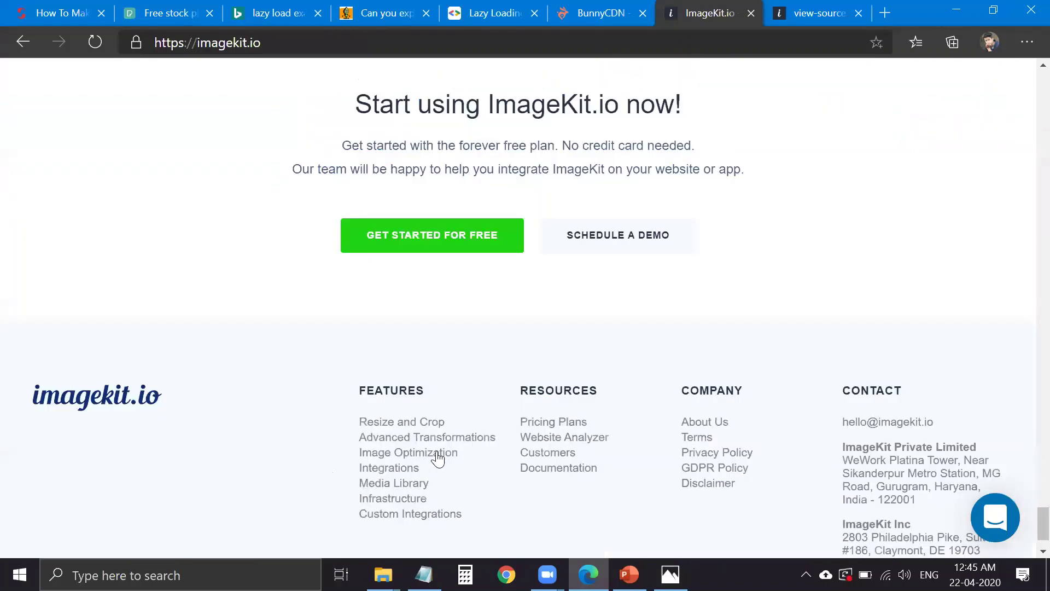
scroll(1020, 431, "up", 3)
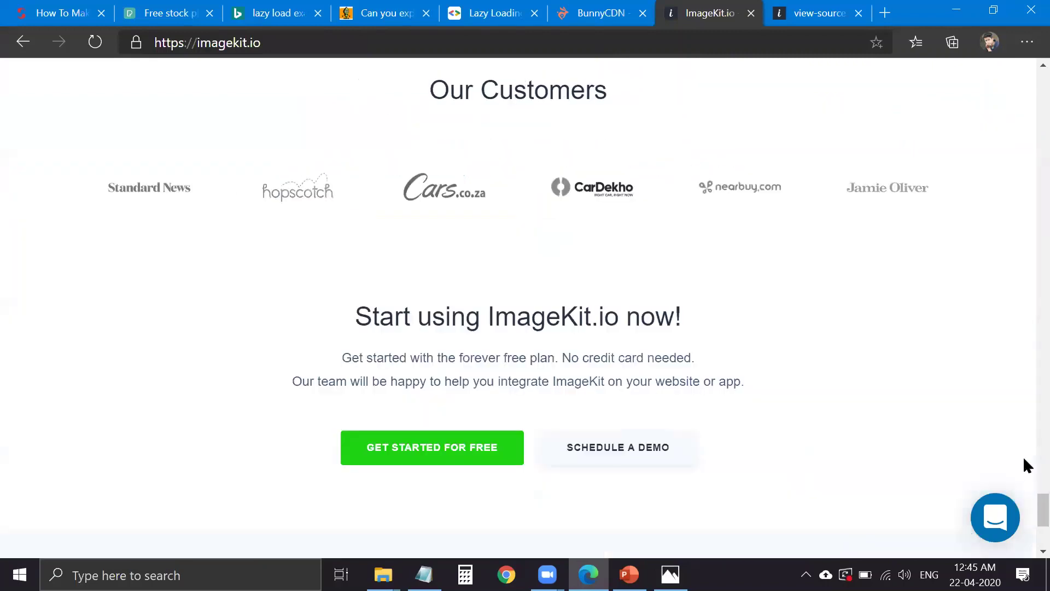
key("Home")
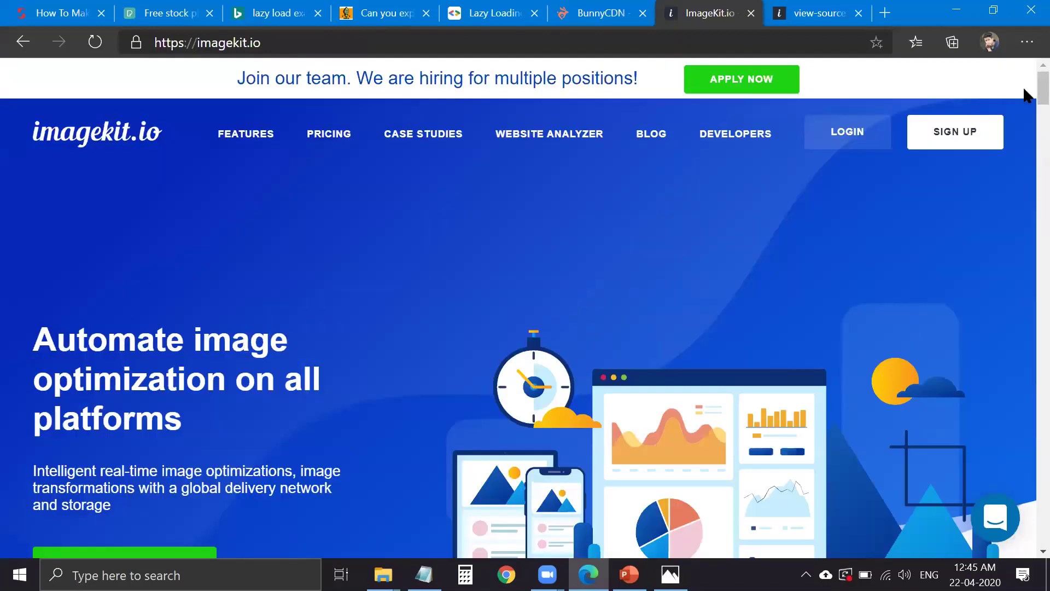
key("F5")
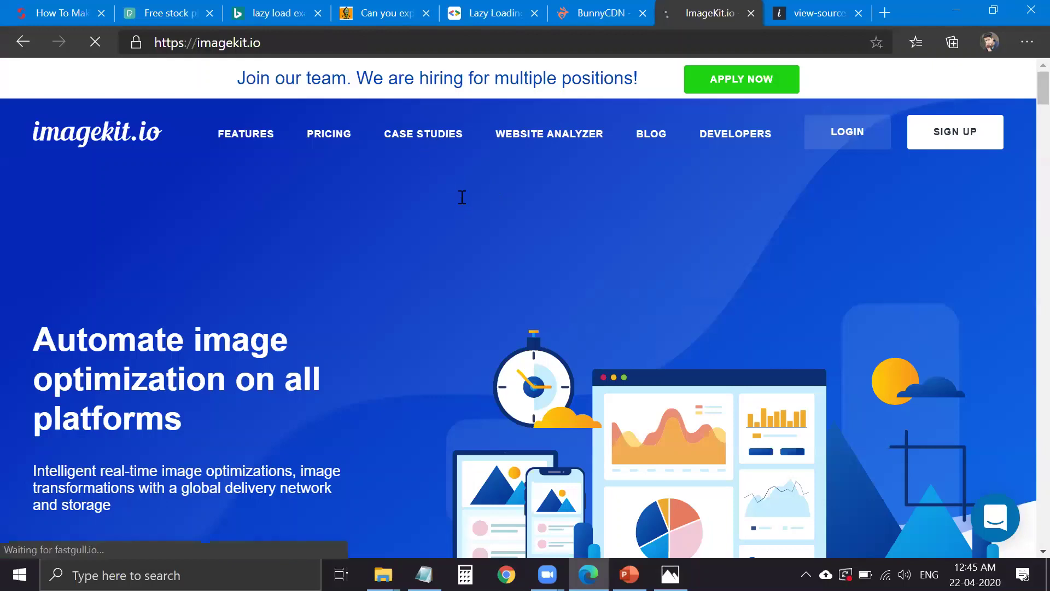
- Open the Case Studies page and compare it with the presentation's TECHNOLOGY slide
left_click(402, 102)
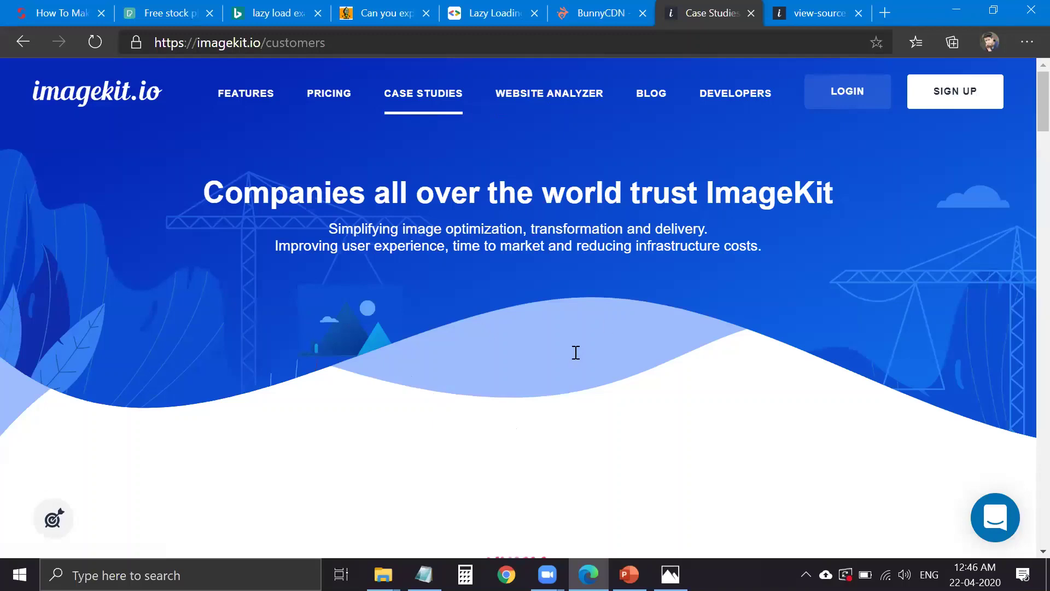
scroll(596, 327, "down", 5)
scroll(528, 300, "up", 5)
scroll(486, 230, "down", 3)
scroll(454, 157, "up", 3)
key("alt+Tab")
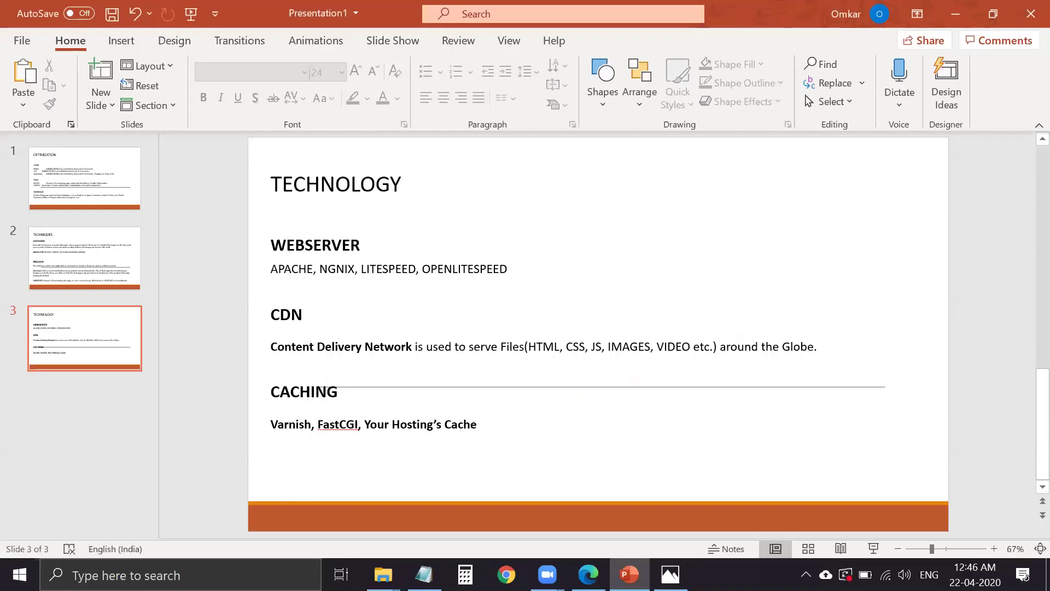
key("alt+Tab")
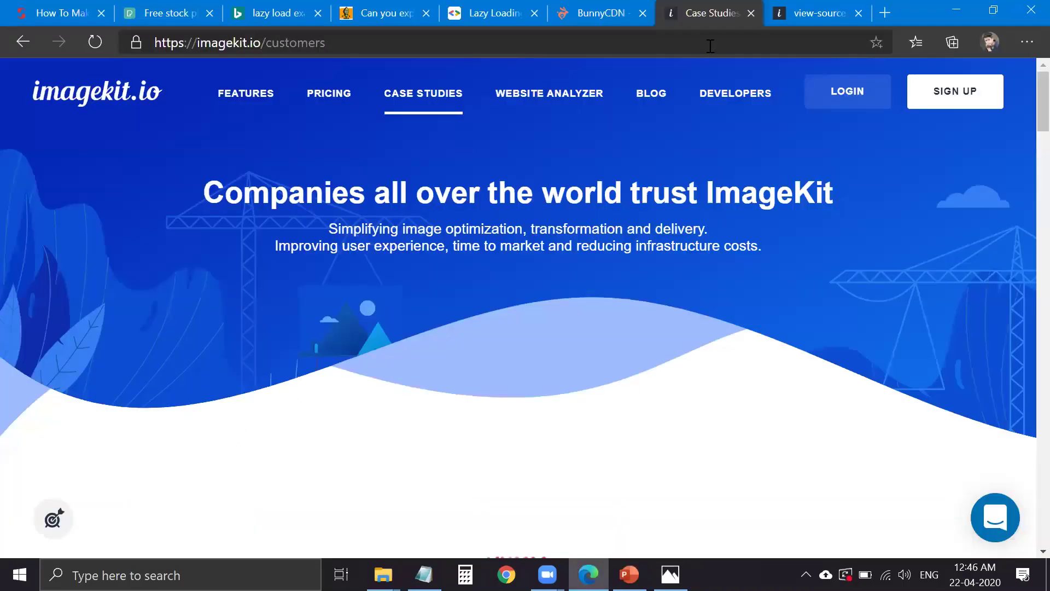
left_click(710, 46)
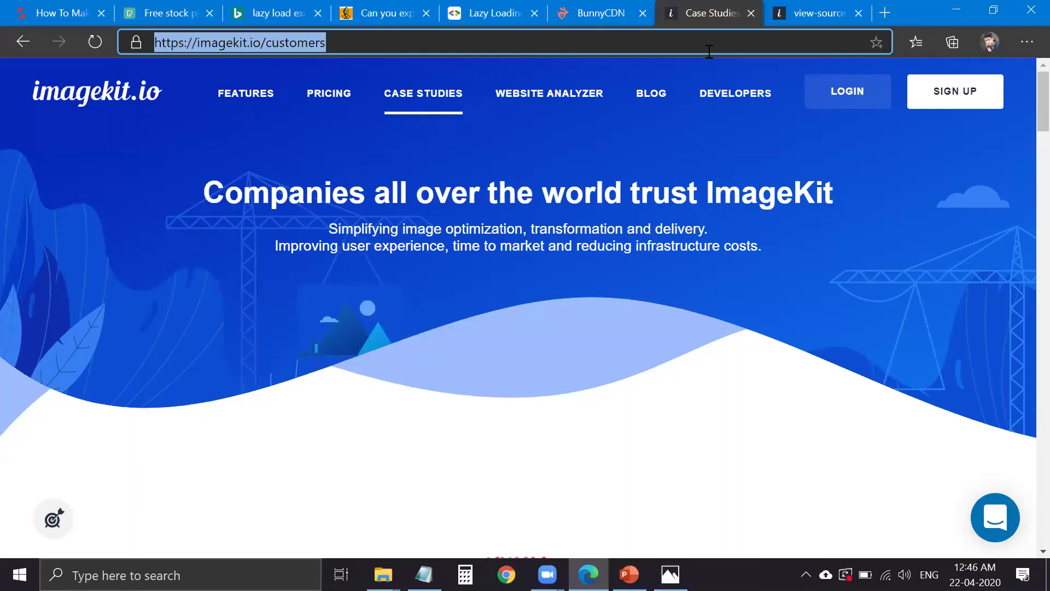
- Load the asdas WordPress test site at 34.74.120.201 from the address suggestions
key("BackSpace")
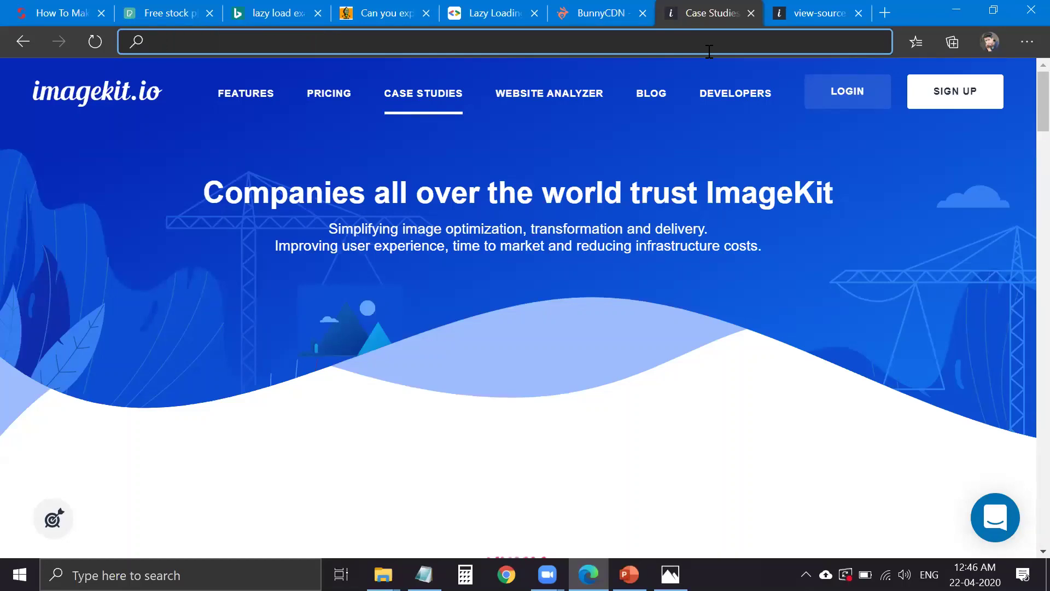
type("http:/")
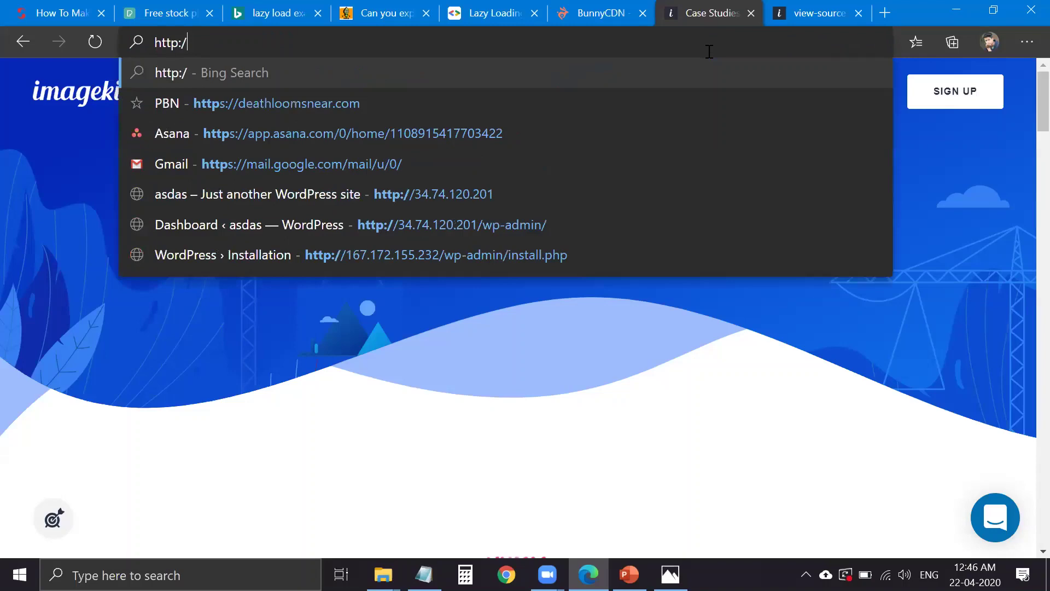
key("Down")
key("Down")
key("Down")
key("Down")
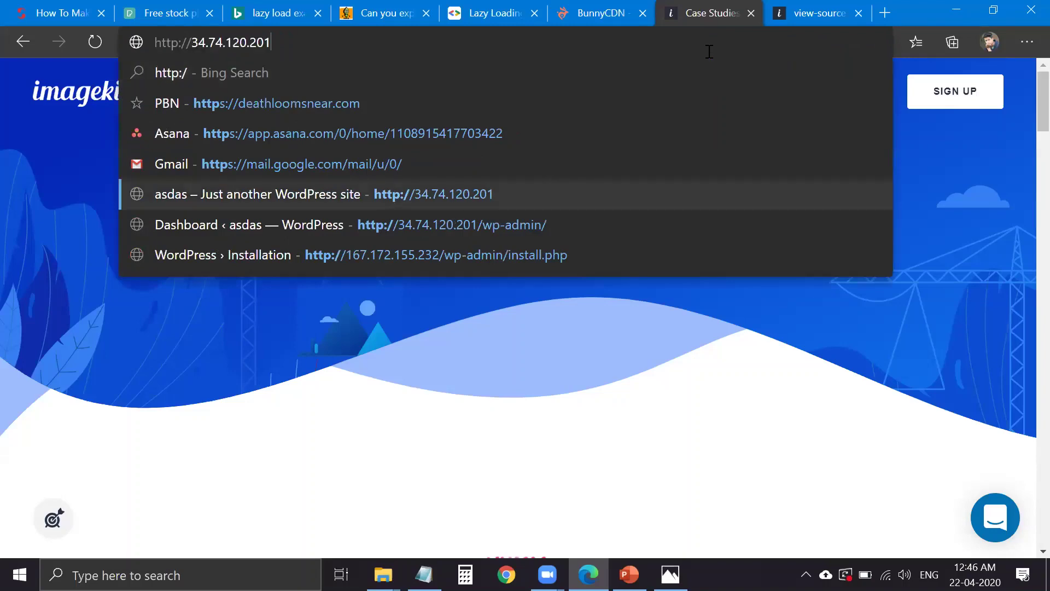
key("Return")
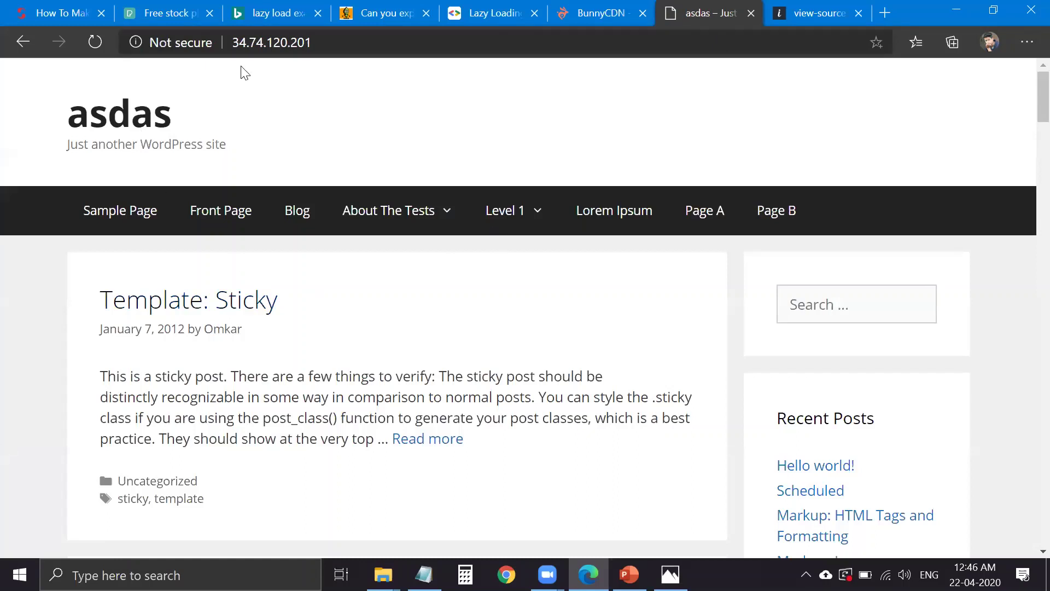
left_click(268, 42)
left_click(335, 42)
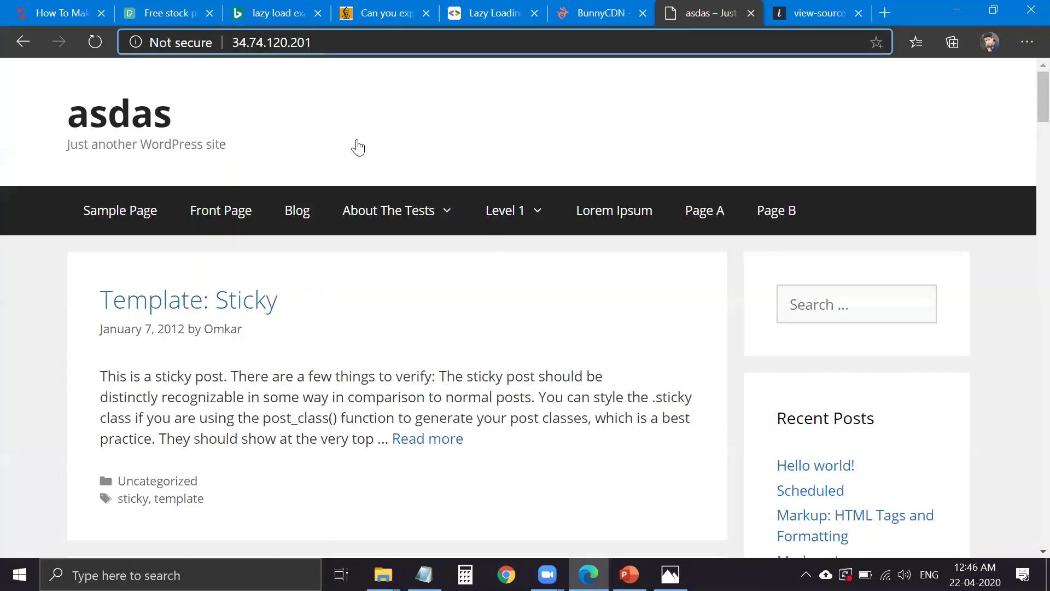
- Scroll through the site's posts and reload the homepage
scroll(309, 91, "down", 1)
scroll(241, 110, "up", 1)
key("shift+Left")
key("shift+Left")
key("shift+Left")
key("shift+Left")
key("shift+Left")
key("shift+Left")
key("shift+Left")
key("shift+Left")
key("shift+Left")
key("shift+Left")
key("shift+Left")
key("shift+Left")
key("shift+Left")
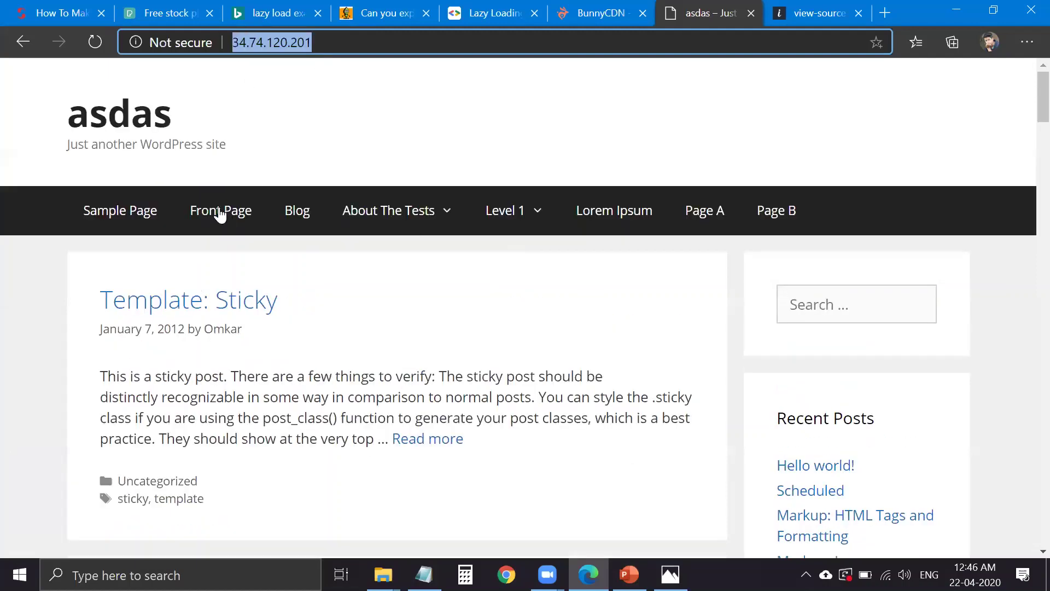
scroll(617, 269, "down", 1)
scroll(538, 302, "down", 10)
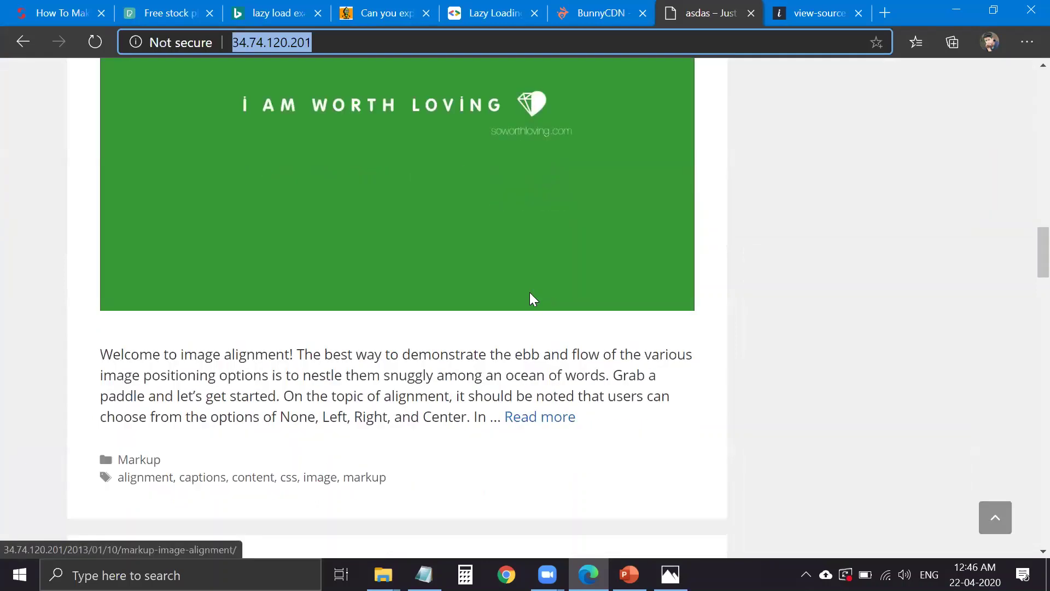
scroll(481, 331, "down", 10)
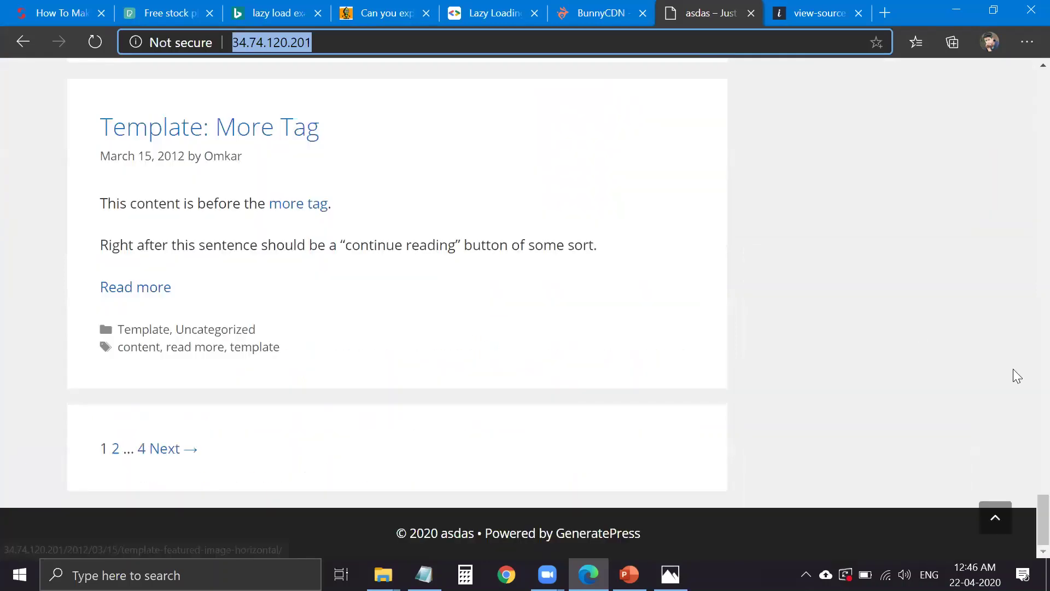
scroll(1025, 241, "up", 5)
key("Return")
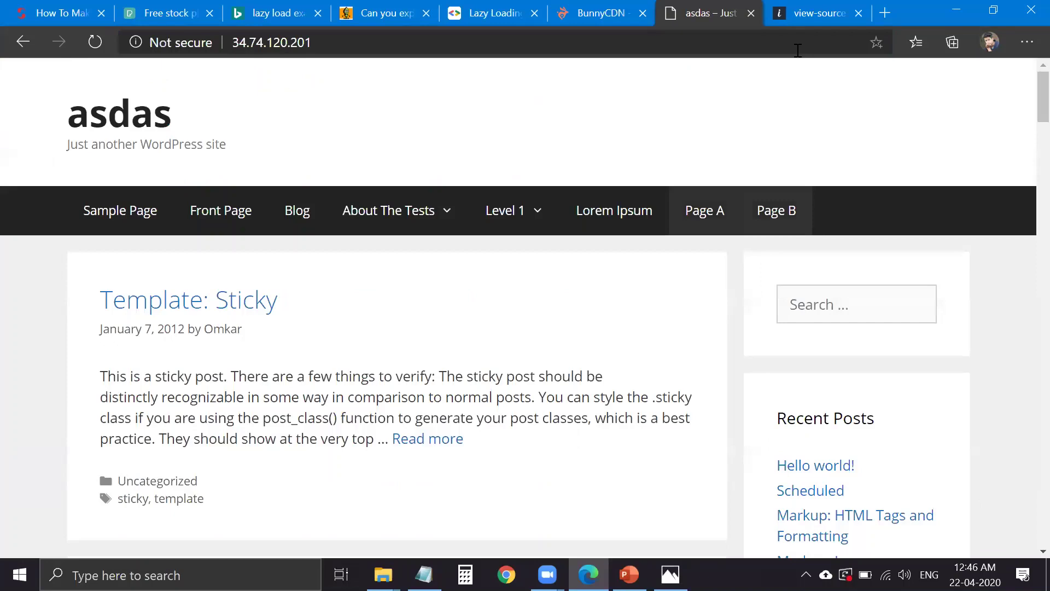
- Search for GTmetrix from the address bar in the next tab
key("ctrl+Tab")
type("gt")
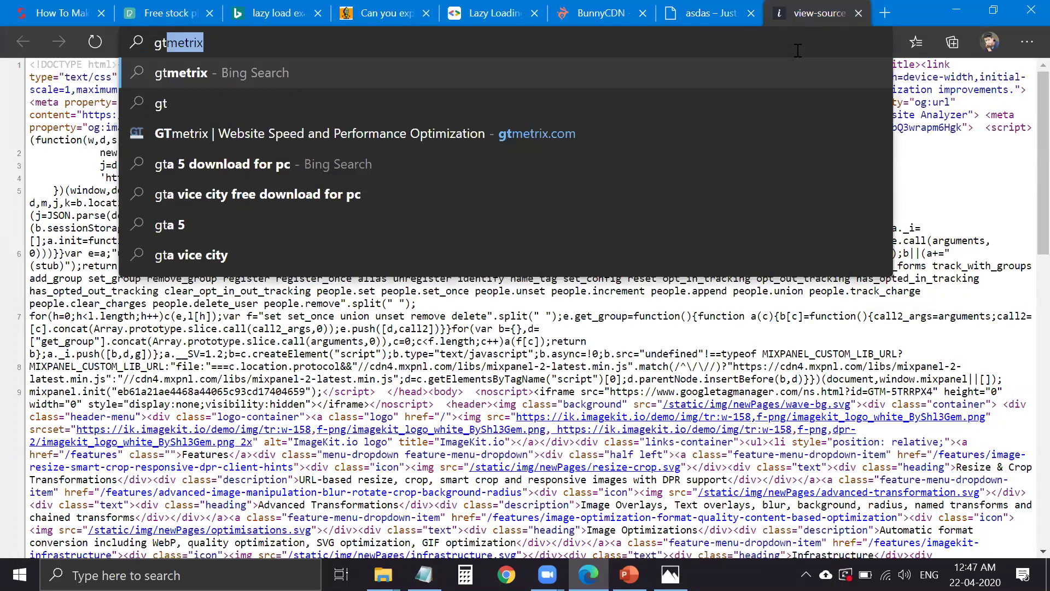
key("Return")
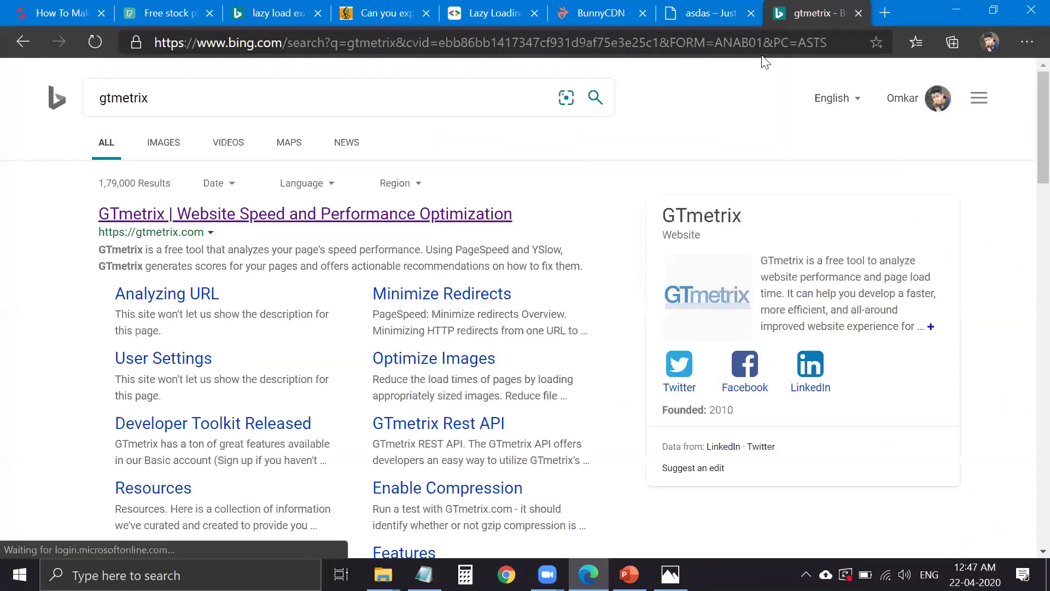
- Open the WebPageTest site from a search in a new tab
left_click(893, 17)
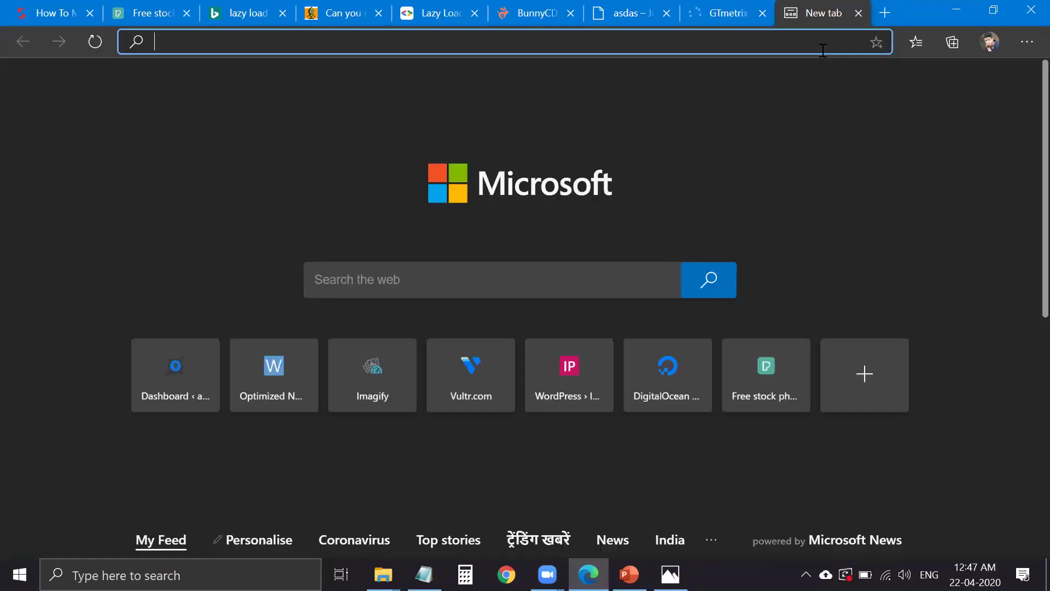
type("webp")
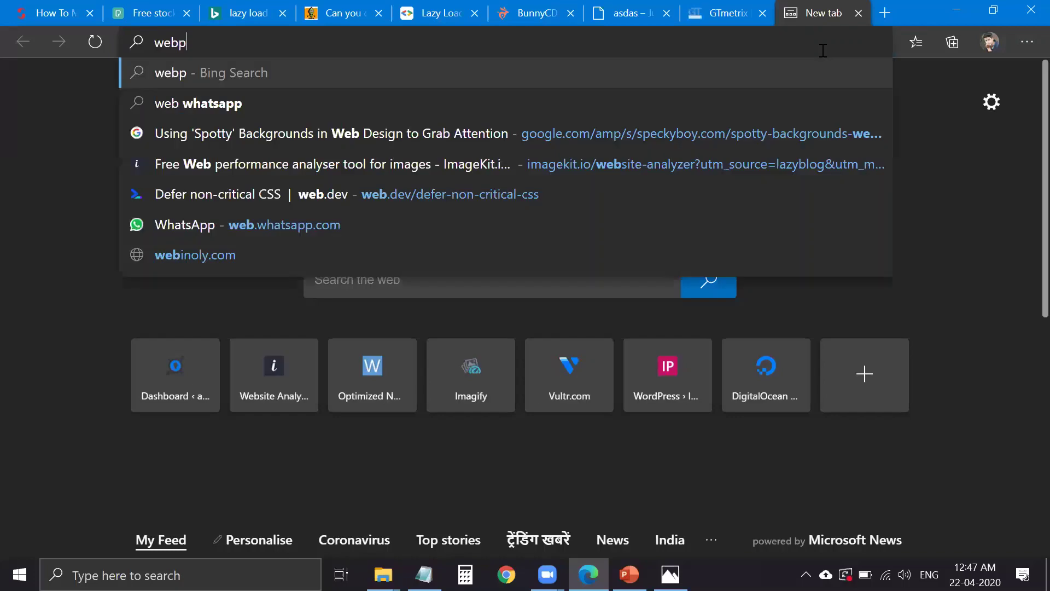
type("agetest")
key("Return")
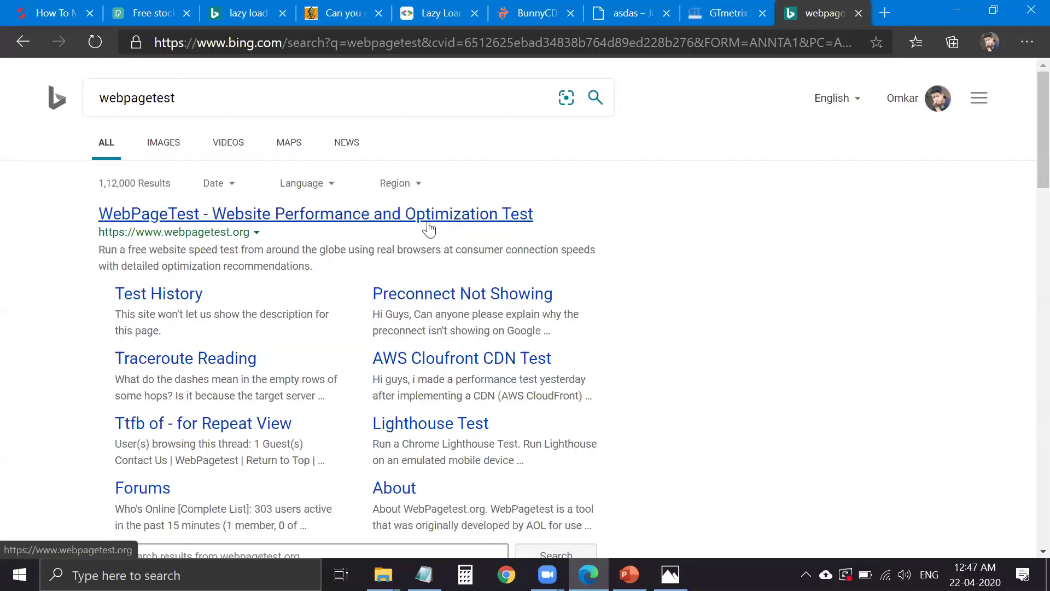
left_click(475, 219)
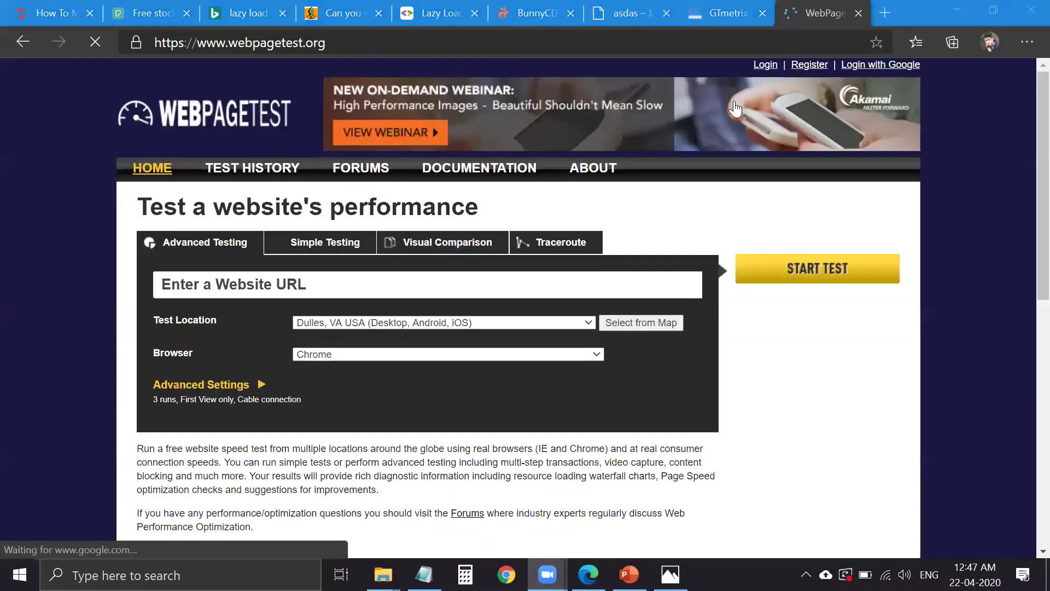
key("ctrl+t")
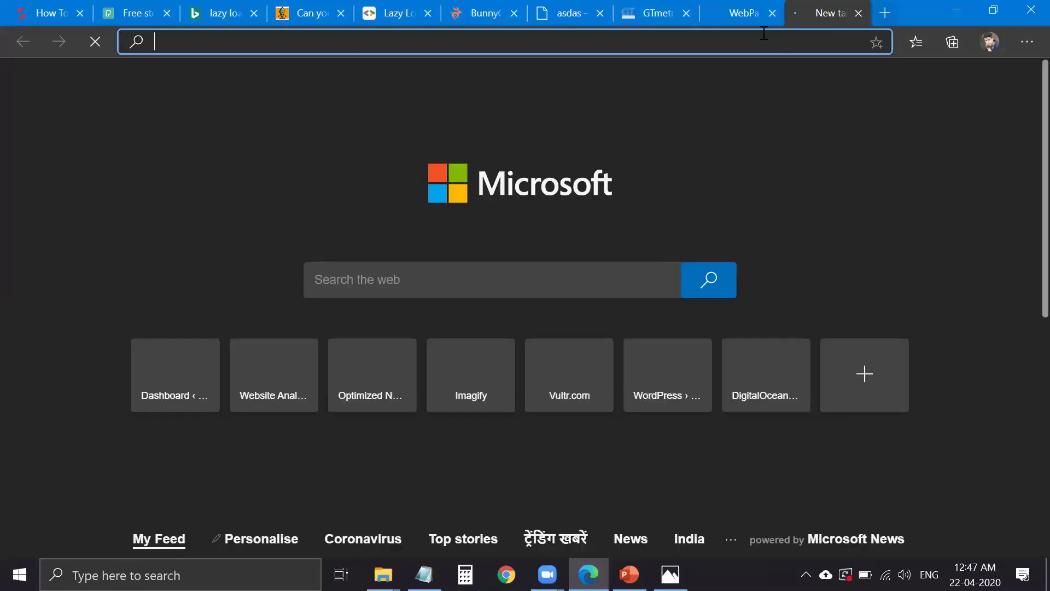
- Search for Pingdom's website speed test from the address bar
type("pi")
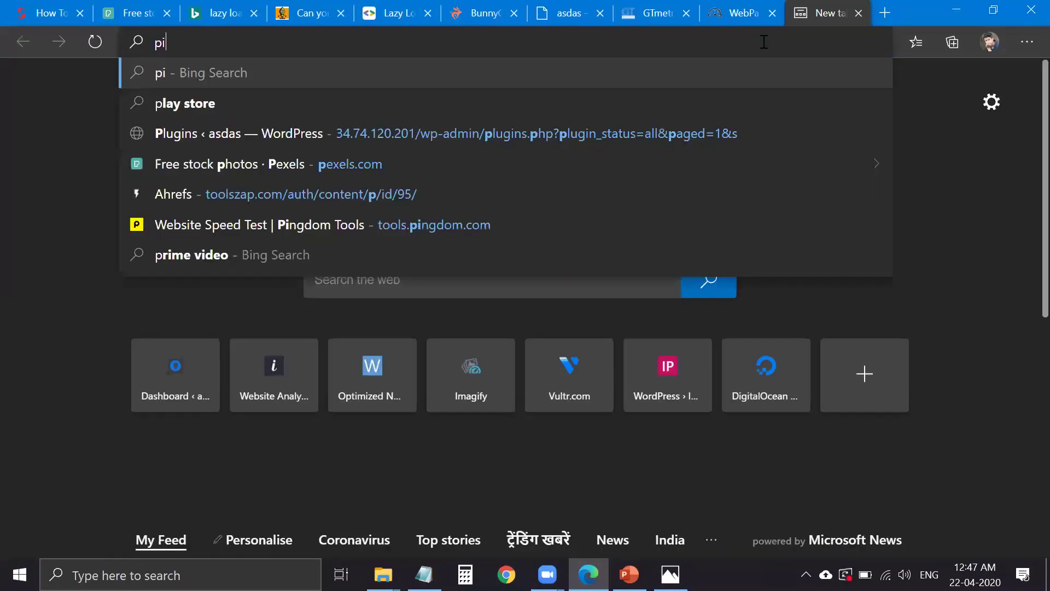
type("ngdome")
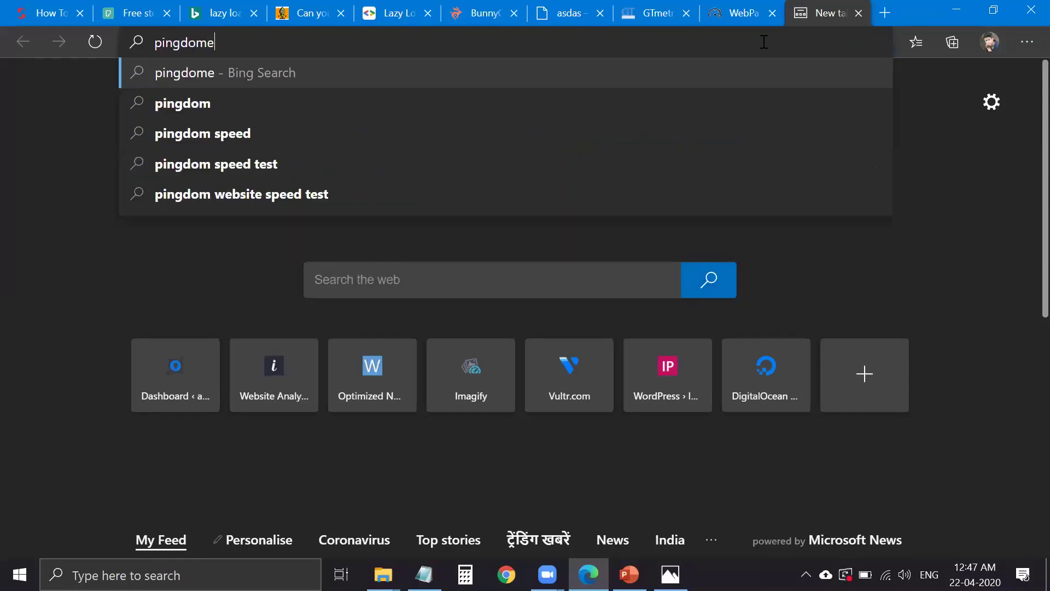
key("BackSpace")
key("Return")
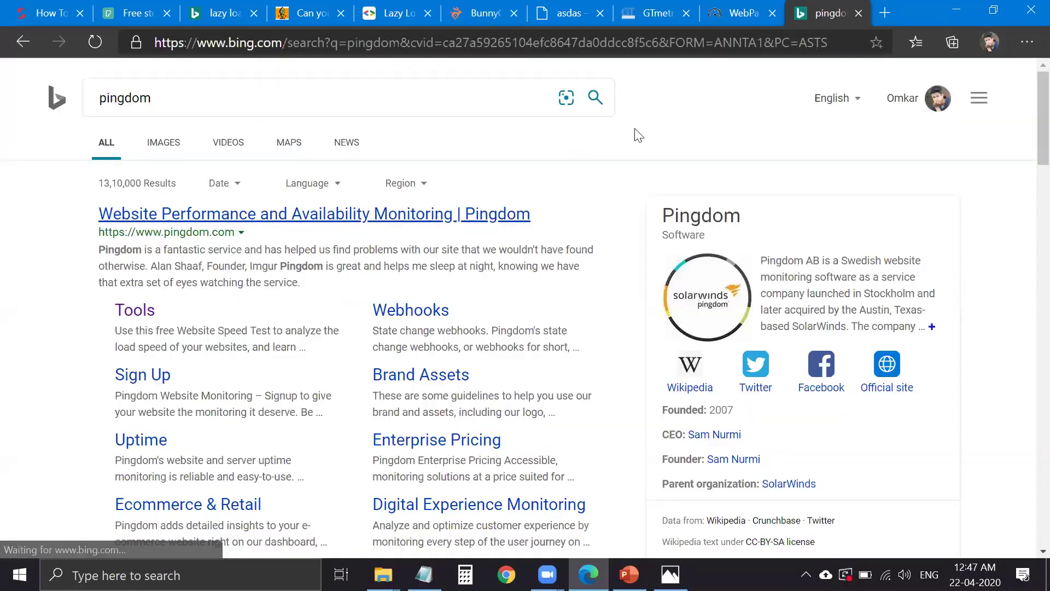
- Search for temp mail in a new tab and scroll the results
key("ctrl+t")
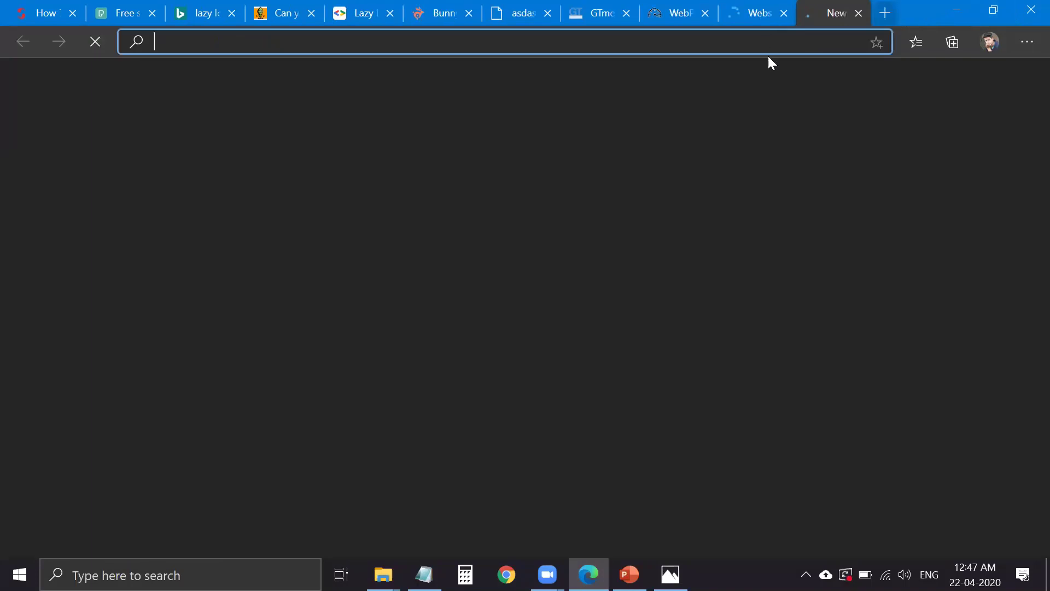
type("test")
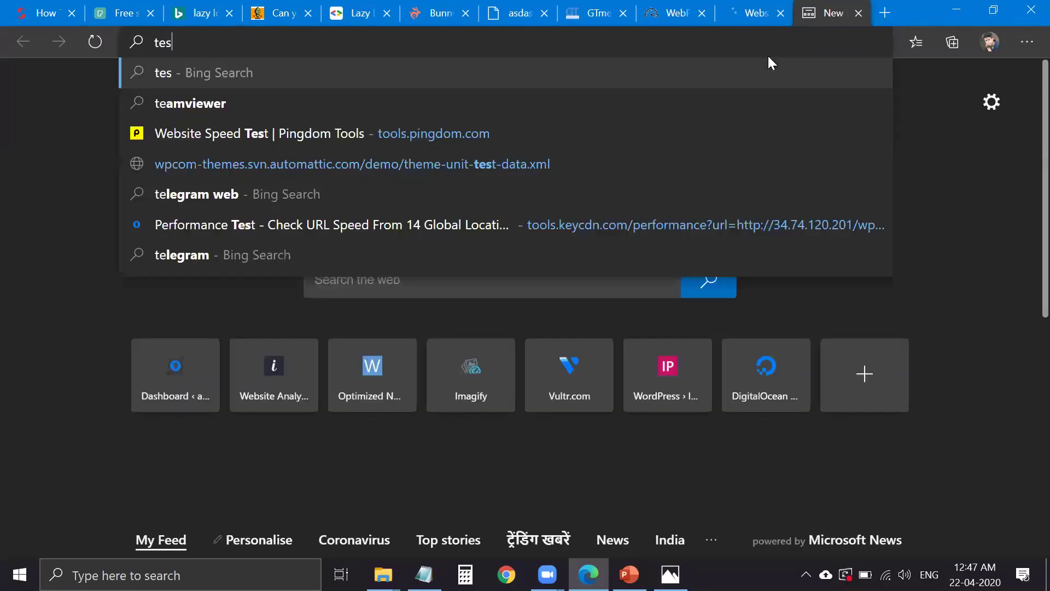
key("Down")
key("Down")
key("Down")
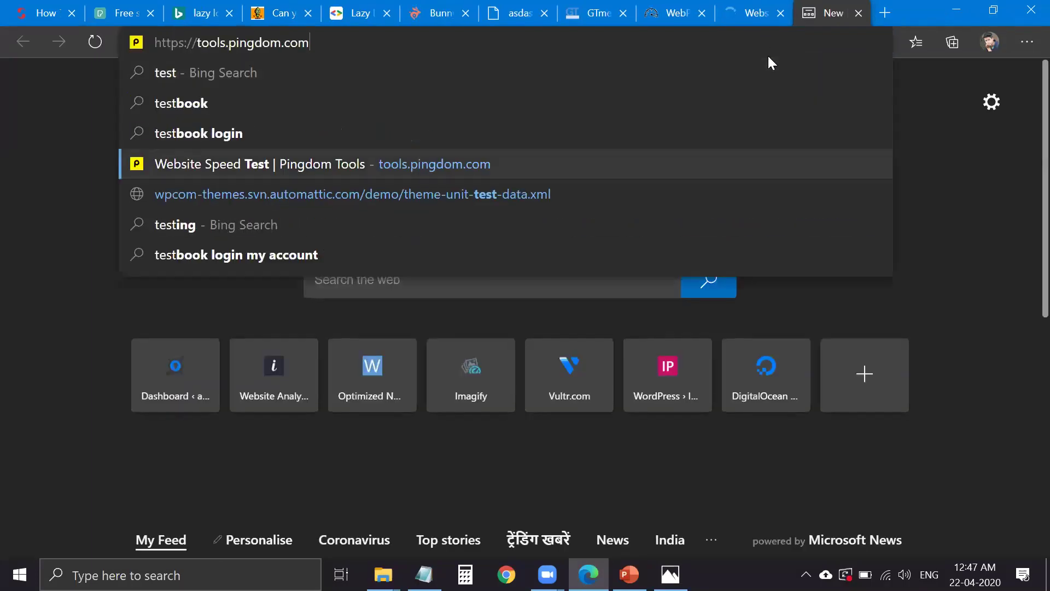
key("Up")
key("Up")
key("Up")
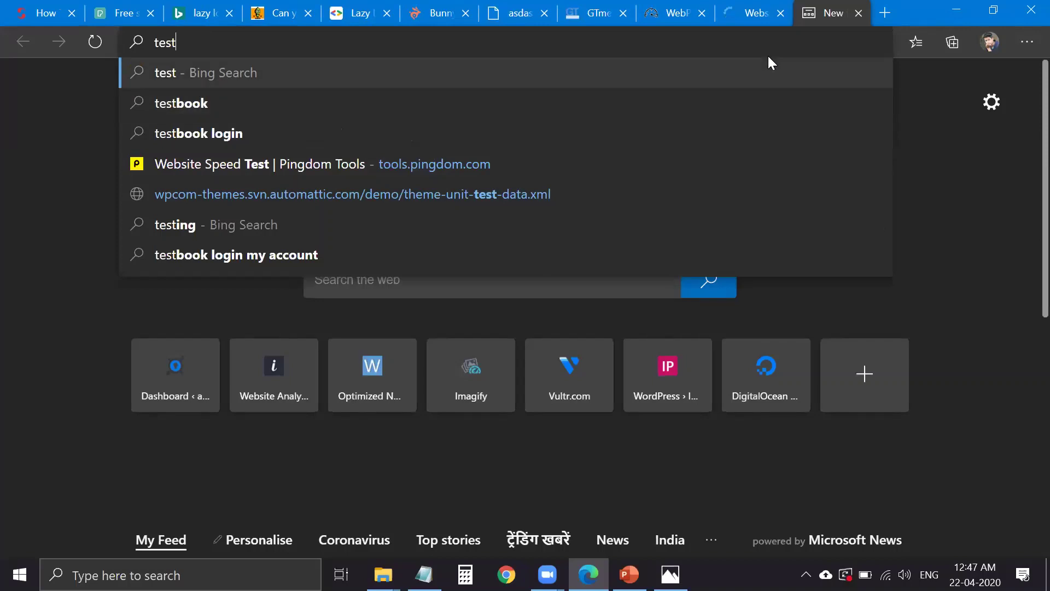
key("BackSpace")
key("BackSpace")
type("mp")
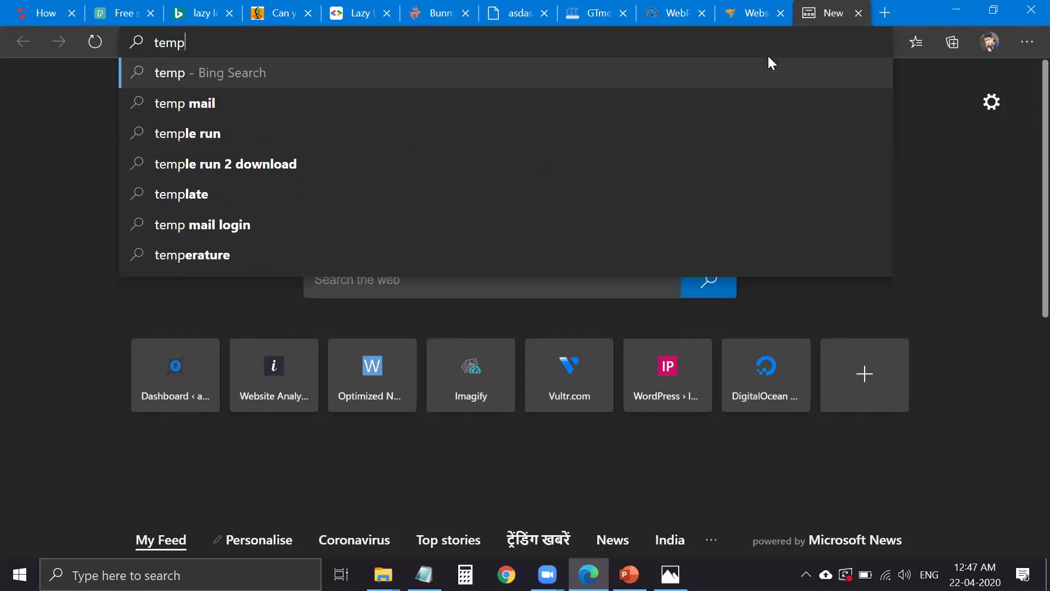
key("Down")
key("Return")
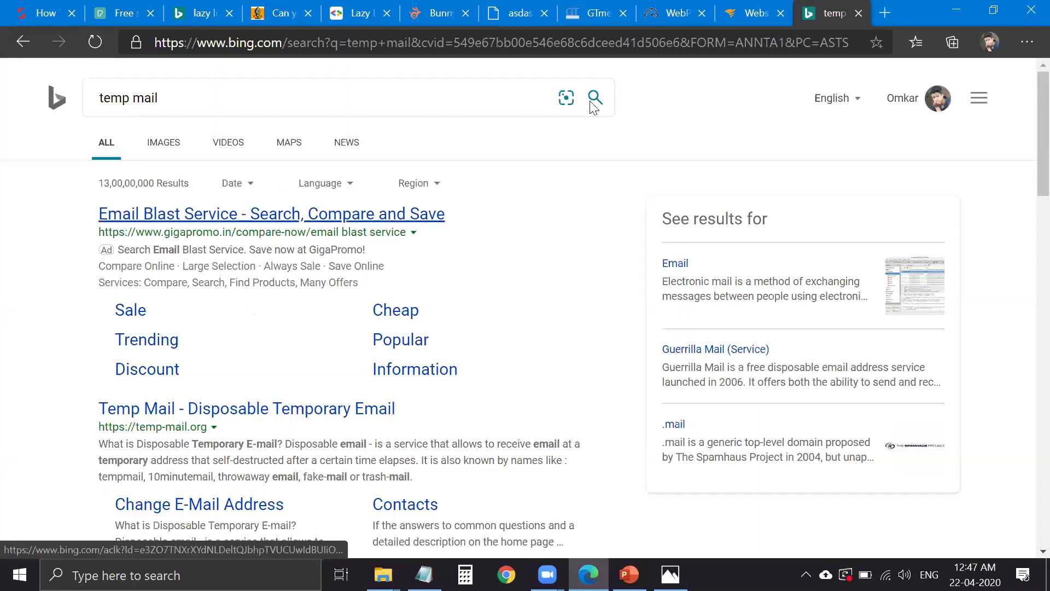
scroll(462, 109, "down", 3)
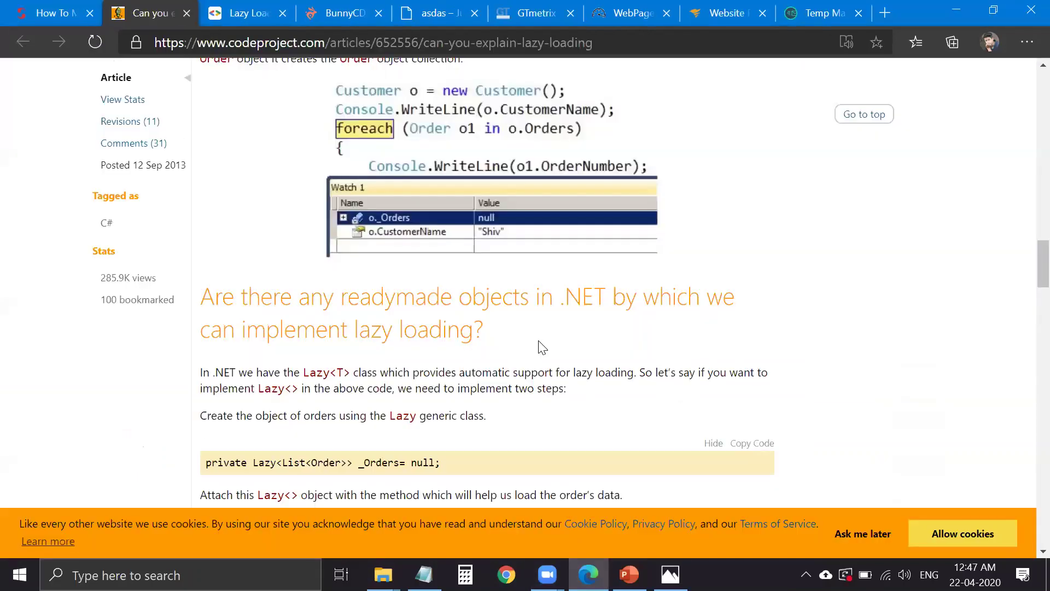
- Close two old tabs and switch to the GTmetrix tab
key("ctrl+w")
key("ctrl+w")
key("ctrl+w")
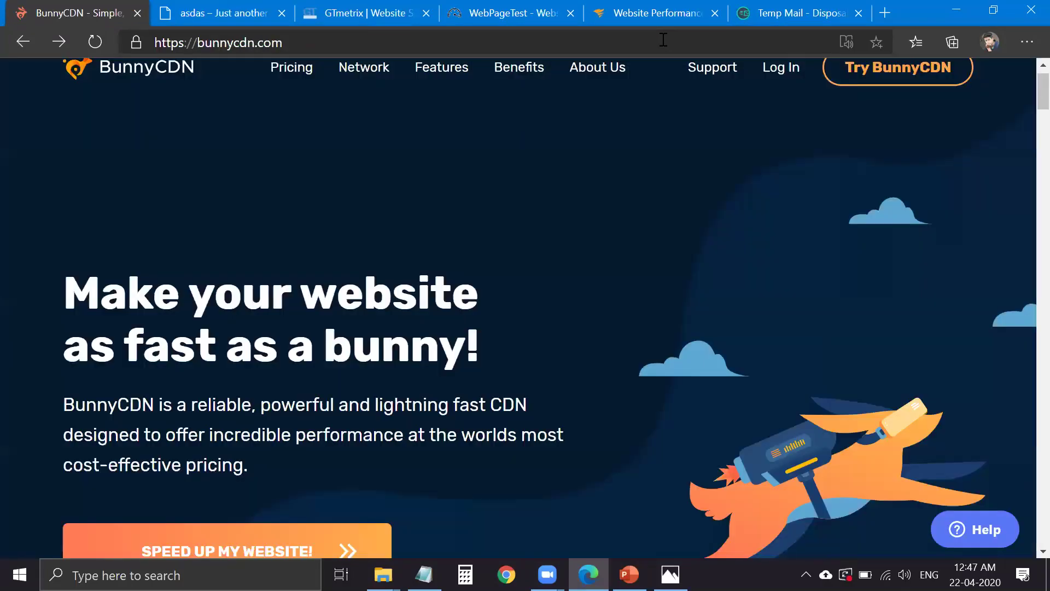
key("ctrl+w")
key("ctrl+5")
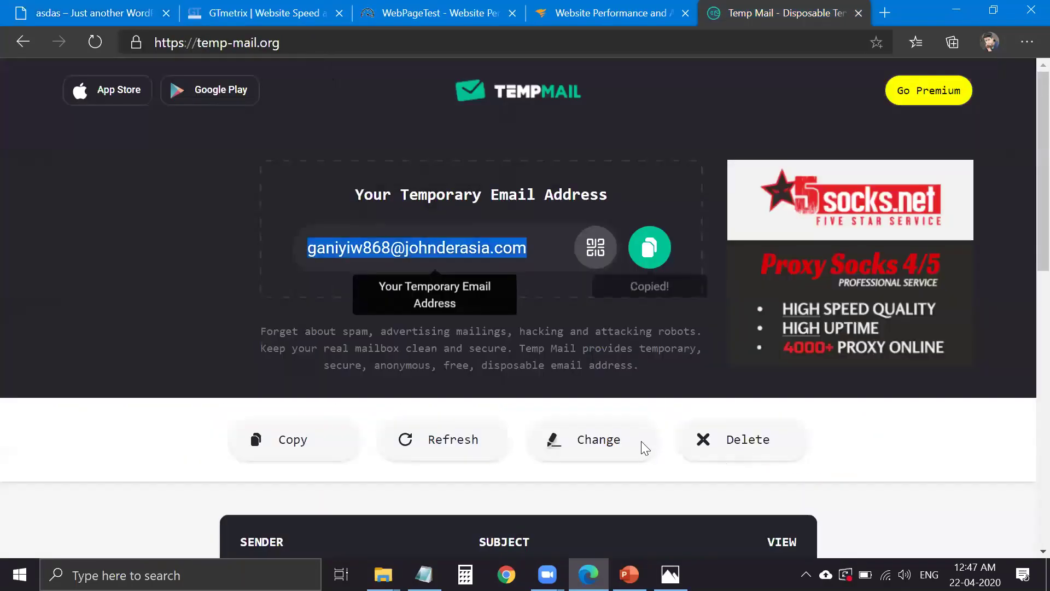
key("ctrl+2")
- Sign up for GTmetrix with placeholder names, the copied temp e-mail and a password, accepting the terms
left_click(929, 93)
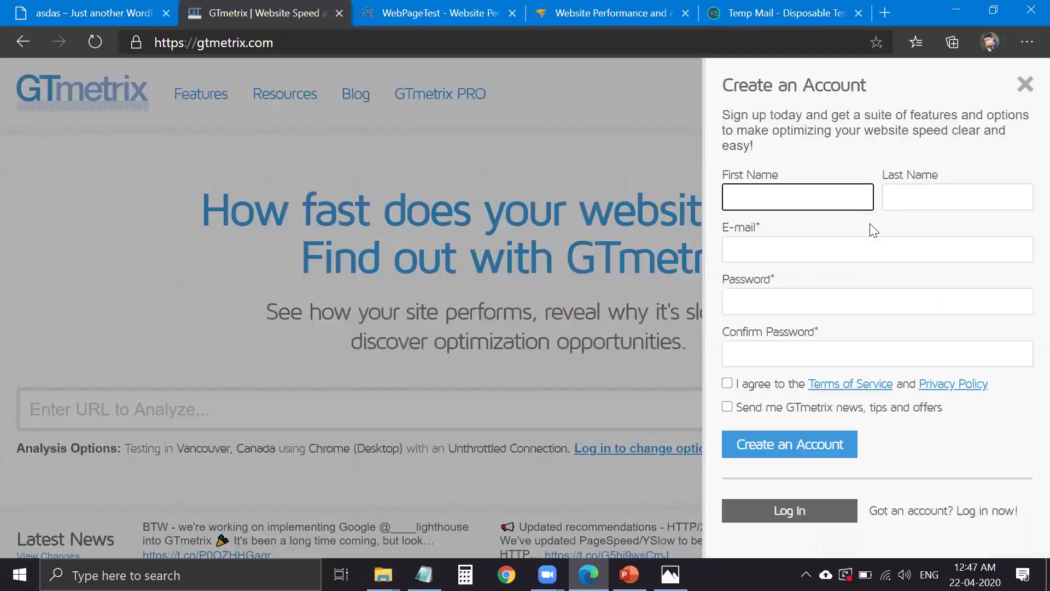
type("adasd")
key("Tab")
type("asdasd")
left_click(844, 257)
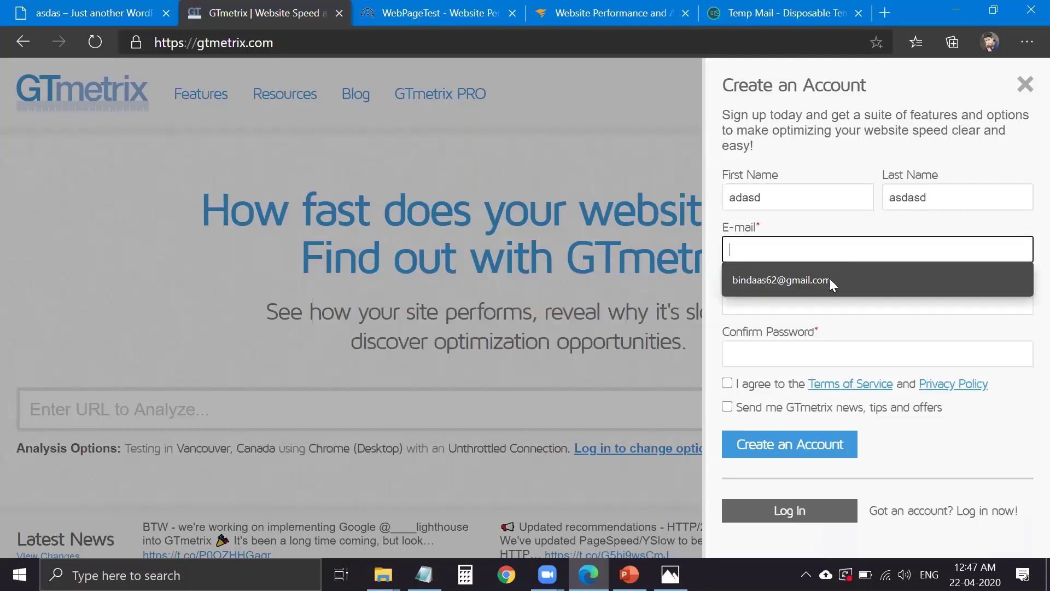
key("ctrl+v")
left_click(818, 303)
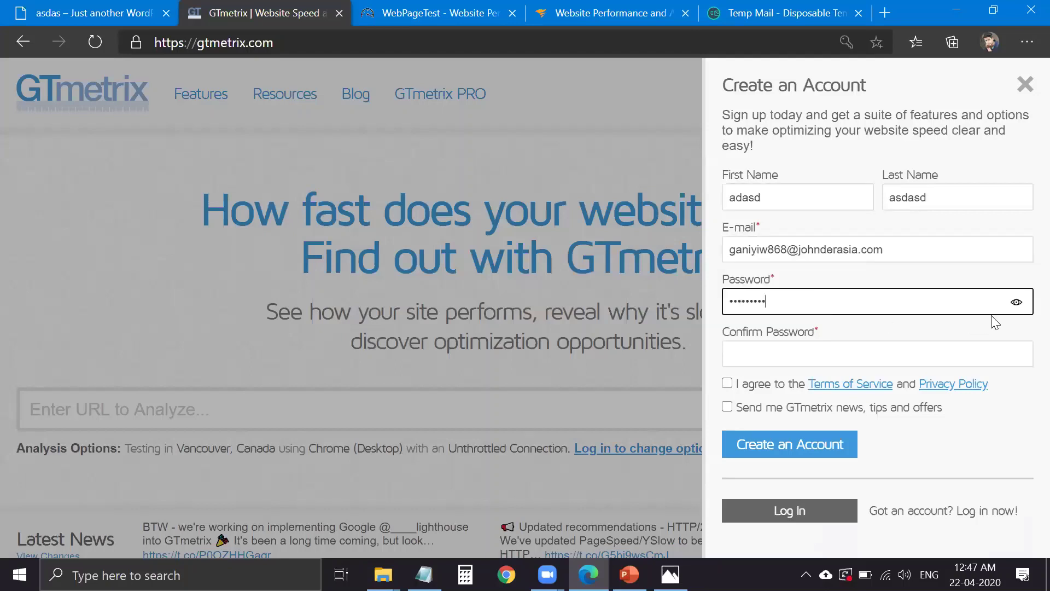
left_click(1016, 302)
key("Tab")
left_click(748, 385)
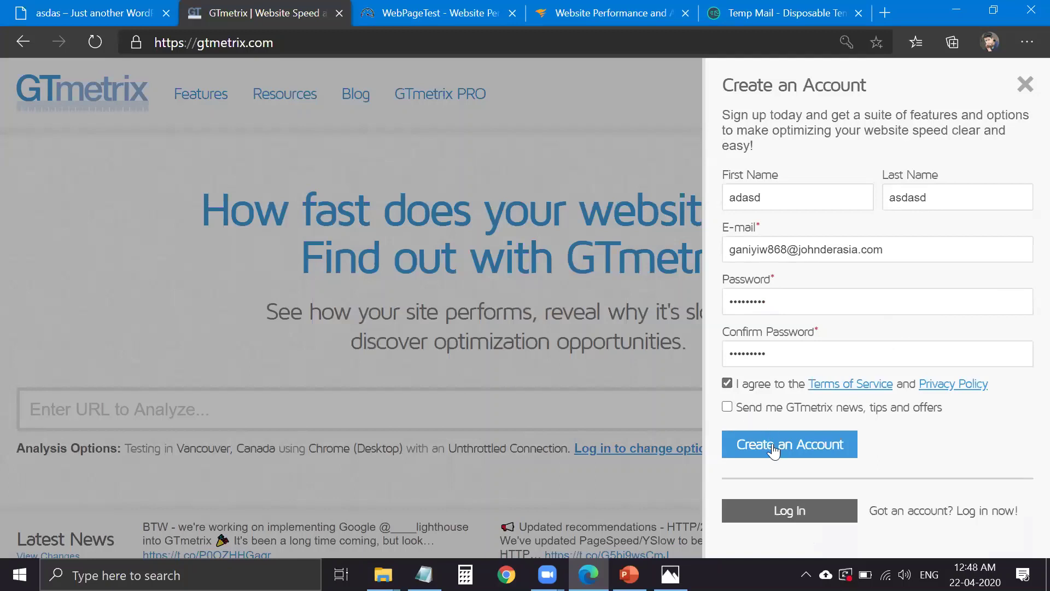
left_click(773, 451)
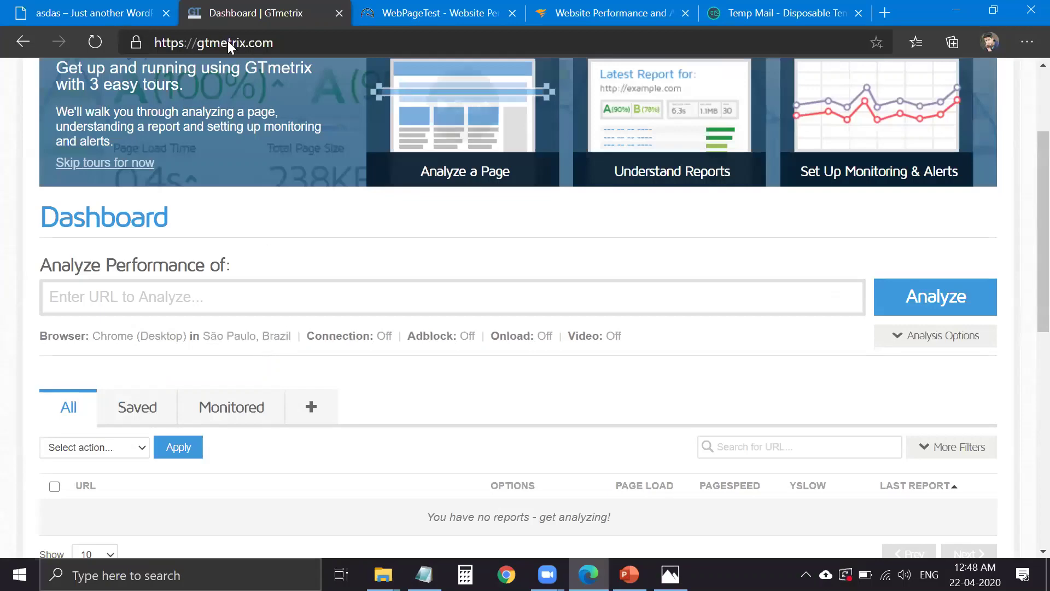
left_click(126, 13)
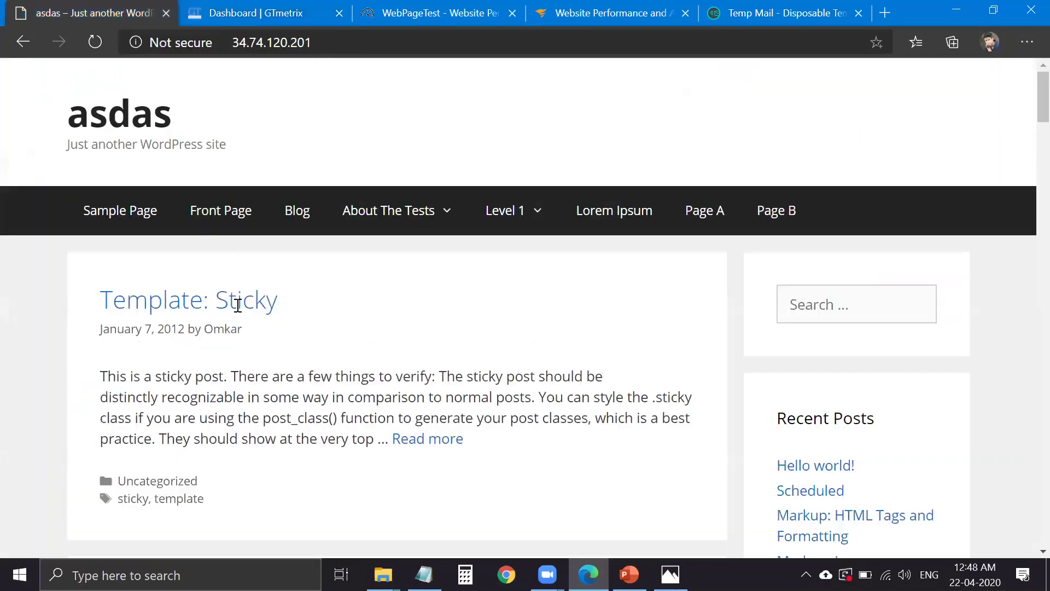
key("ctrl+Tab")
left_click(251, 291)
type("http://34.74.120.201/")
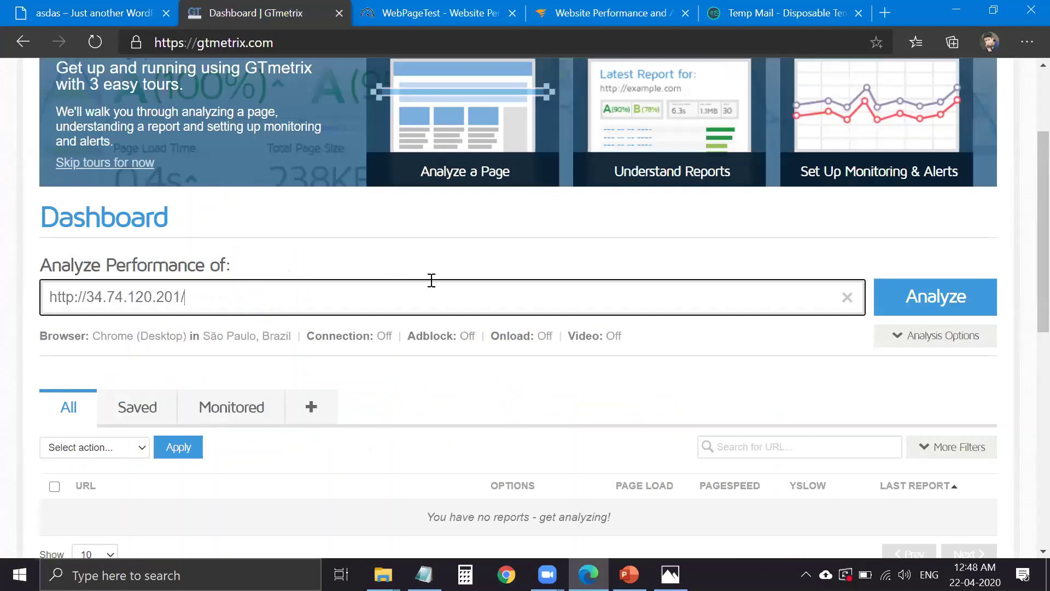
left_click(272, 342)
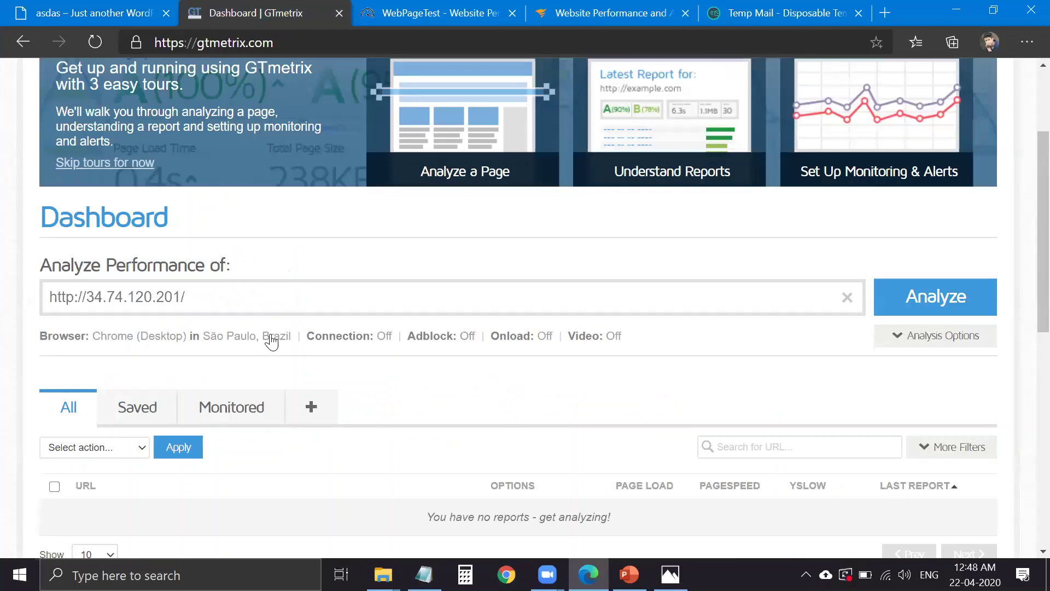
left_click(272, 341)
left_click(216, 344)
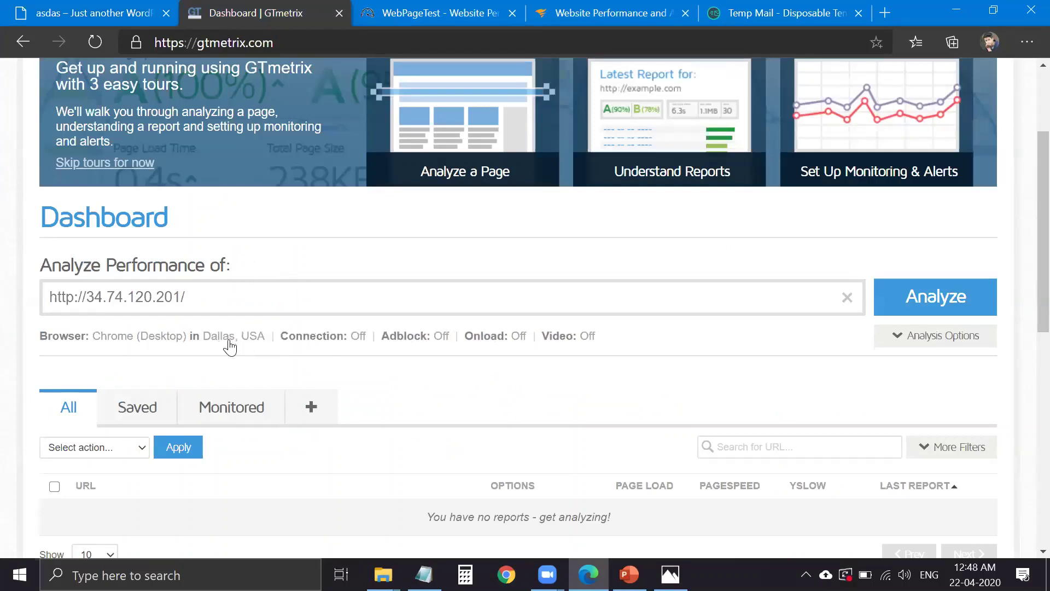
left_click(926, 311)
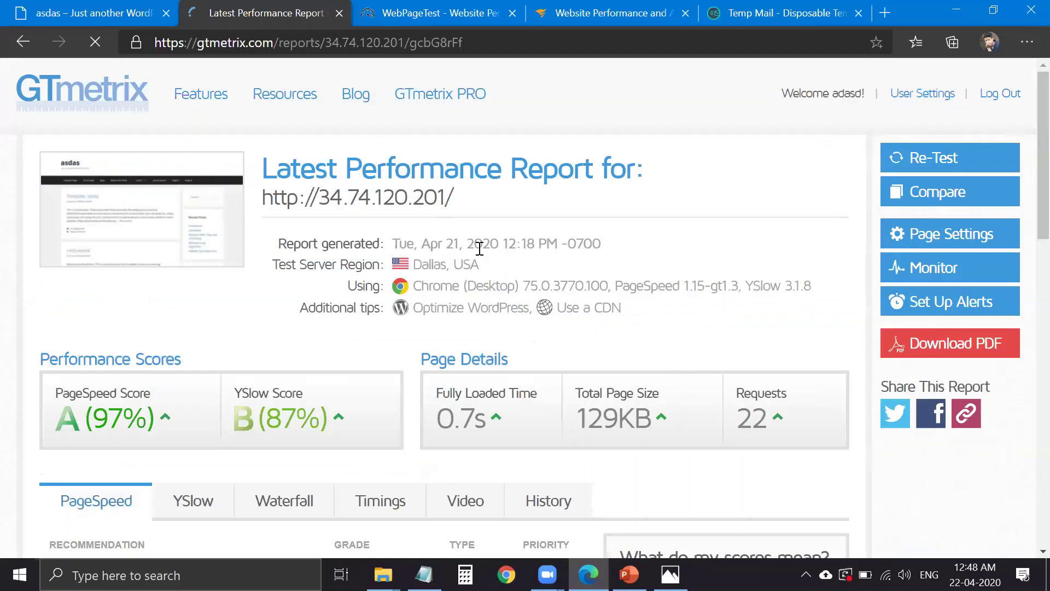
- Open the report's Timings breakdown and view the Onload details
scroll(480, 247, "down", 3)
triple_click(480, 244)
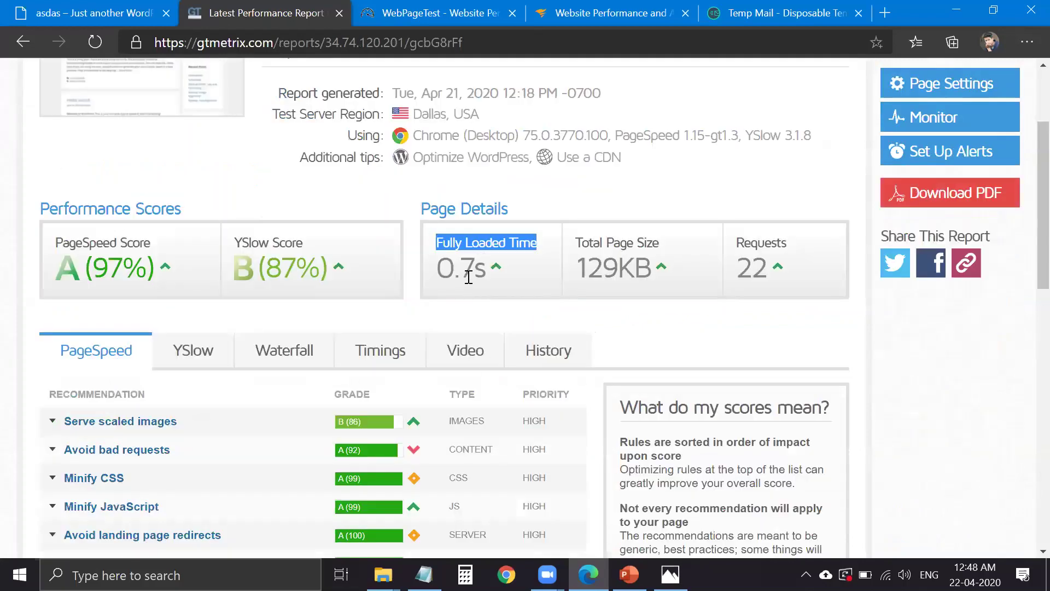
left_click(417, 350)
scroll(657, 394, "down", 1)
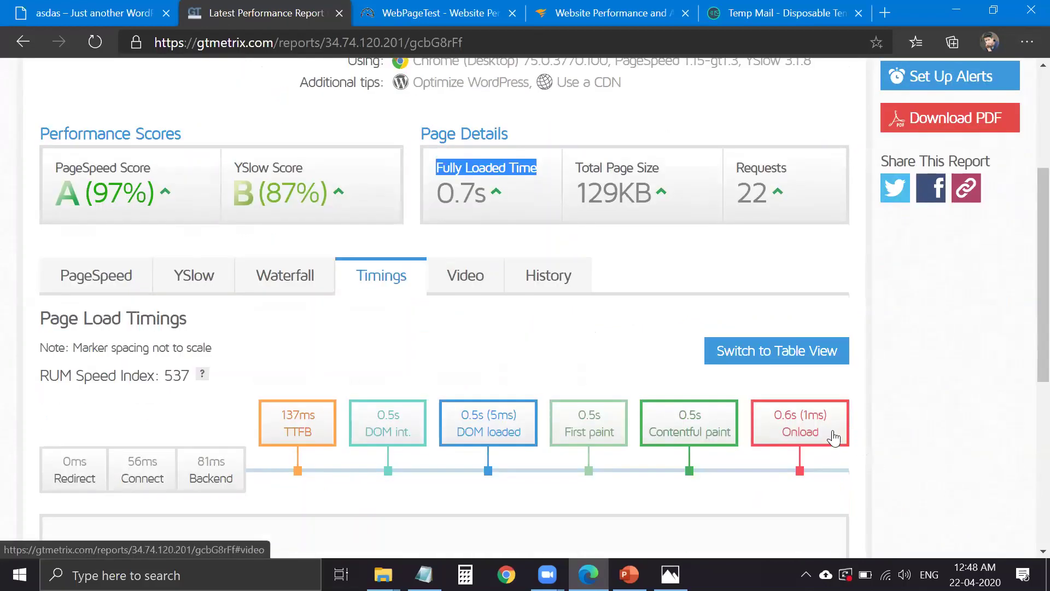
left_click(833, 437)
scroll(450, 335, "down", 3)
scroll(306, 318, "up", 3)
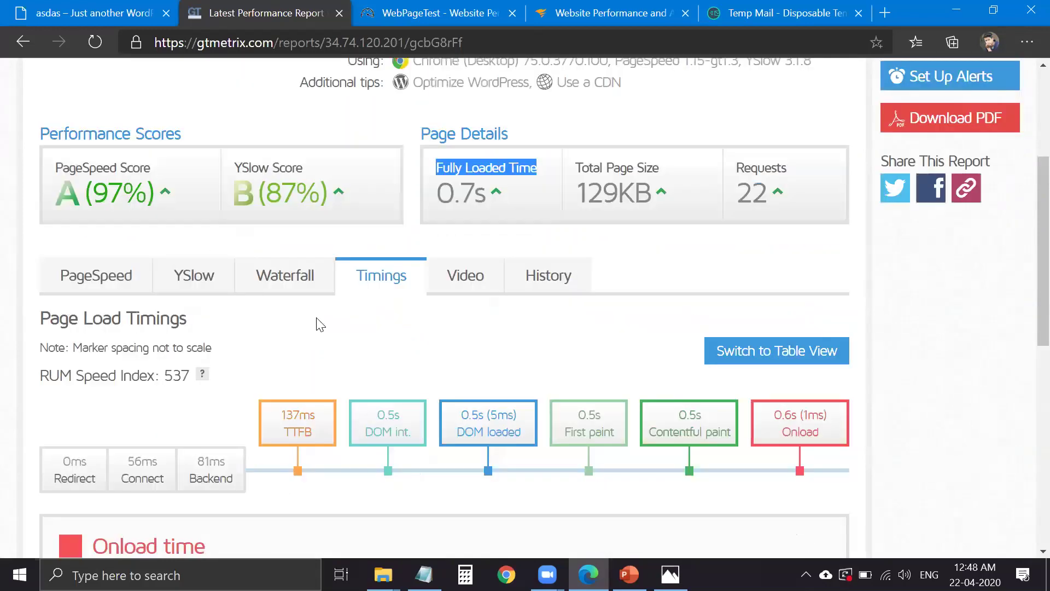
scroll(320, 325, "up", 1)
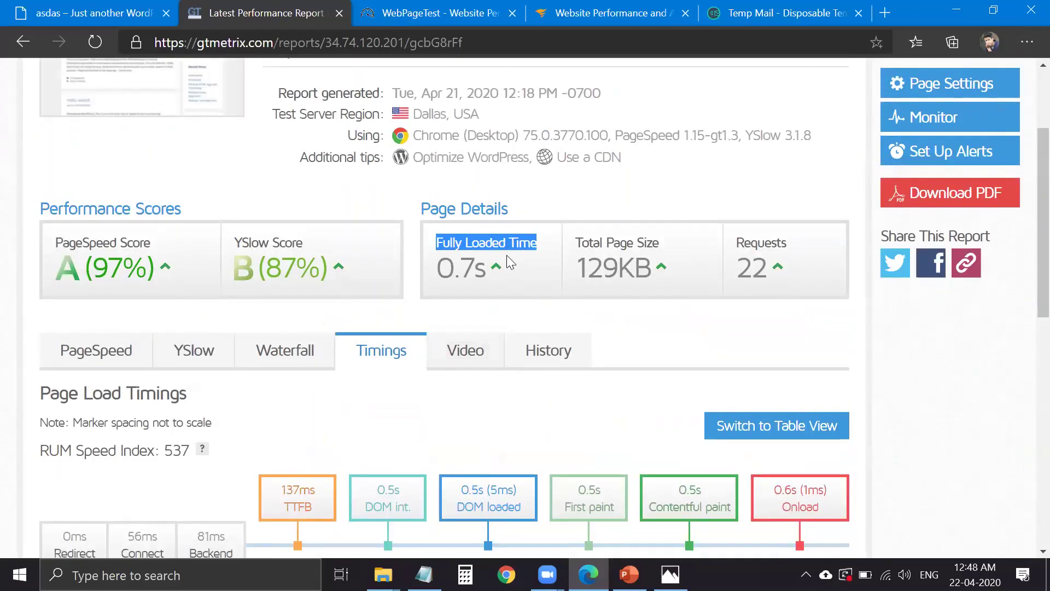
scroll(416, 307, "up", 1)
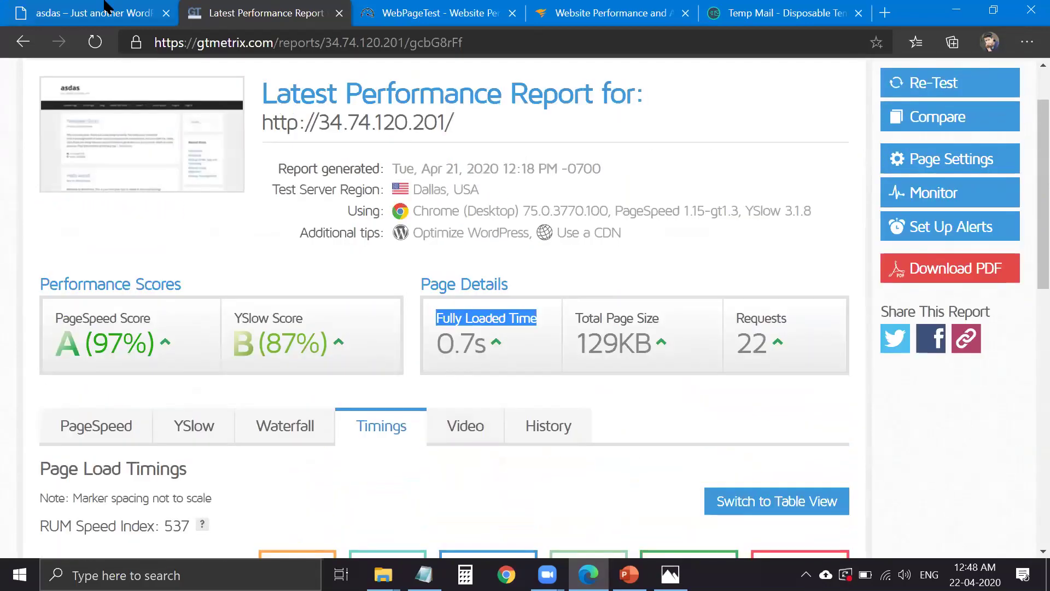
- Compare the WordPress site page with the report's 0.7s fully loaded time
left_click(169, 7)
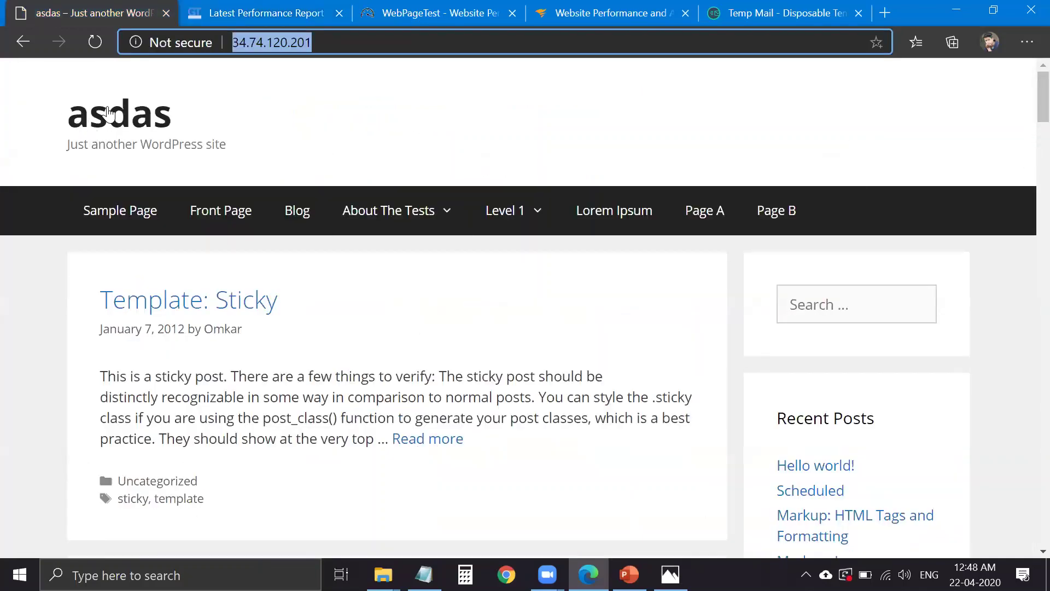
left_click(1027, 111)
scroll(1023, 191, "down", 15)
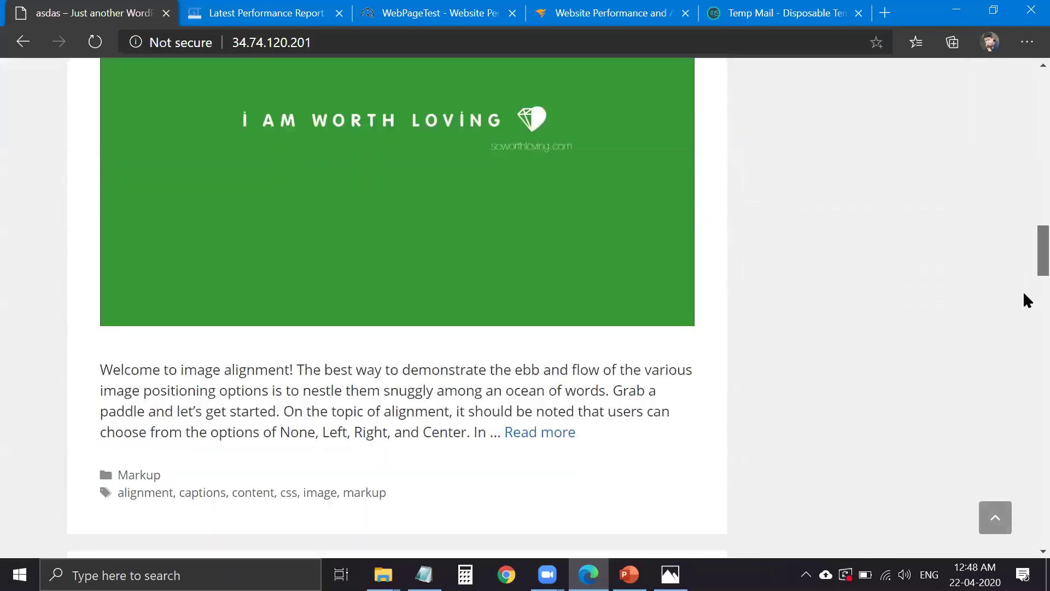
scroll(1013, 438, "down", 20)
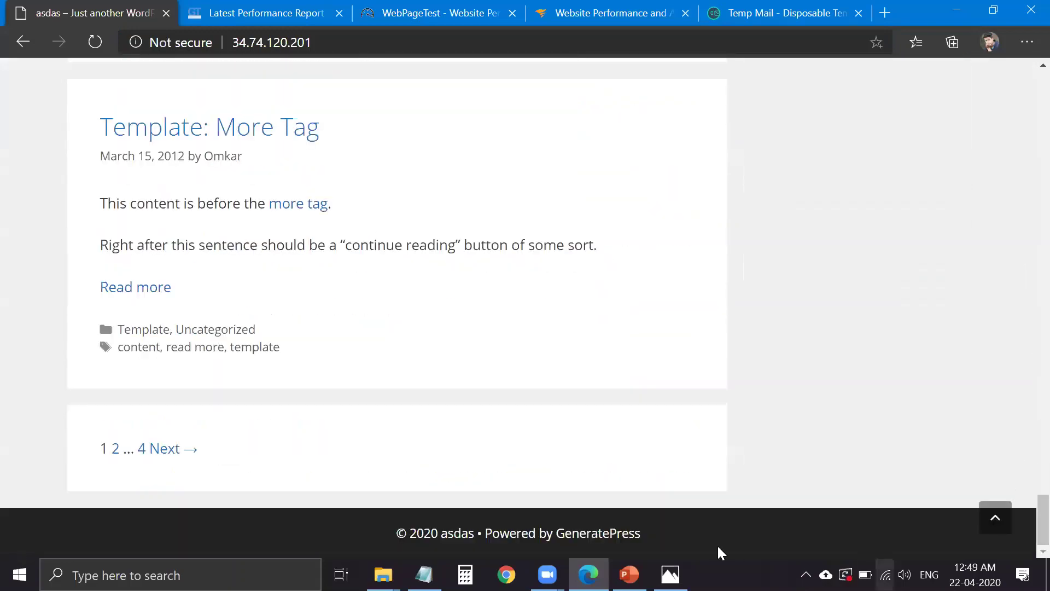
scroll(1023, 249, "up", 20)
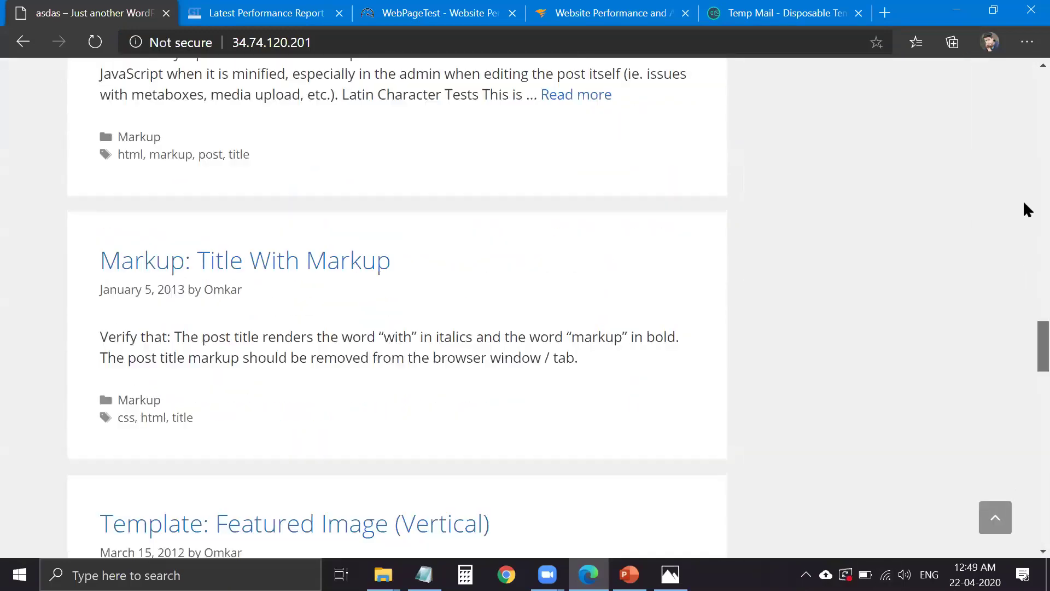
scroll(1027, 82, "up", 6)
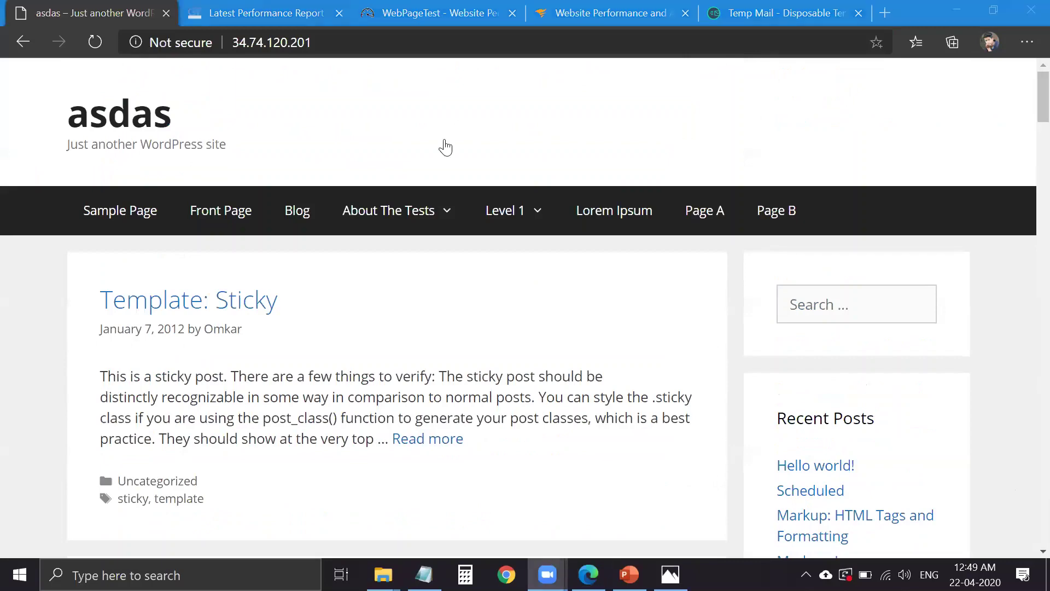
left_click(257, 13)
left_click_drag(489, 353, 446, 353)
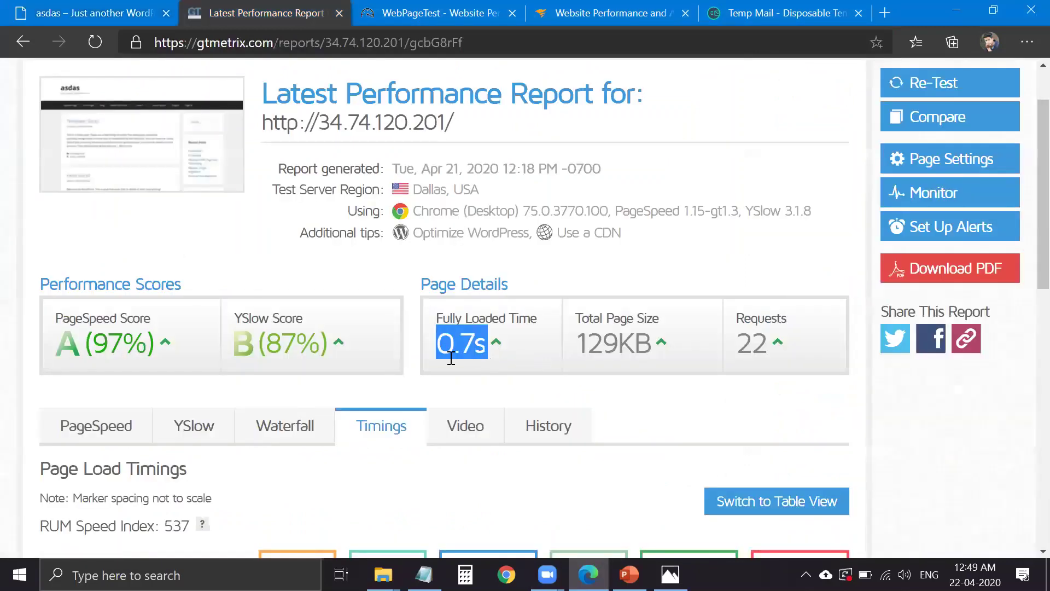
left_click(188, 118)
- Browse the WordPress site page from bottom to top
left_click(130, 13)
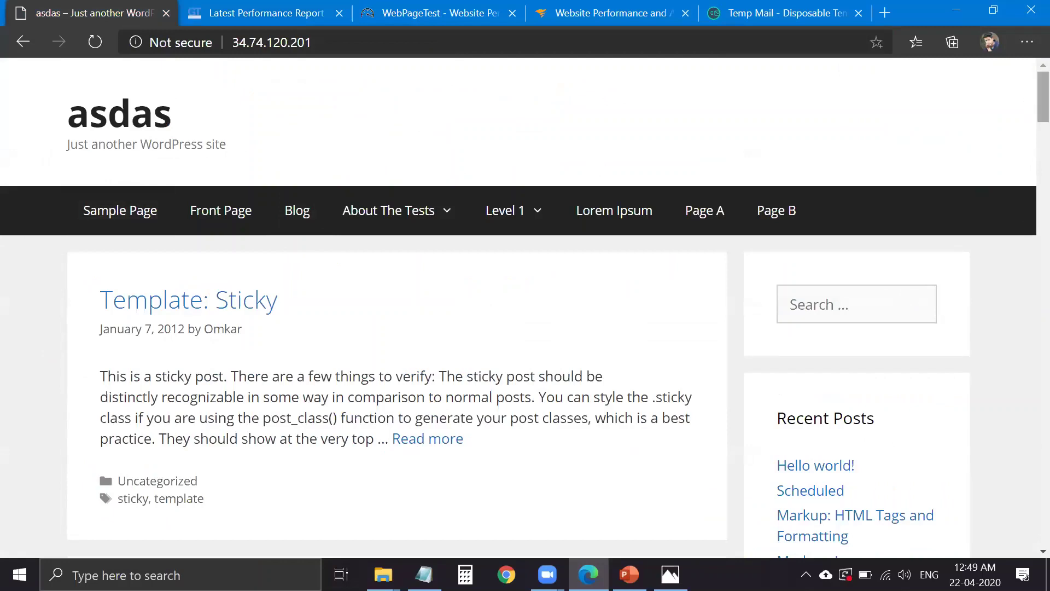
key("End")
key("Home")
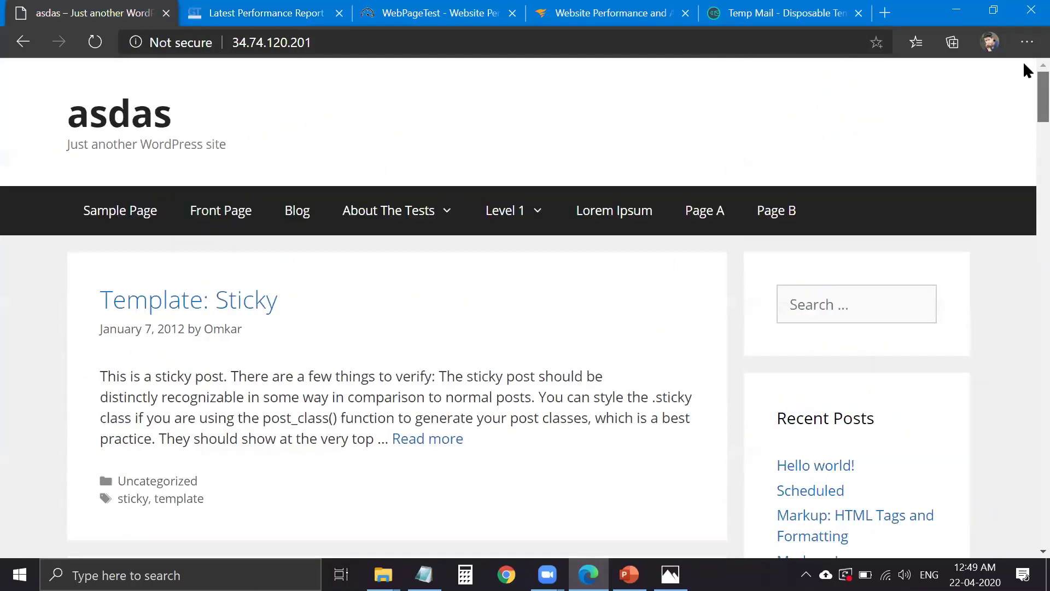
scroll(234, 379, "down", 20)
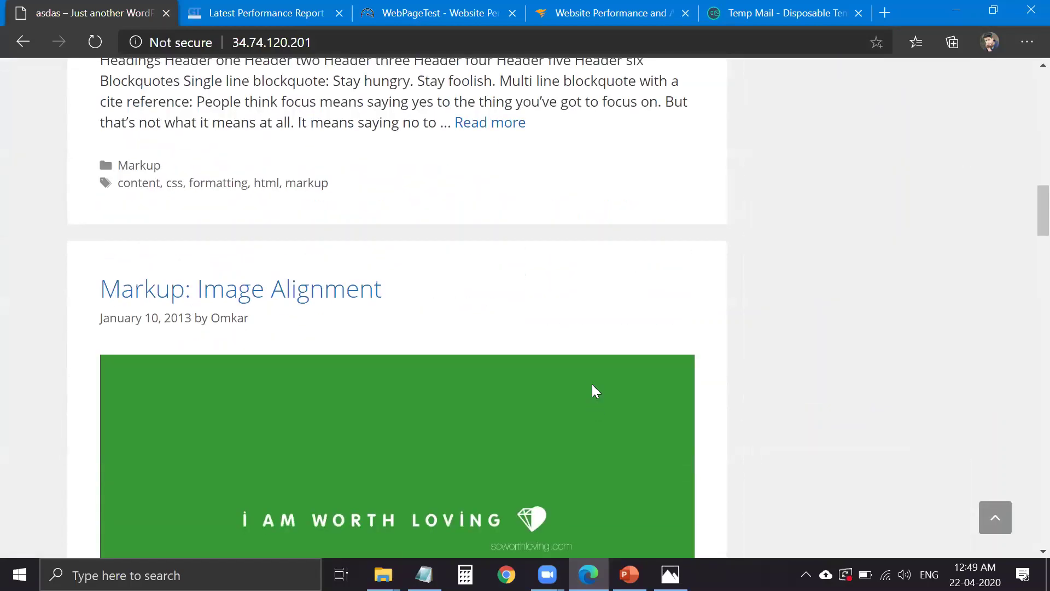
scroll(593, 392, "up", 15)
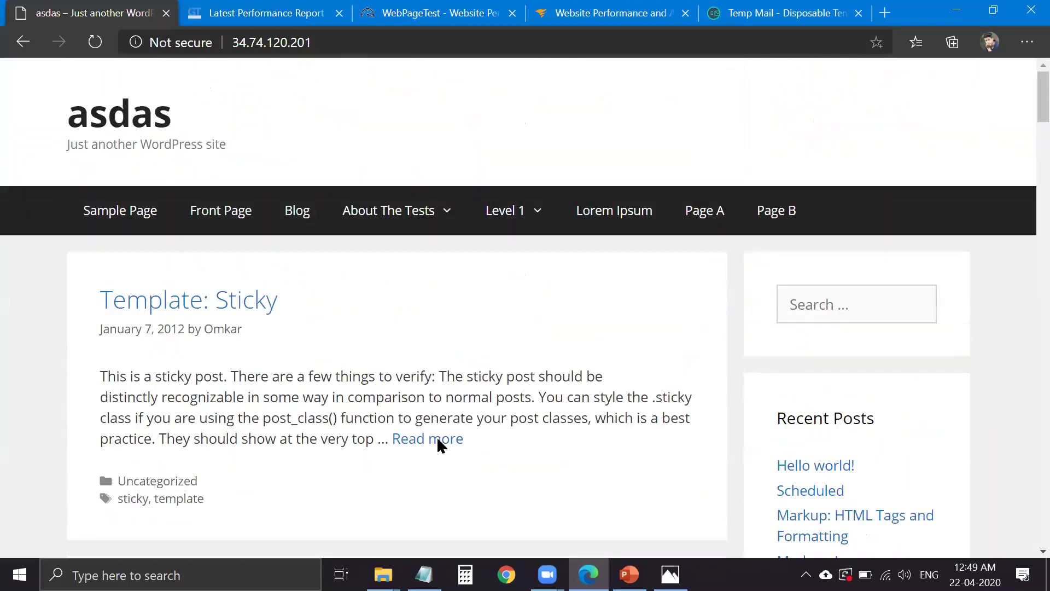
scroll(436, 436, "down", 8)
scroll(515, 424, "up", 4)
scroll(493, 388, "up", 4)
- Open the report's Waterfall chart of requests, then reload the WordPress site
key("ctrl+Tab")
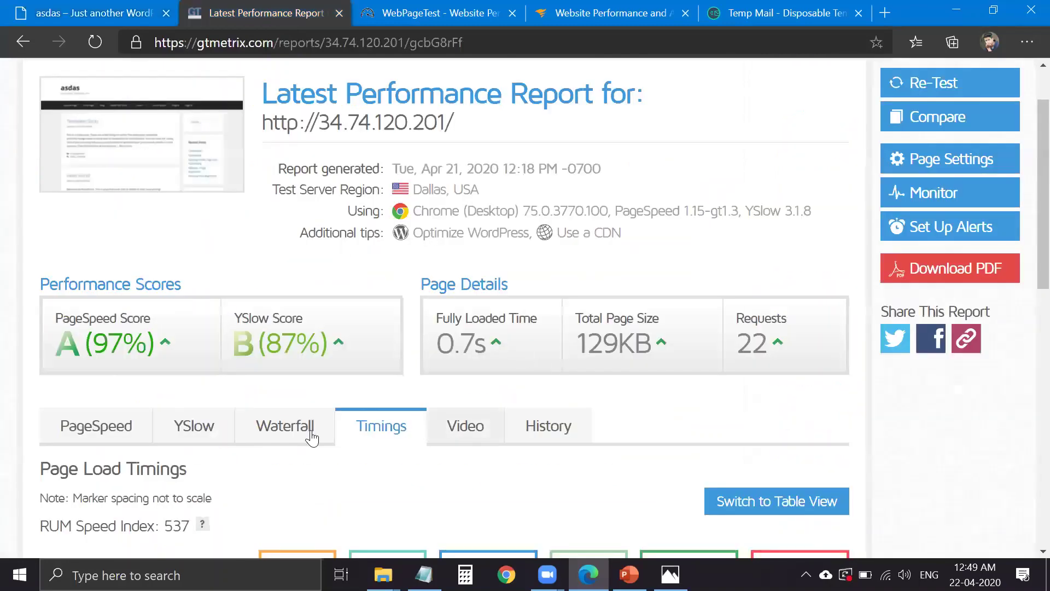
left_click(285, 426)
scroll(371, 286, "down", 3)
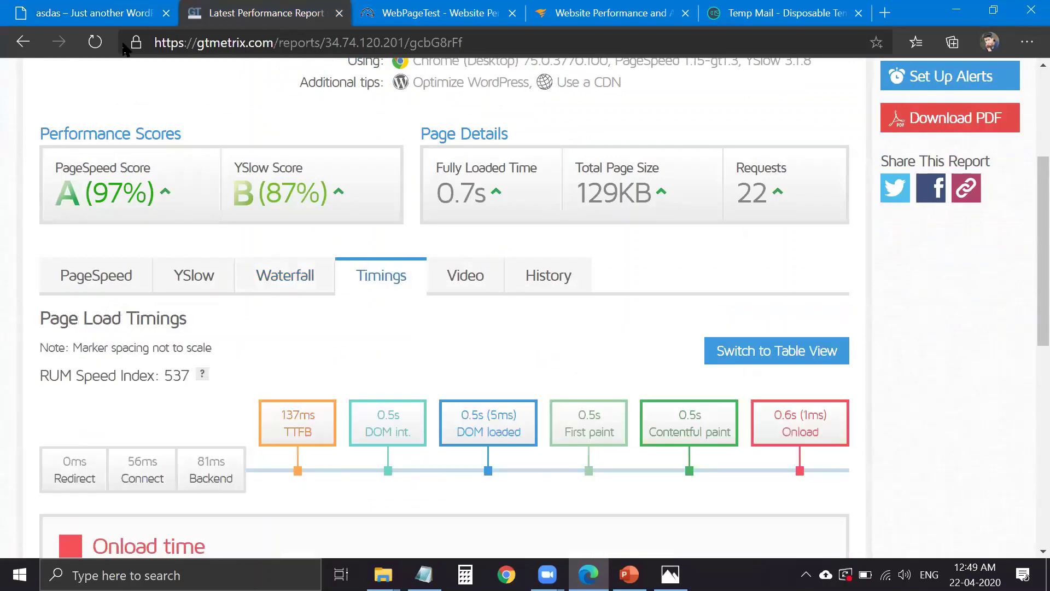
key("ctrl+shift+Tab")
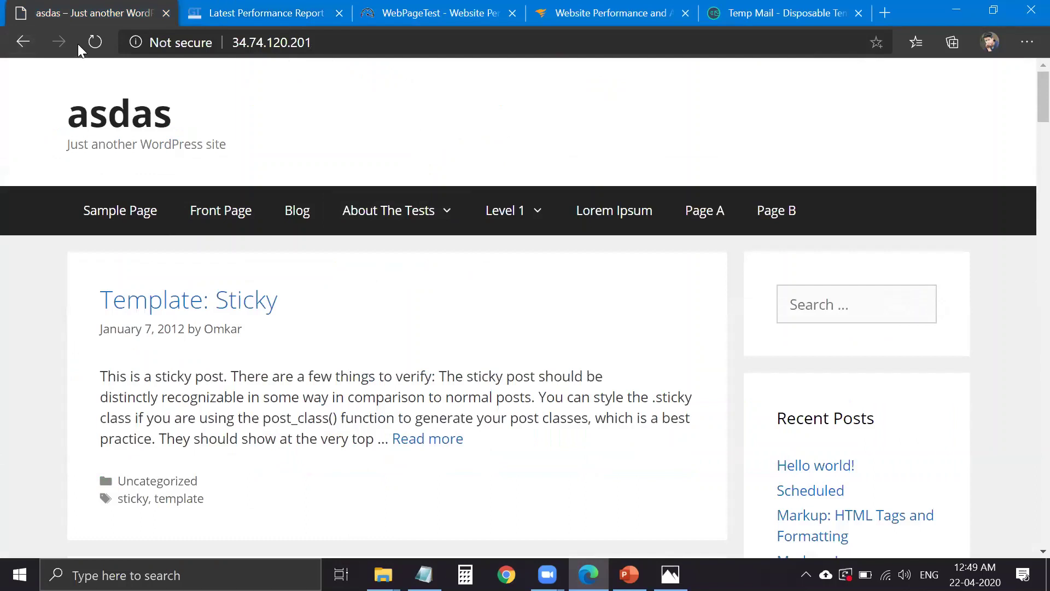
left_click(95, 42)
key("ctrl+Tab")
- Show the Time to First Byte details on the GTmetrix Timings tab
scroll(405, 335, "down", 2)
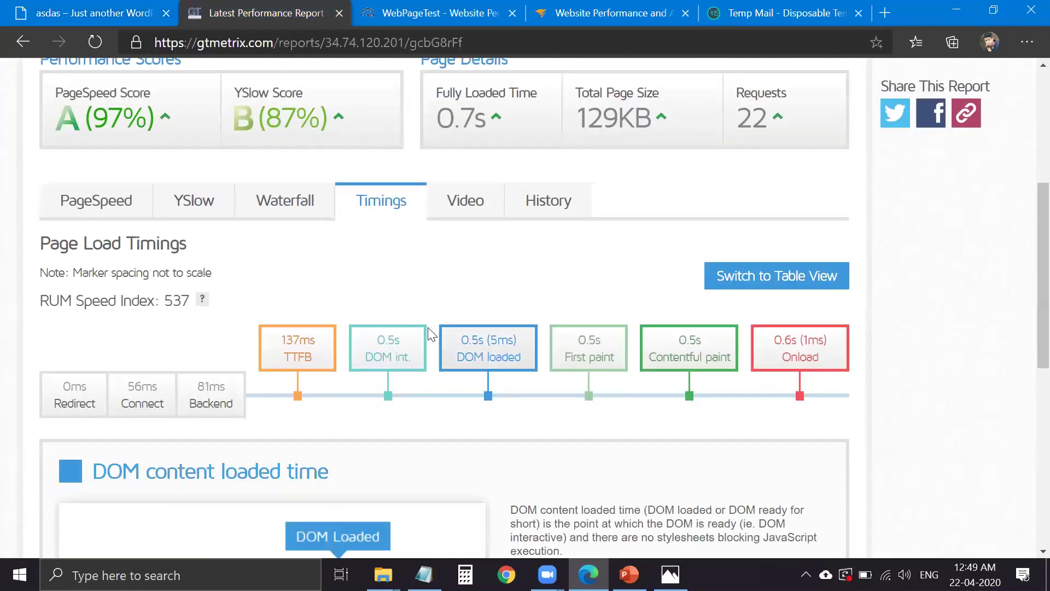
left_click(326, 218)
left_click(363, 206)
left_click(295, 354)
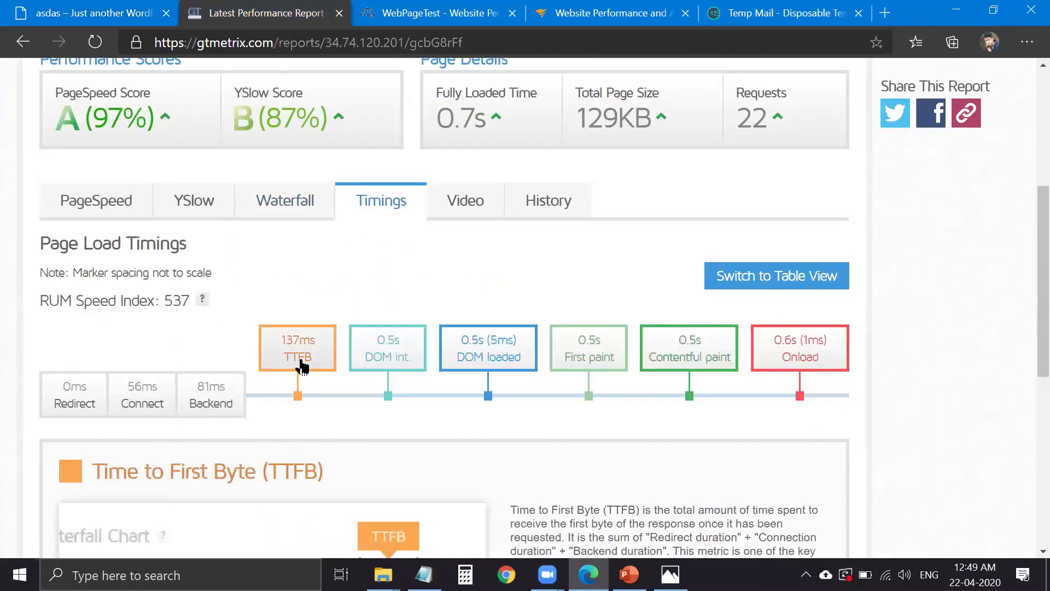
- Open the Waterfall chart and inspect the / request's timing (200ms, 8.9 KB)
scroll(309, 361, "down", 1)
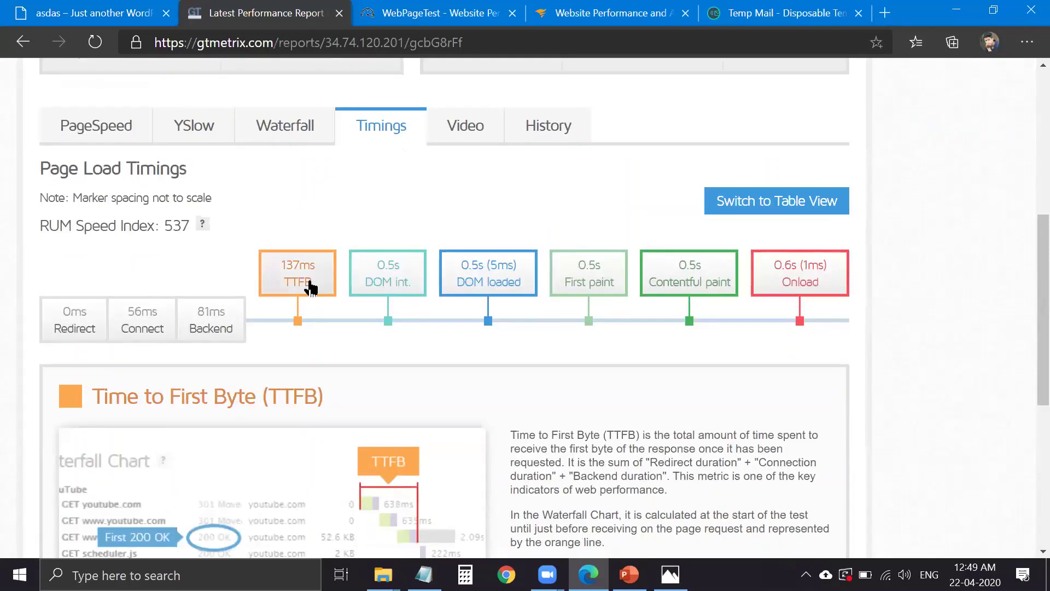
left_click(310, 140)
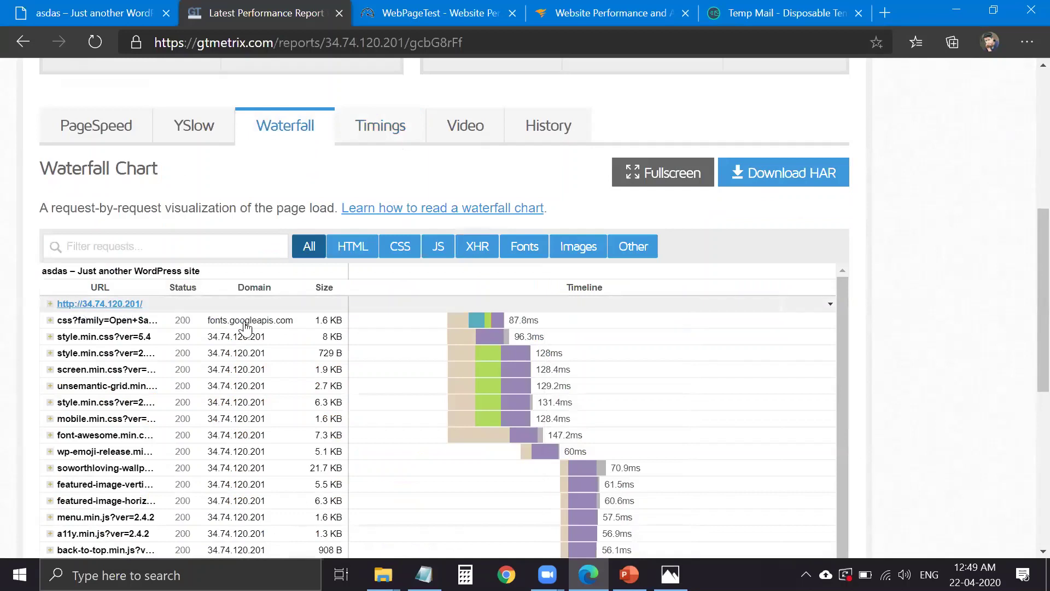
mouse_move(442, 306)
left_click_drag(441, 302, 481, 301)
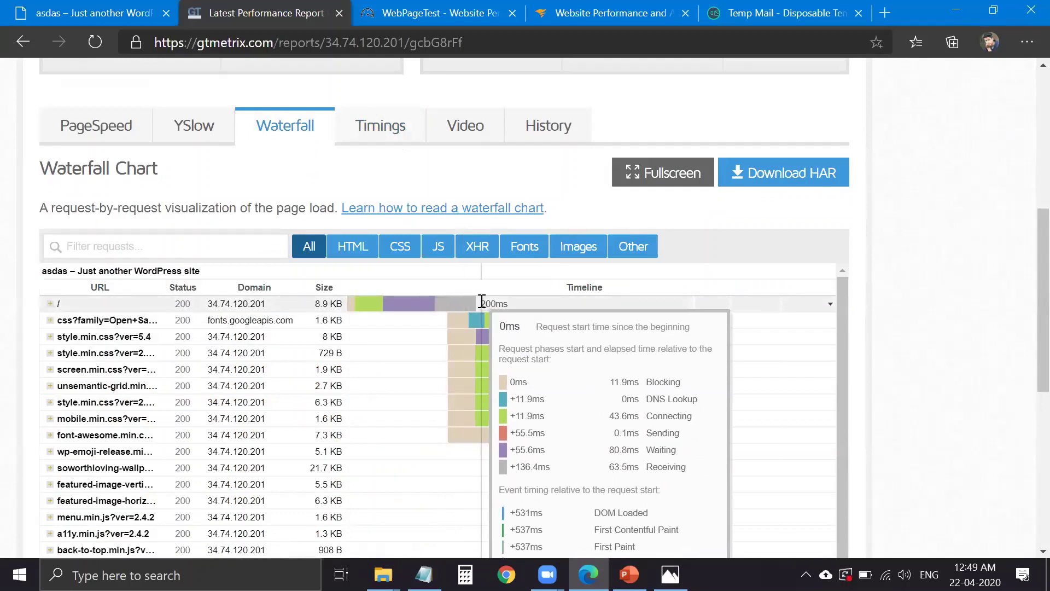
left_click_drag(481, 302, 393, 141)
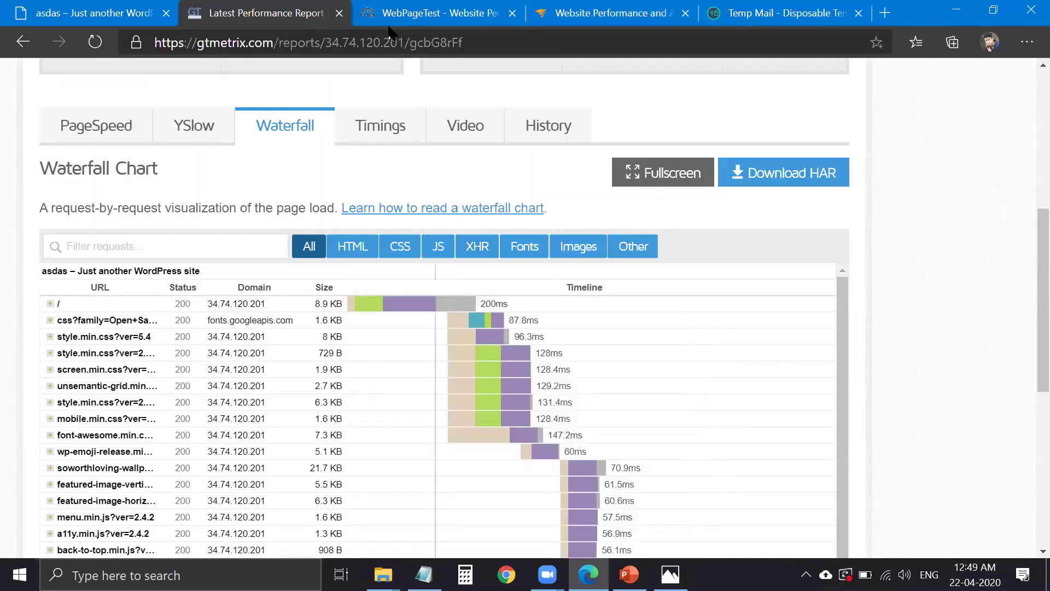
left_click_drag(430, 304, 549, 303)
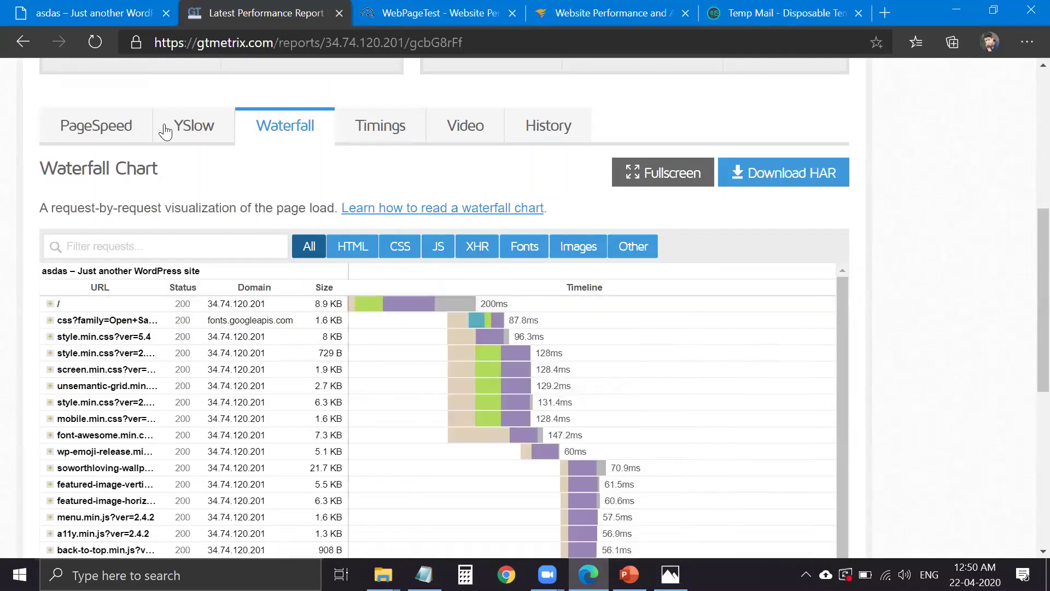
- Glance at the WordPress site and the static-versus-dynamic website diagram, then return to GTmetrix
left_click(82, 19)
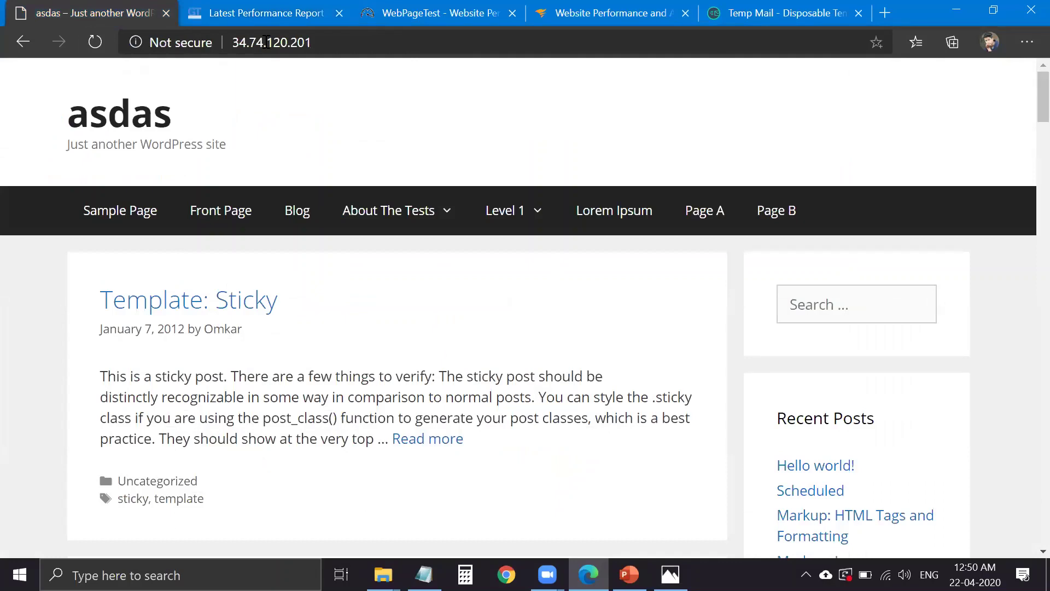
left_click(267, 13)
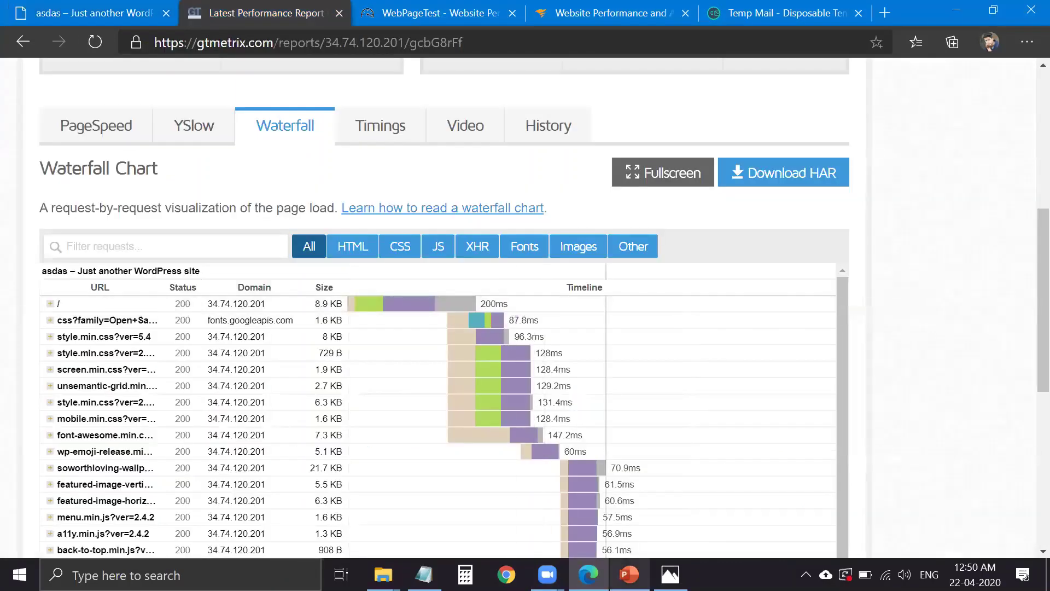
left_click(670, 574)
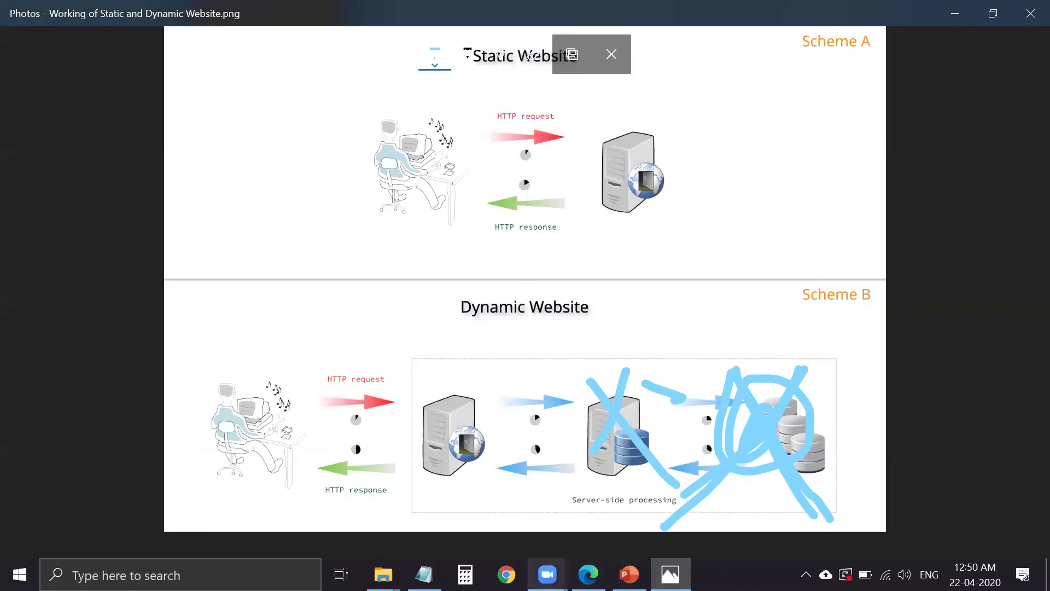
left_click(588, 574)
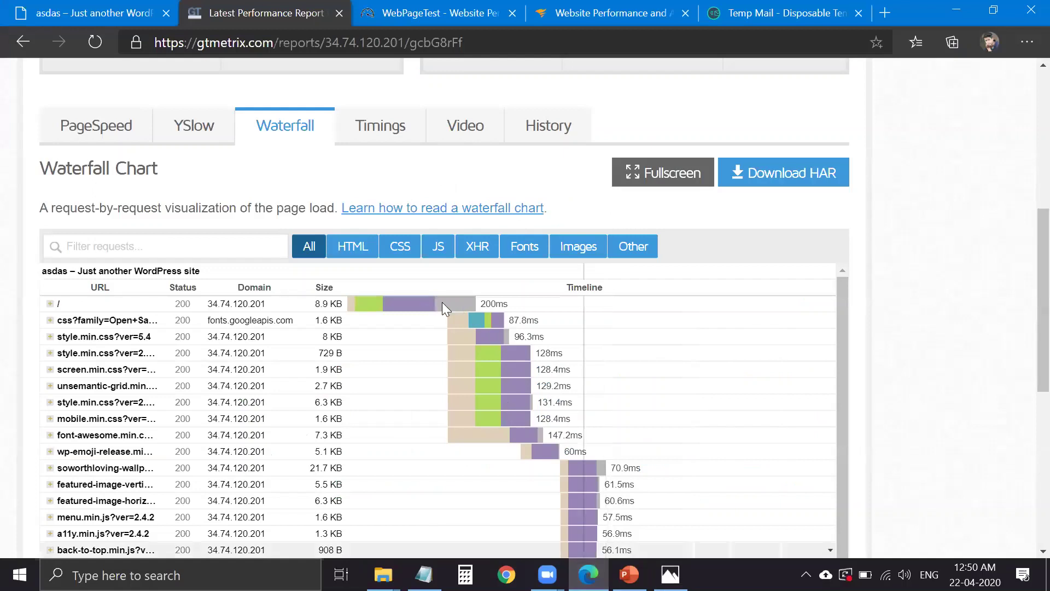
mouse_move(444, 302)
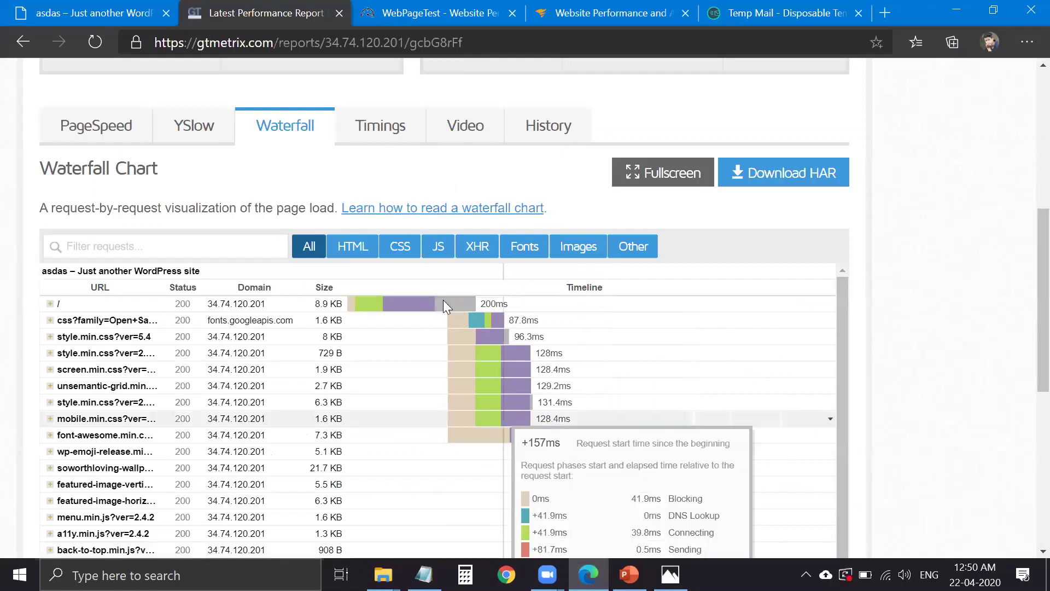
double_click(495, 304)
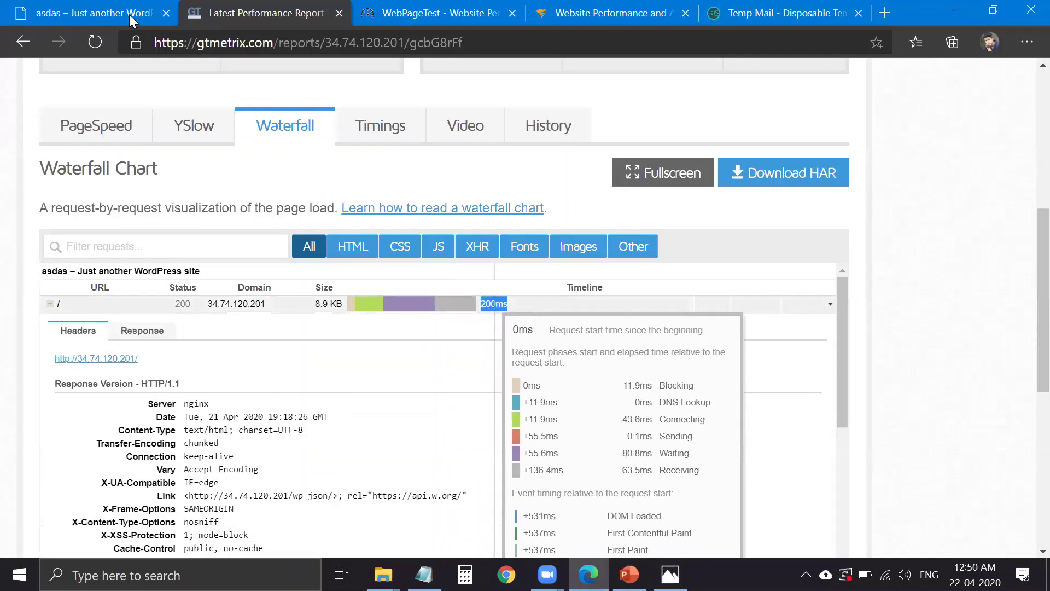
left_click(514, 340)
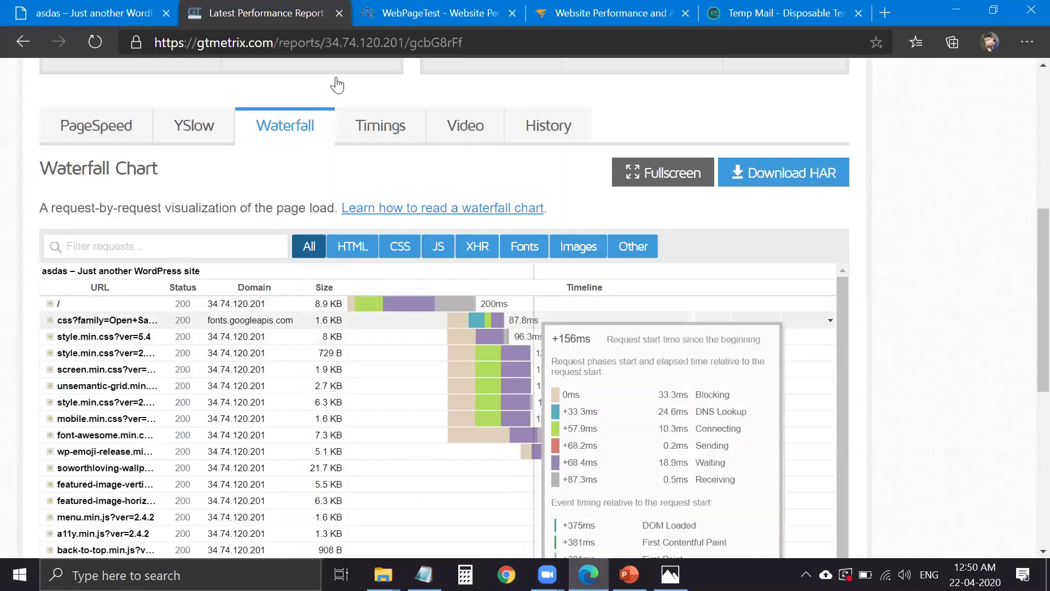
key("ctrl+shift+Tab")
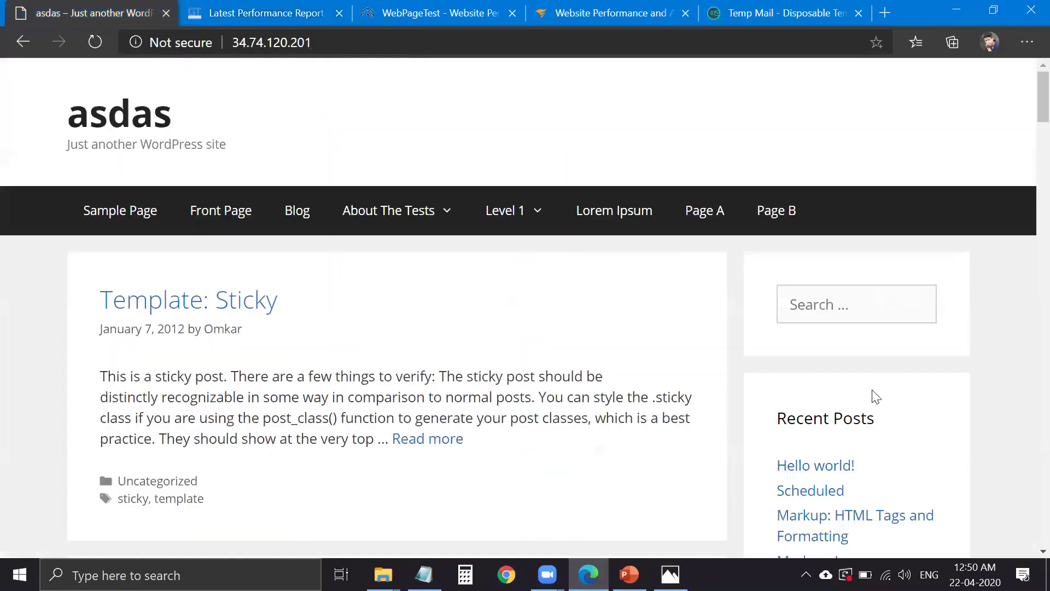
key("ctrl+Tab")
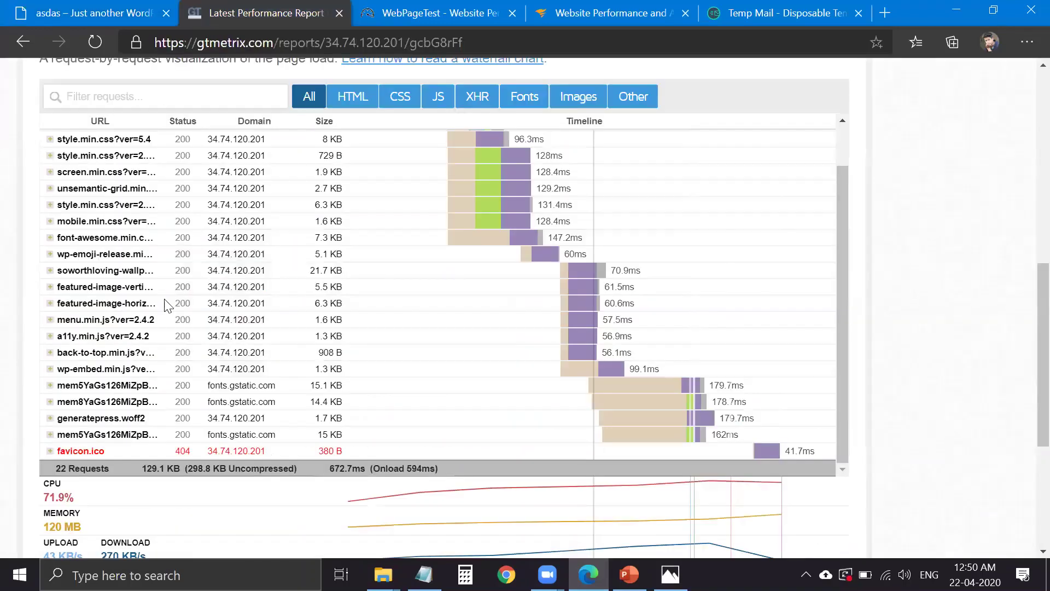
scroll(102, 358, "down", 1)
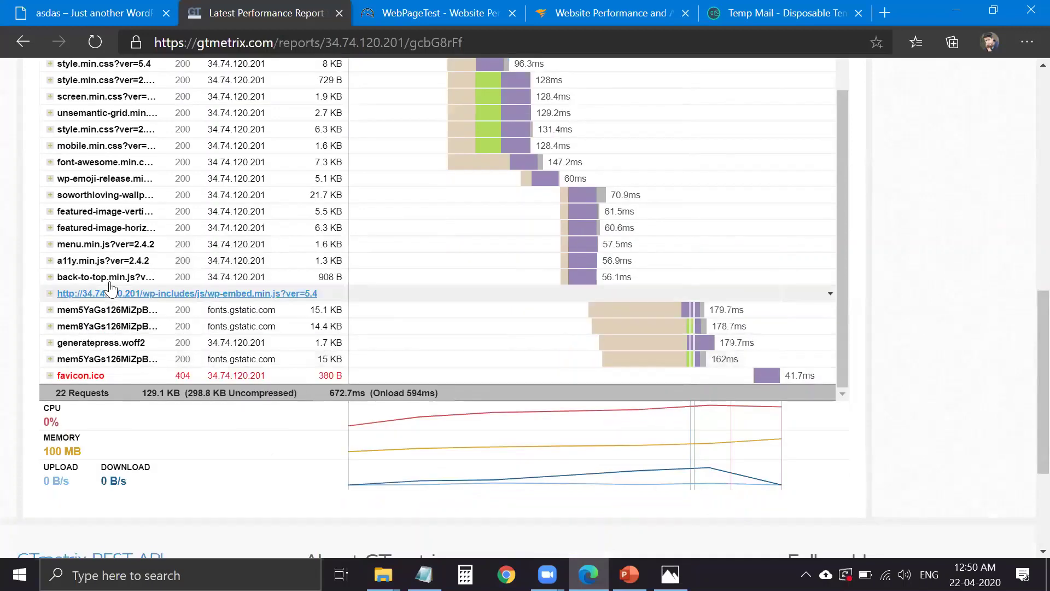
scroll(238, 427, "up", 2)
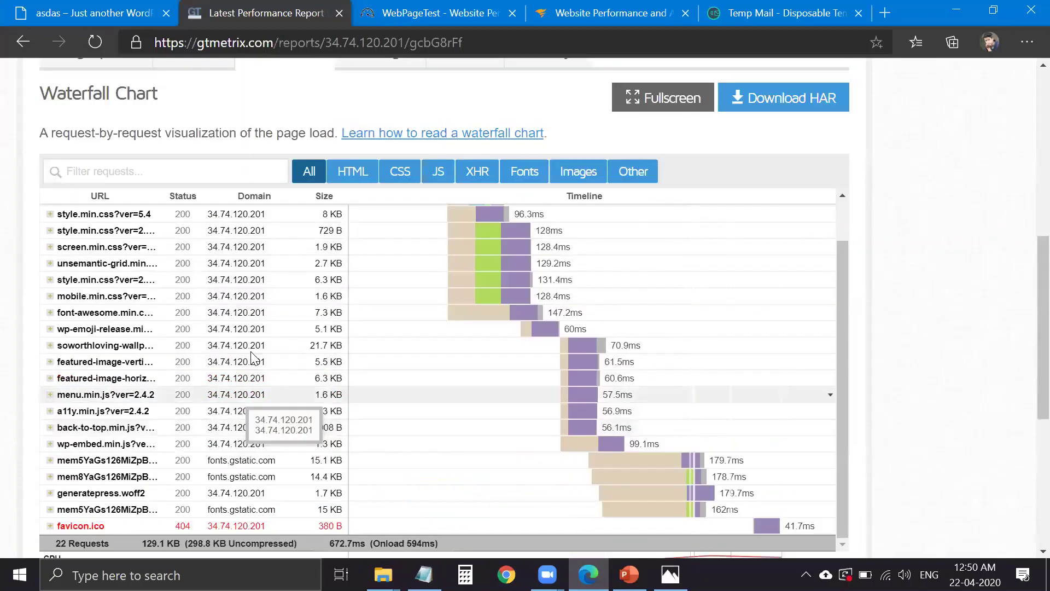
scroll(254, 359, "up", 1)
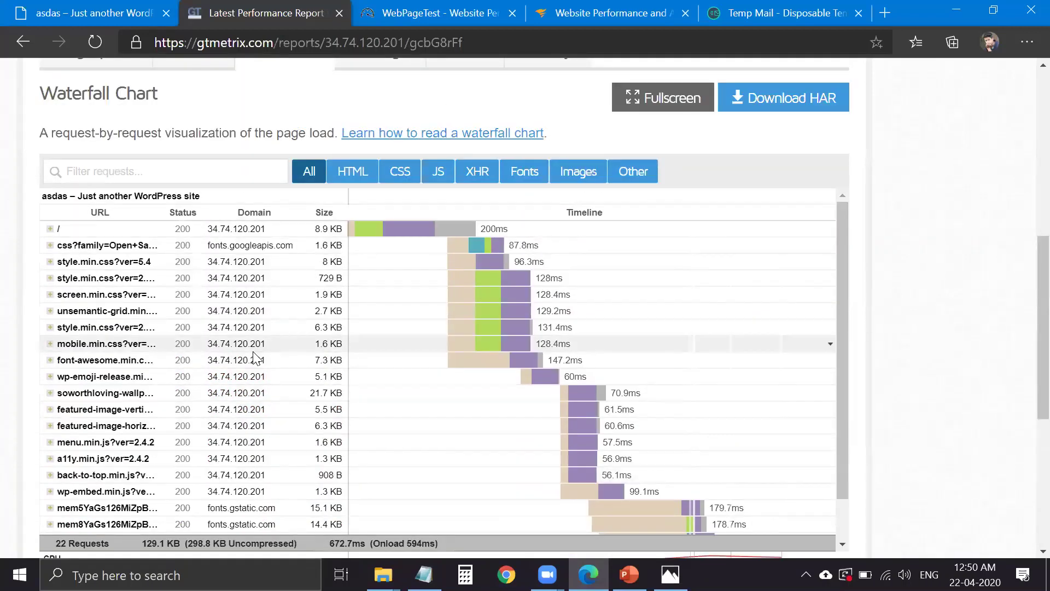
mouse_move(333, 340)
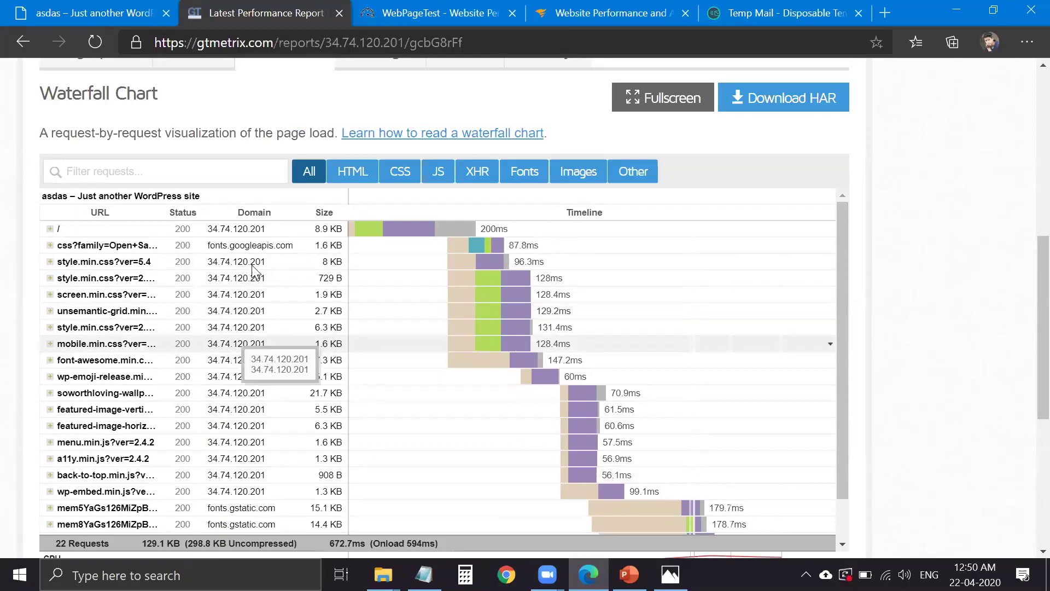
scroll(254, 268, "up", 3)
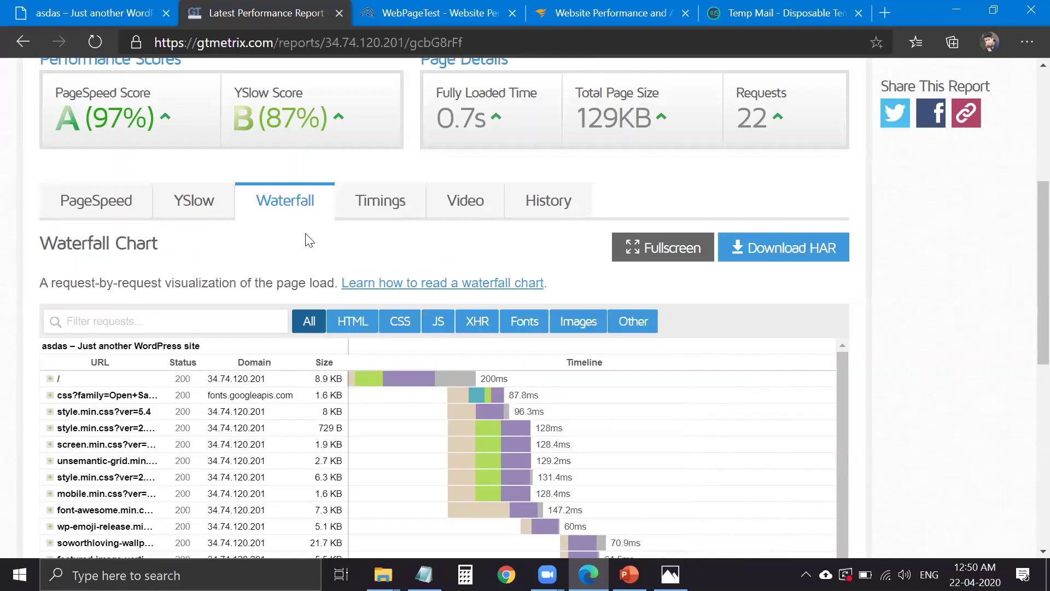
scroll(350, 244, "up", 3)
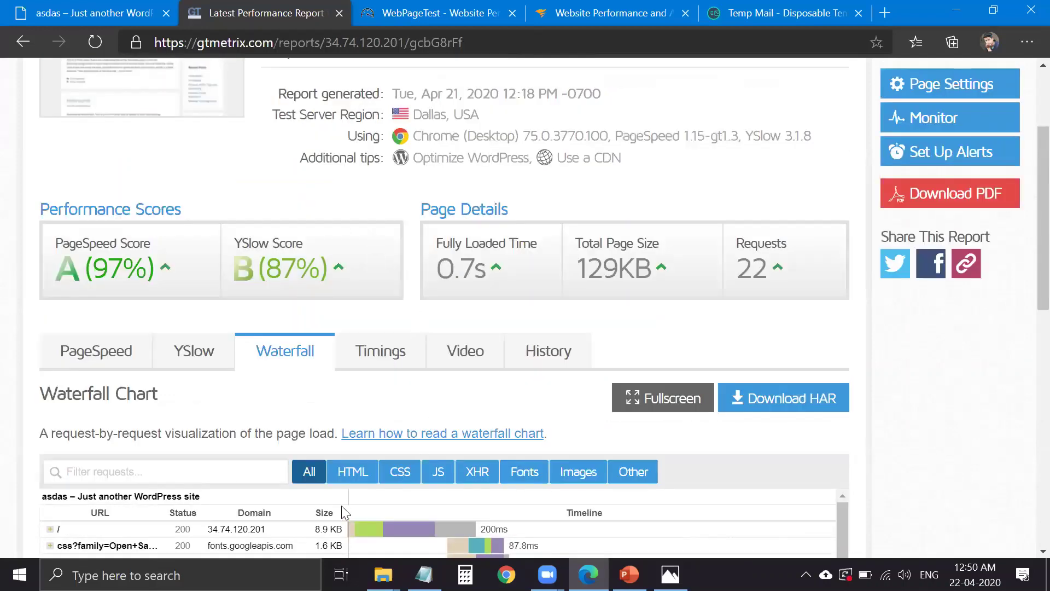
left_click(381, 350)
scroll(335, 244, "down", 2)
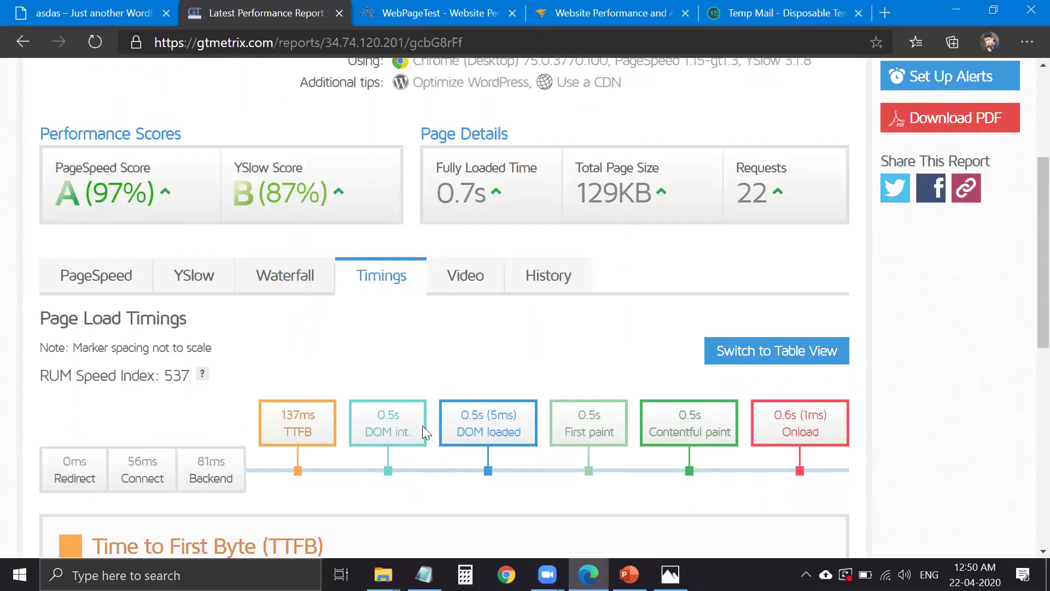
left_click(285, 275)
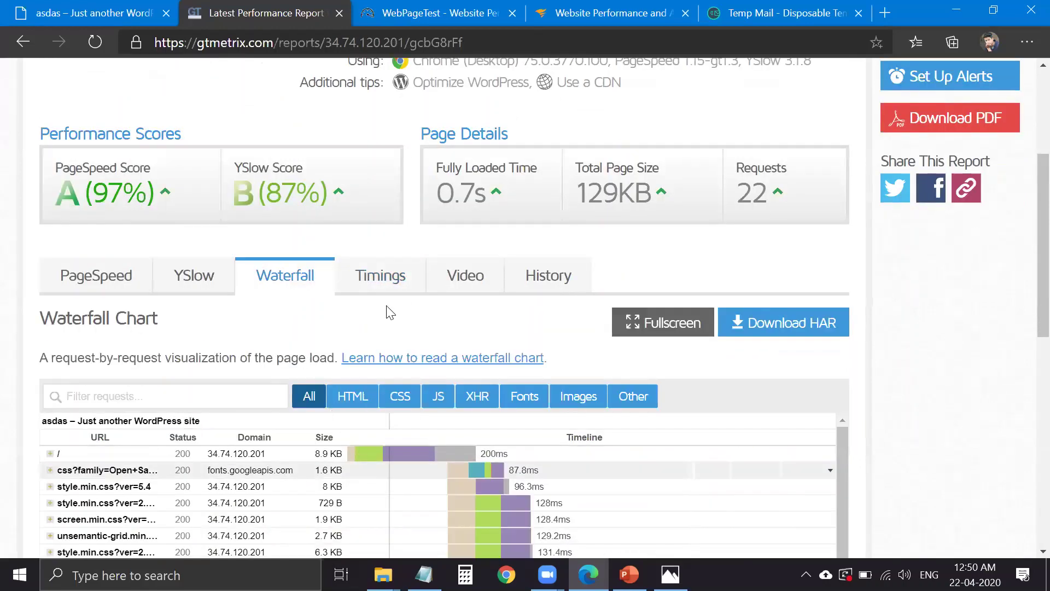
scroll(389, 312, "down", 3)
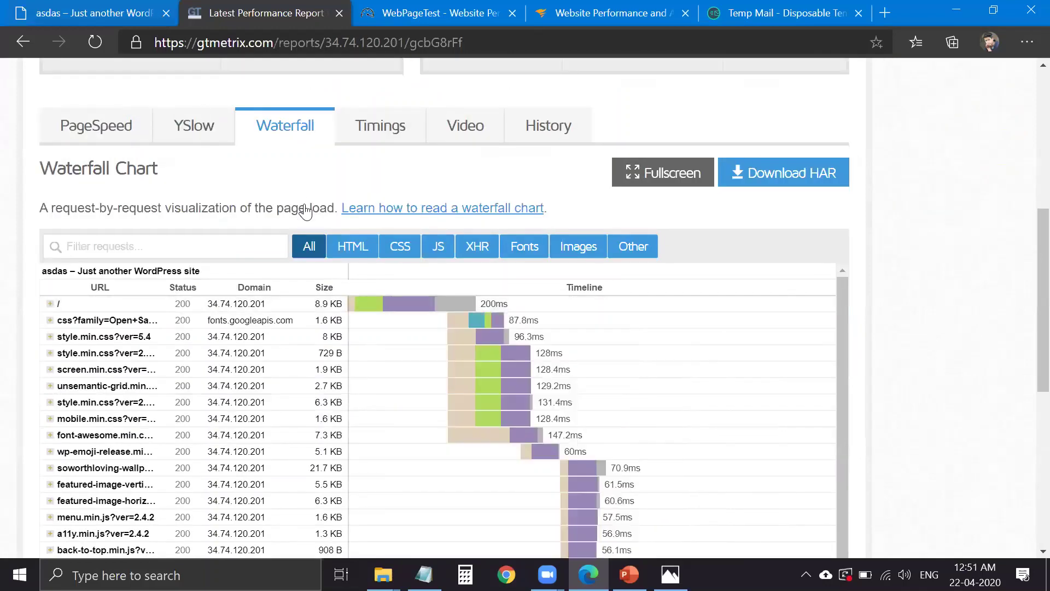
left_click(94, 13)
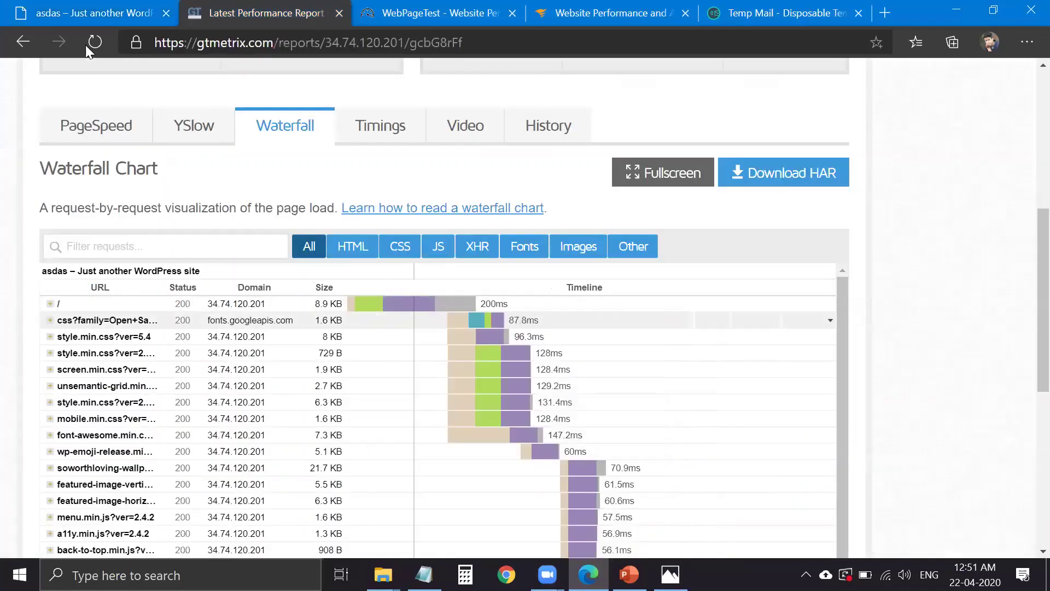
left_click(79, 20)
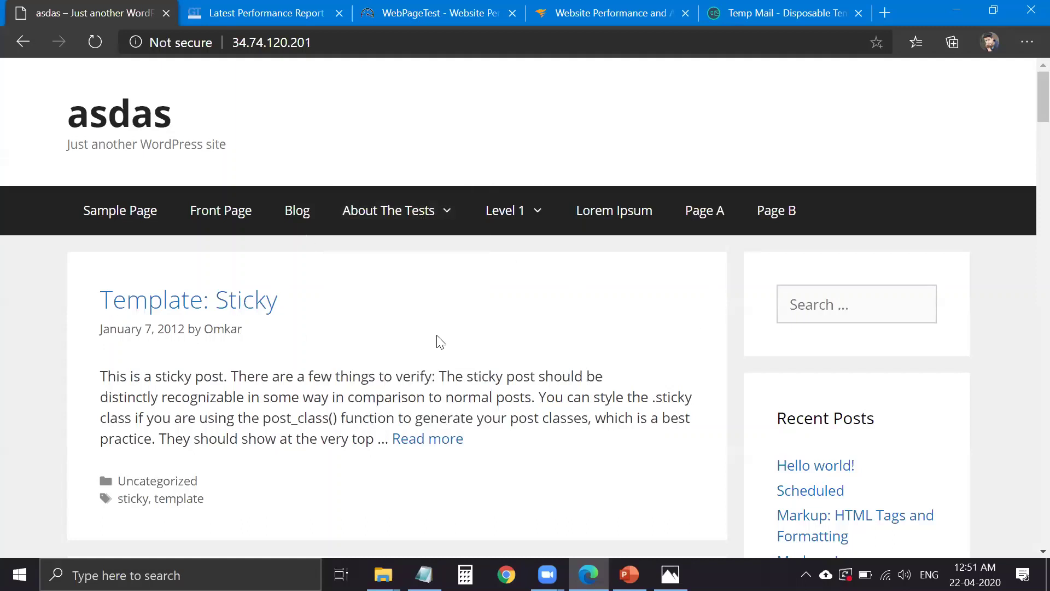
key("ctrl+Tab")
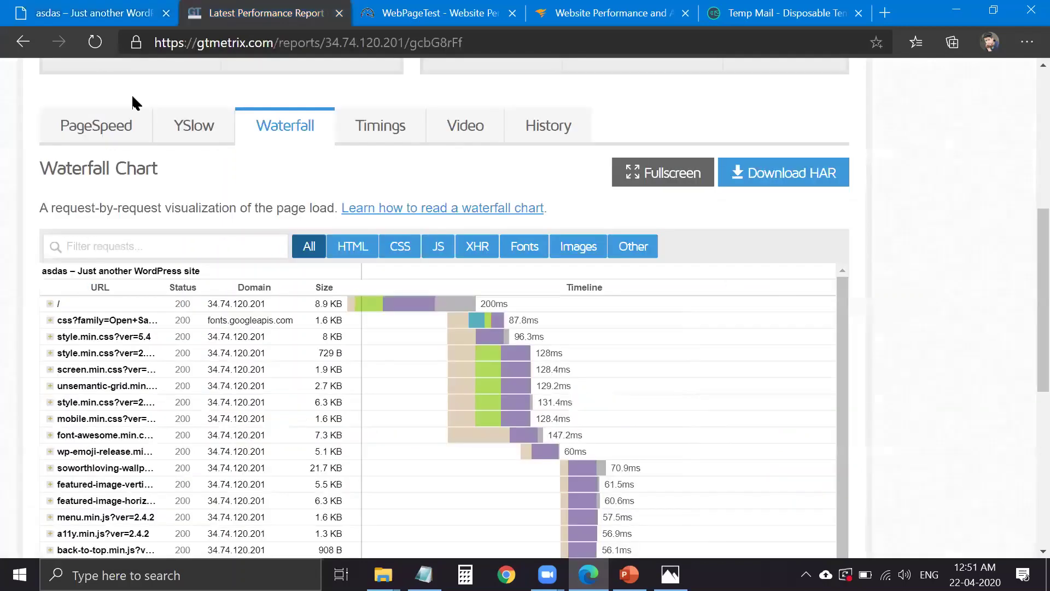
key("ctrl+shift+Tab")
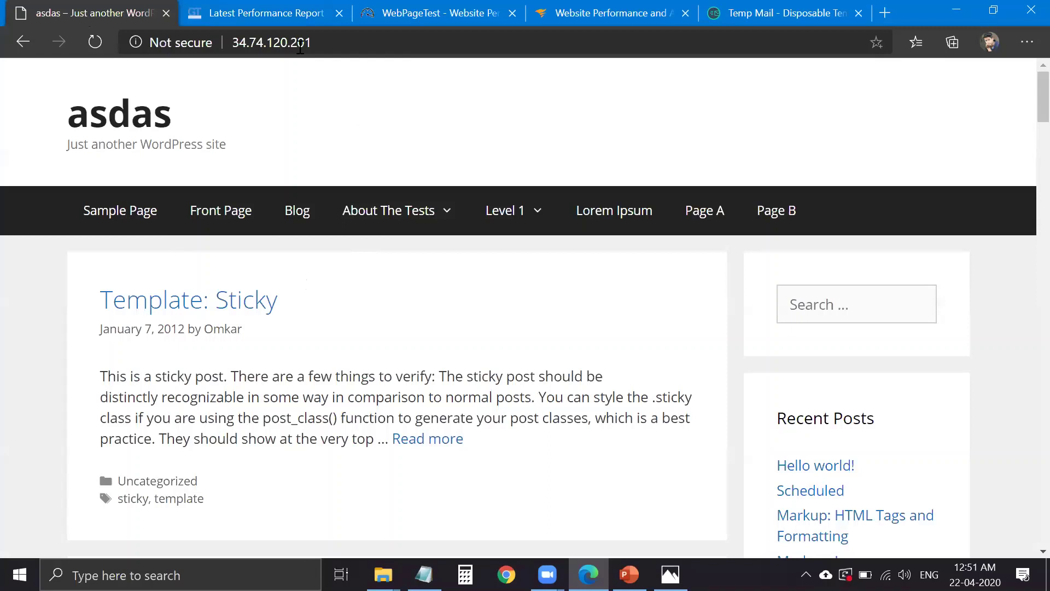
key("ctrl+Tab")
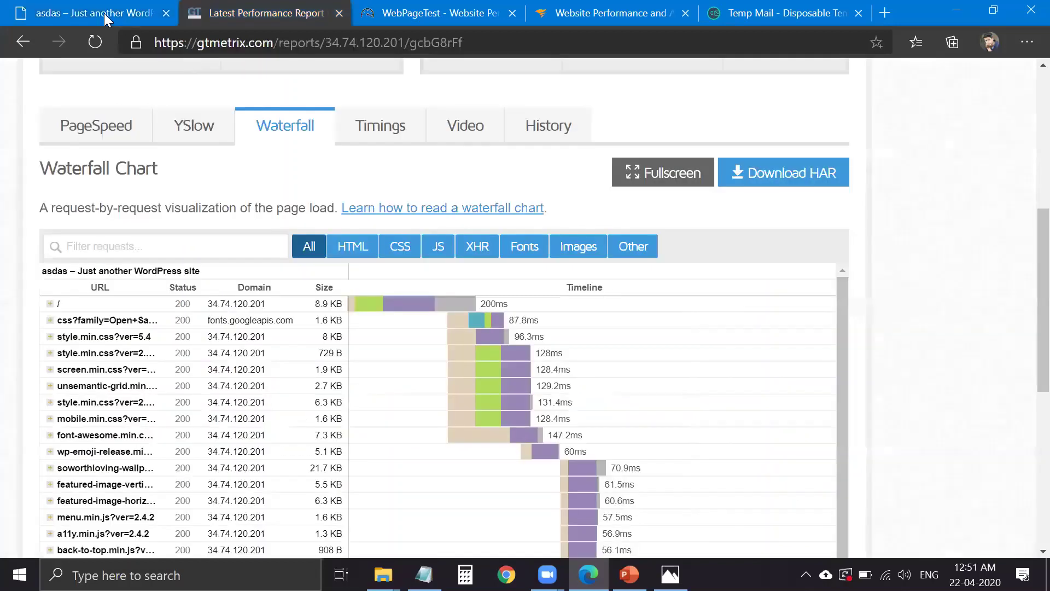
key("ctrl+shift+Tab")
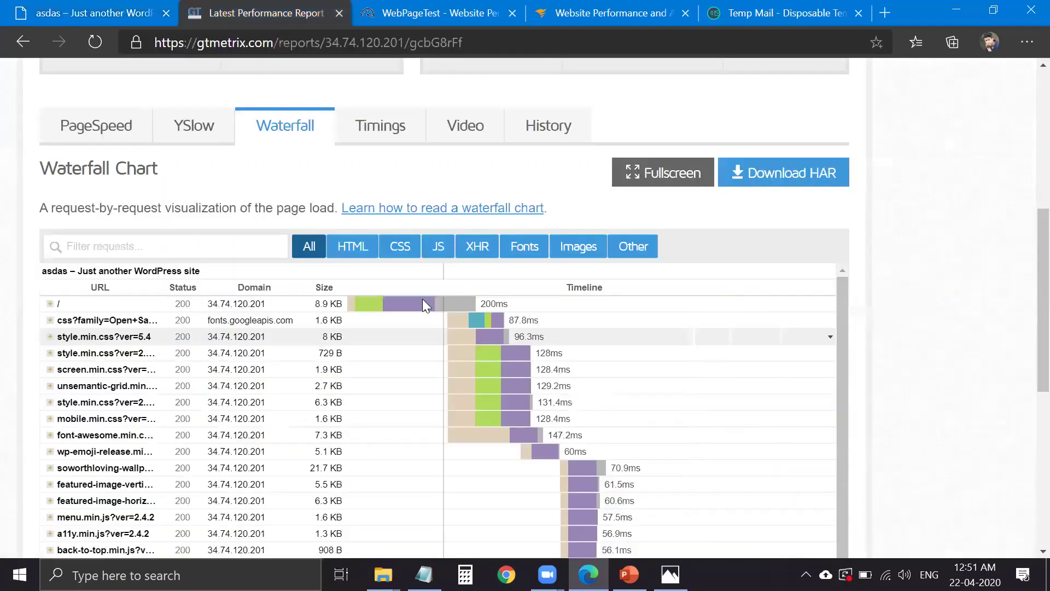
key("ctrl+Tab")
mouse_move(424, 304)
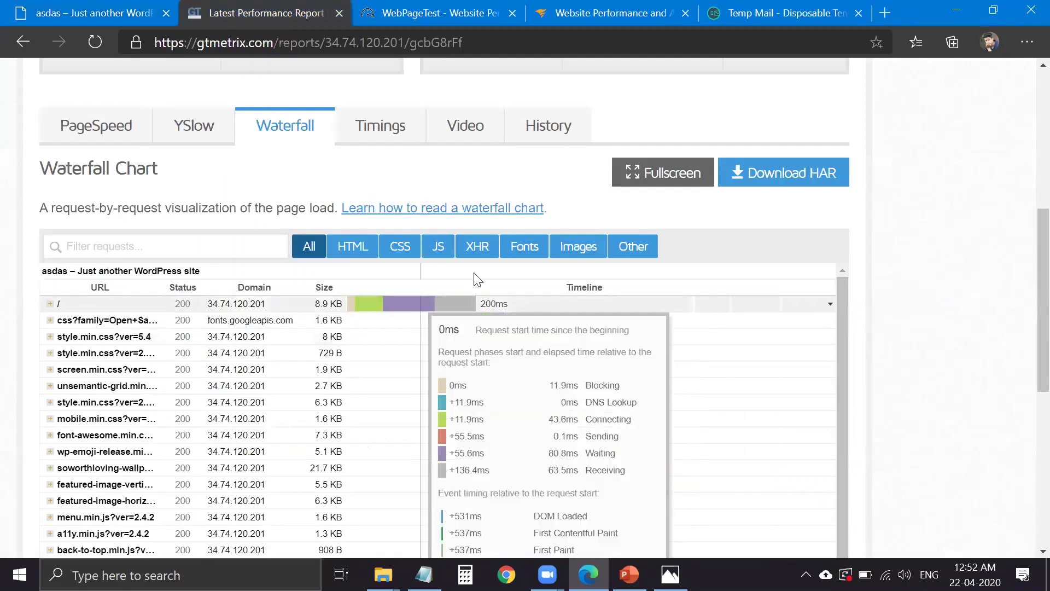
scroll(607, 285, "down", 1)
scroll(529, 369, "down", 1)
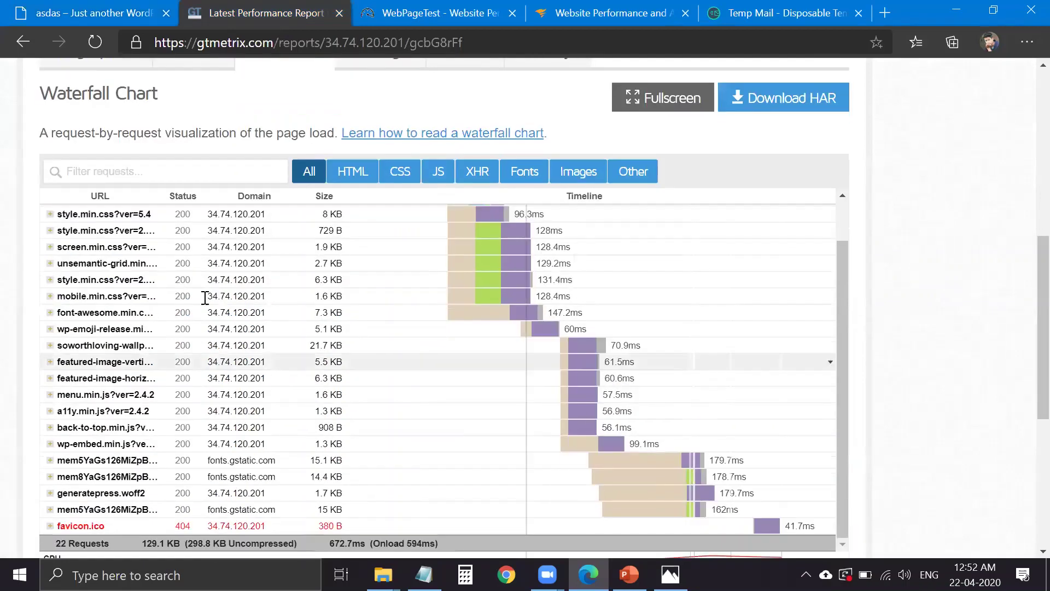
scroll(127, 240, "up", 1)
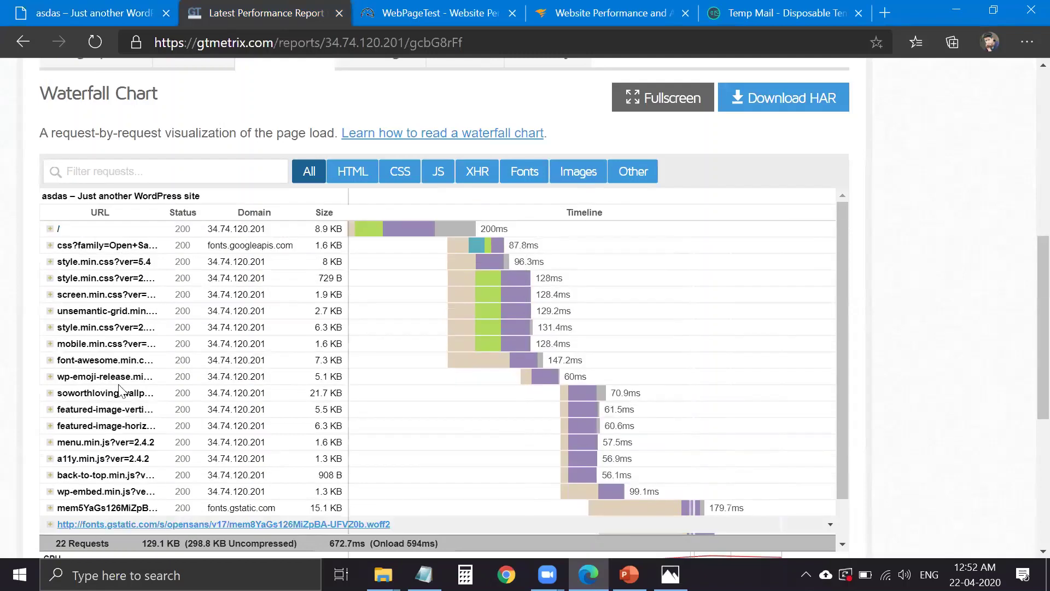
scroll(120, 284, "down", 1)
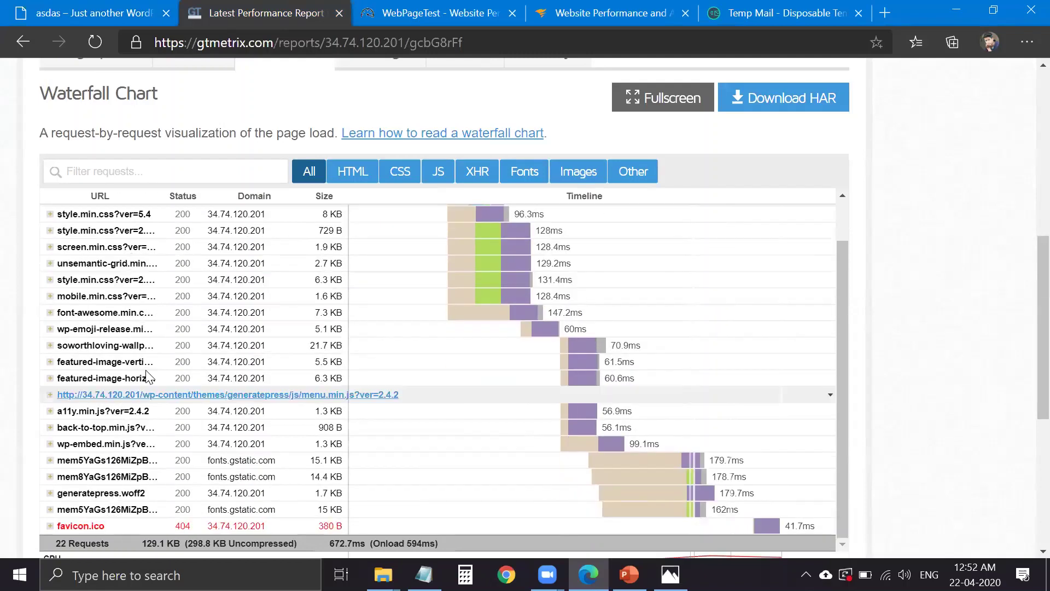
scroll(145, 306, "up", 1)
left_click(92, 13)
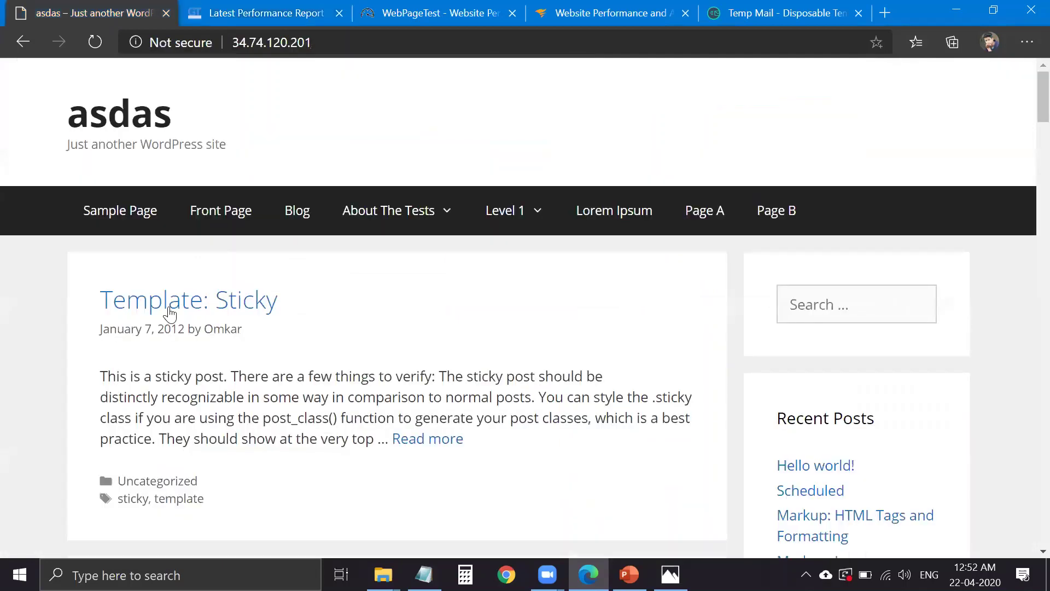
key("ctrl+Tab")
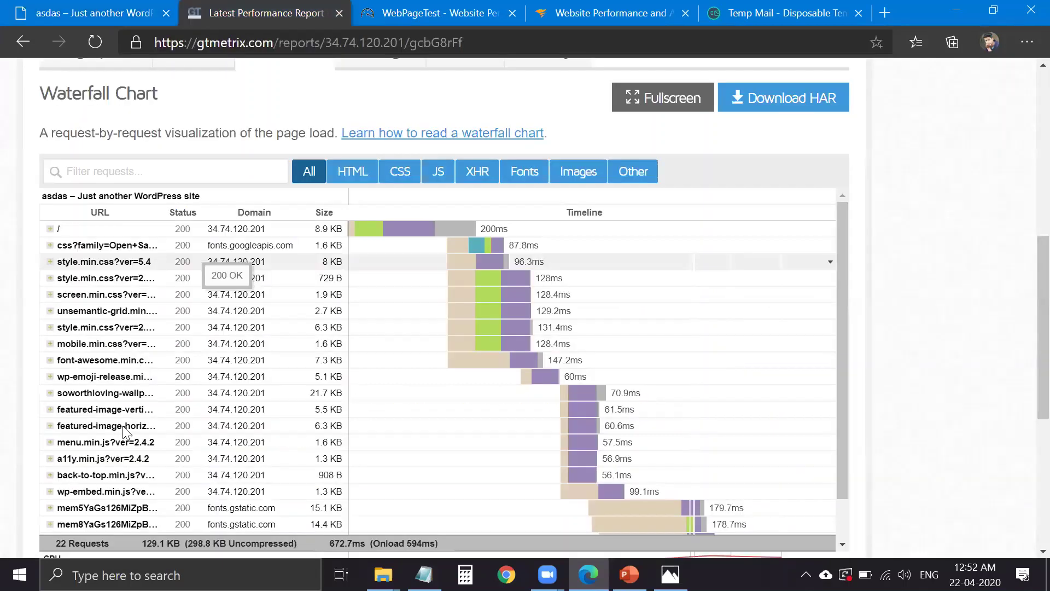
scroll(127, 457, "down", 1)
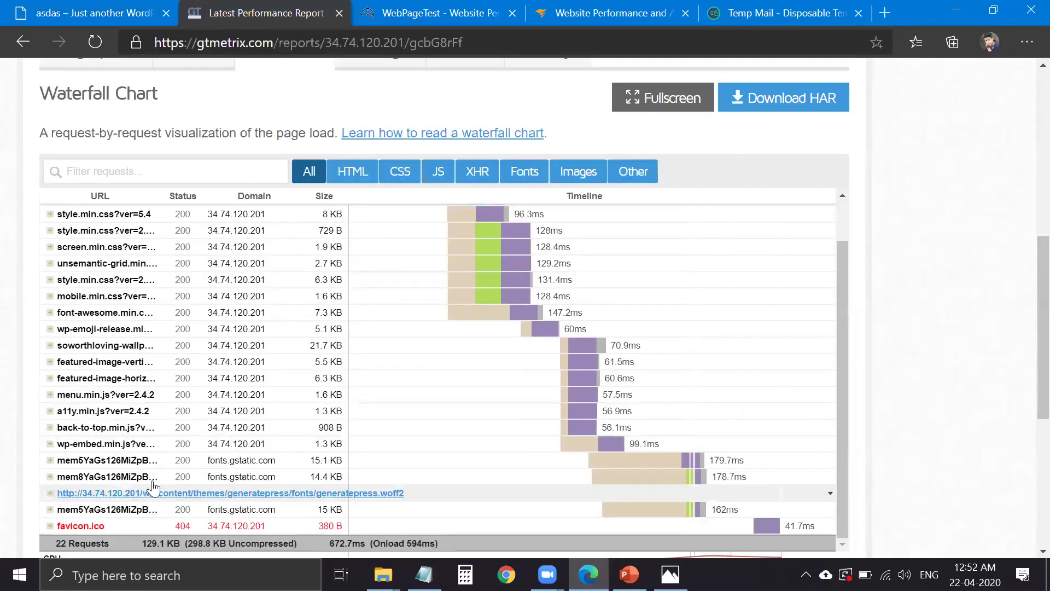
scroll(181, 410, "up", 2)
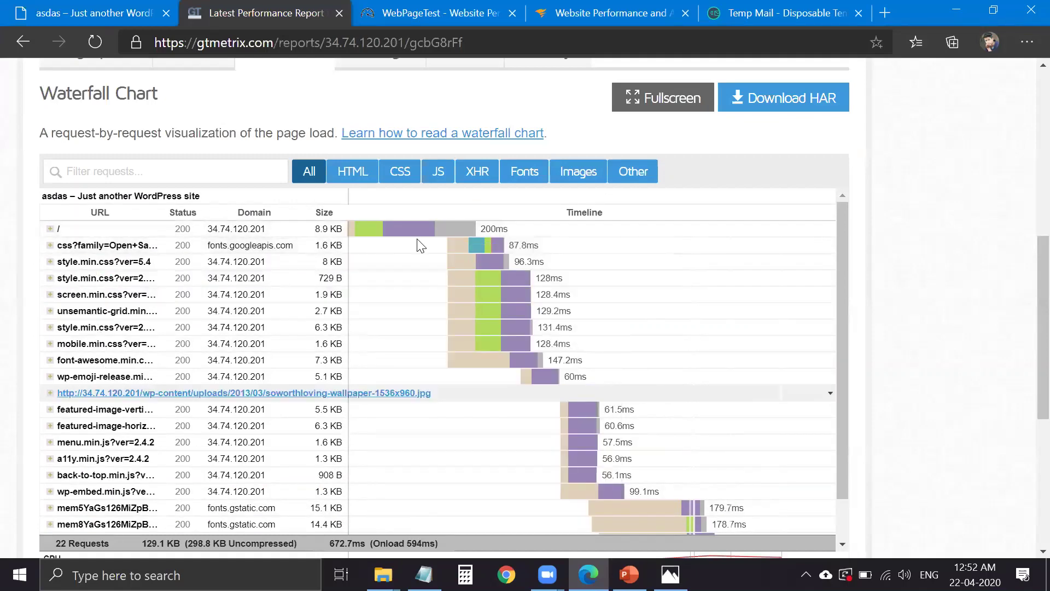
left_click(398, 170)
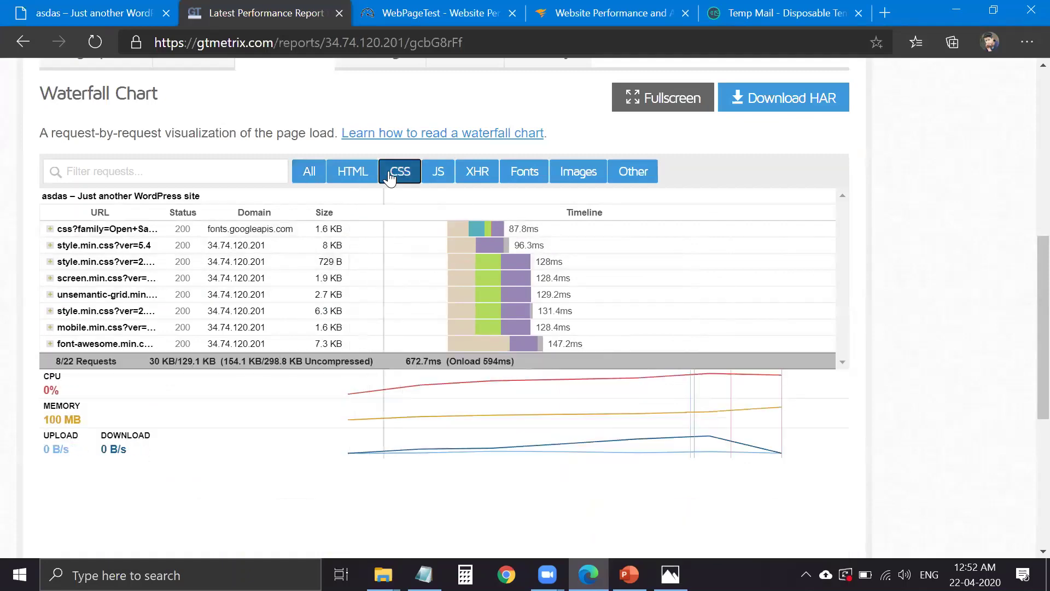
left_click(399, 171)
left_click(437, 171)
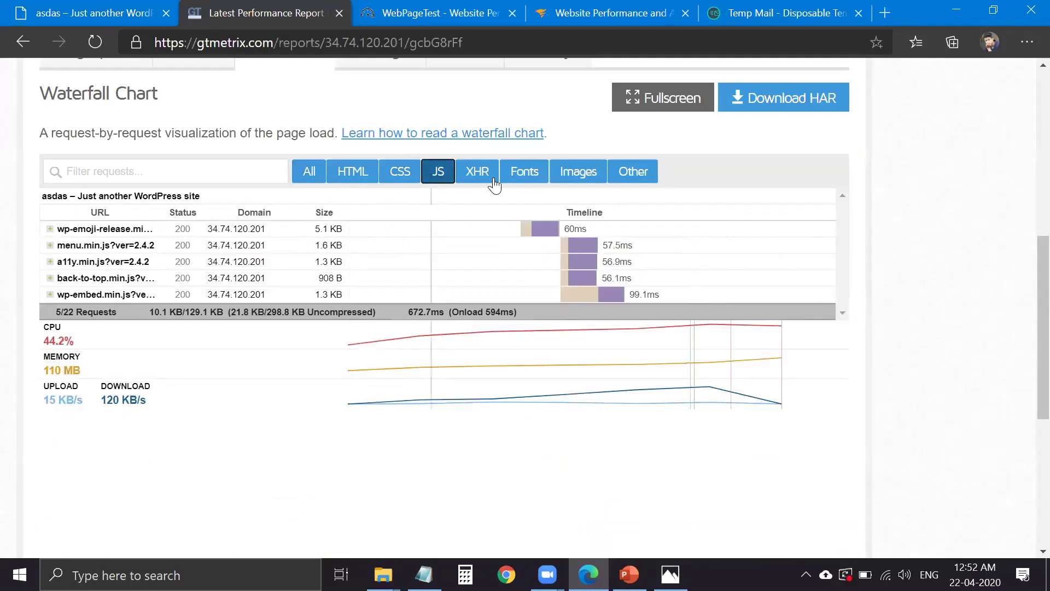
left_click(524, 171)
left_click(578, 171)
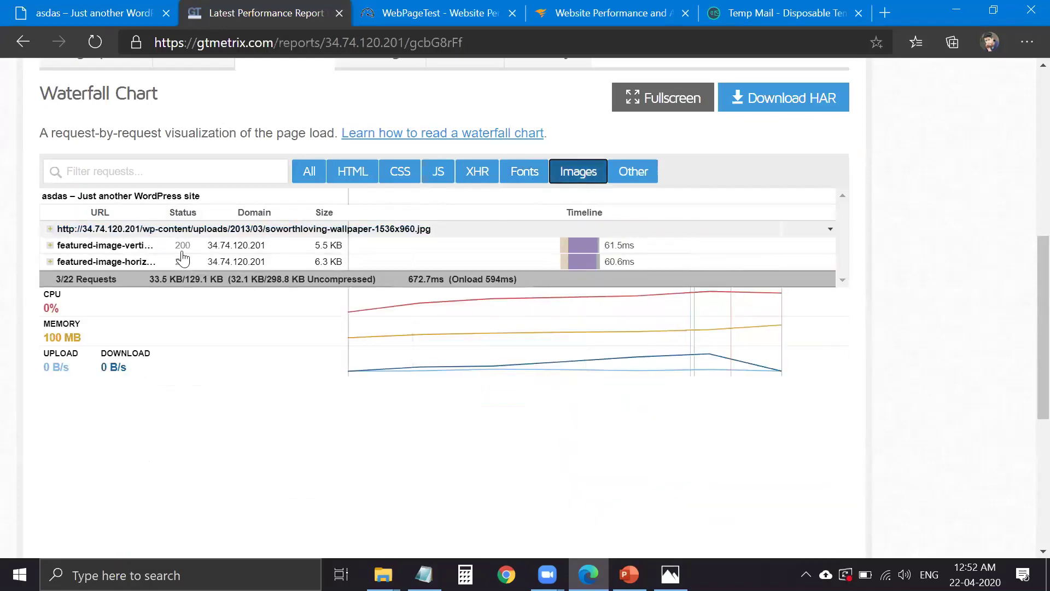
left_click(562, 182)
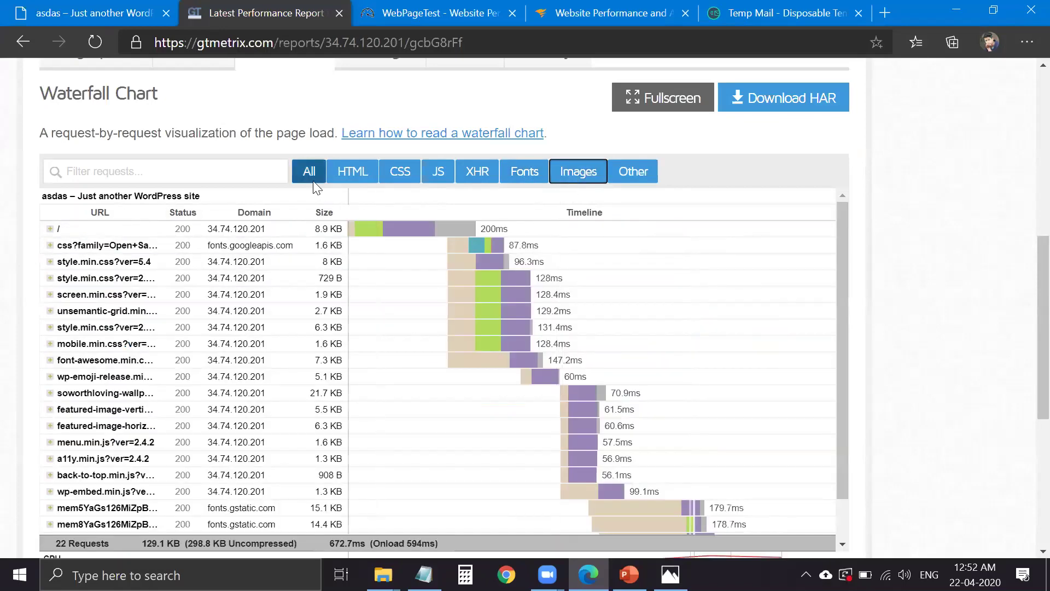
scroll(590, 393, "down", 2)
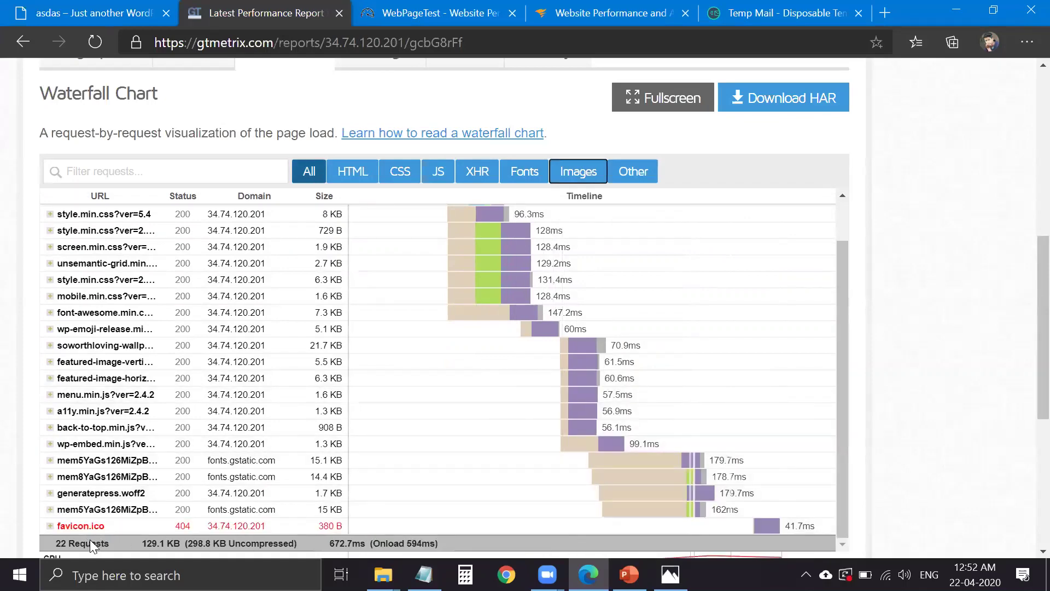
- Expand then collapse the favicon.ico 404 request details, peek at WordPress, and return to the waterfall
left_click(134, 529)
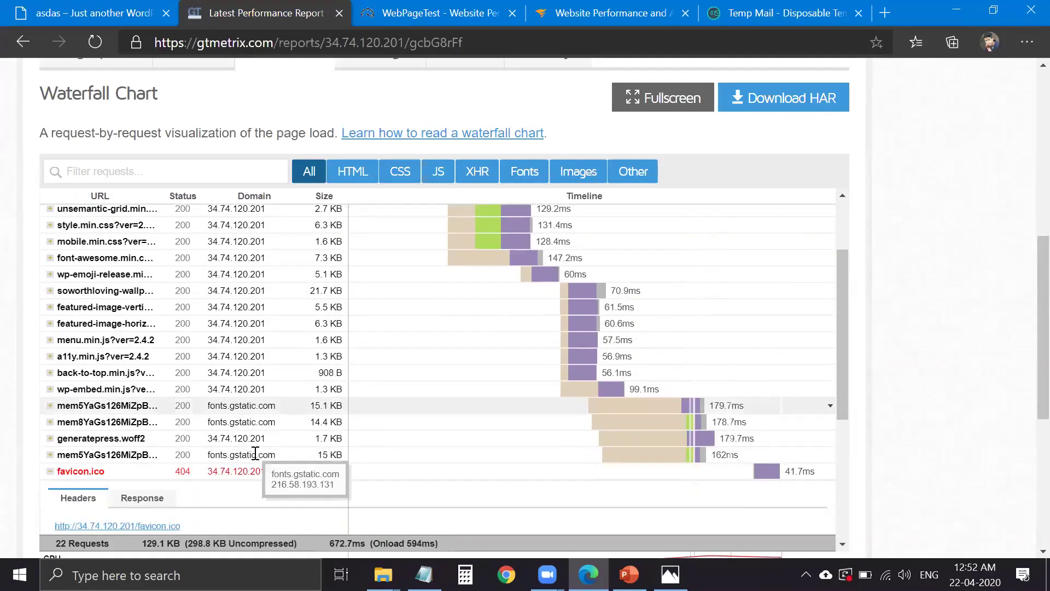
scroll(164, 503, "down", 3)
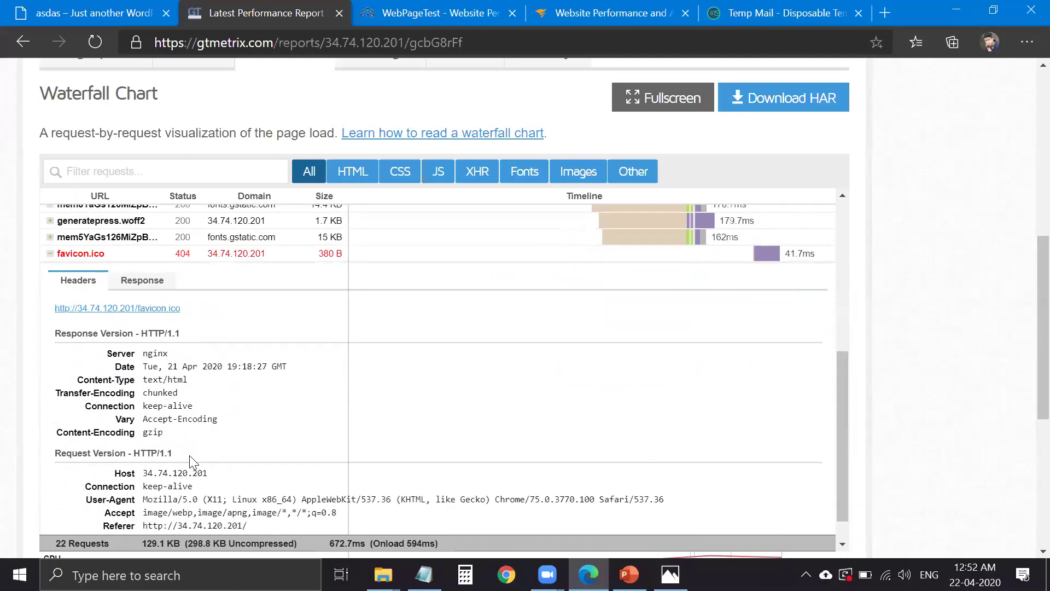
left_click(164, 257)
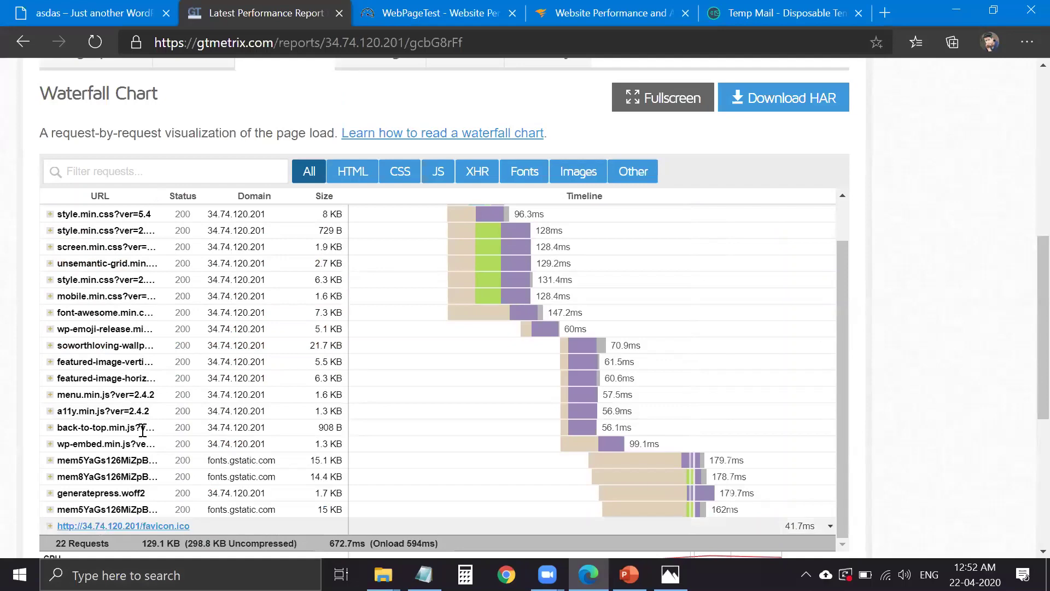
left_click(28, 15)
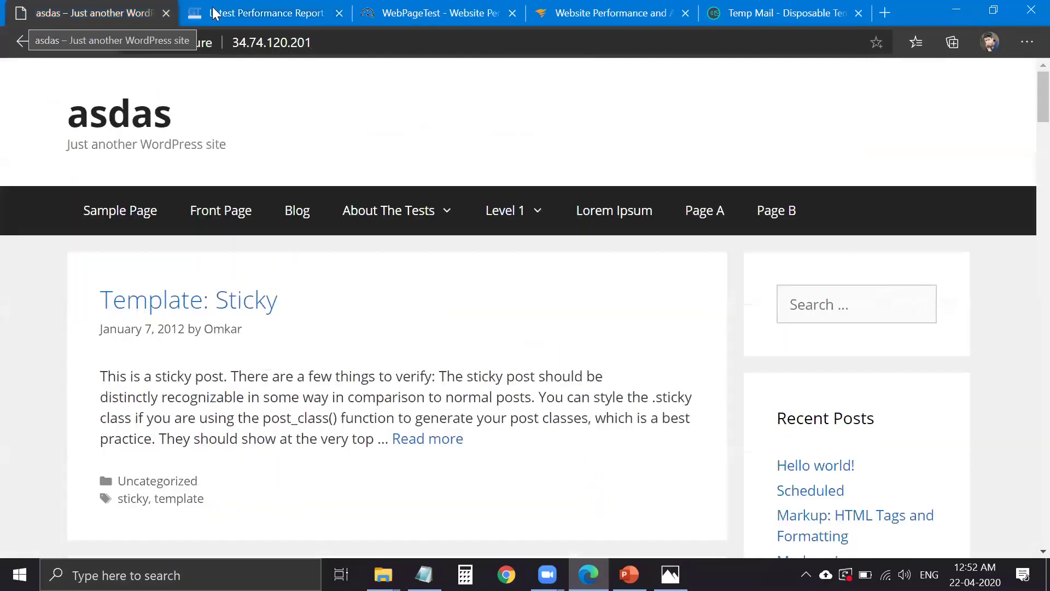
left_click(216, 13)
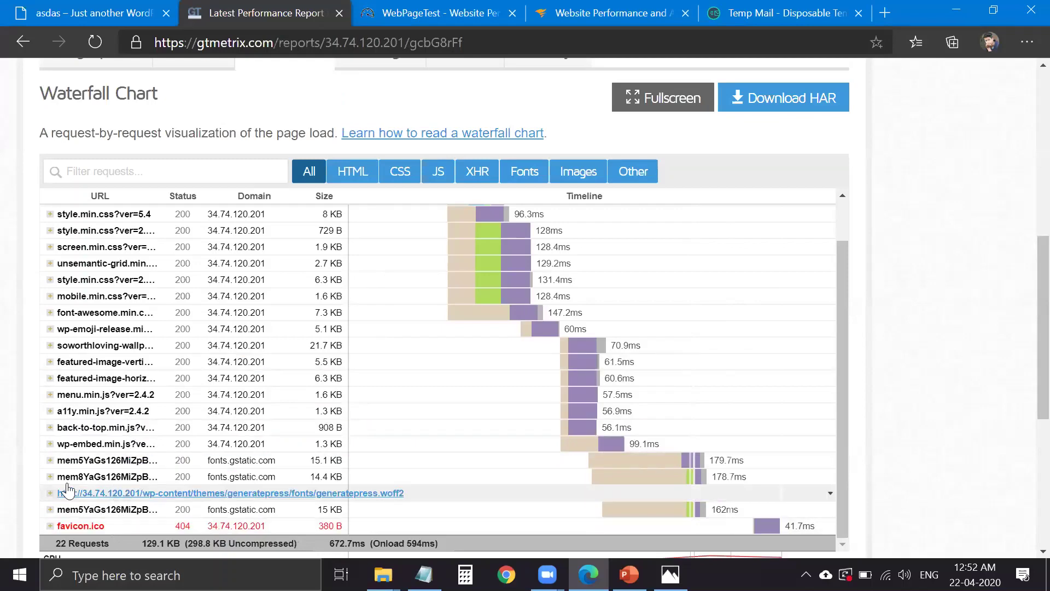
scroll(481, 368, "up", 5)
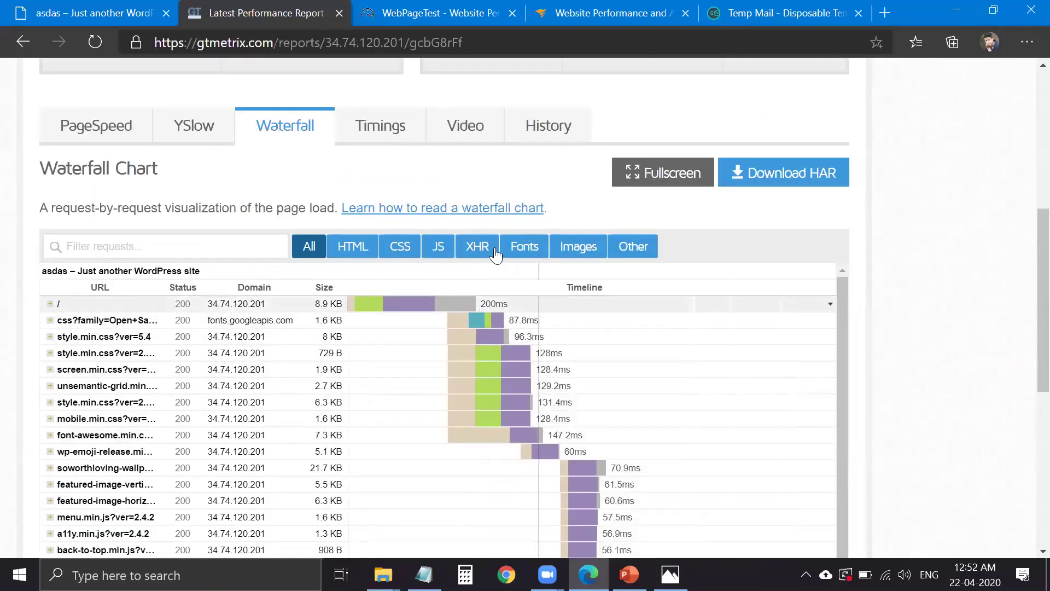
- Show the PageSpeed recommendations and toggle Serve scaled images, rated B (86)
scroll(438, 266, "up", 4)
scroll(496, 332, "up", 3)
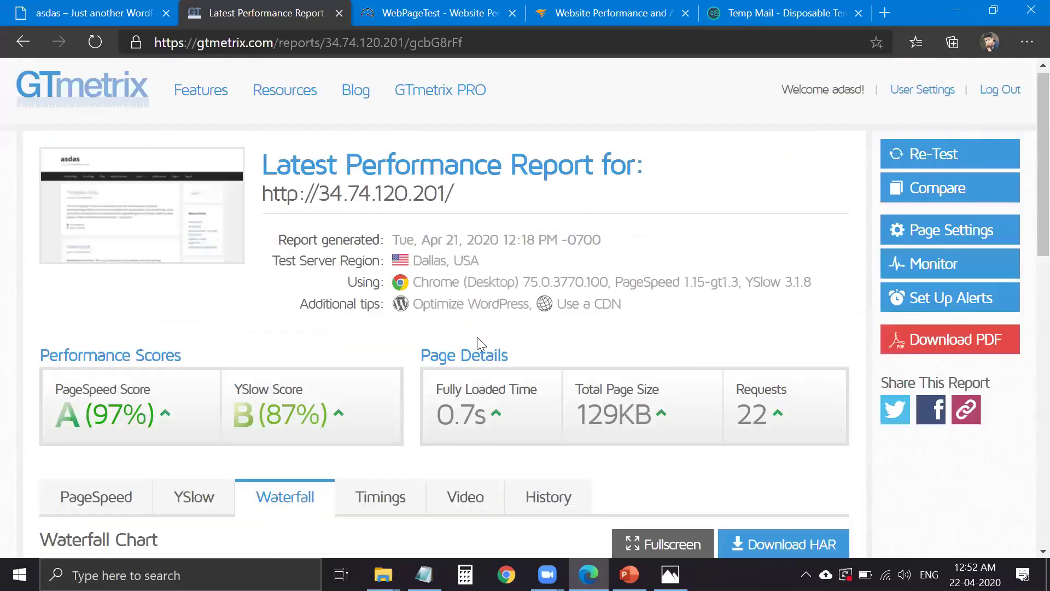
scroll(229, 383, "down", 3)
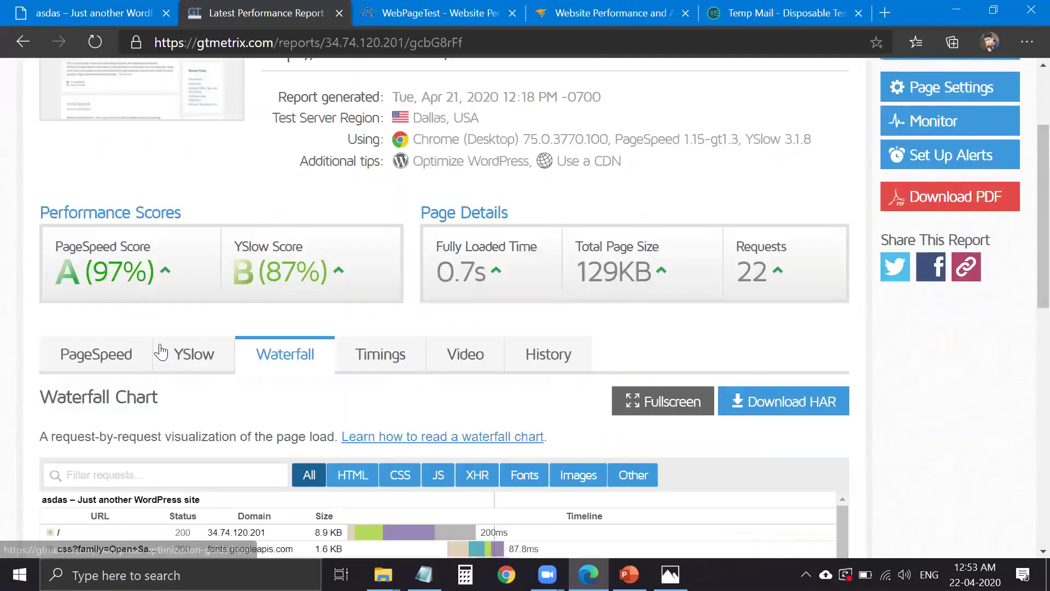
left_click(148, 378)
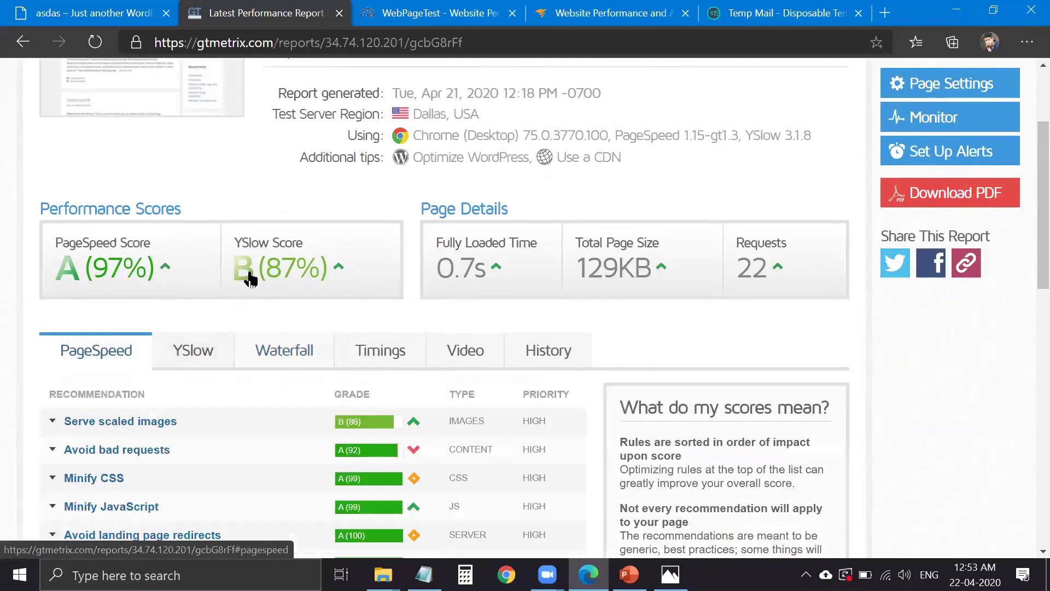
scroll(246, 289, "down", 3)
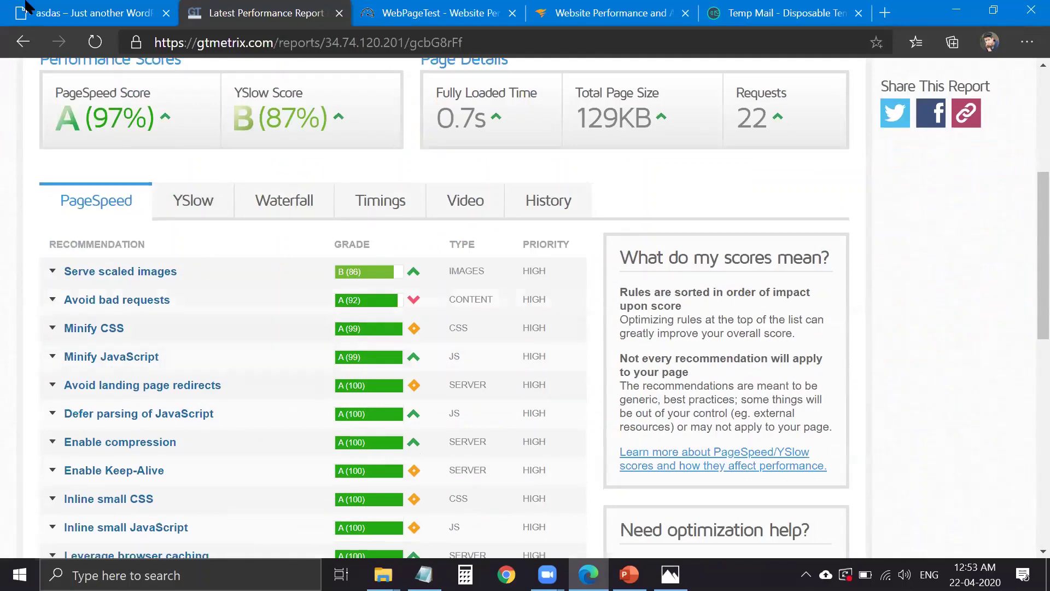
left_click(198, 276)
left_click(199, 276)
left_click(403, 270)
- Scroll through the wallpaper image post on the WordPress site, then go back to the GTmetrix report
key("ctrl+shift+Tab")
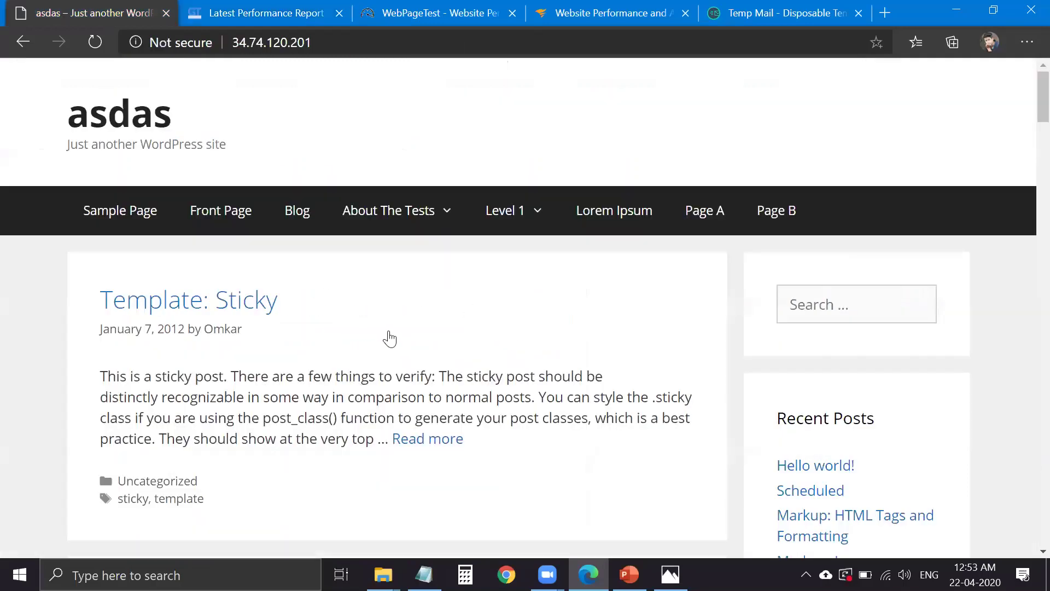
scroll(419, 394, "down", 3)
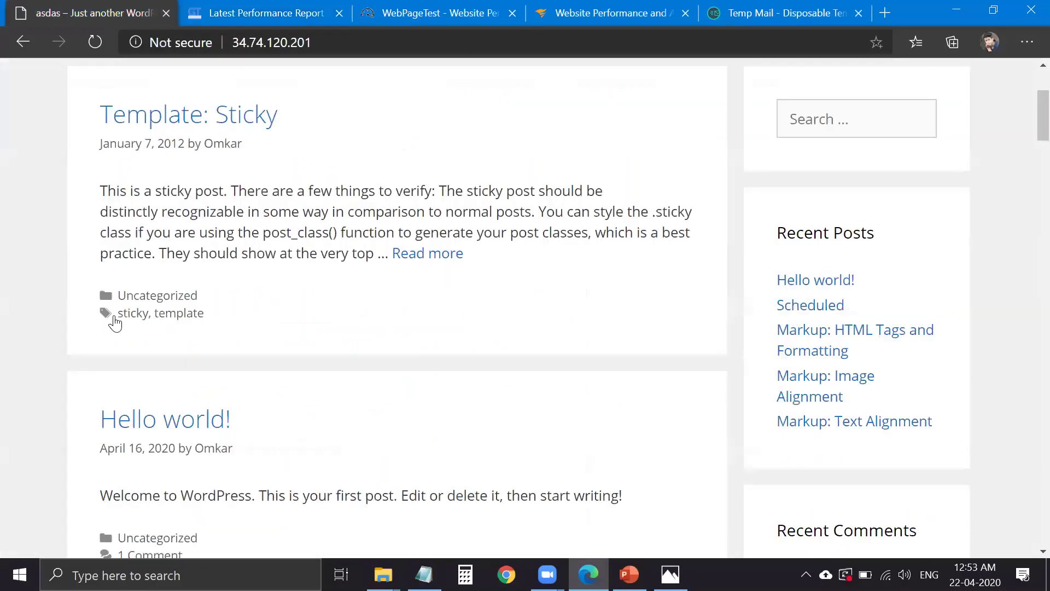
scroll(213, 387, "down", 4)
scroll(216, 372, "down", 20)
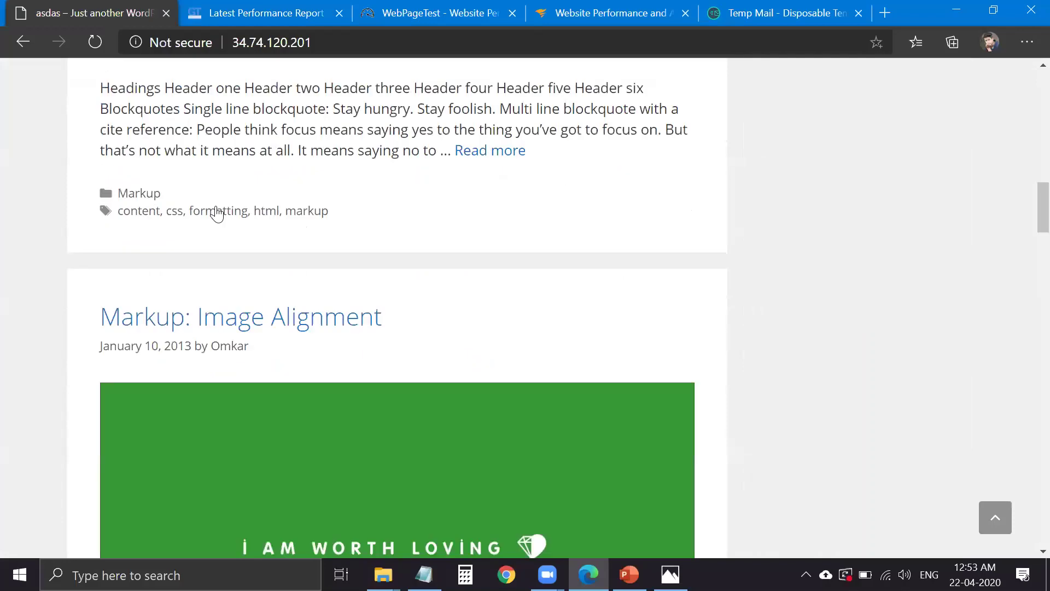
scroll(224, 57, "up", 4)
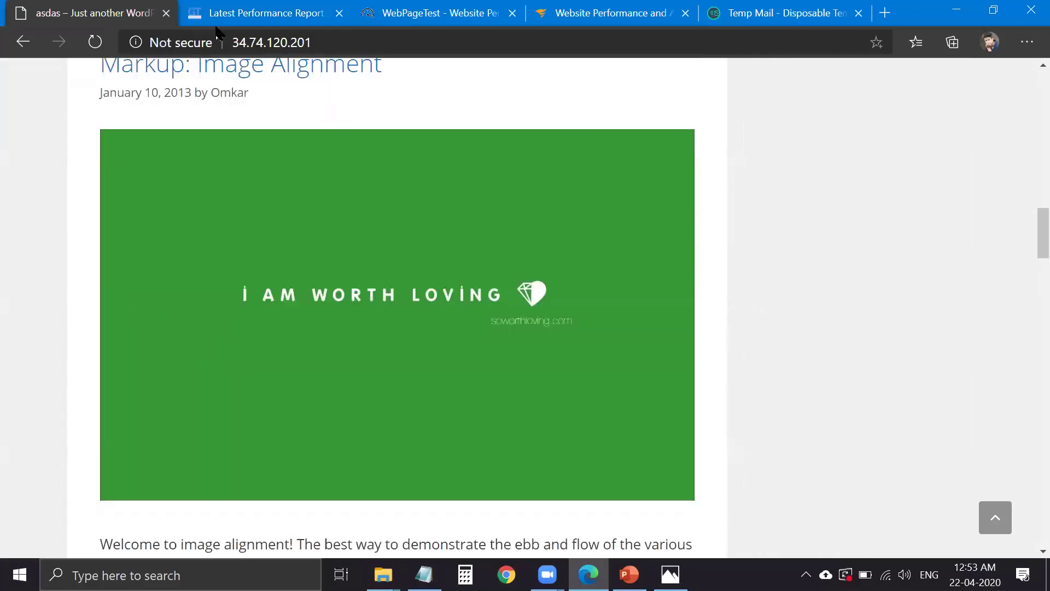
scroll(261, 221, "up", 1)
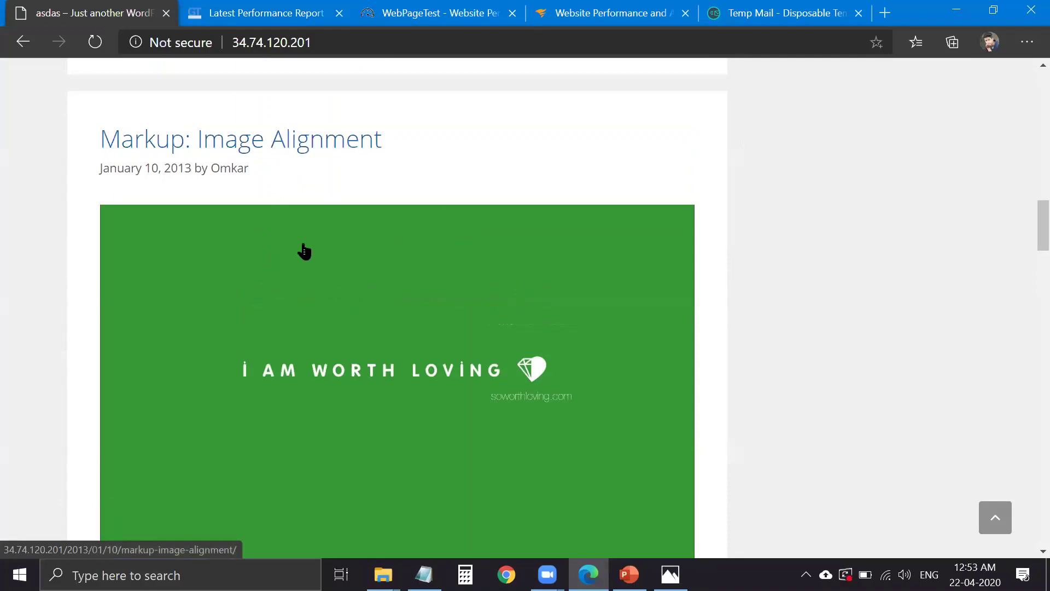
left_click(273, 14)
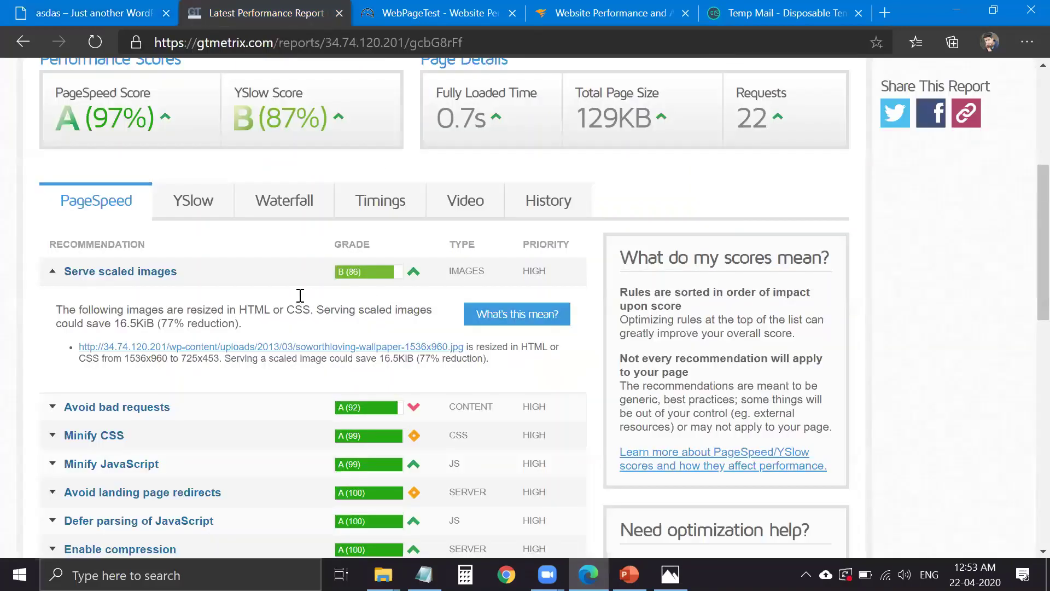
- Collapse Serve scaled images, check the page load timings, then move on to WebPageTest
left_click(239, 302)
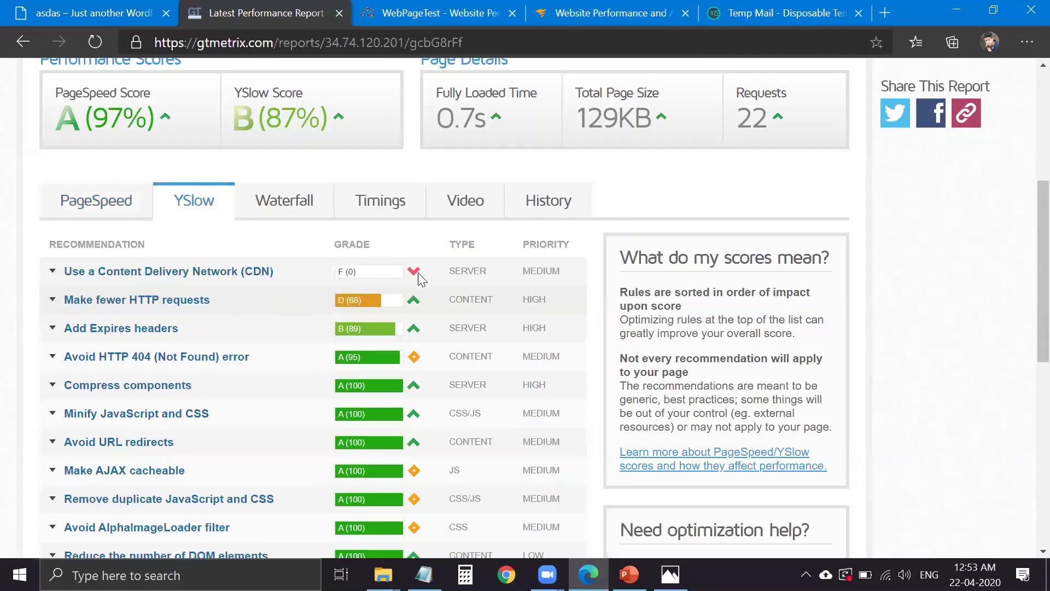
left_click(415, 213)
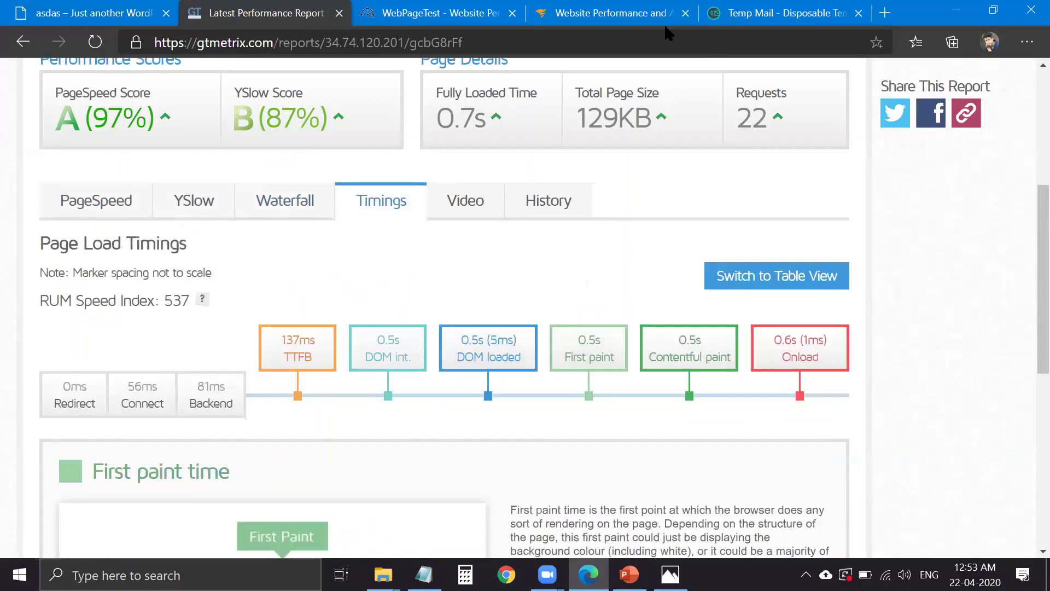
key("ctrl+Tab")
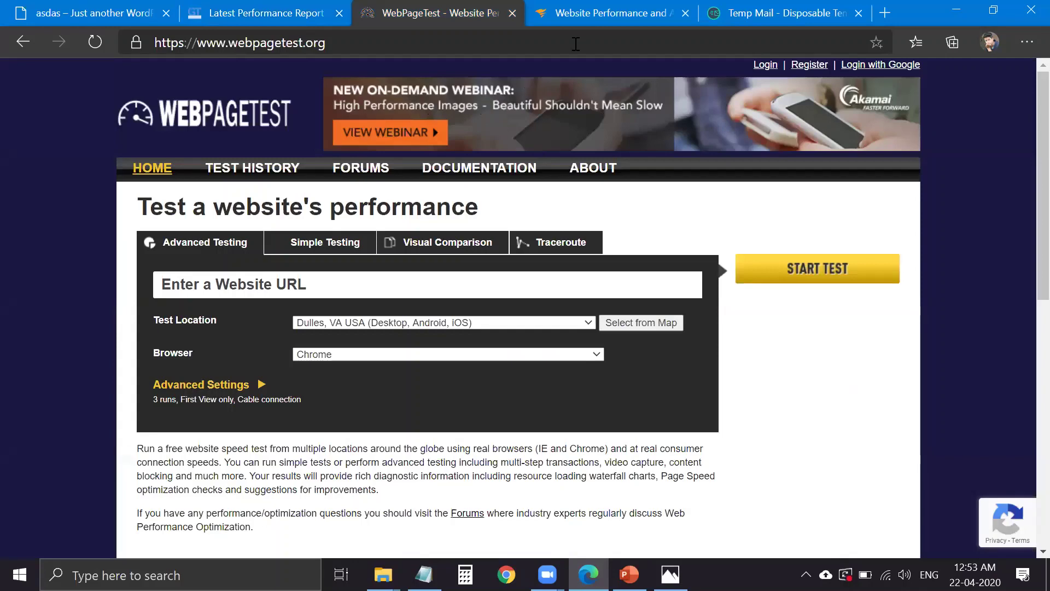
- Switch over to the Pingdom site and look it over
key("ctrl+Tab")
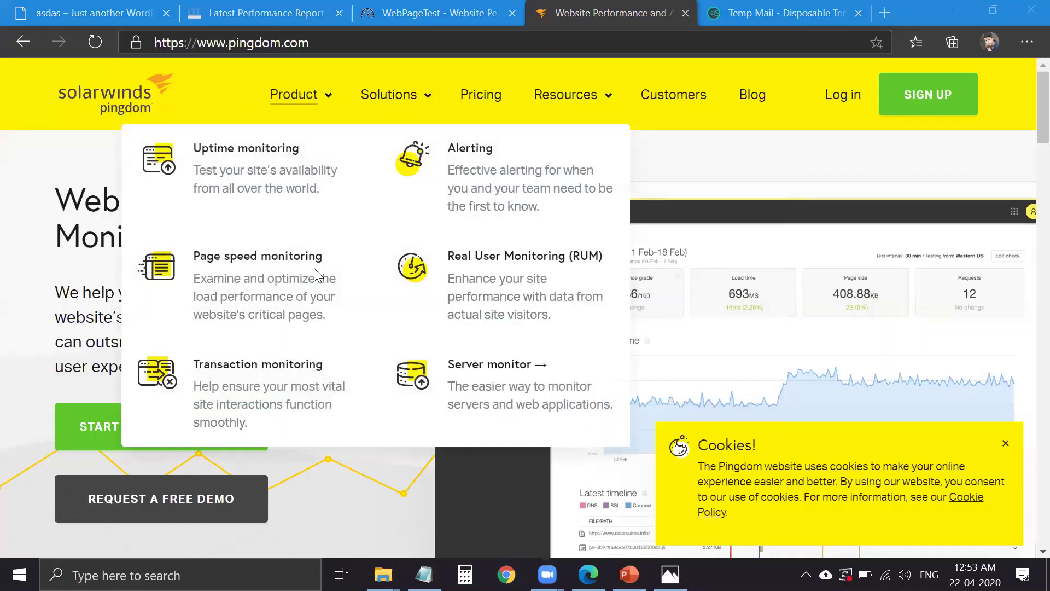
scroll(346, 309, "up", 4)
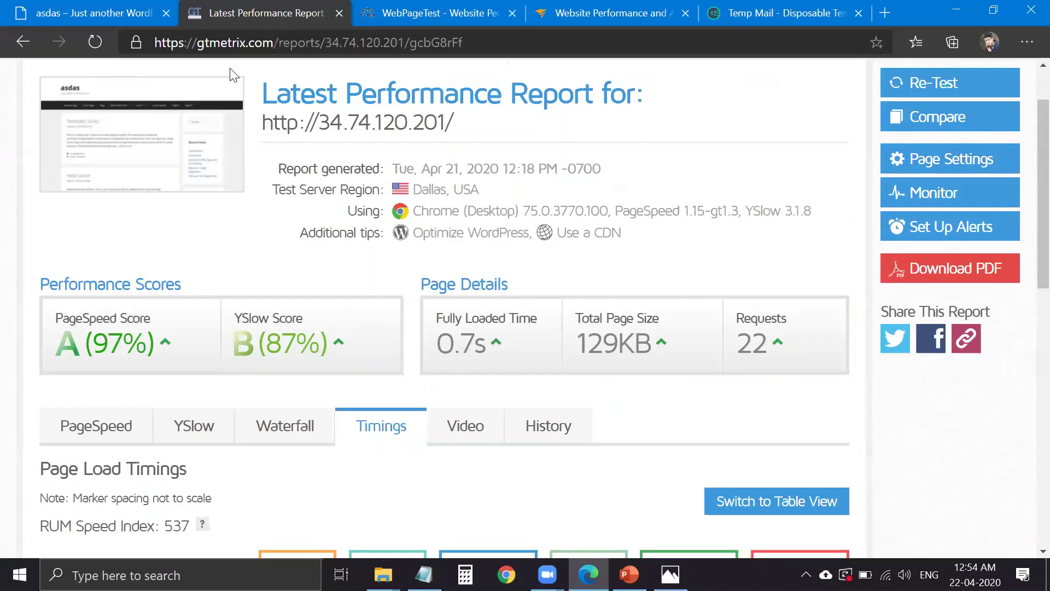
- Open the YSlow recommendations and expand Add Expires headers
scroll(216, 328, "down", 3)
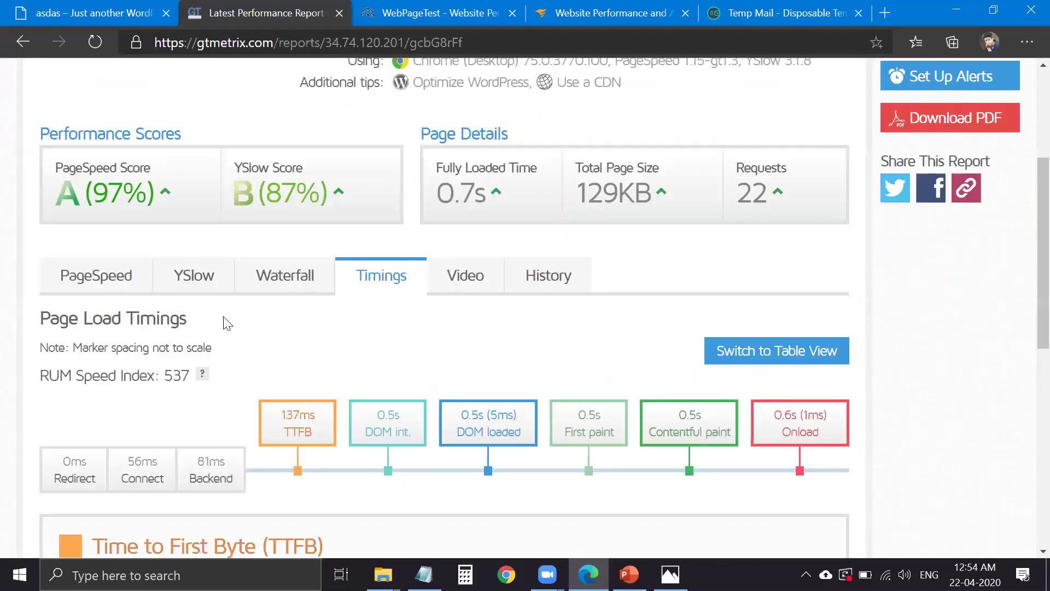
left_click(213, 281)
scroll(228, 373, "down", 2)
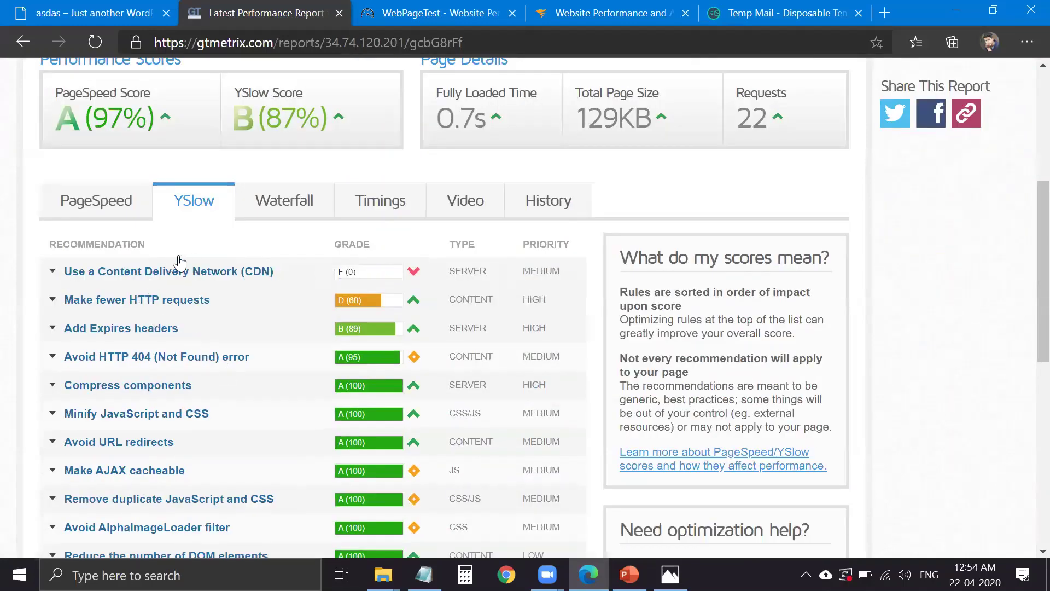
scroll(192, 262, "down", 2)
left_click(191, 261)
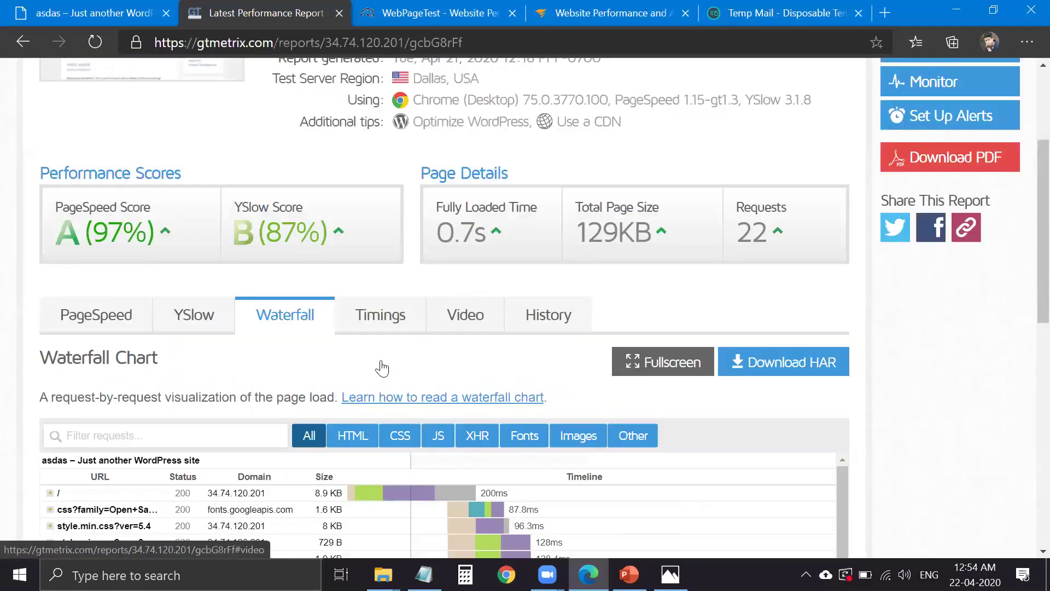
scroll(382, 367, "up", 1)
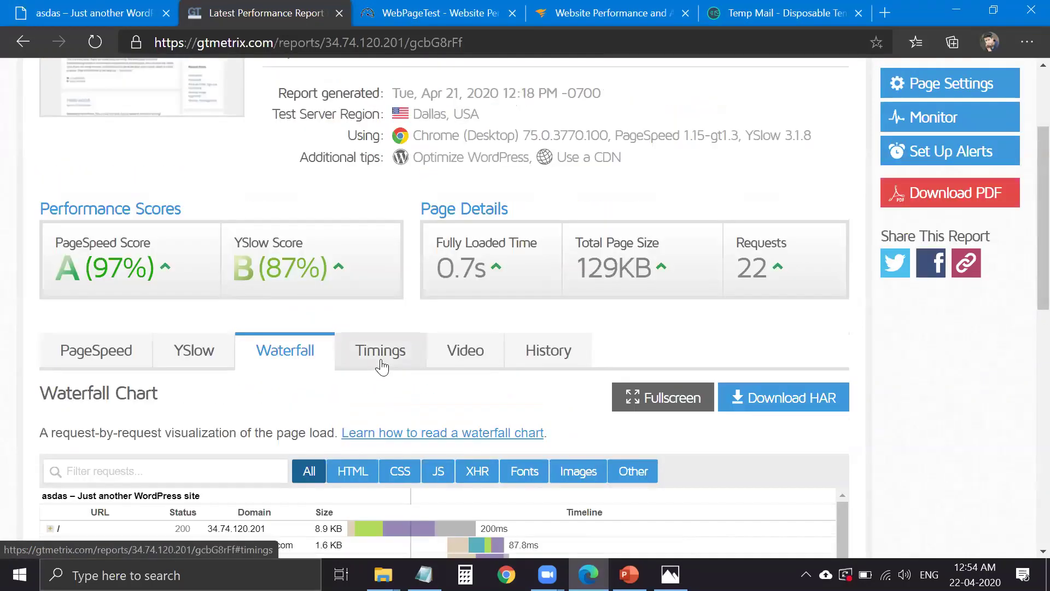
- Compare the page load timings with YSlow and highlight the Fully Loaded Time label
left_click(382, 366)
scroll(235, 271, "down", 2)
left_click(232, 272)
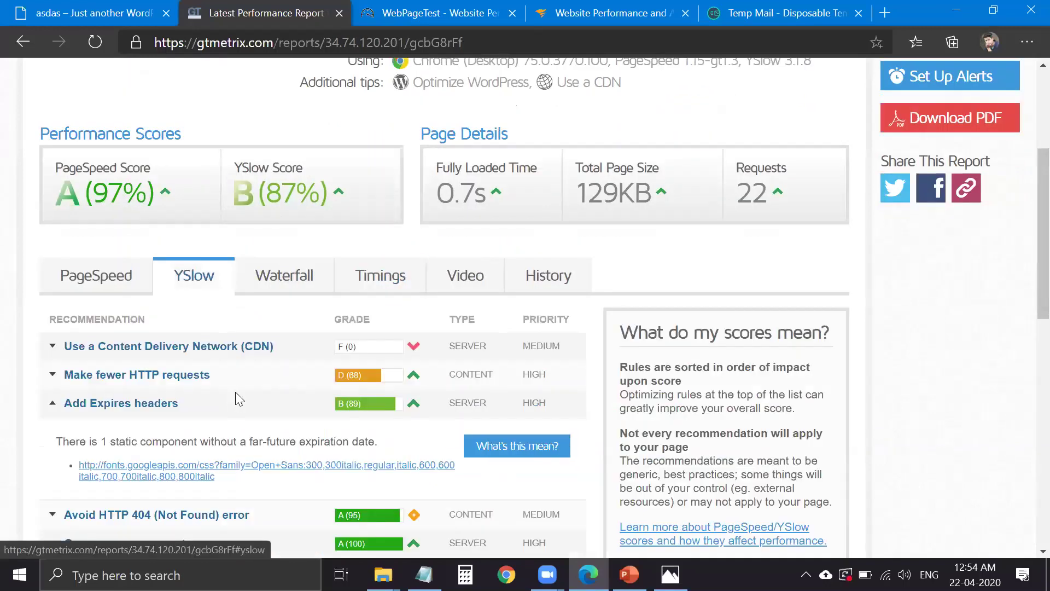
scroll(284, 355, "up", 2)
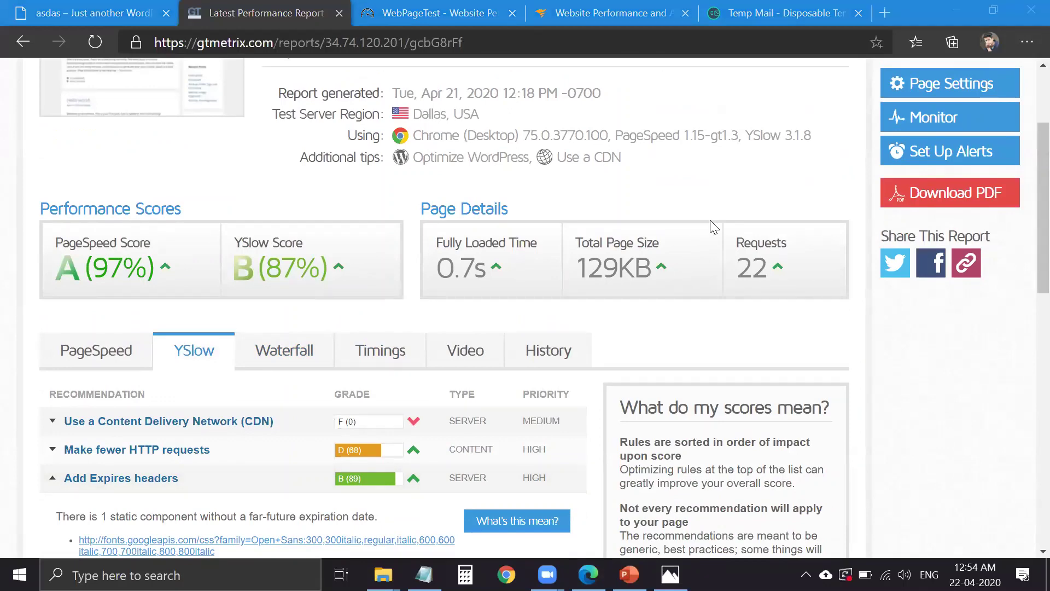
scroll(364, 218, "up", 3)
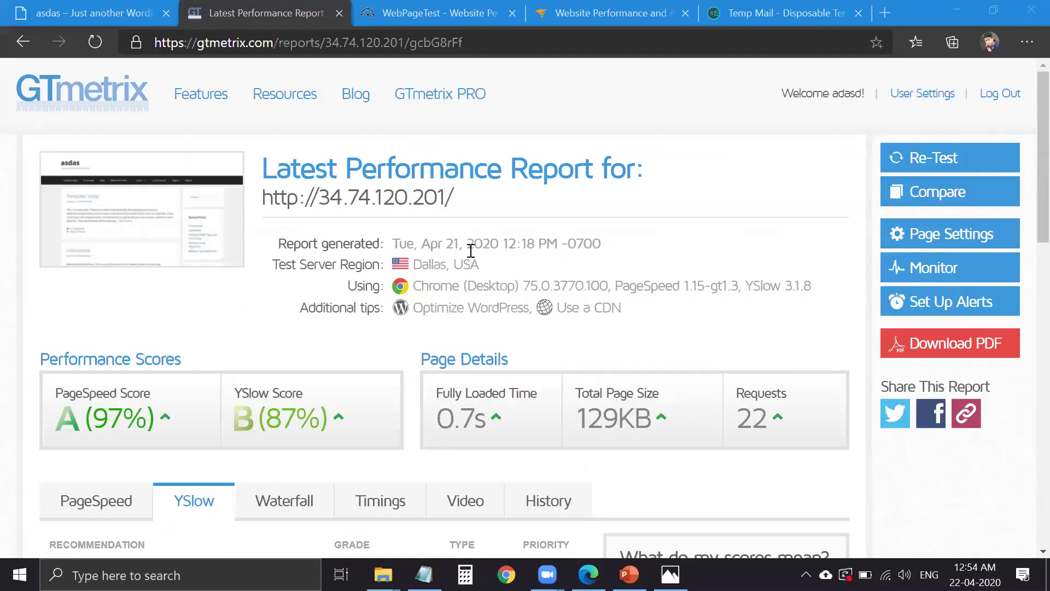
scroll(439, 254, "down", 3)
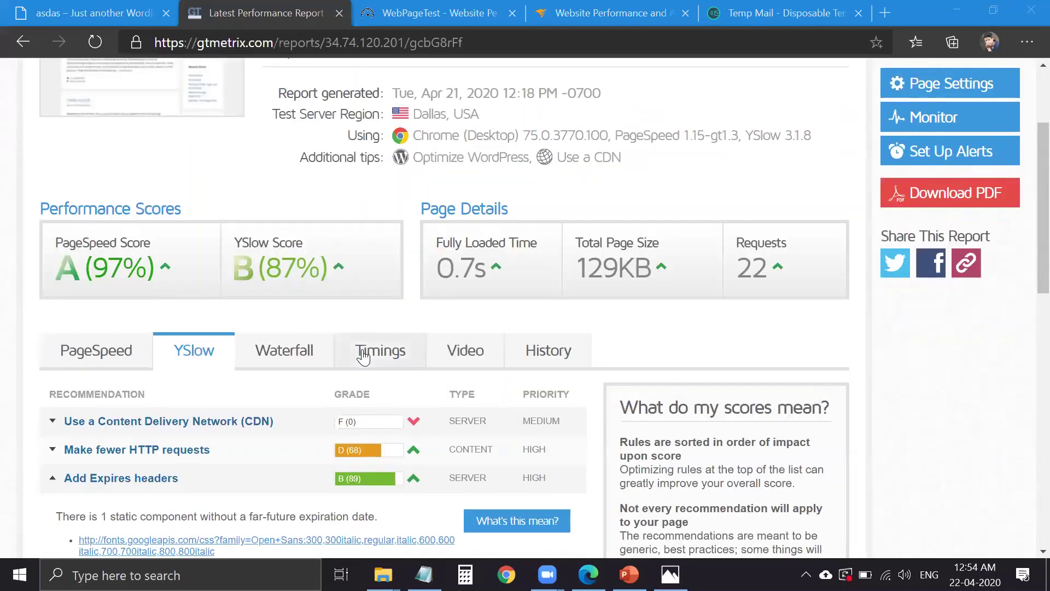
scroll(281, 352, "down", 1)
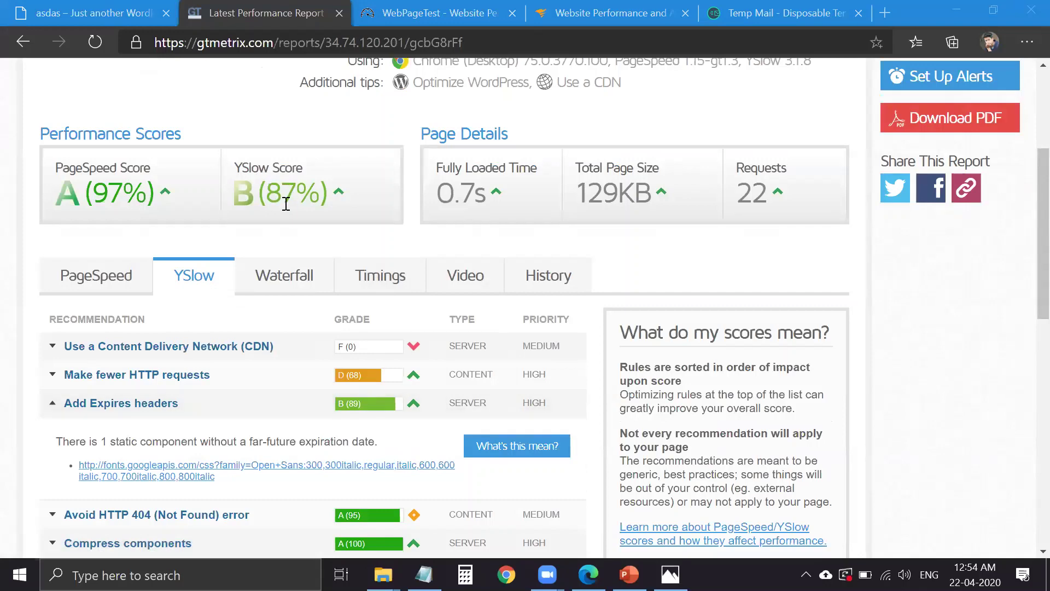
scroll(285, 203, "up", 1)
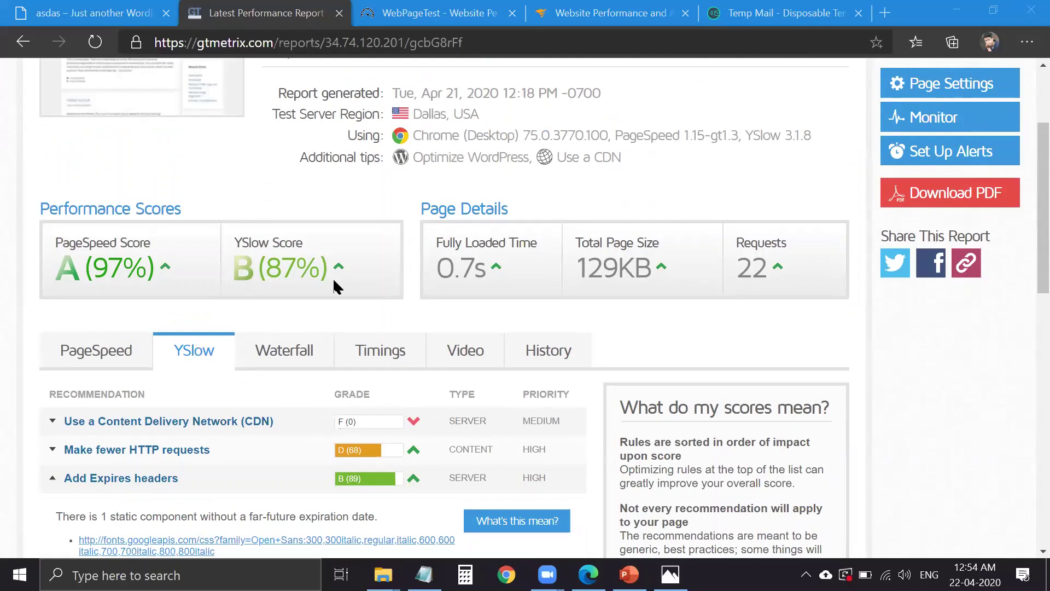
scroll(333, 285, "up", 1)
triple_click(450, 322)
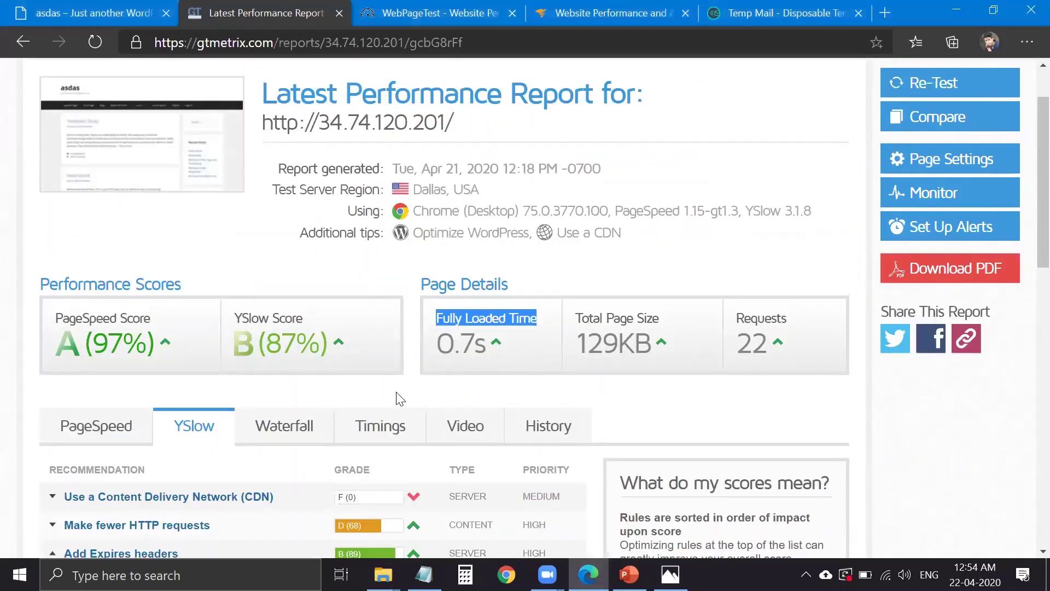
- Flip through the waterfall chart and timings, returning to the YSlow recommendations
left_click(323, 433)
scroll(429, 295, "down", 1)
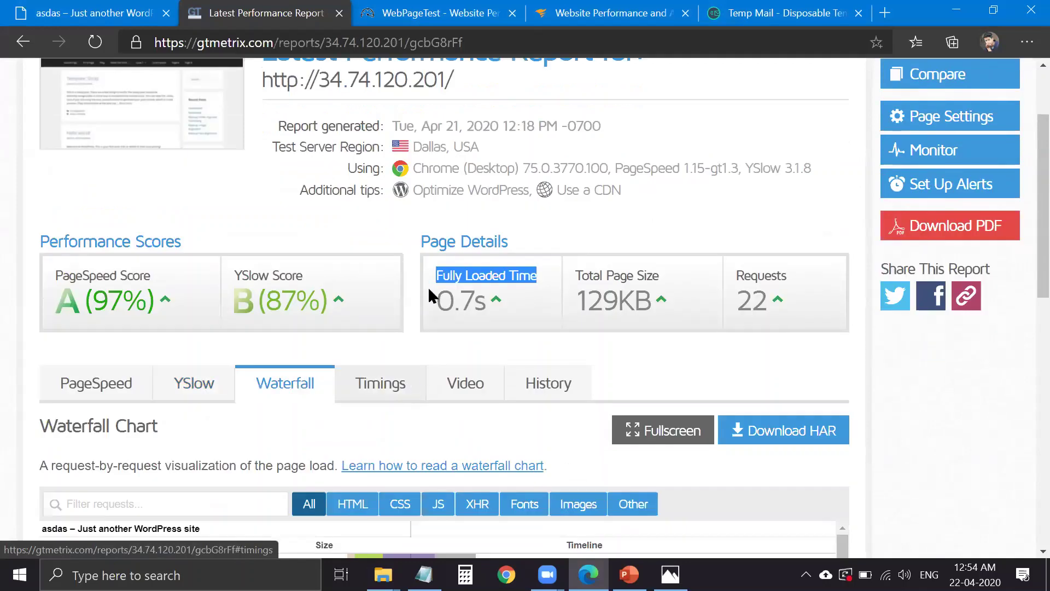
scroll(428, 287, "down", 1)
left_click(383, 282)
left_click(164, 287)
scroll(150, 345, "down", 1)
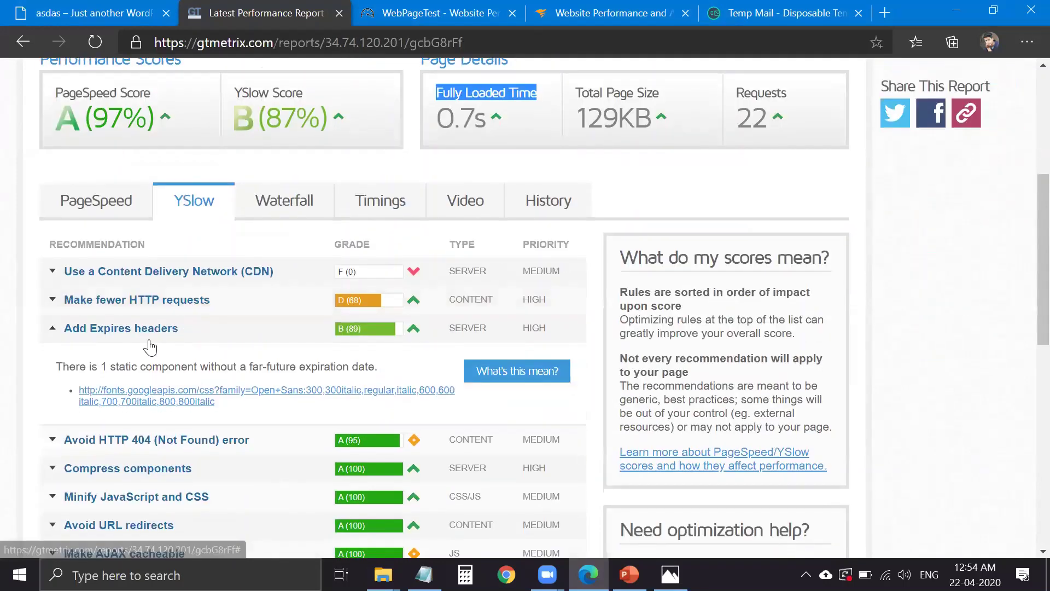
- Toggle the Add Expires headers and Minify JavaScript and CSS recommendation details
left_click(188, 290)
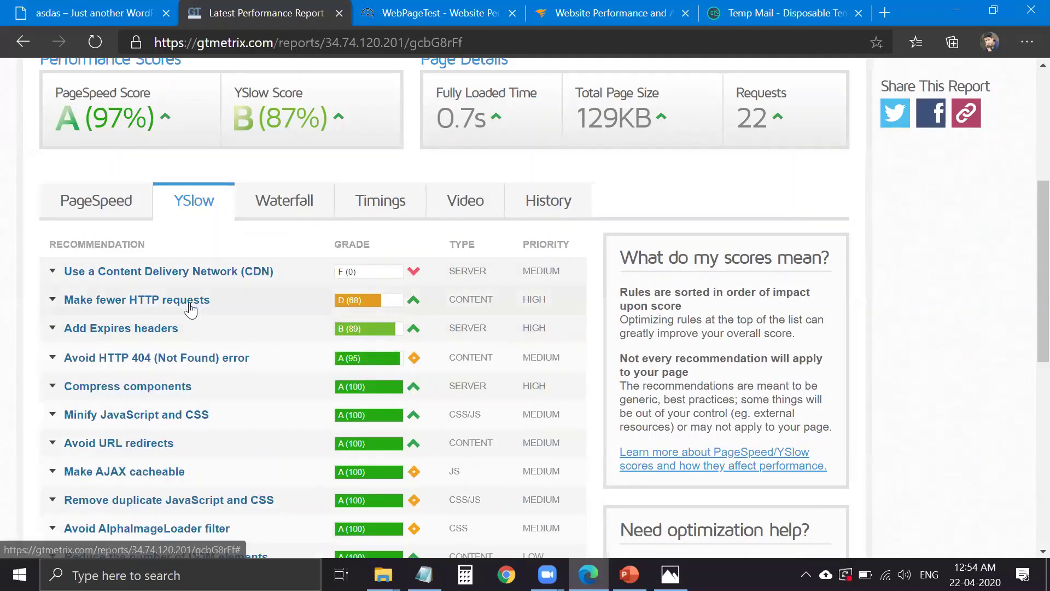
left_click(195, 420)
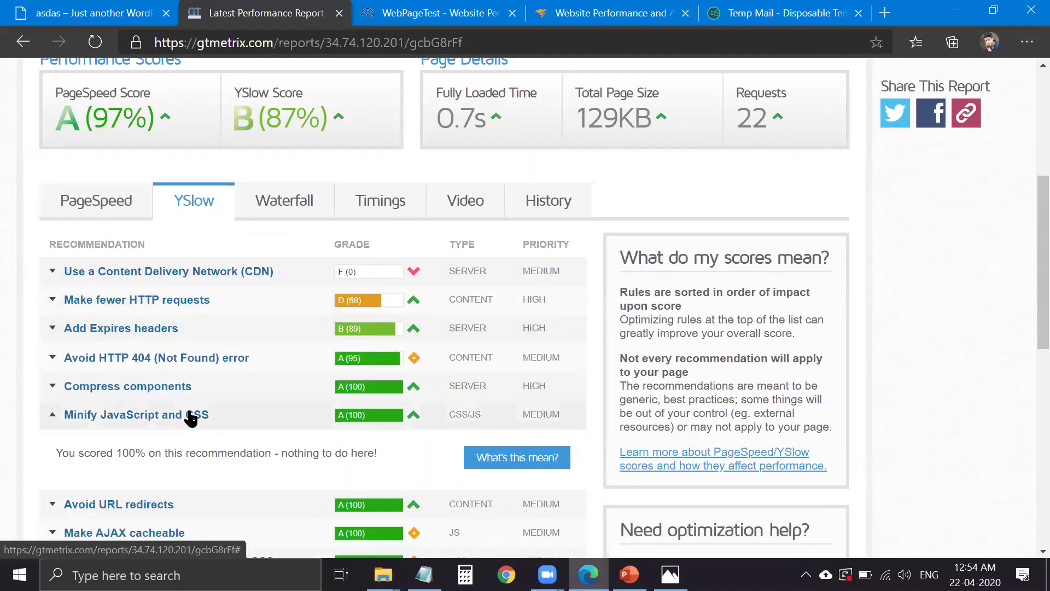
scroll(196, 423, "down", 1)
left_click(202, 350)
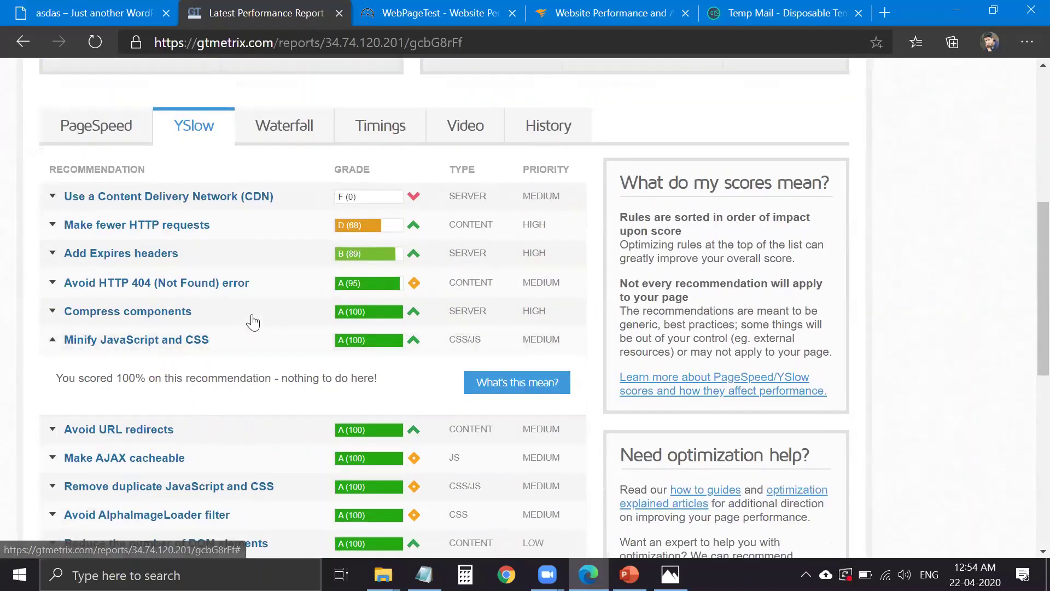
left_click(281, 258)
left_click(249, 260)
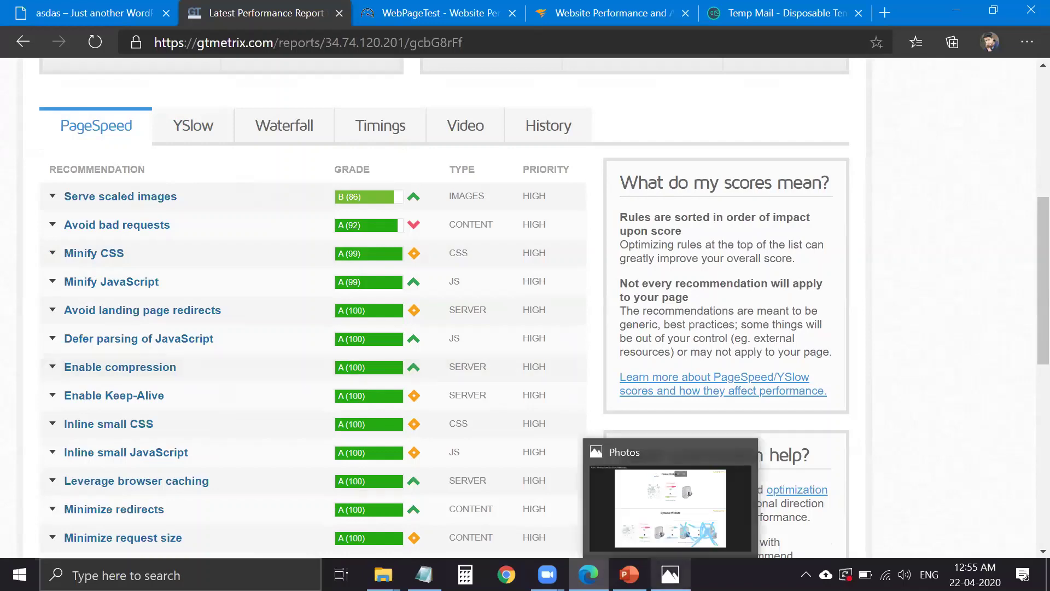
left_click(629, 574)
left_click_drag(134, 249, 157, 257)
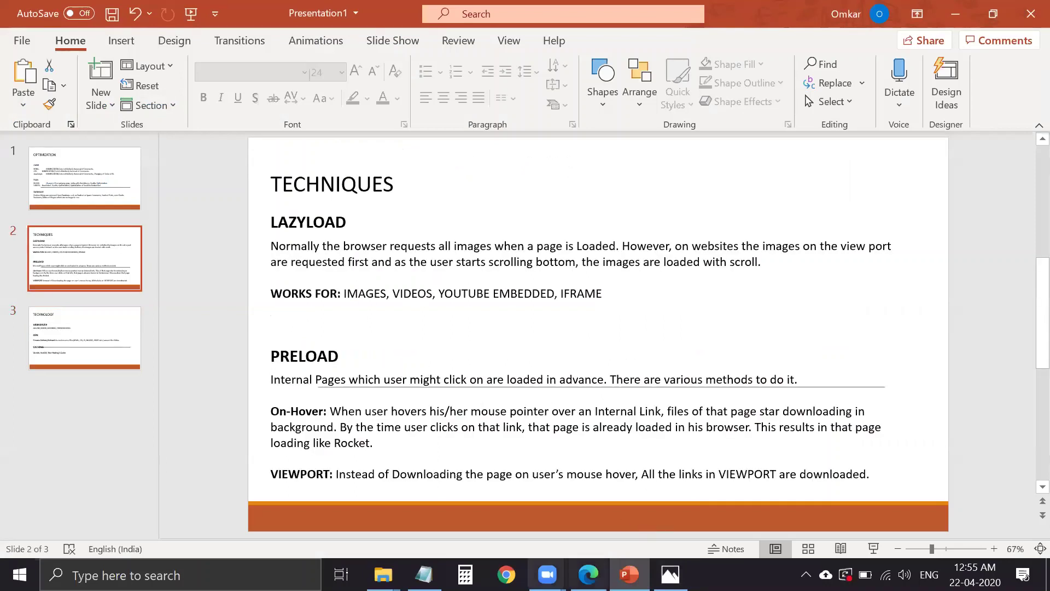
left_click(588, 574)
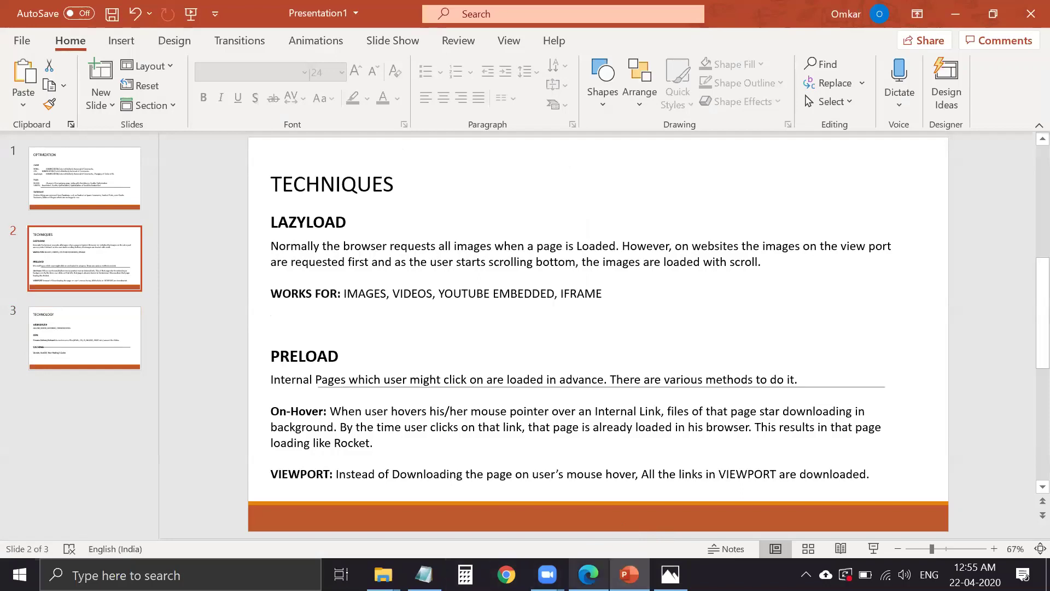
scroll(735, 266, "up", 3)
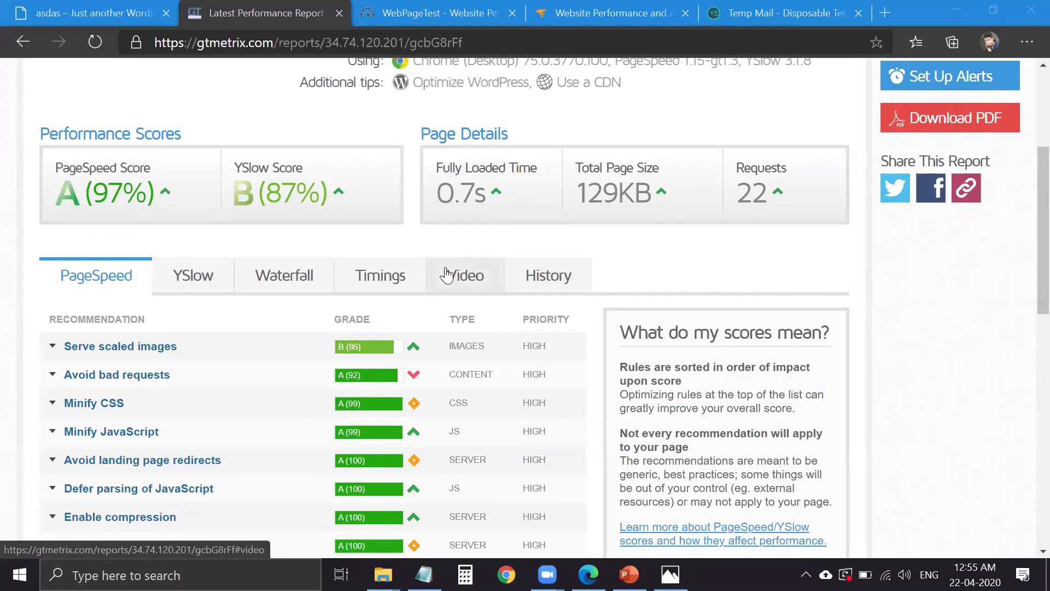
scroll(523, 276, "up", 4)
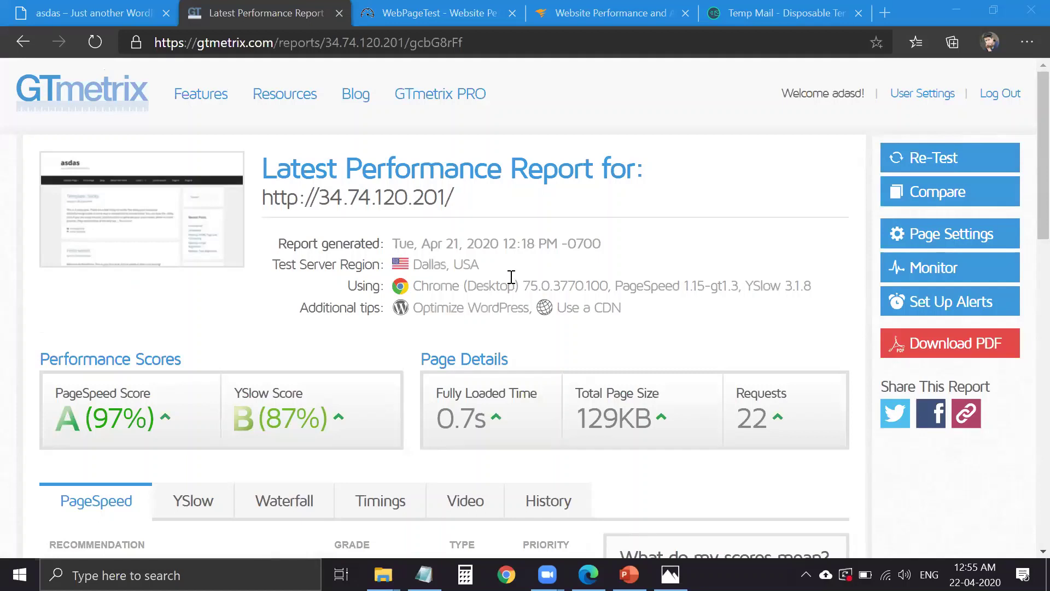
left_click(109, 11)
left_click(255, 13)
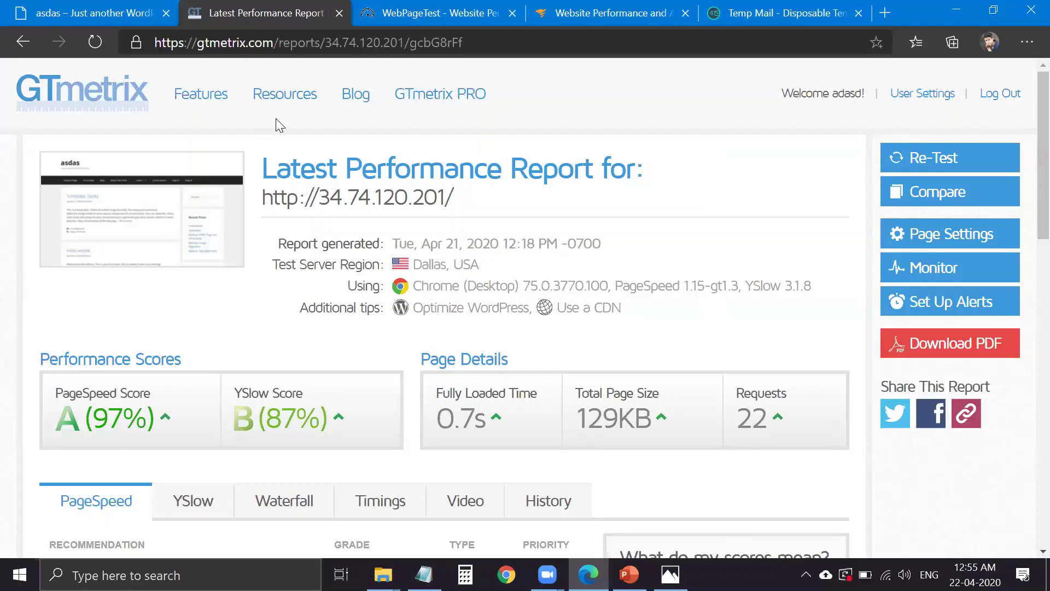
right_click(275, 116)
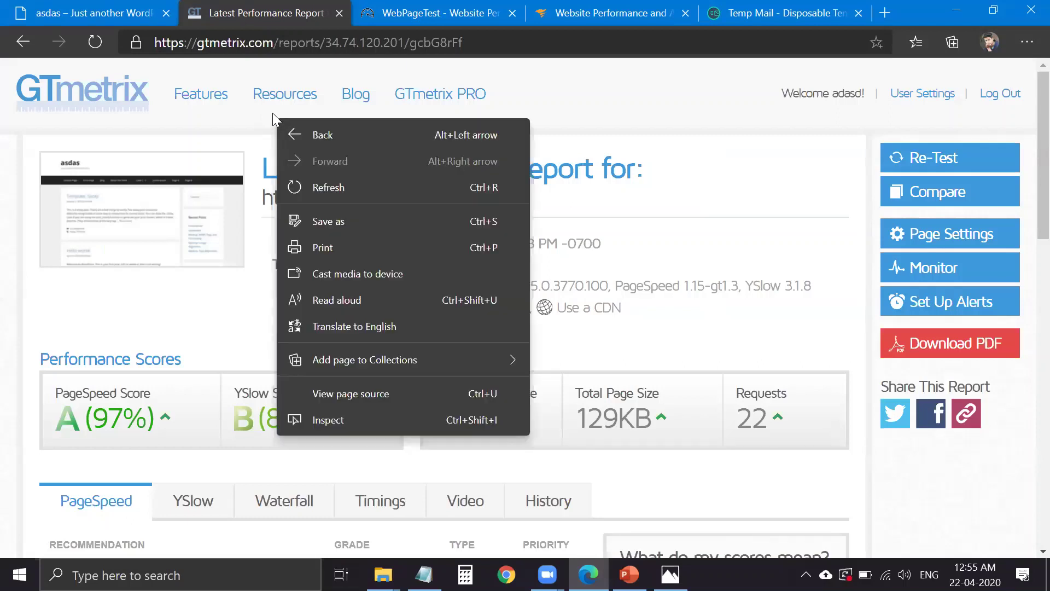
left_click(618, 272)
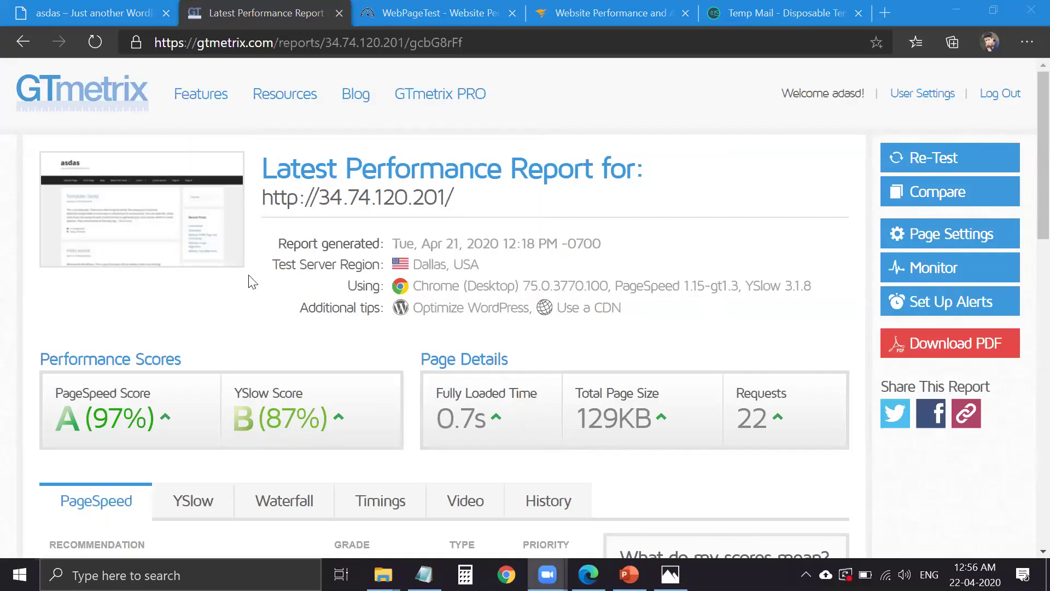
- Load 34.74.120.201/wp-admin/ in the WordPress site's tab
key("ctrl+shift+Tab")
scroll(366, 122, "up", 10)
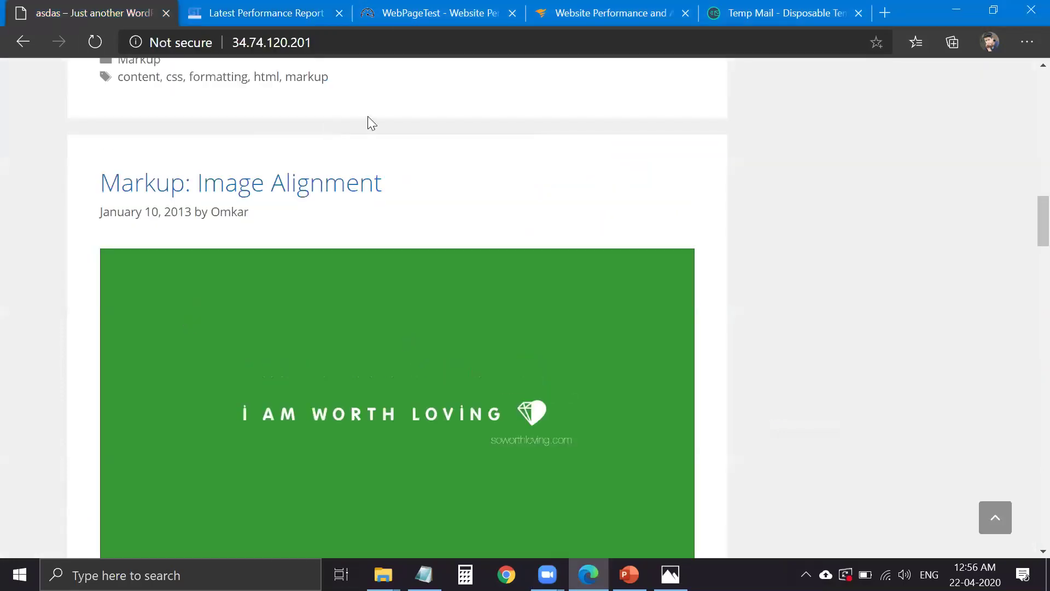
scroll(413, 59, "up", 5)
key("ctrl+l")
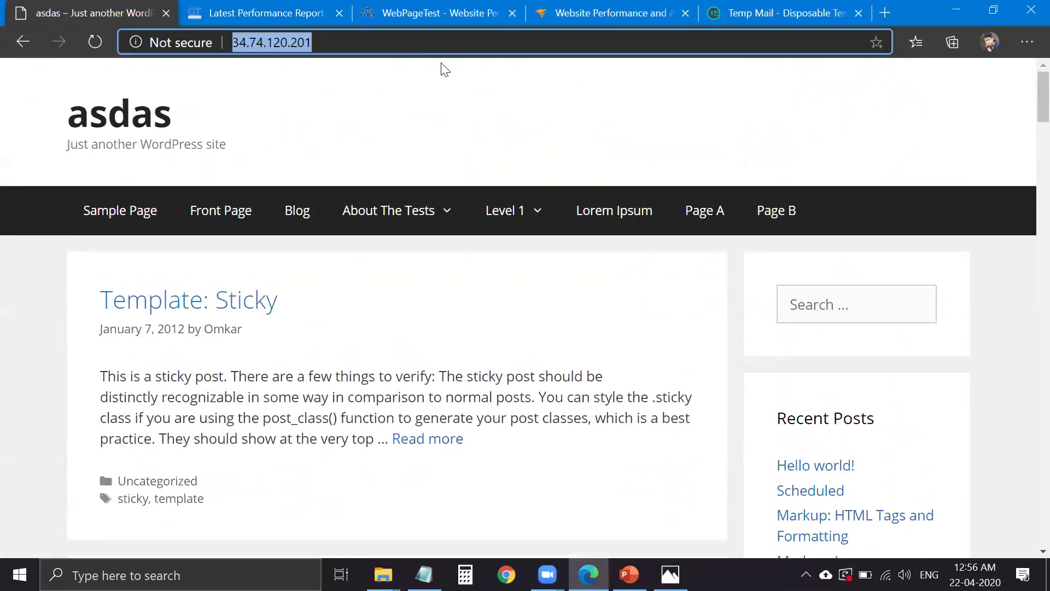
type("34.74.120.201/wp-admin/")
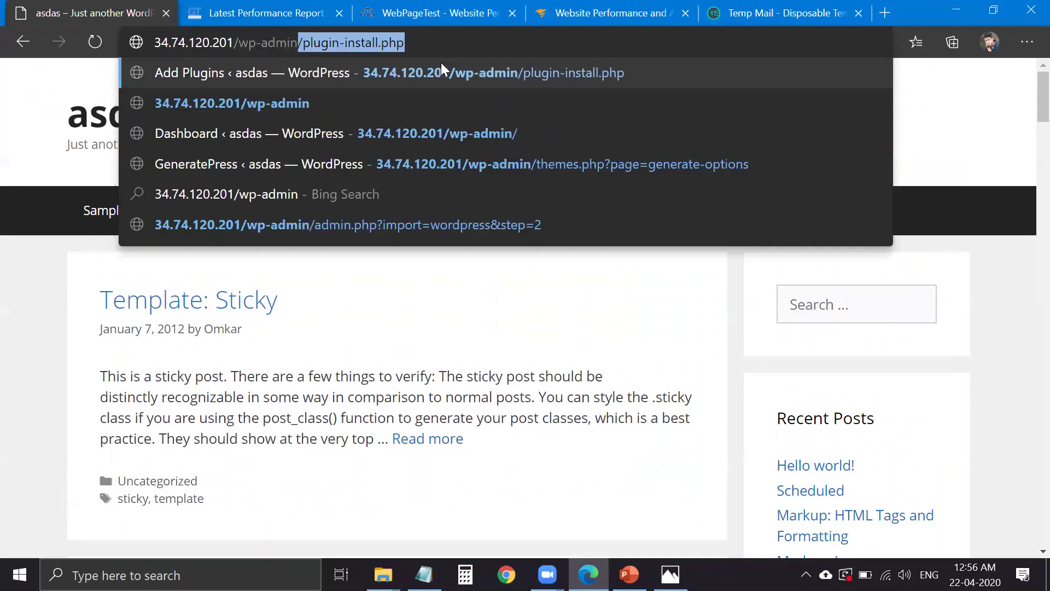
key("Return")
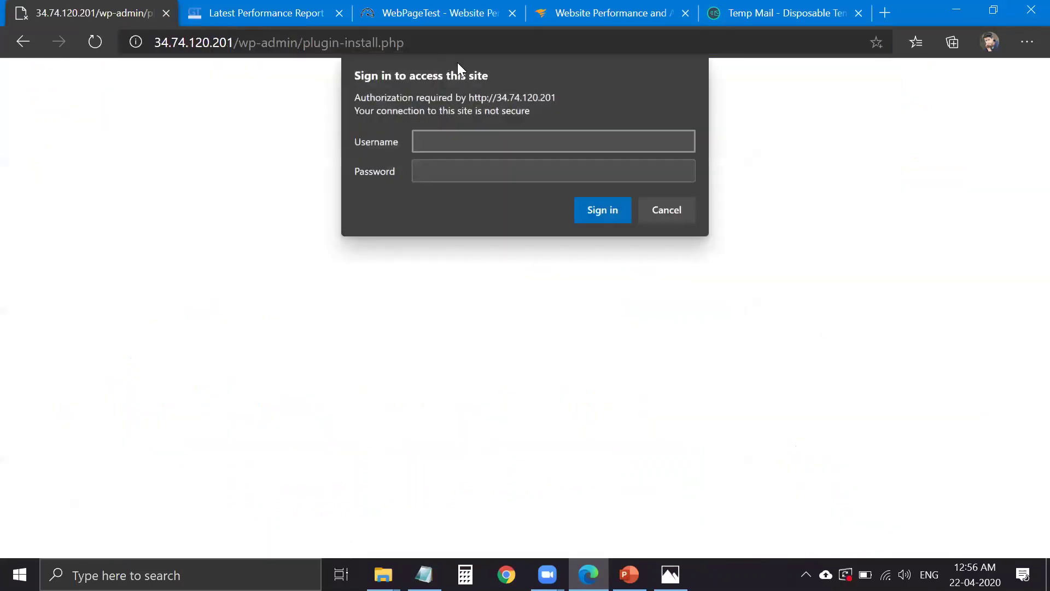
- Enter the site access credentials and the WordPress username and password, then go to Installed Plugins
key("Tab")
key("Return")
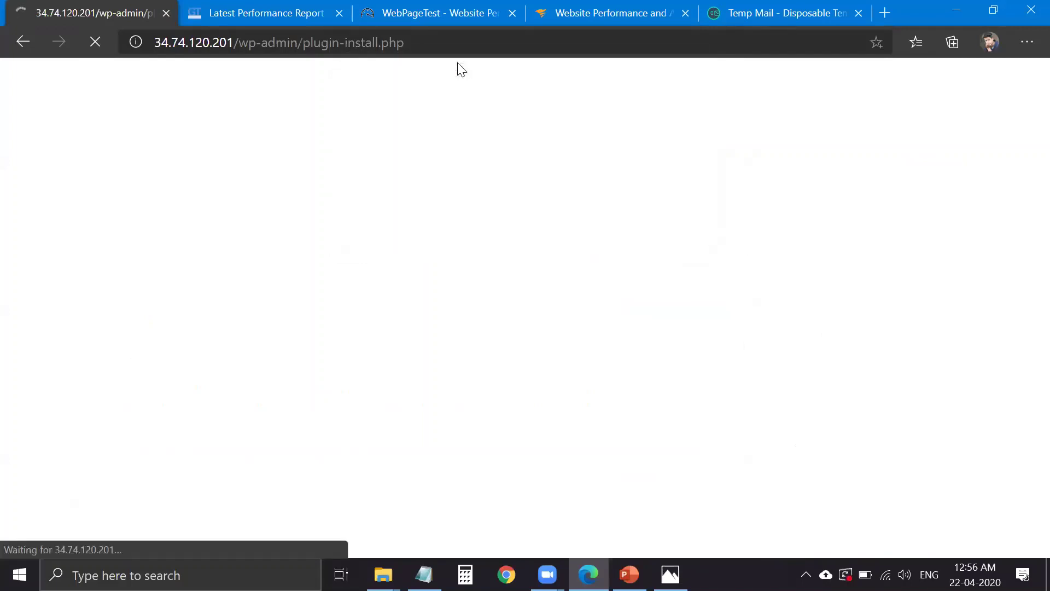
type("Omkar")
key("Tab")
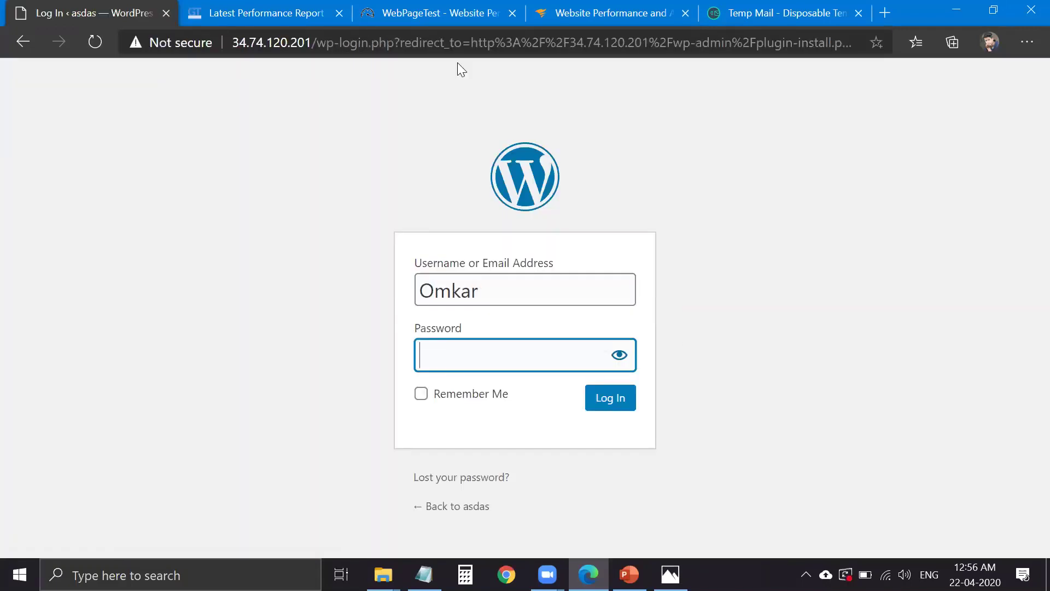
type("********")
key("Return")
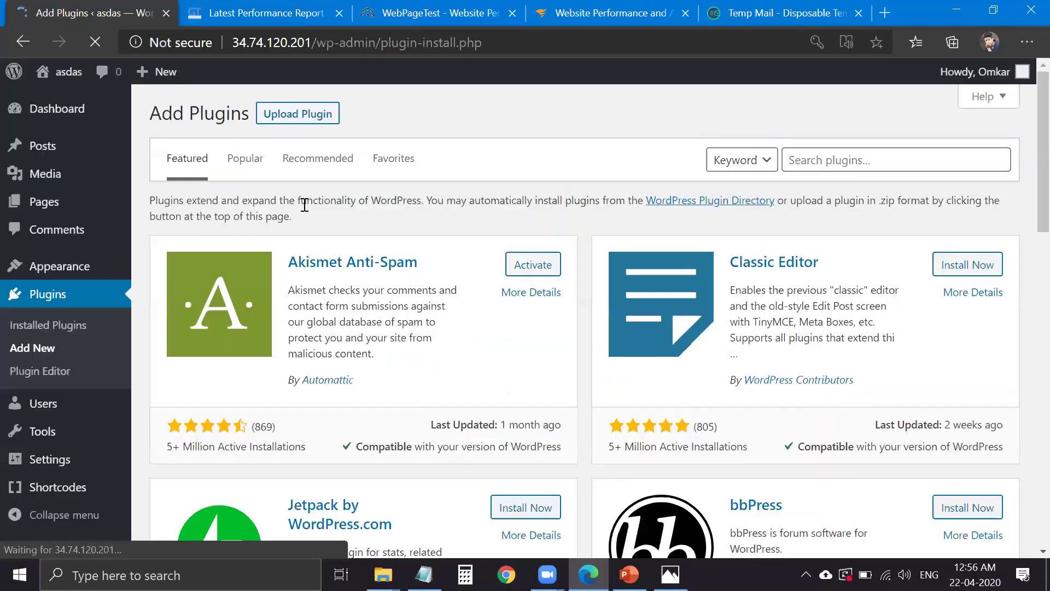
left_click(49, 325)
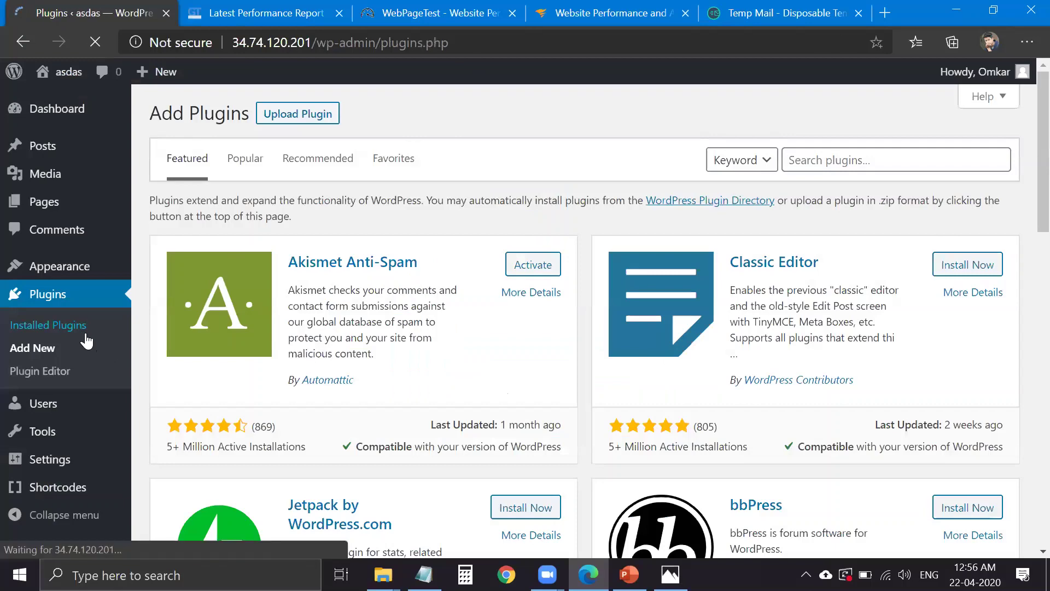
- Locate the WP Rocket and LiteSpeed Cache entries in the installed plugins list
scroll(290, 390, "down", 5)
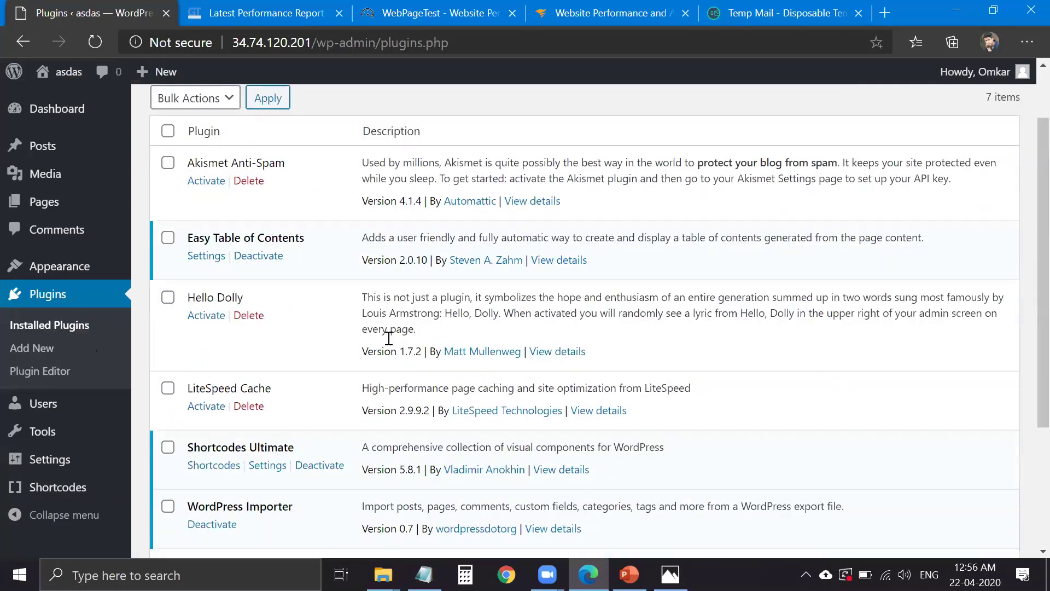
triple_click(222, 375)
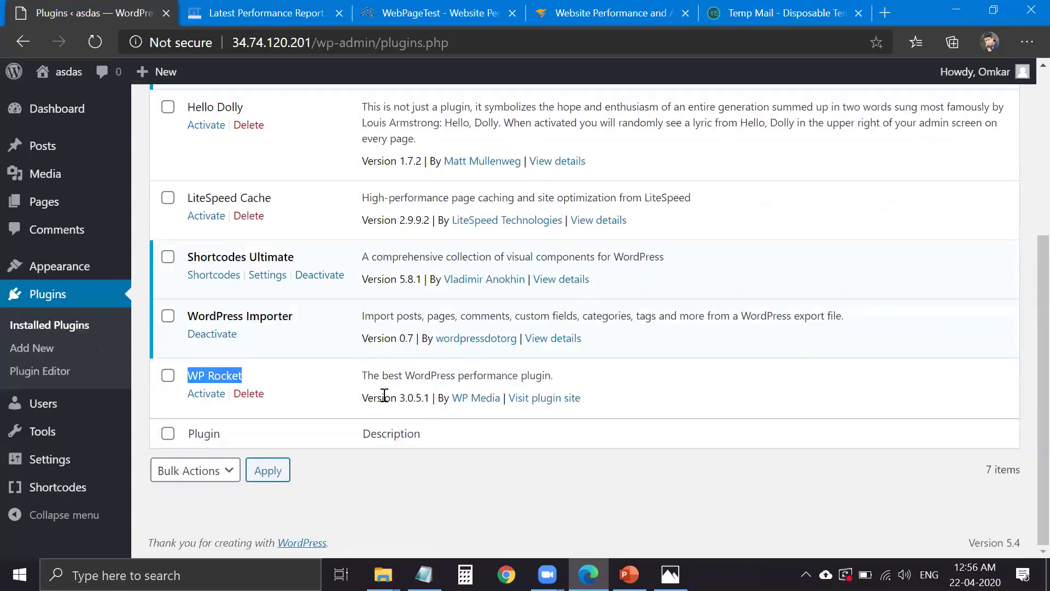
scroll(320, 326, "up", 3)
triple_click(228, 349)
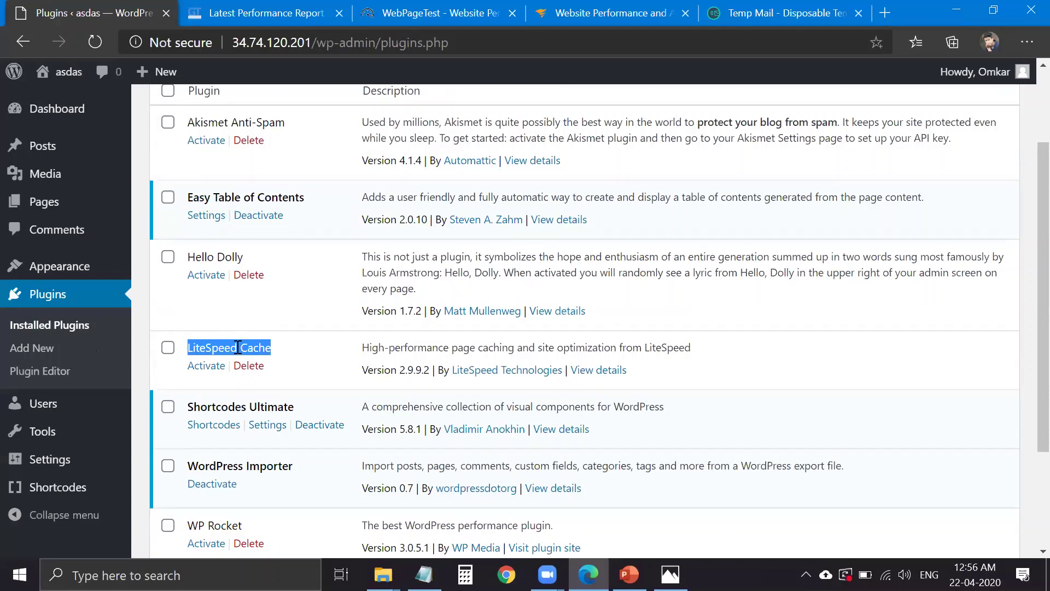
scroll(238, 347, "down", 3)
triple_click(224, 376)
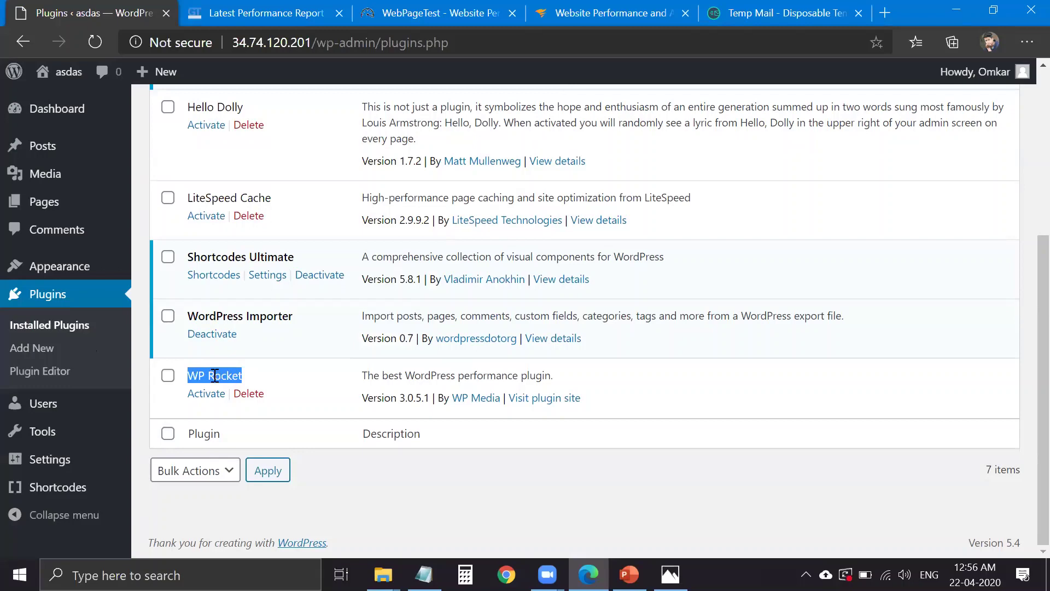
scroll(258, 382, "up", 1)
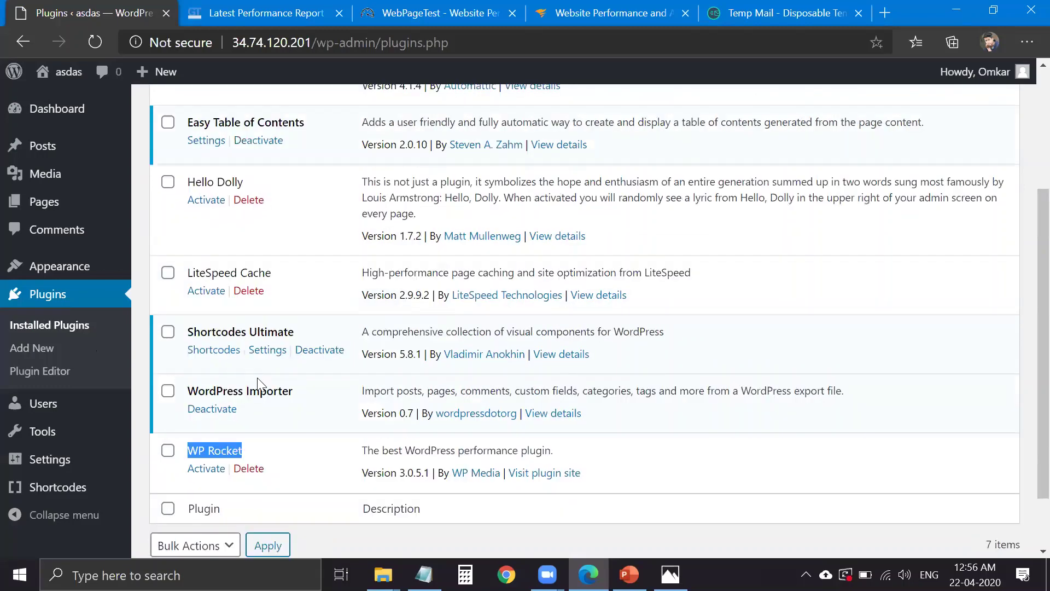
- Activate WP Rocket and recheck the LiteSpeed Cache entry
left_click(196, 469)
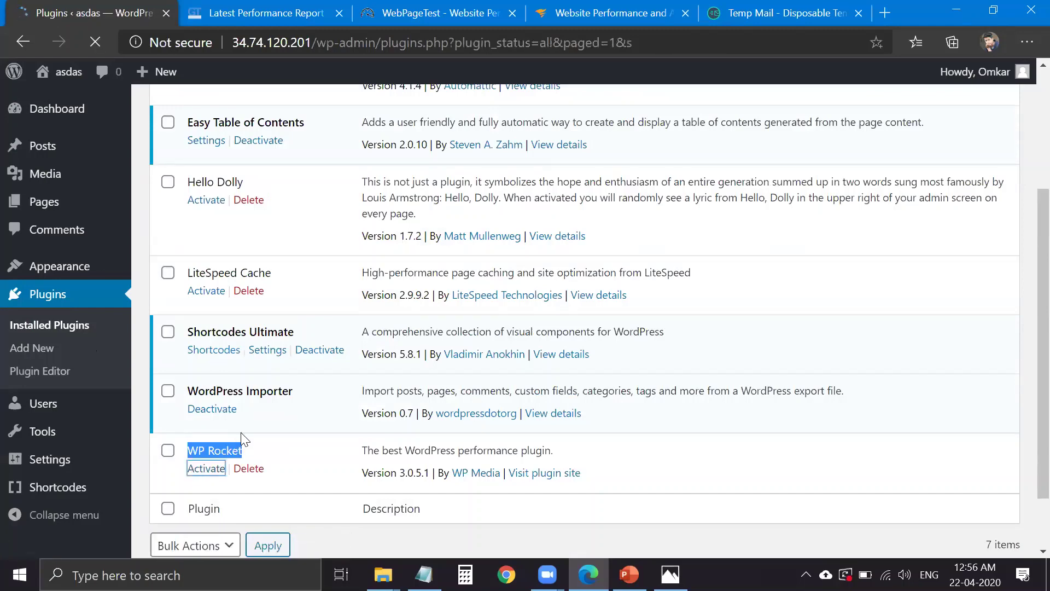
scroll(269, 407, "down", 1)
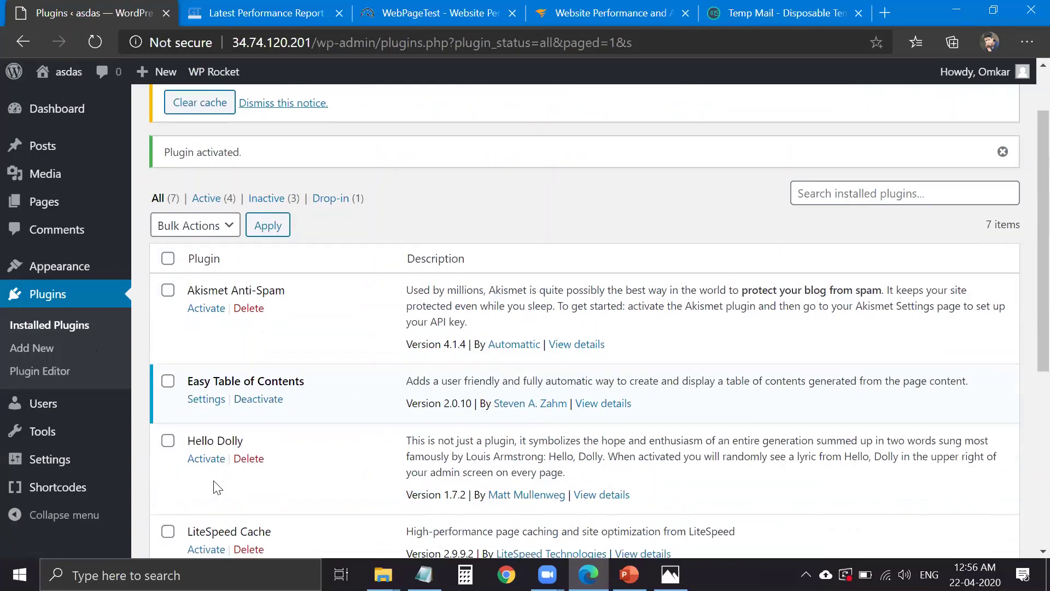
scroll(218, 488, "down", 2)
triple_click(228, 457)
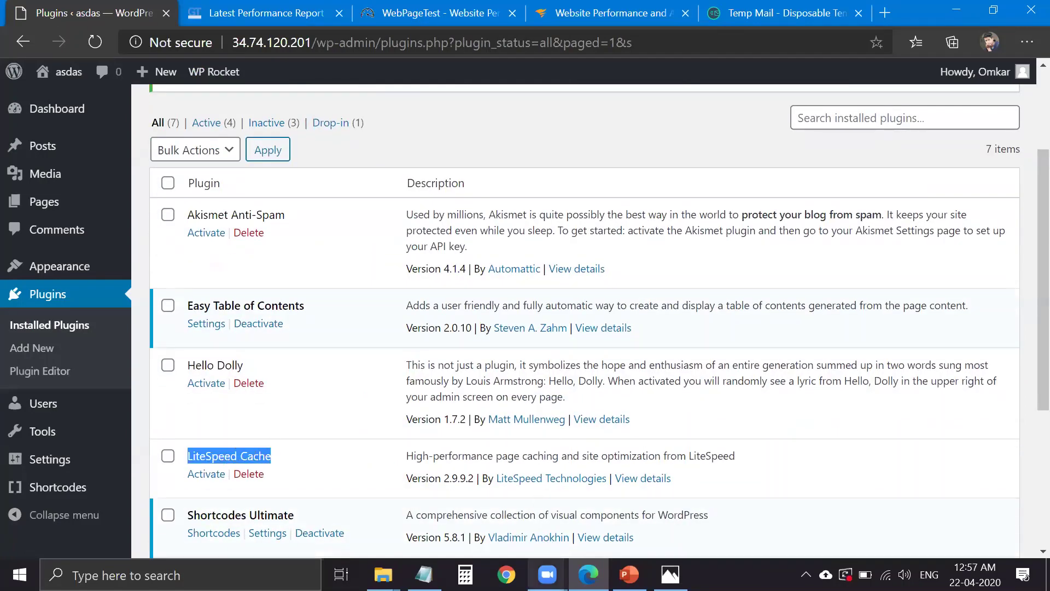
left_click(547, 575)
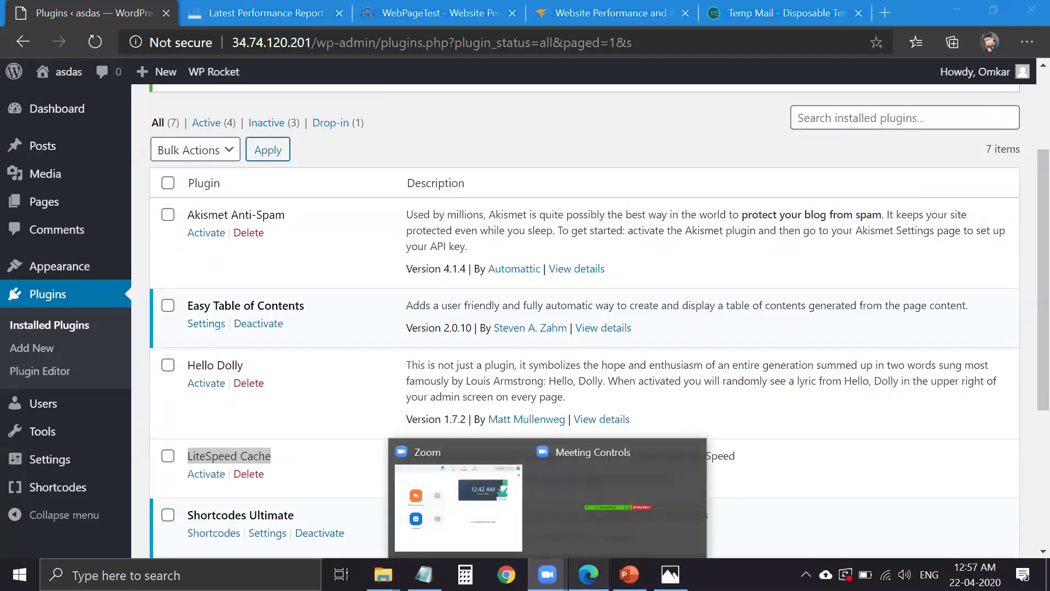
- Show PowerPoint's Technology slide and select LITESPEED on the Webserver line
left_click(629, 574)
left_click(86, 322)
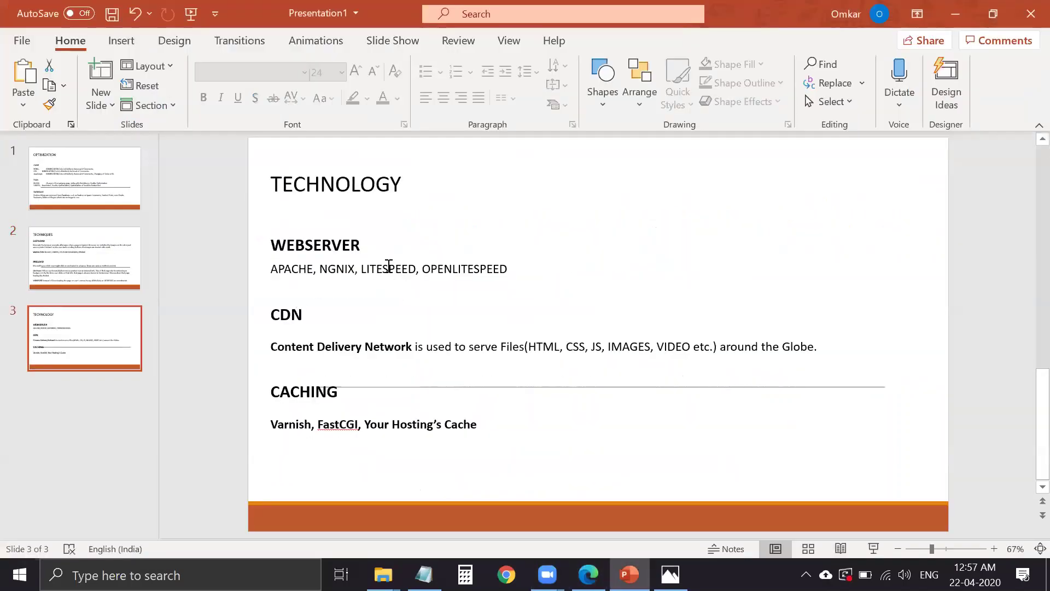
double_click(390, 268)
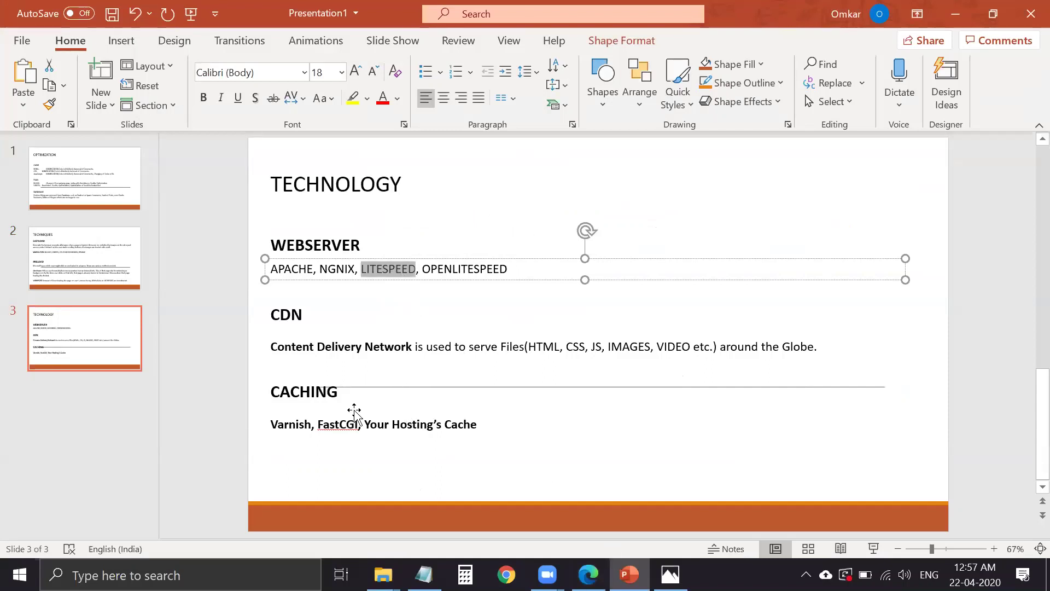
key("alt+Tab")
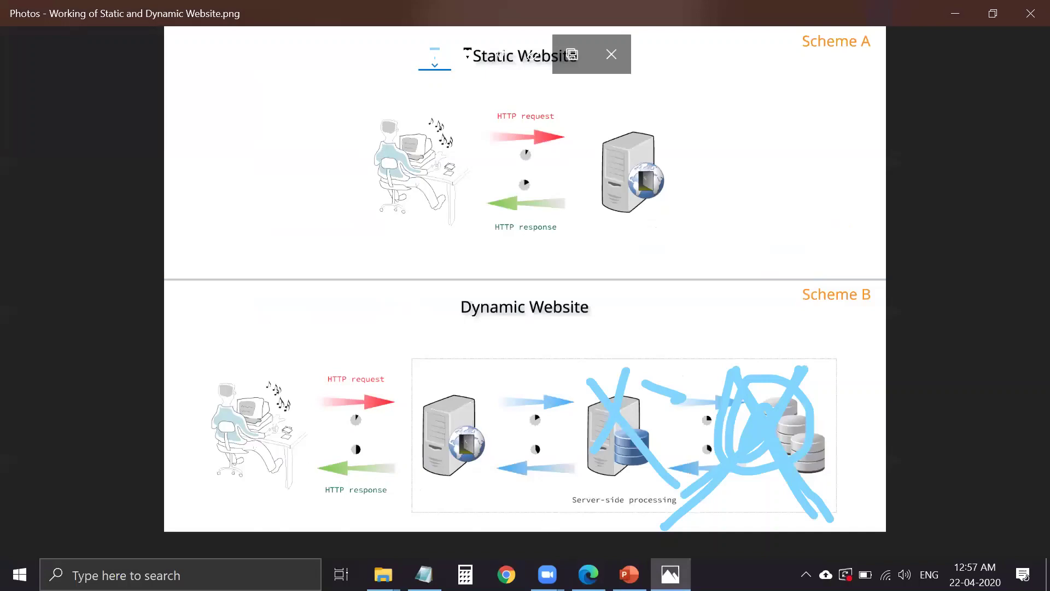
- Switch from Photos back to Edge's WordPress Installed Plugins page
key("alt+Tab")
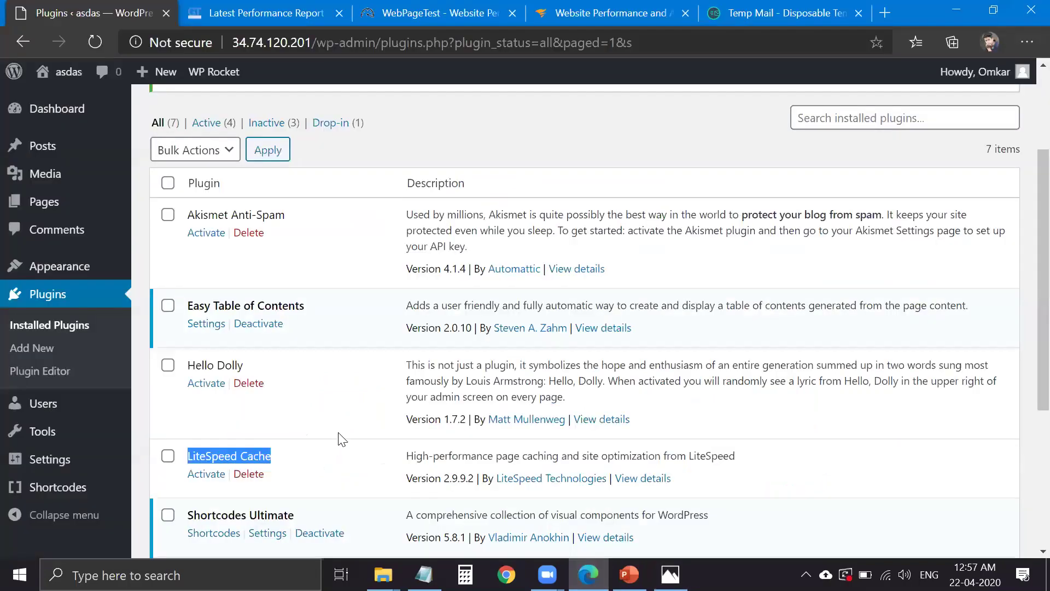
- Open WP Rocket's settings from the plugin list and decline sharing diagnostic data
scroll(341, 437, "down", 5)
left_click(211, 395)
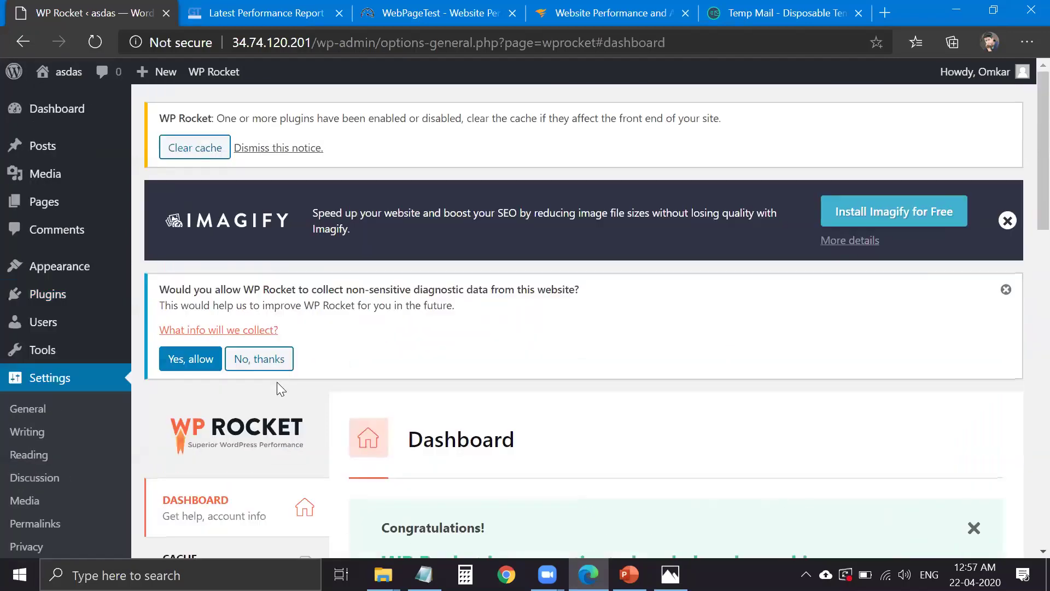
left_click(268, 359)
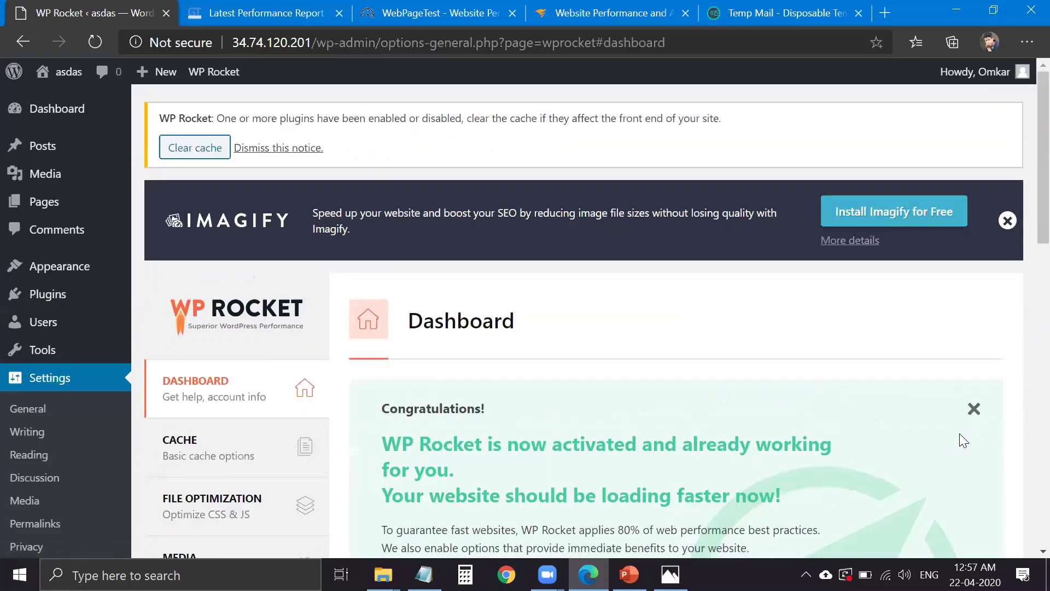
- Close the Congratulations message and go to WP Rocket's Cache section
left_click(975, 411)
scroll(600, 370, "down", 7)
scroll(600, 374, "up", 1)
scroll(600, 370, "down", 4)
scroll(605, 368, "up", 4)
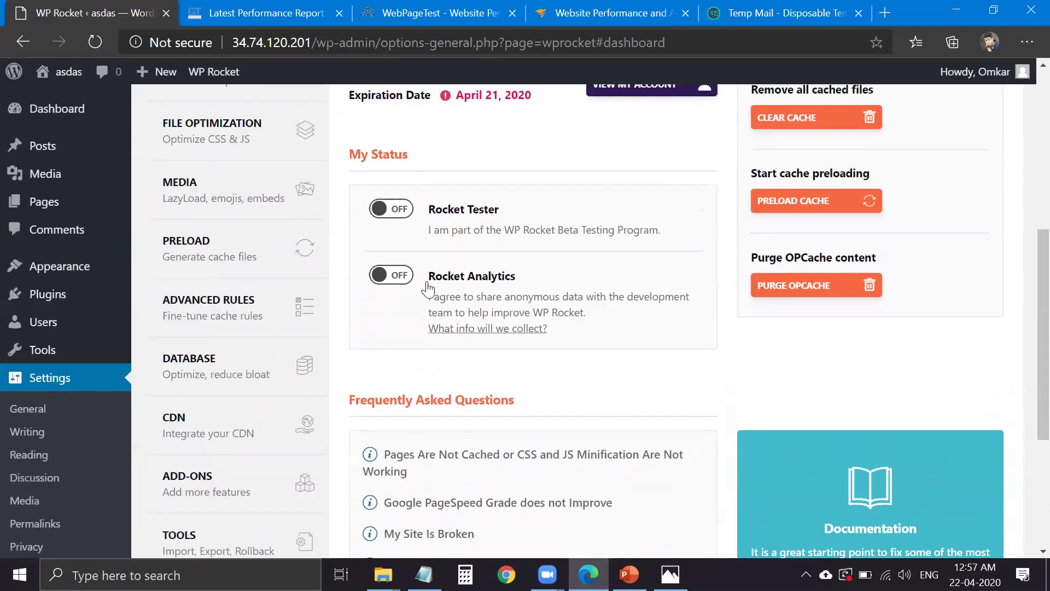
left_click(262, 154)
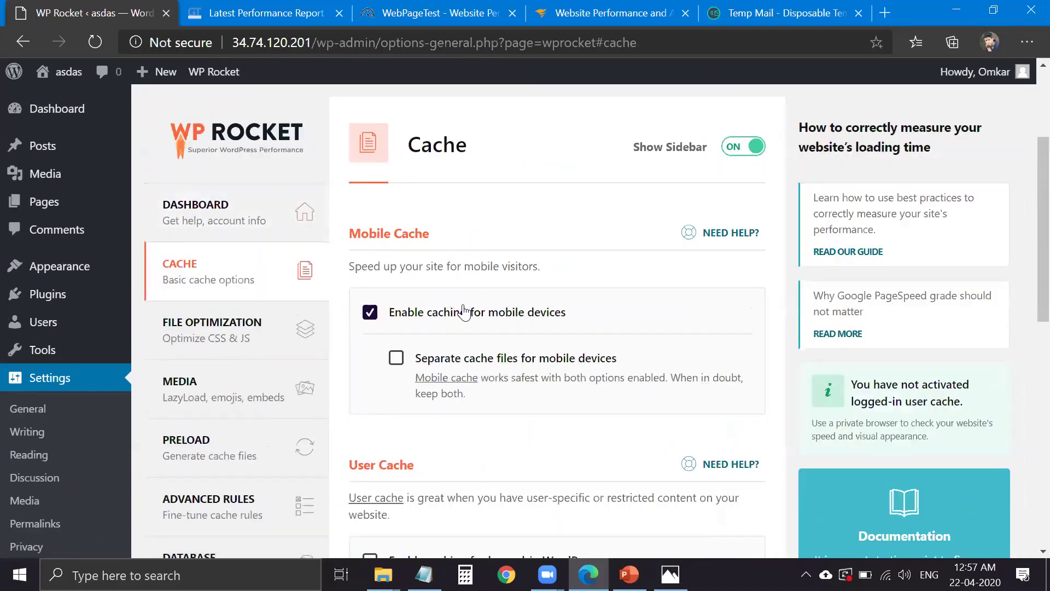
- Tick 'Enable caching for logged-in WordPress users' and open the live site in a new tab
scroll(438, 262, "down", 1)
scroll(409, 215, "down", 1)
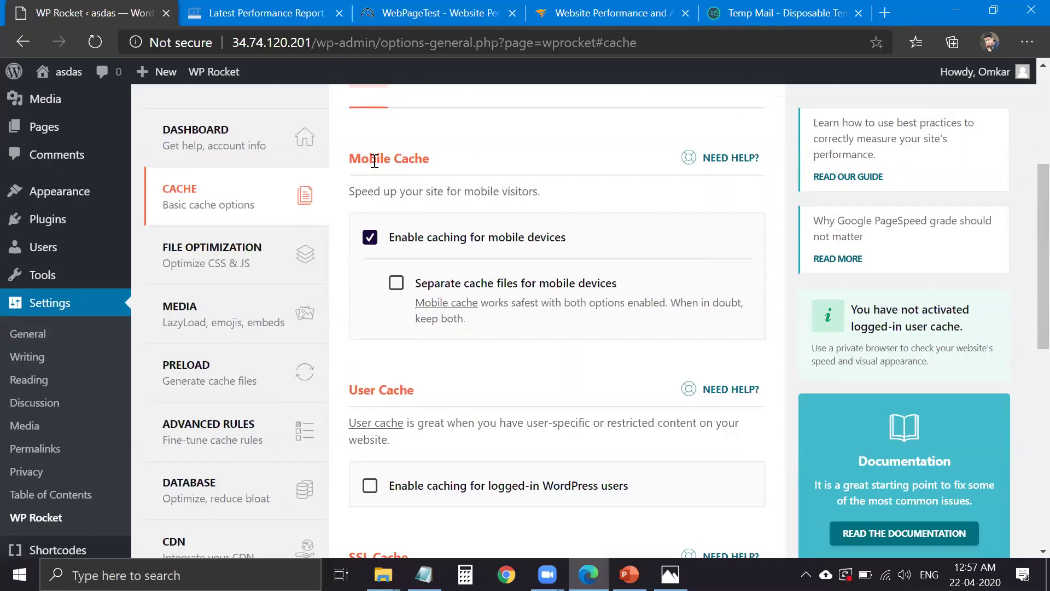
triple_click(375, 162)
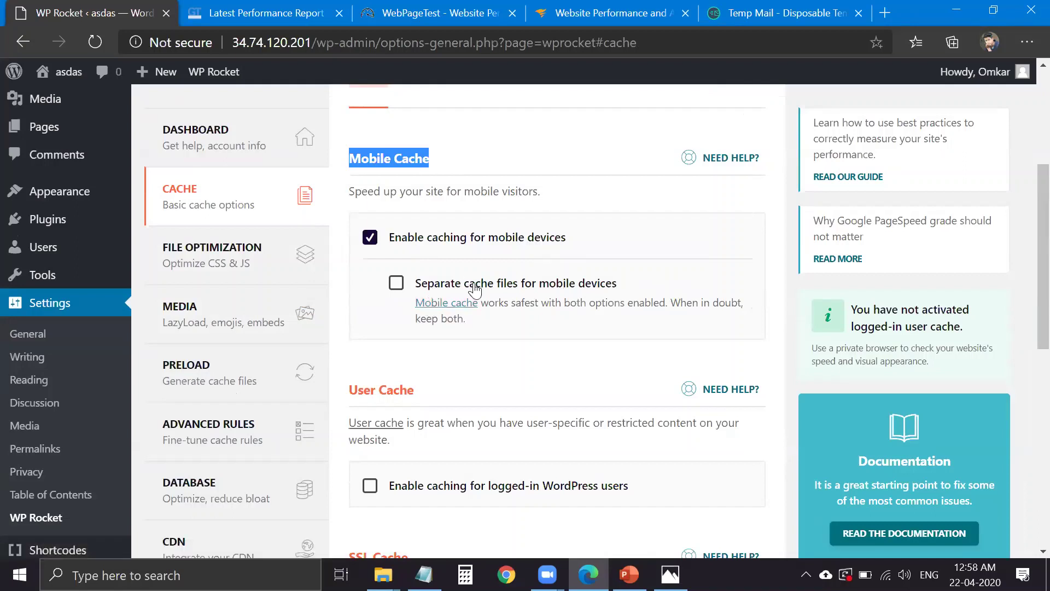
scroll(485, 341, "down", 3)
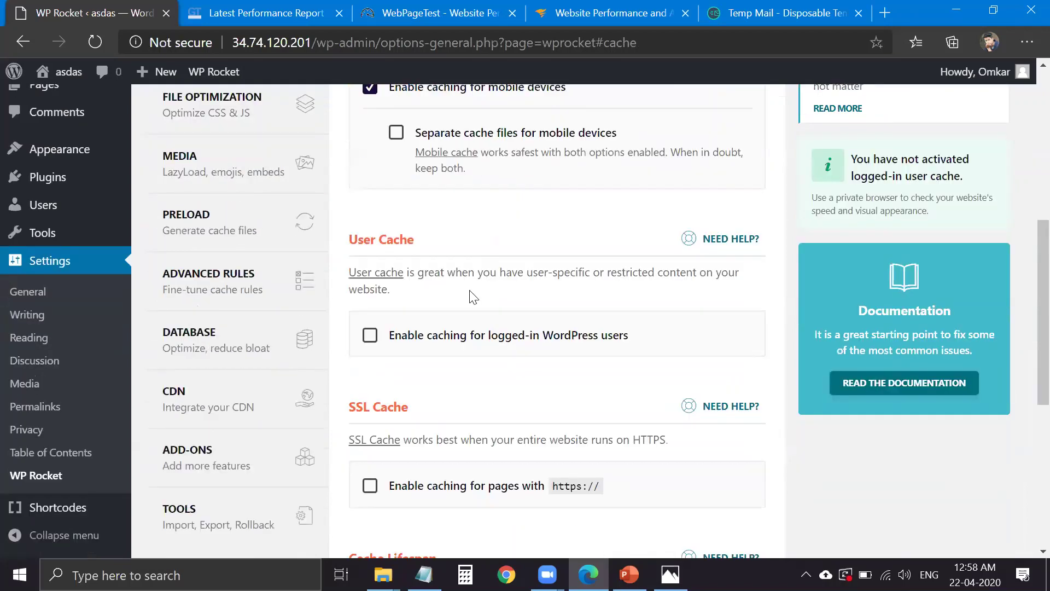
left_click(432, 340)
mouse_move(61, 71)
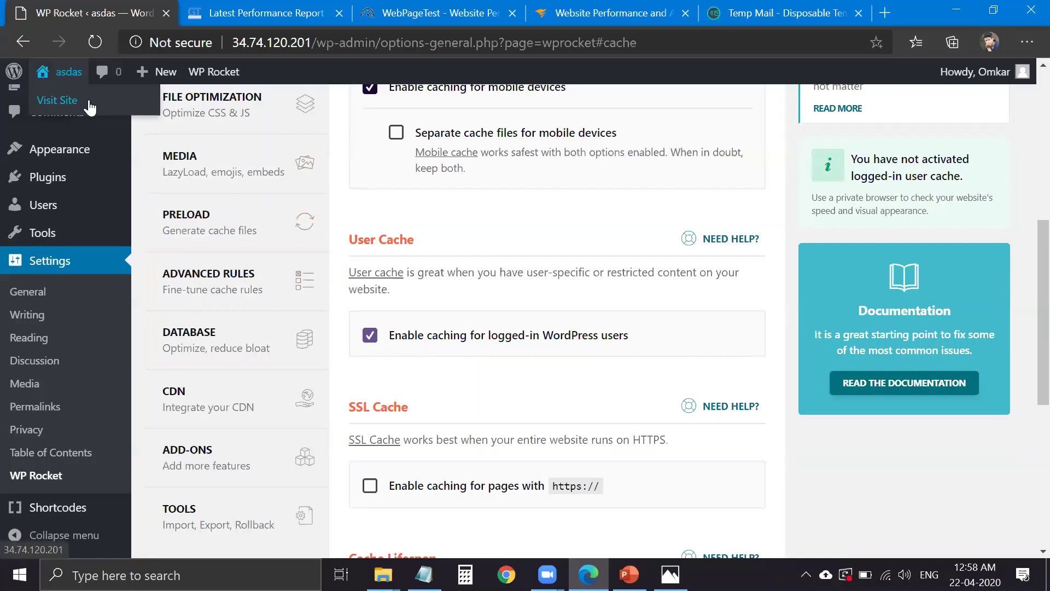
middle_click(89, 107)
- View the live site's front page in its new tab, then return to the WP Rocket Cache tab
left_click(218, 13)
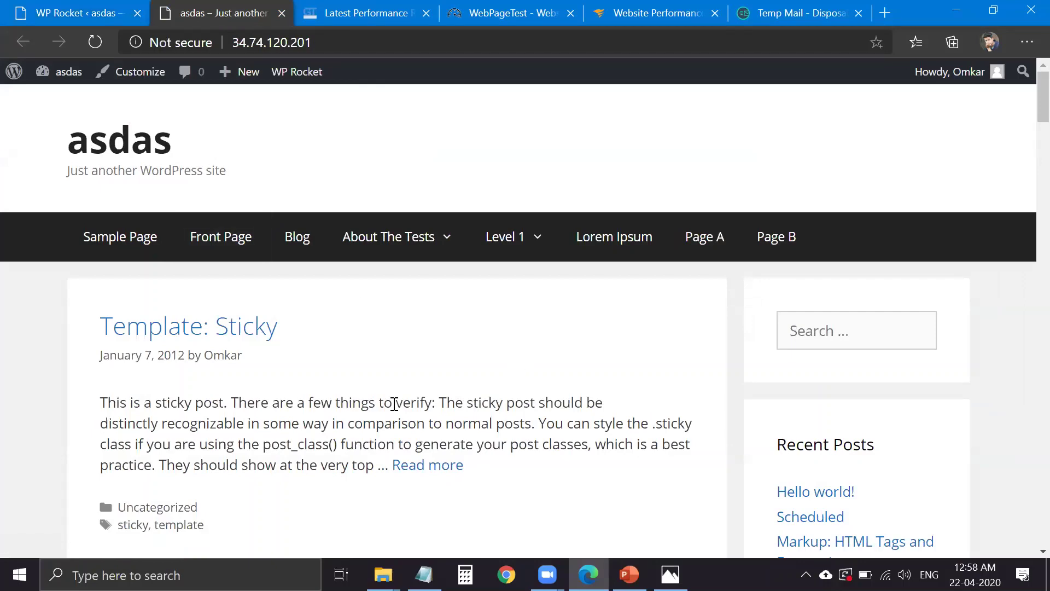
scroll(448, 373, "down", 3)
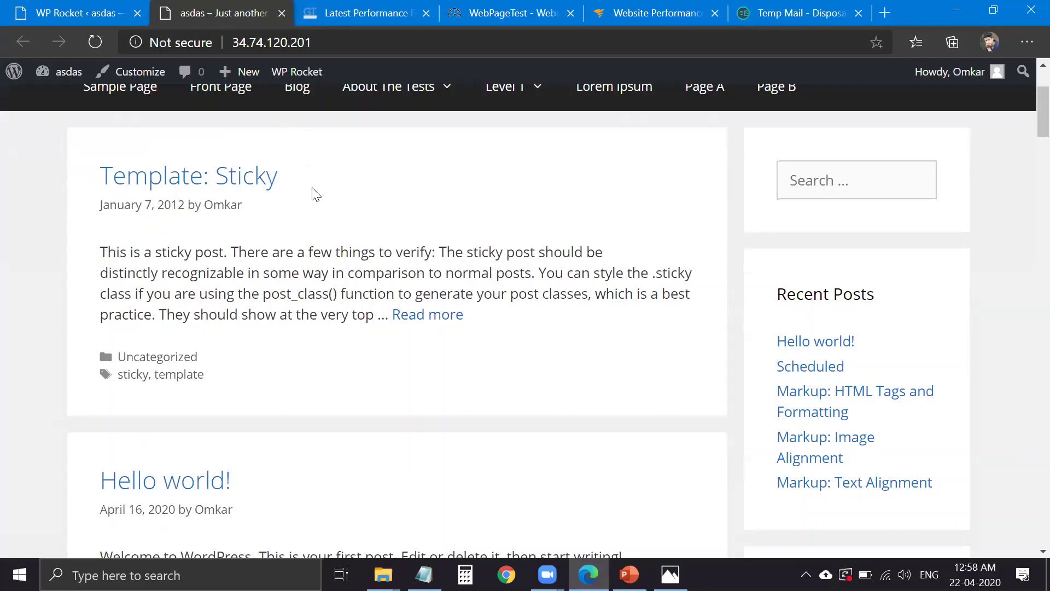
scroll(334, 218, "up", 1)
scroll(206, 122, "up", 1)
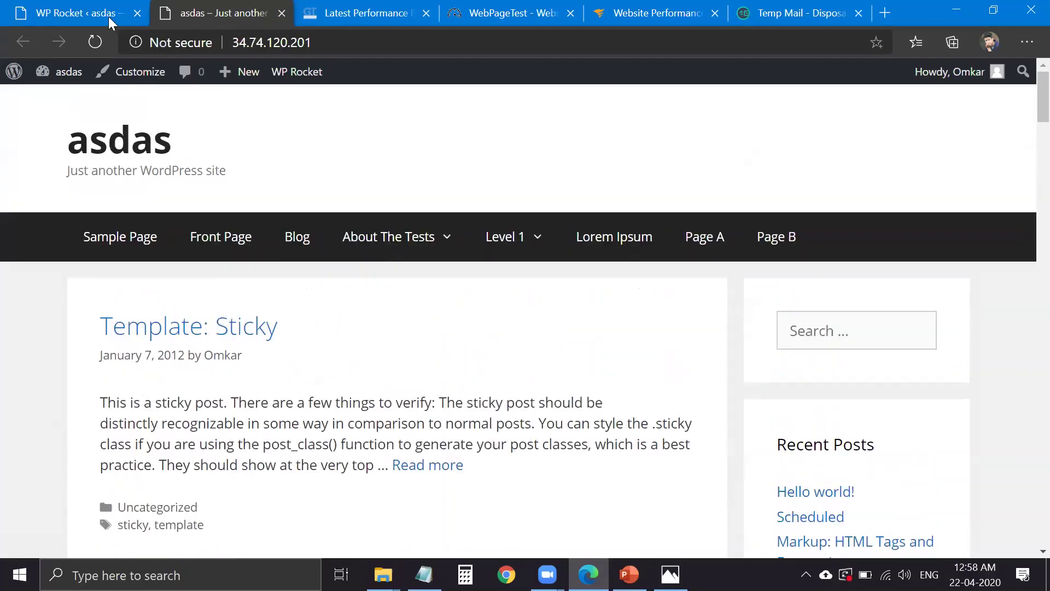
key("ctrl+shift+Tab")
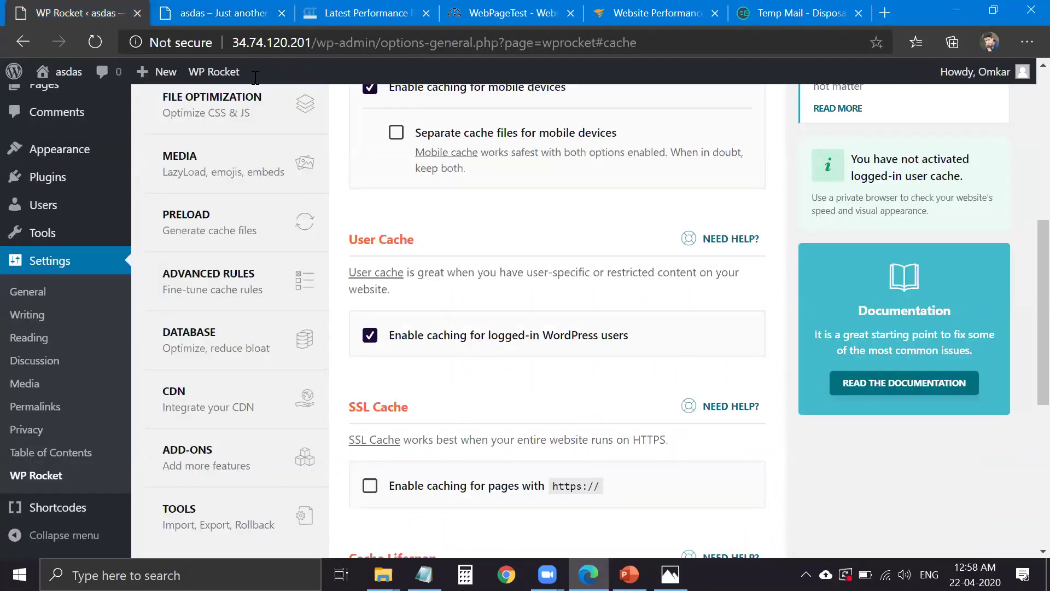
key("ctrl+Tab")
mouse_move(388, 236)
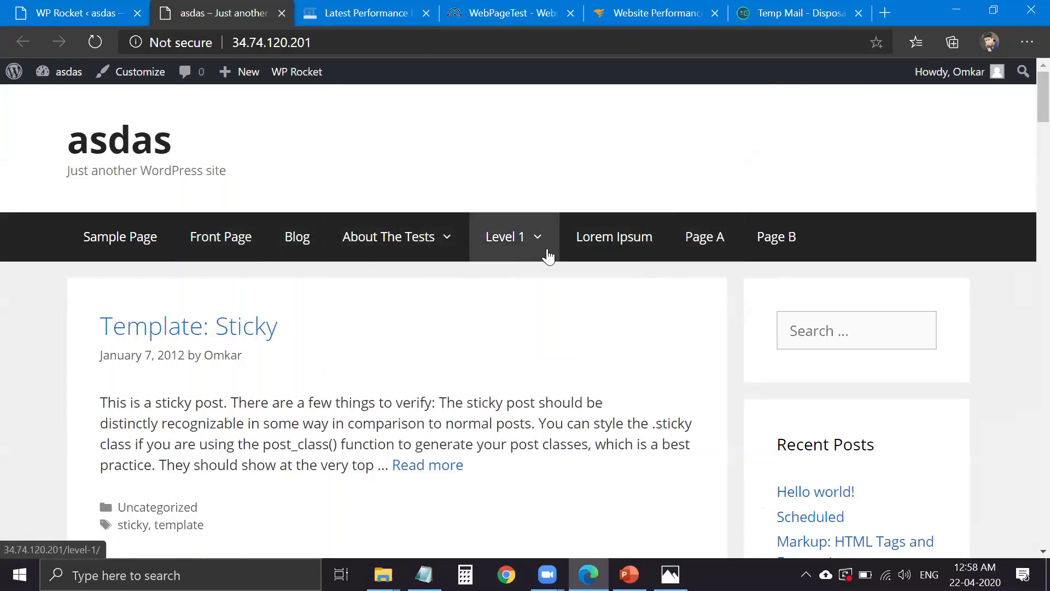
mouse_move(539, 262)
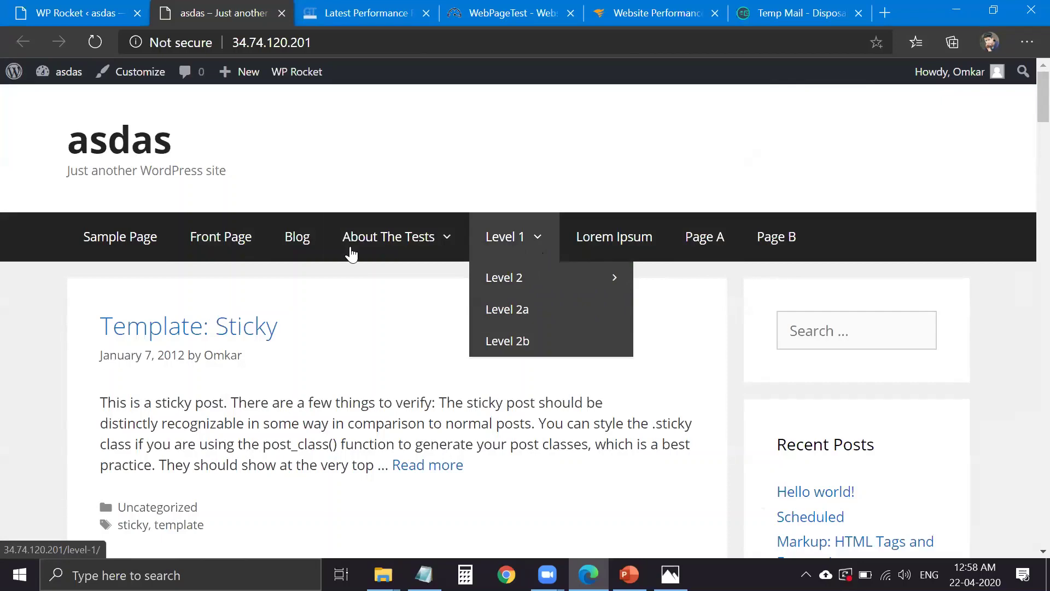
left_click(102, 24)
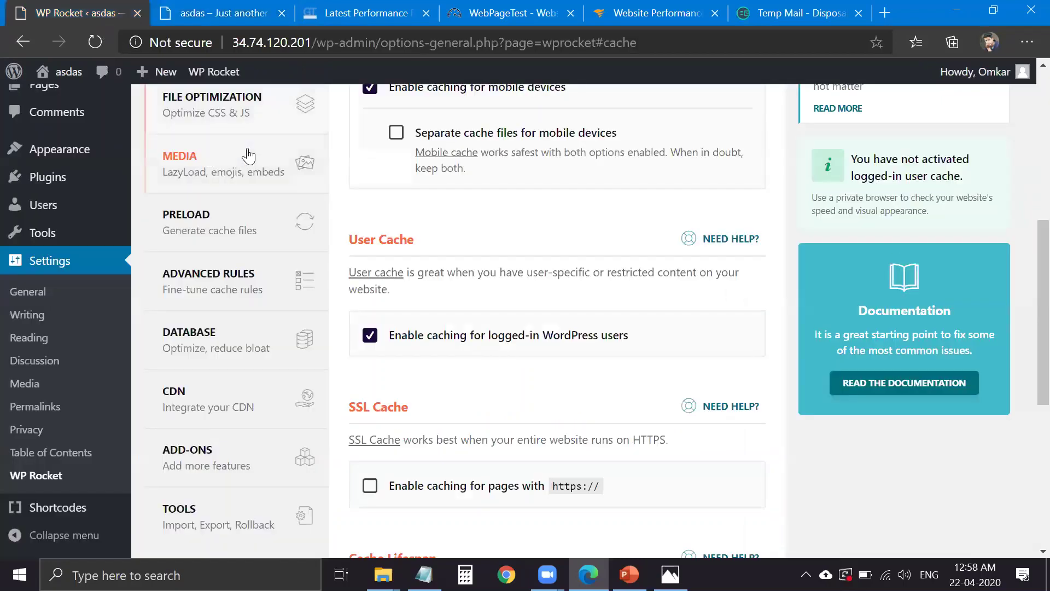
scroll(462, 297, "down", 2)
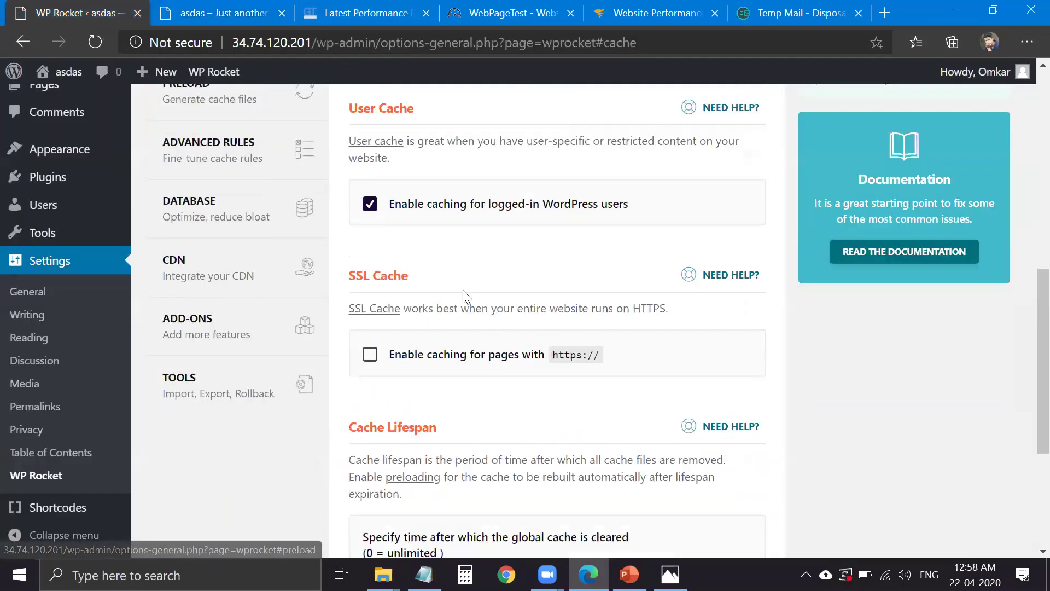
scroll(490, 312, "down", 2)
left_click(415, 261)
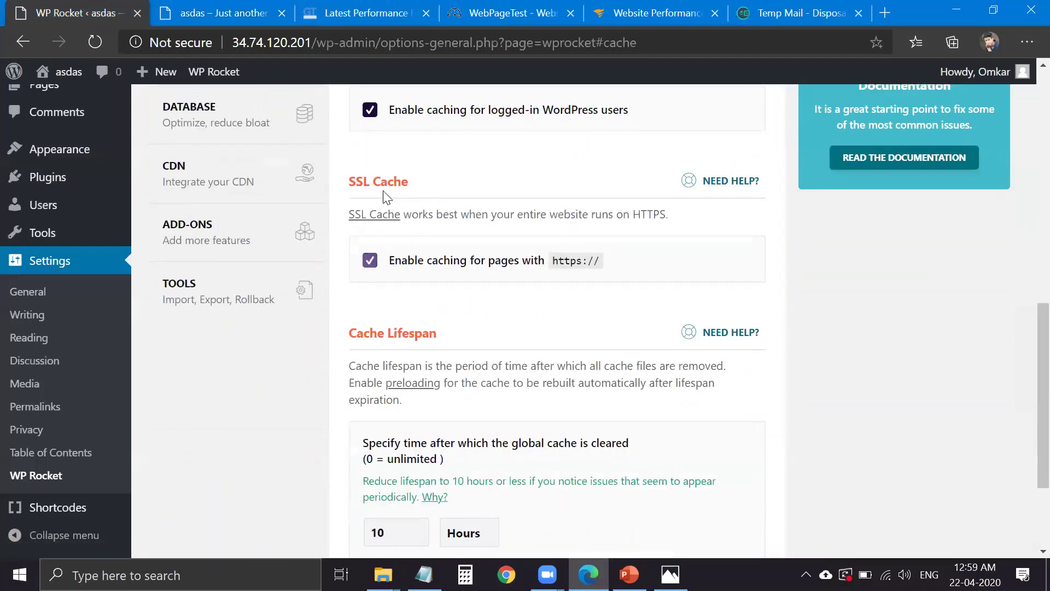
scroll(389, 191, "down", 3)
double_click(395, 180)
left_click(376, 181)
left_click(183, 11)
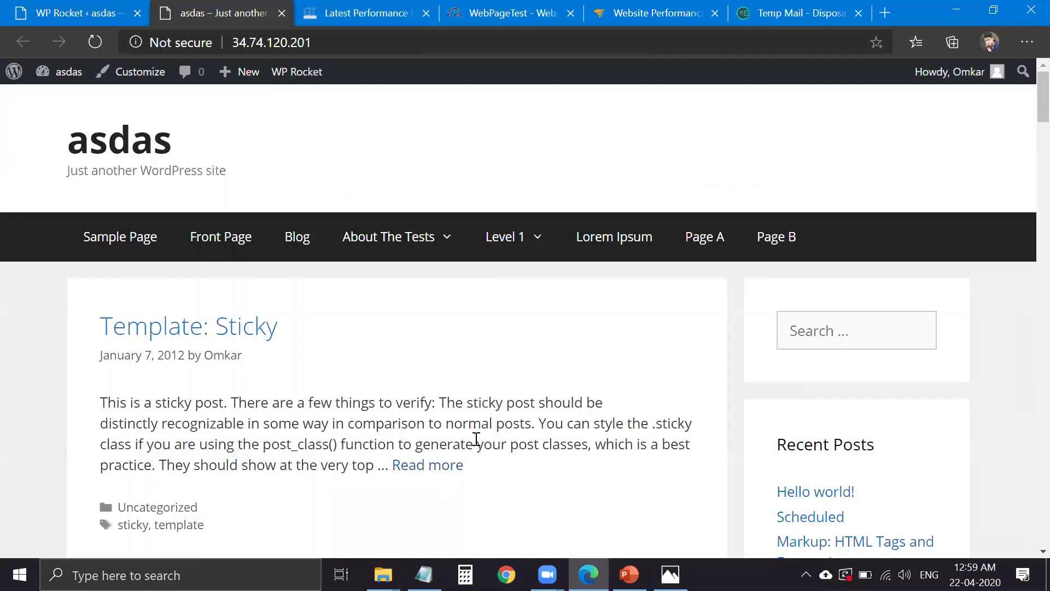
key("ctrl+shift+Tab")
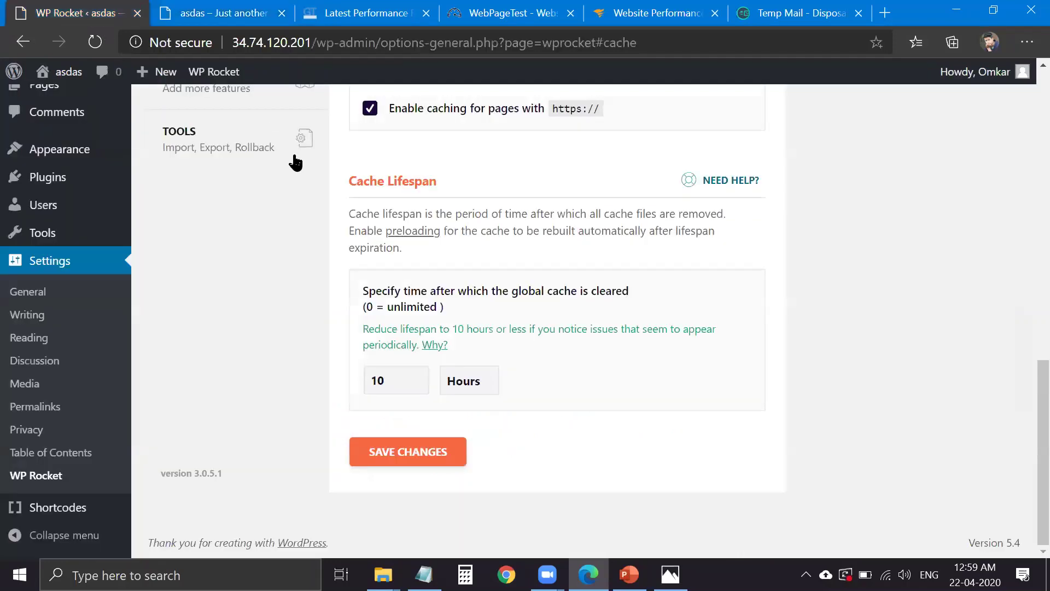
- Change the cache lifespan from 10 Hours to 7 Days and save the changes
left_click_drag(401, 382, 362, 381)
type("7")
left_click(464, 382)
left_click(488, 436)
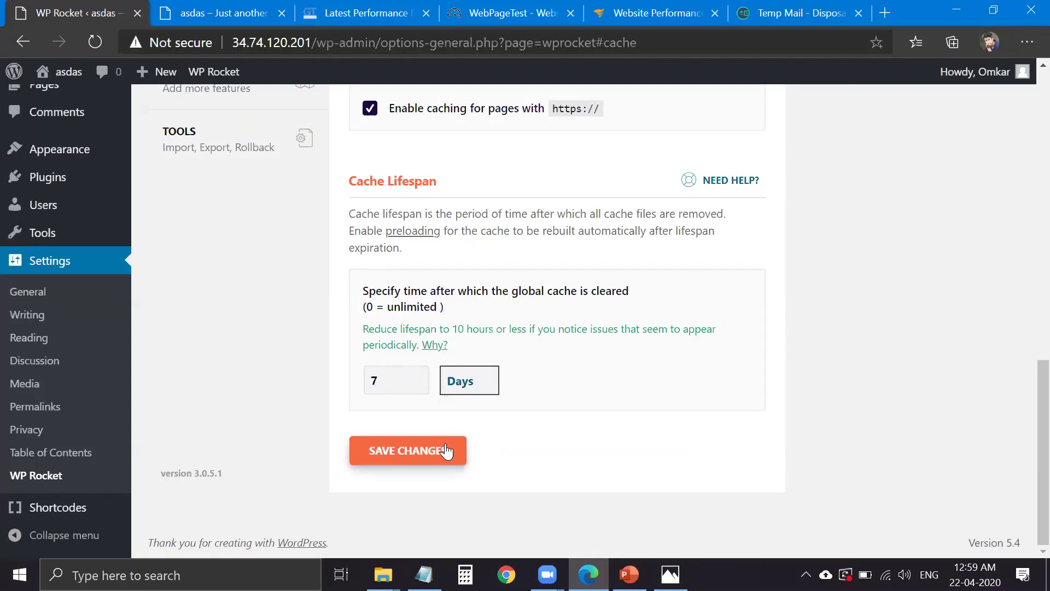
left_click(446, 449)
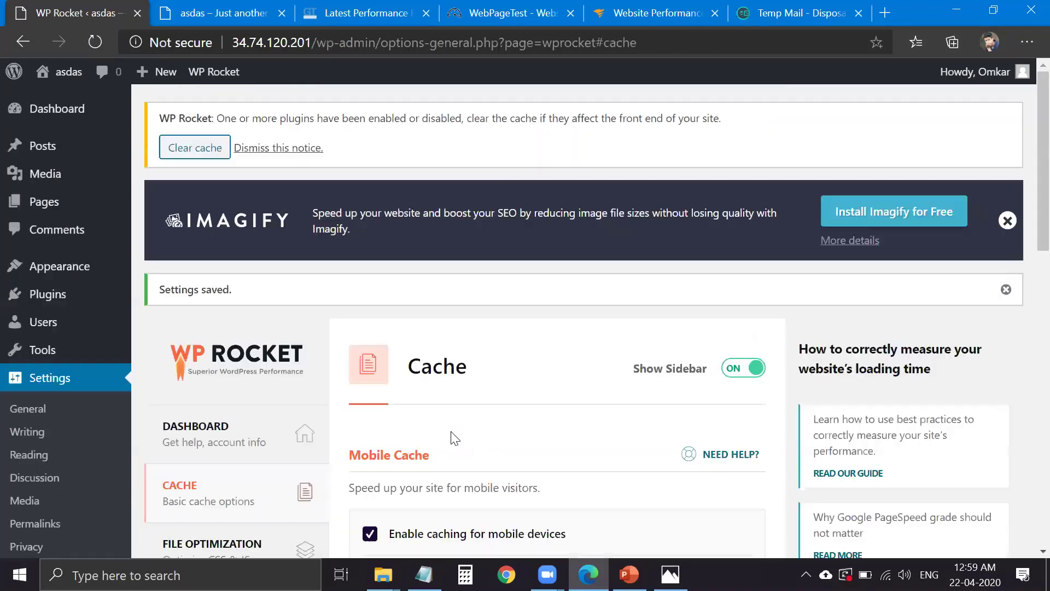
- Scroll through the live site's front page, then go back to the WP Rocket tab
scroll(619, 429, "down", 5)
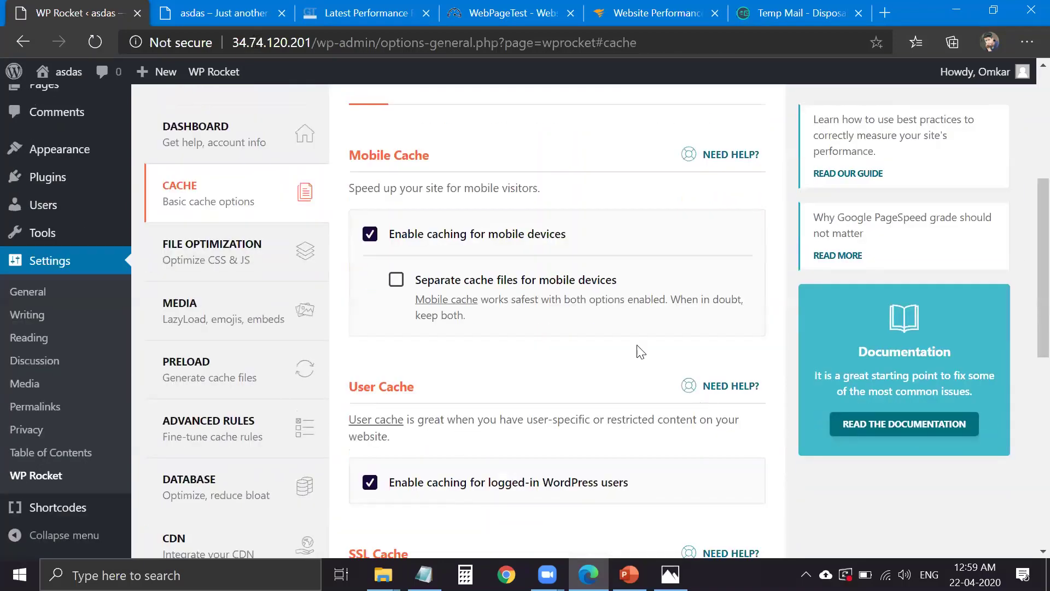
key("ctrl+Tab")
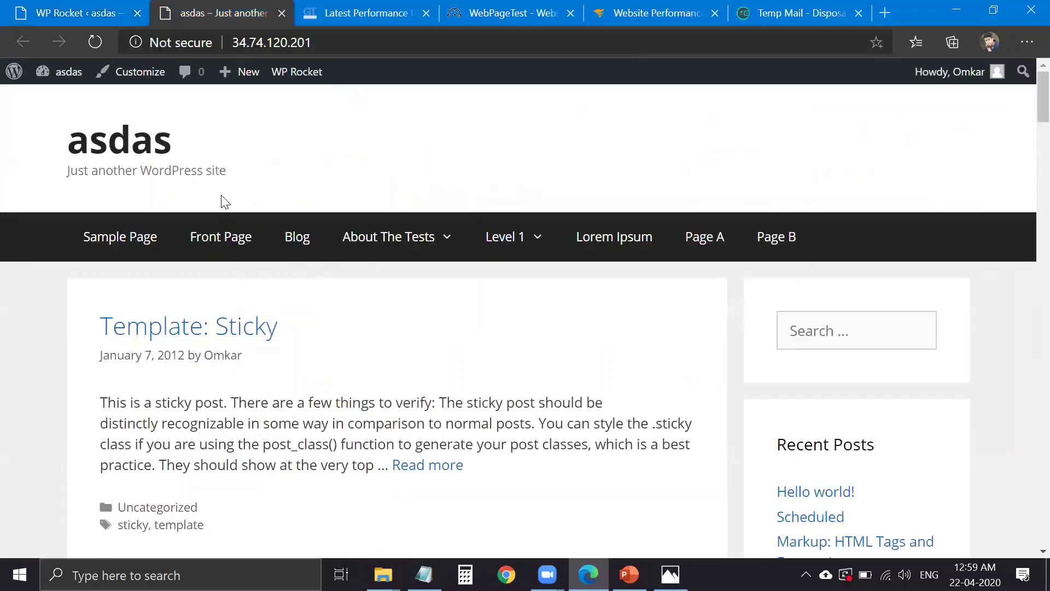
scroll(224, 208, "down", 5)
scroll(295, 263, "up", 2)
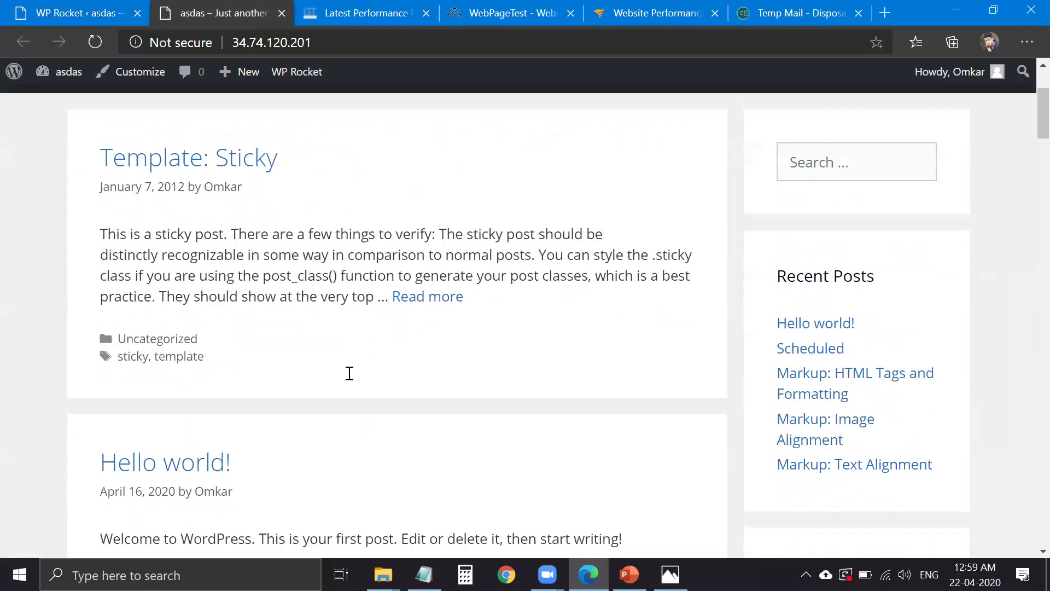
scroll(330, 383, "up", 2)
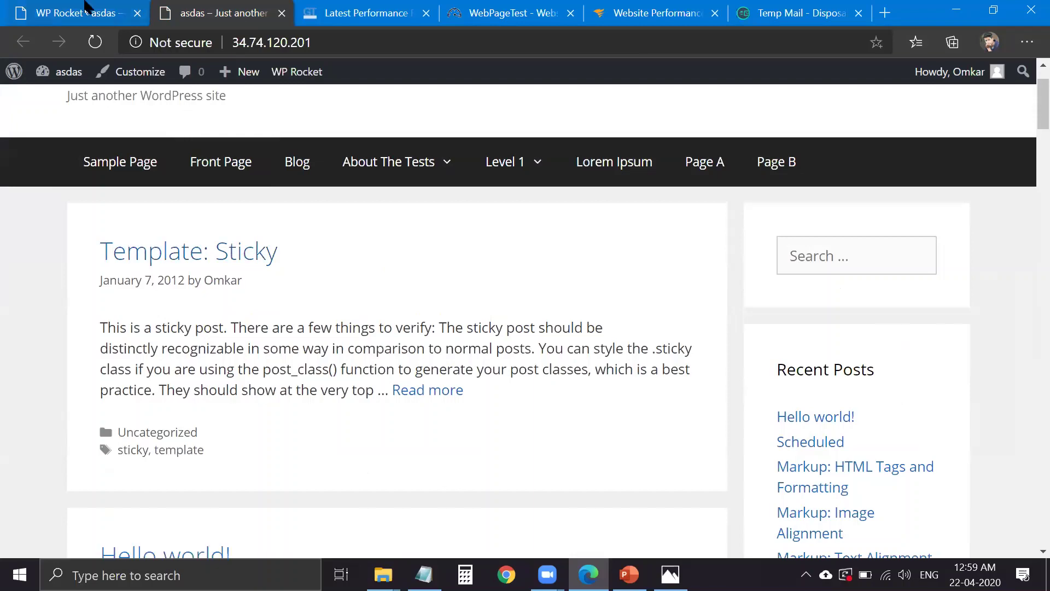
key("ctrl+shift+Tab")
- Open WP Rocket's File Optimization section, where only Combine Google Fonts files is ticked
left_click(293, 257)
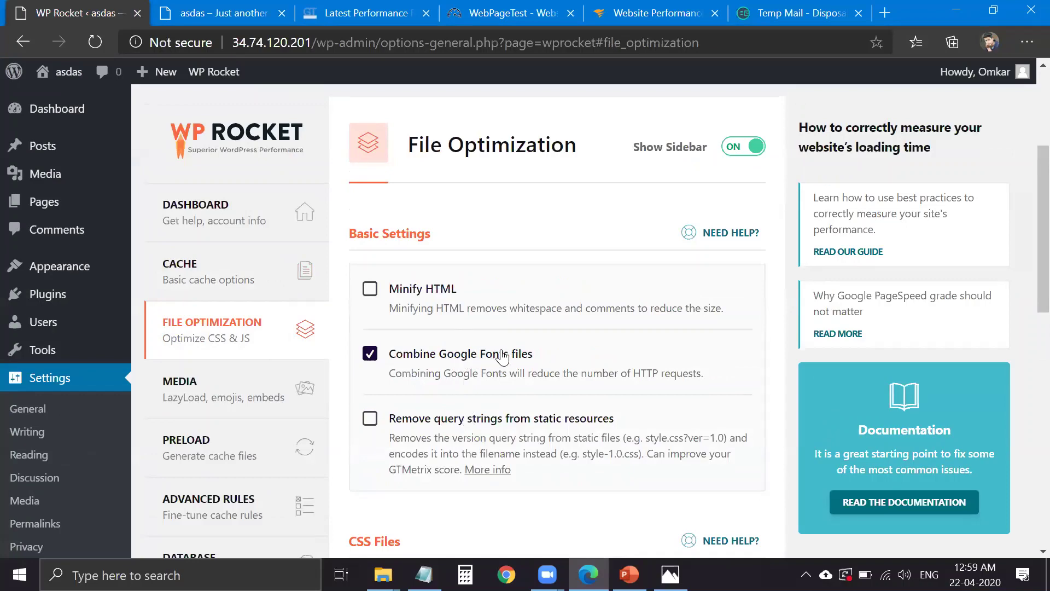
scroll(445, 304, "down", 1)
scroll(442, 298, "up", 1)
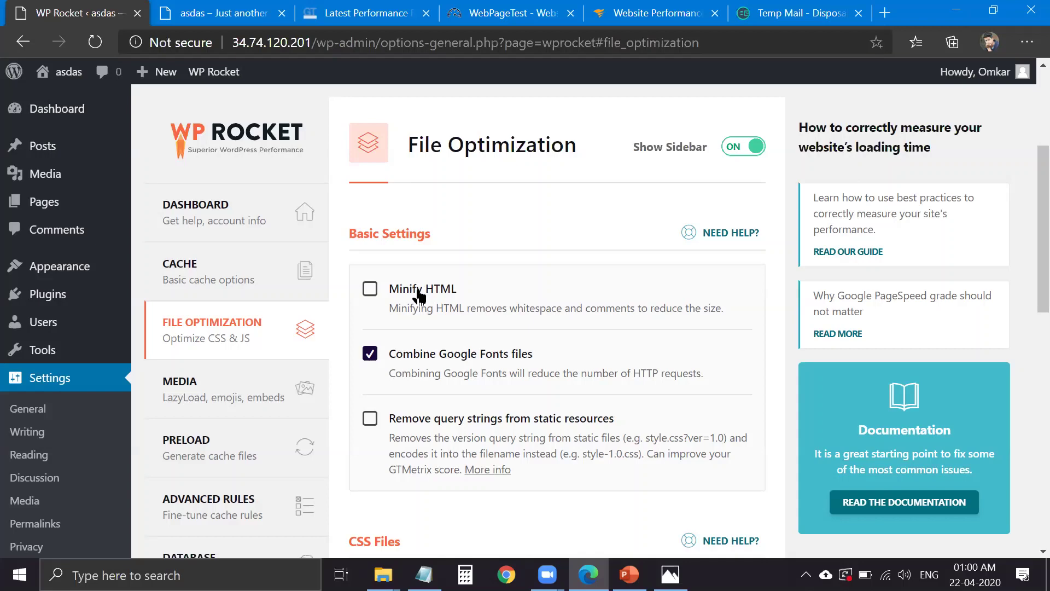
- Enable Minify HTML and removal of query strings, comparing against the GTmetrix report
left_click(420, 297)
scroll(423, 301, "down", 4)
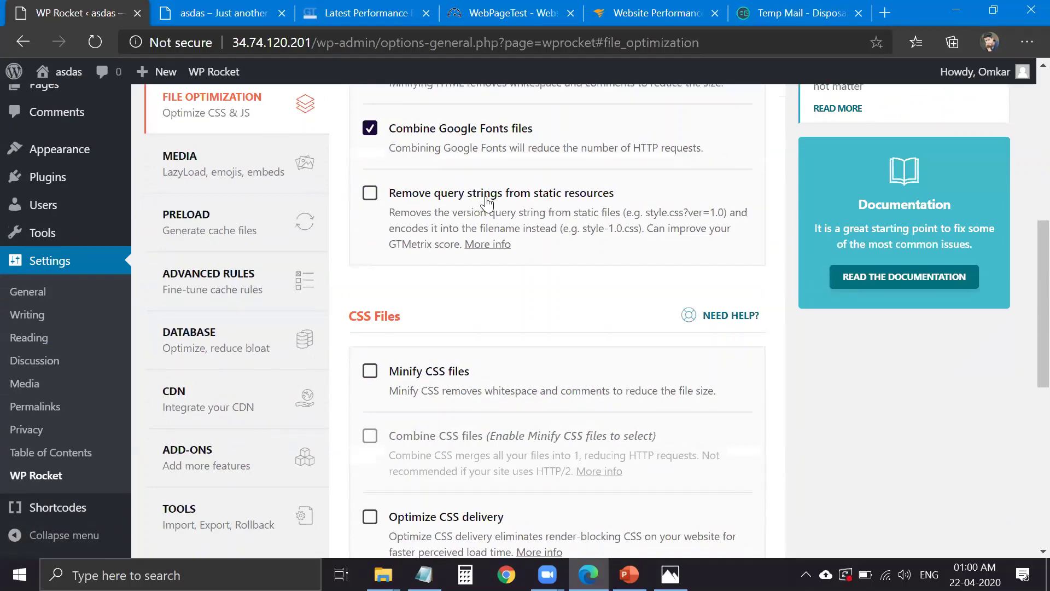
key("ctrl+3")
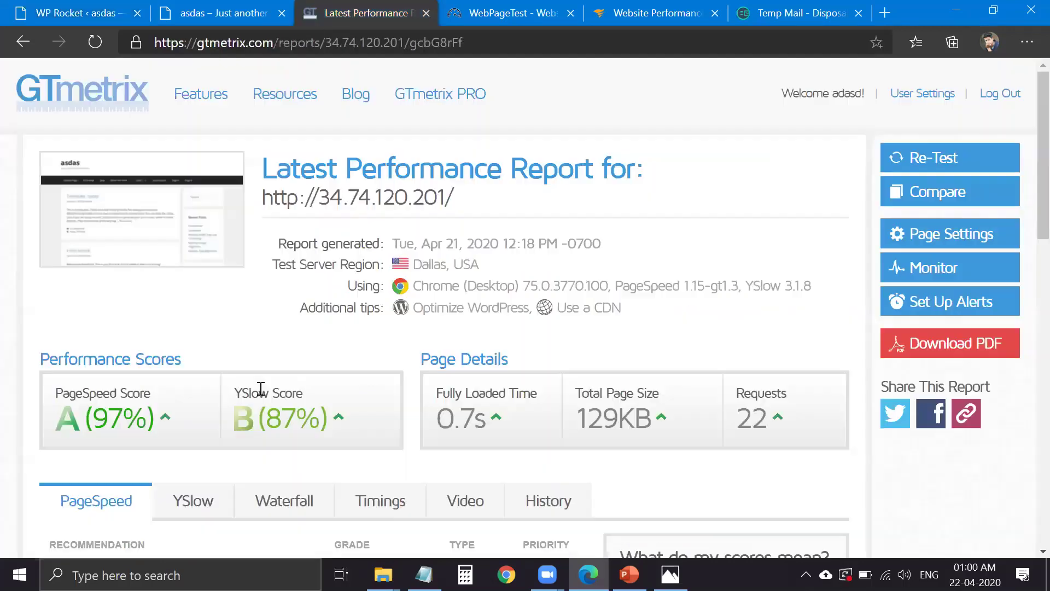
scroll(203, 364, "down", 5)
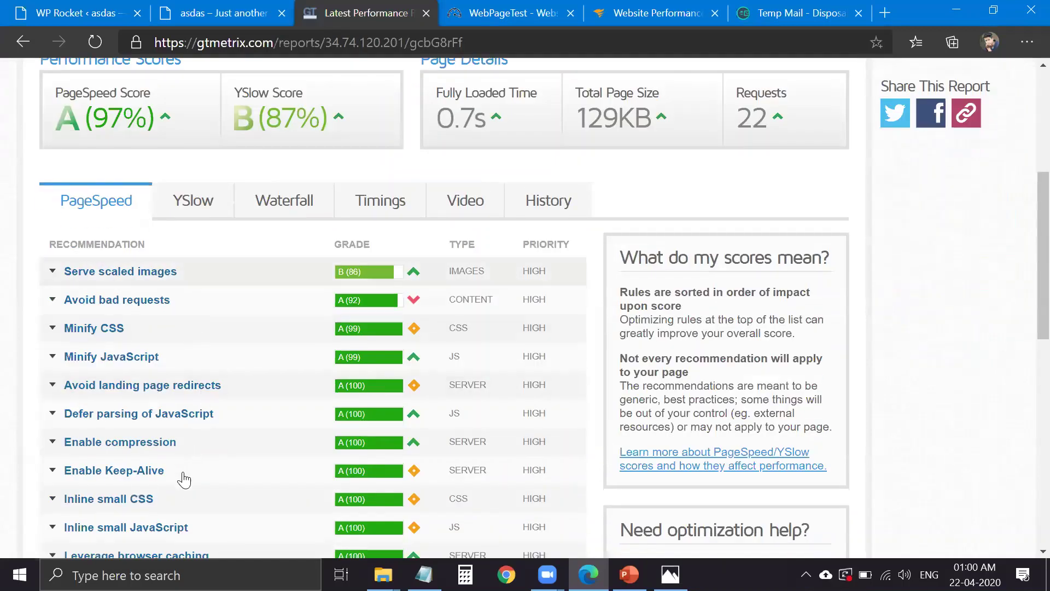
scroll(183, 417, "down", 1)
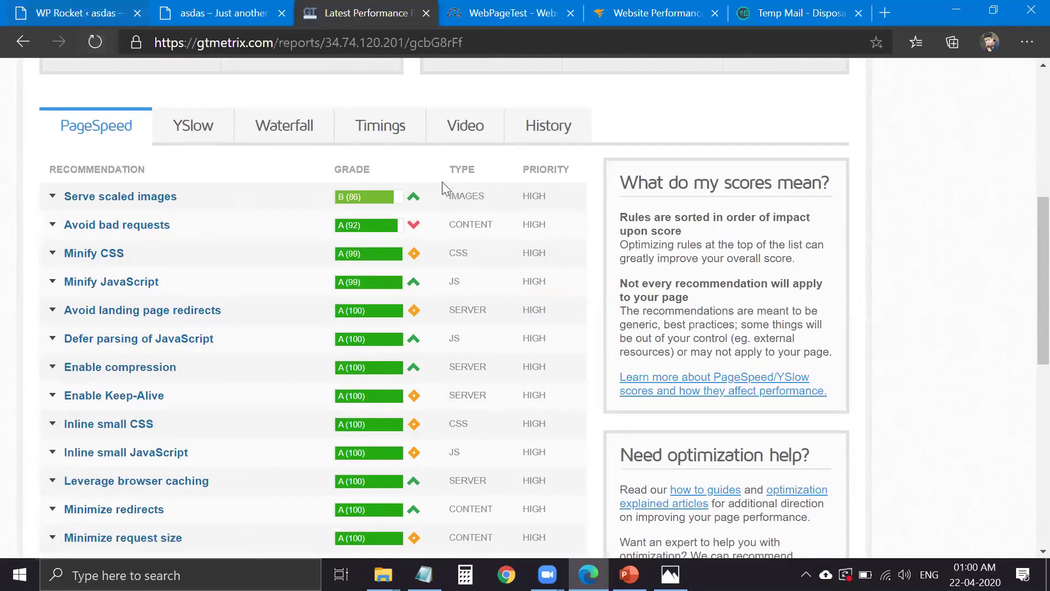
key("ctrl+1")
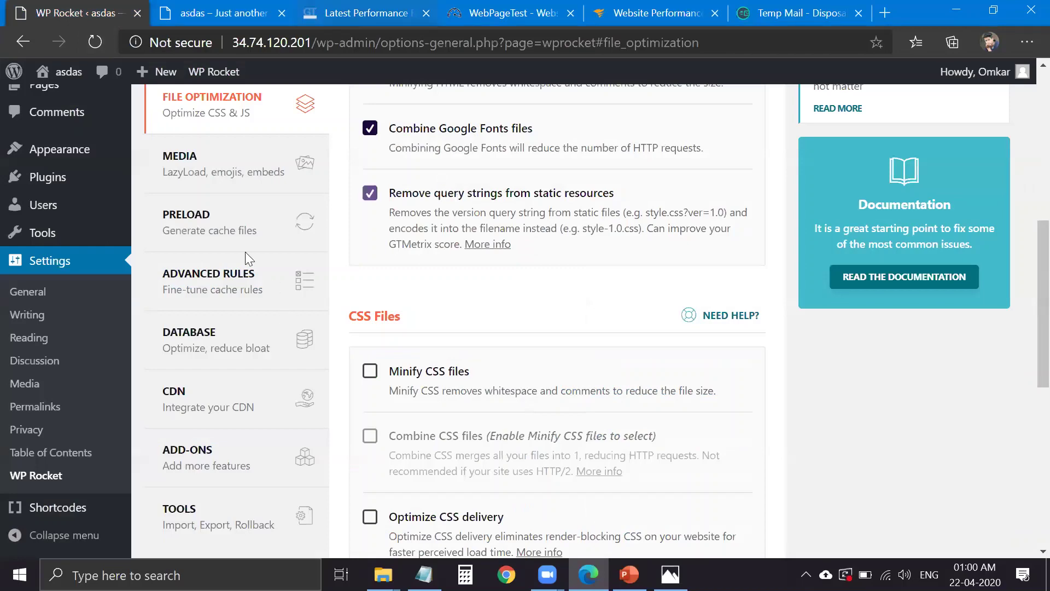
key("ctrl+3")
scroll(131, 93, "up", 2)
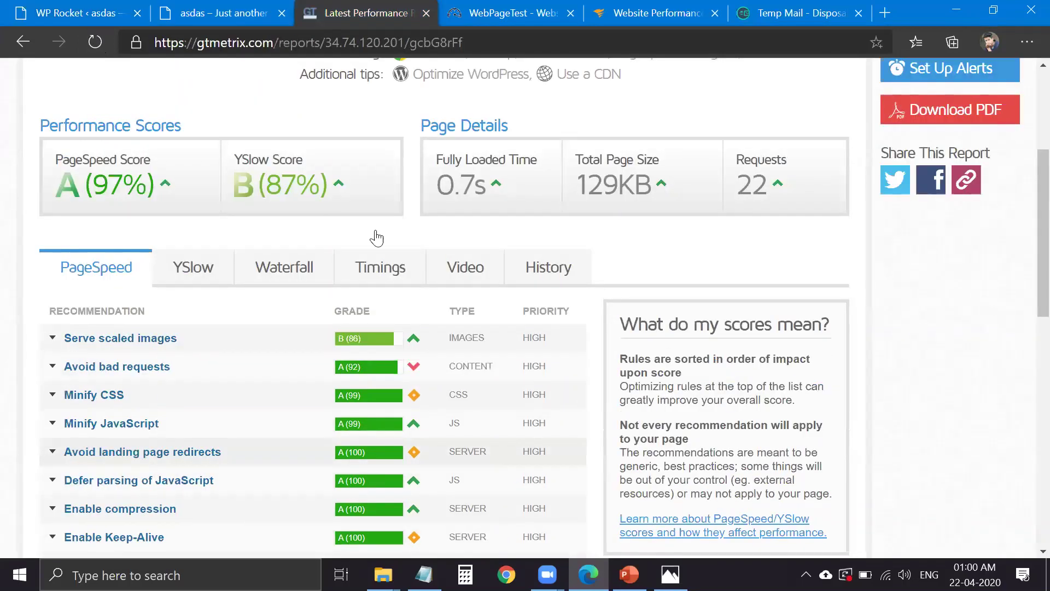
- Enable Minify CSS files and accept the activation warning
left_click(104, 15)
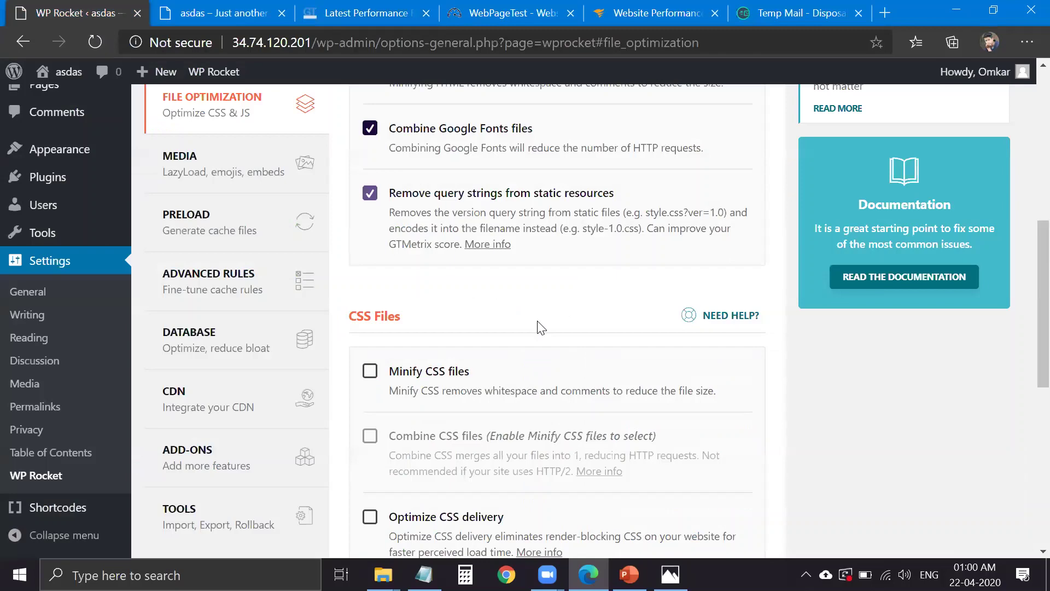
scroll(511, 368, "up", 1)
scroll(435, 381, "down", 1)
left_click(435, 375)
scroll(482, 307, "down", 3)
left_click(481, 307)
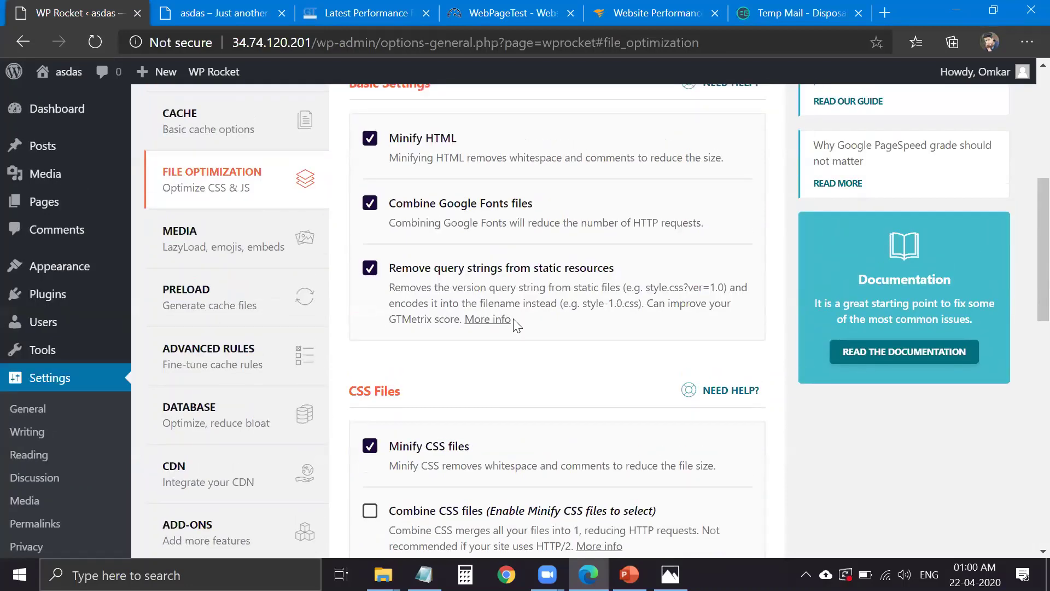
- Highlight the HTTP/2 note in the Combine CSS files description
scroll(517, 328, "down", 3)
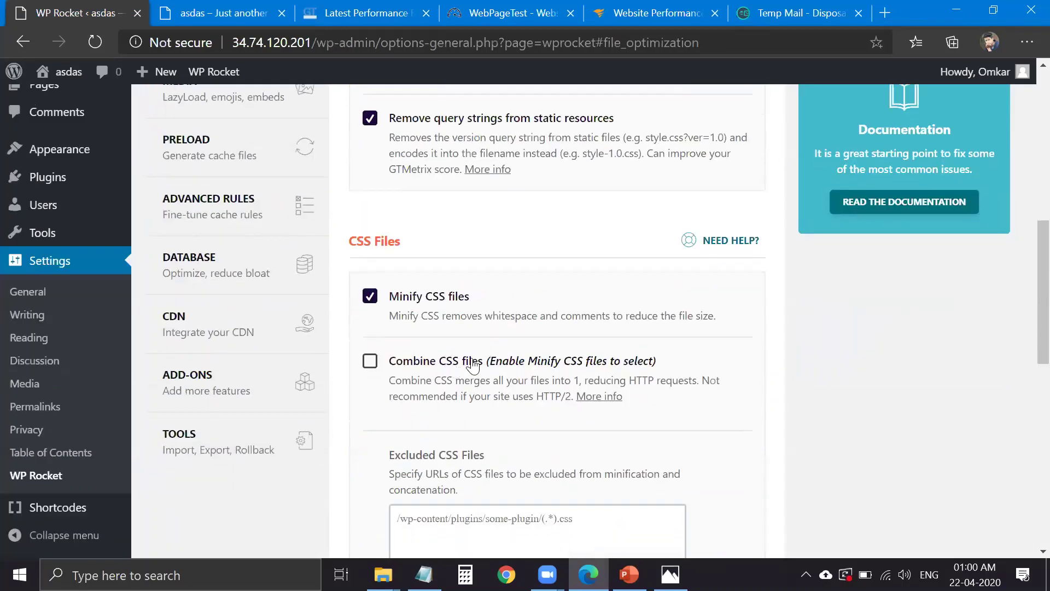
scroll(551, 296, "down", 3)
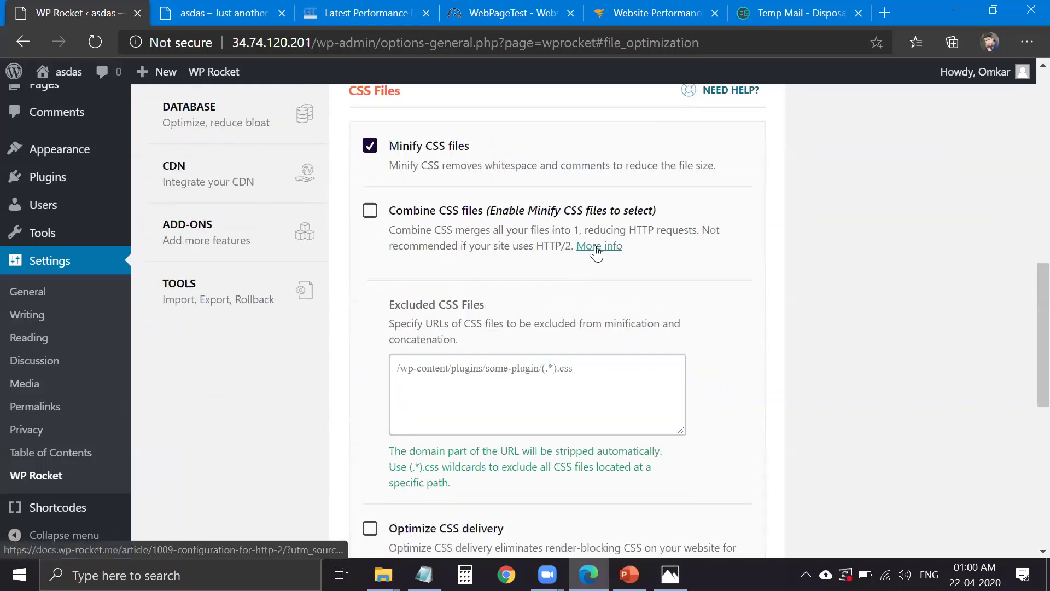
left_click_drag(553, 246, 570, 249)
left_click(570, 262)
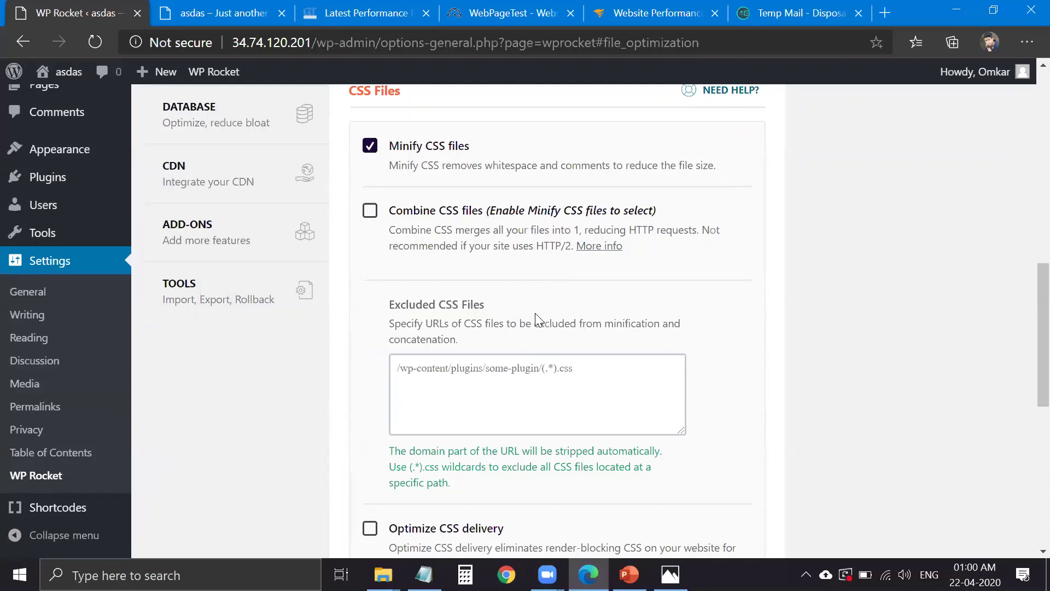
double_click(556, 248)
left_click_drag(571, 246, 538, 246)
left_click(557, 250)
scroll(544, 238, "down", 3)
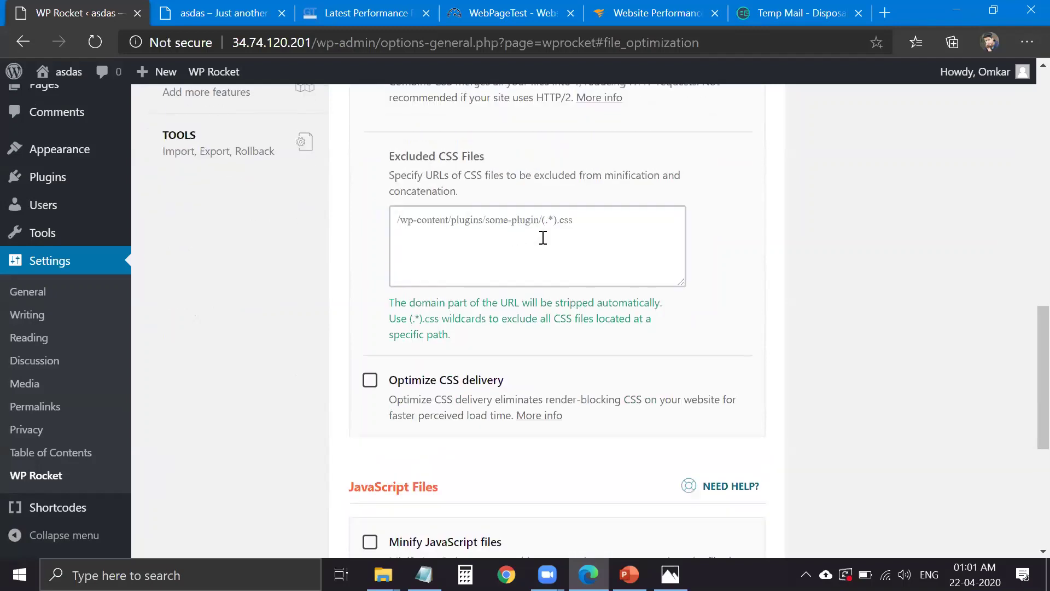
- Enable Optimize CSS delivery, highlighting its render-blocking description
left_click(475, 379)
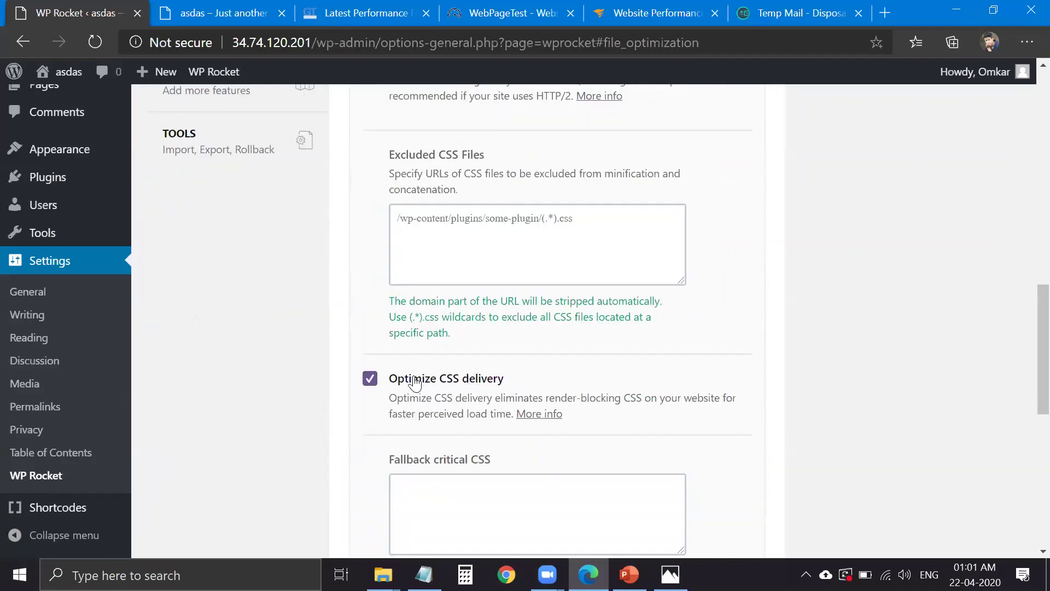
scroll(429, 365, "down", 1)
scroll(437, 351, "down", 2)
scroll(470, 295, "up", 1)
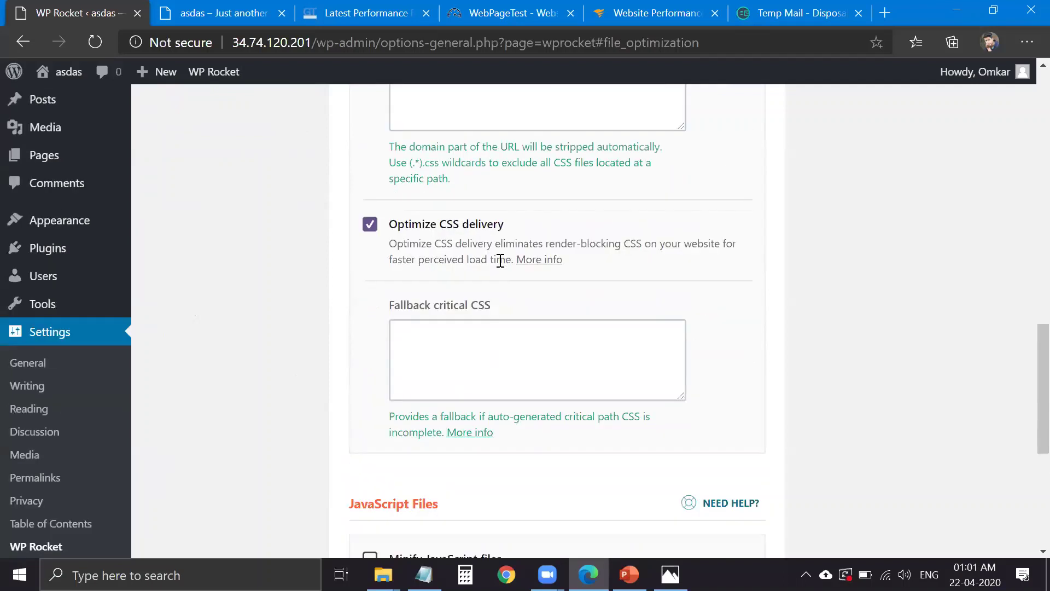
left_click_drag(502, 250, 555, 247)
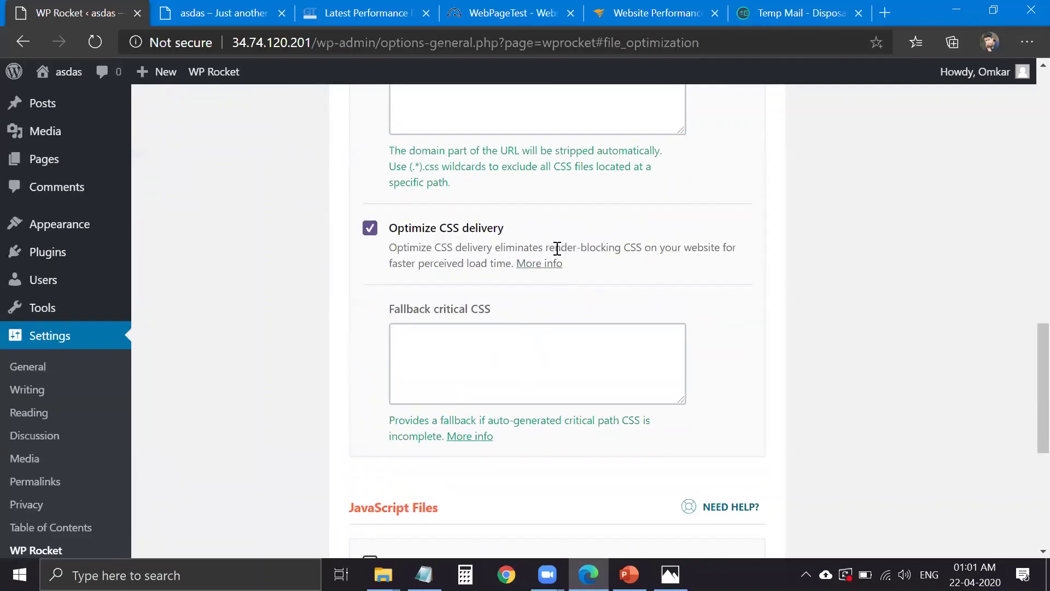
double_click(610, 247)
- Enable Minify JavaScript files and accept the activation warning
scroll(609, 249, "down", 1)
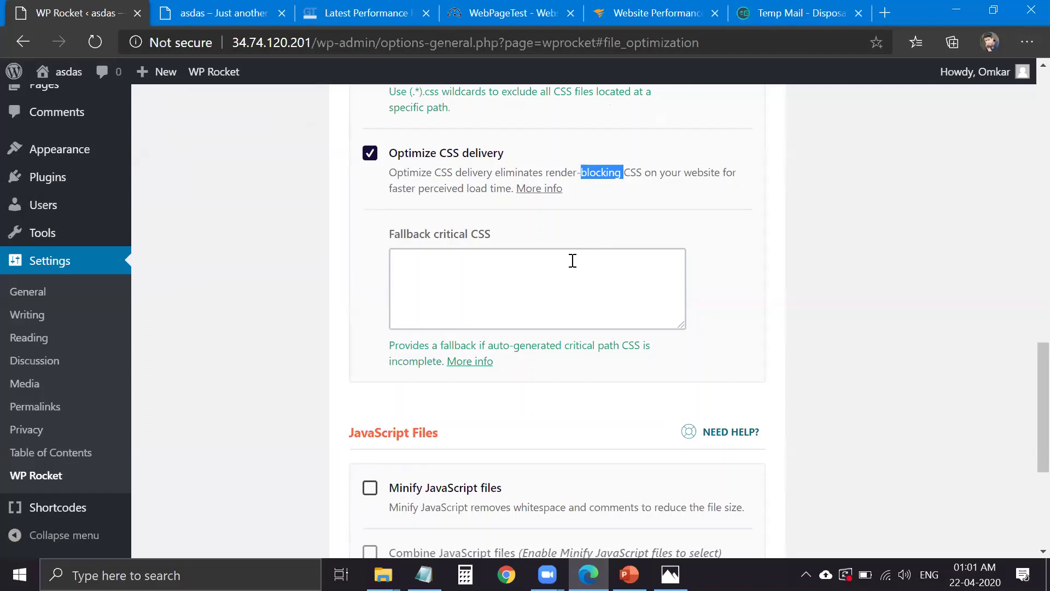
scroll(571, 262, "down", 3)
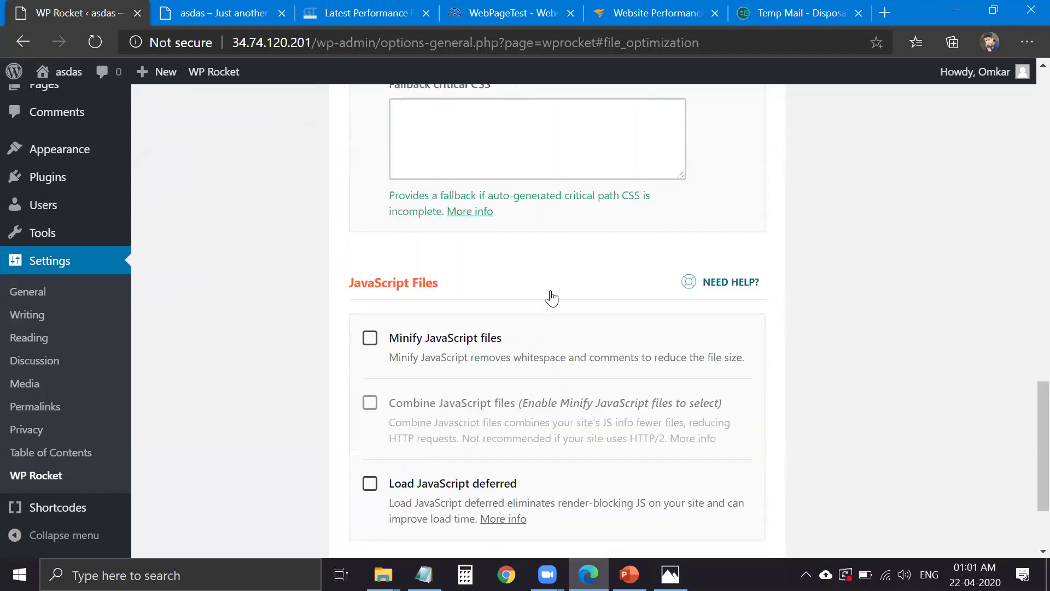
scroll(547, 236, "down", 2)
left_click(465, 210)
left_click(473, 216)
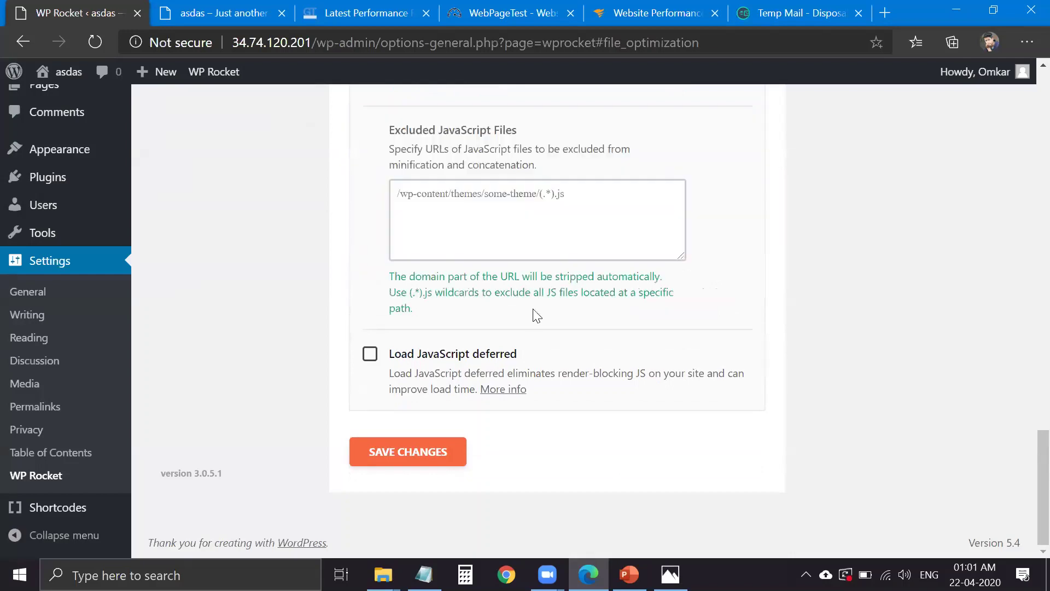
scroll(524, 312, "up", 1)
scroll(524, 312, "up", 1)
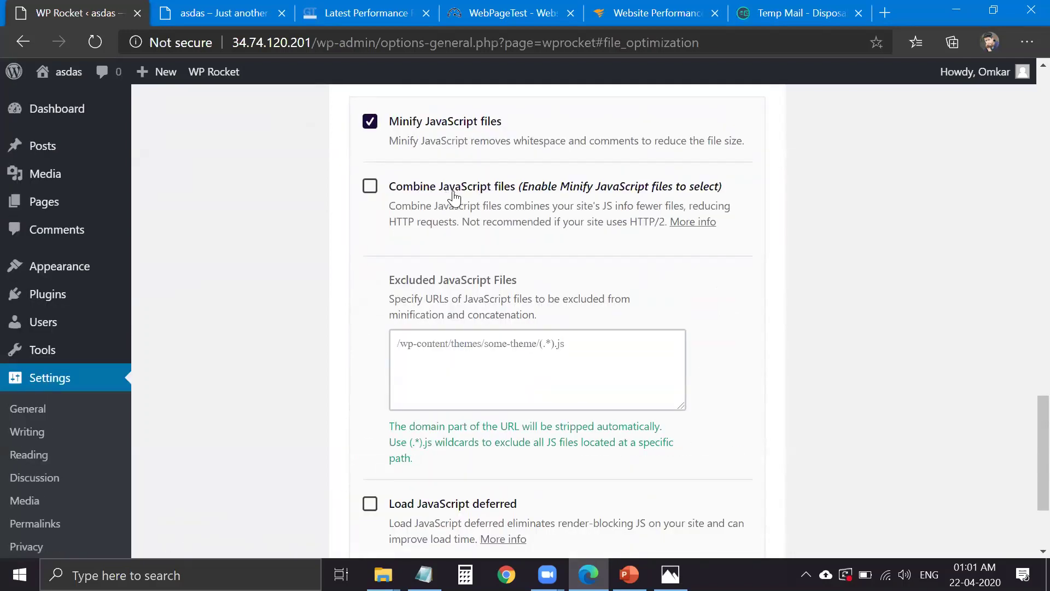
scroll(472, 193, "down", 2)
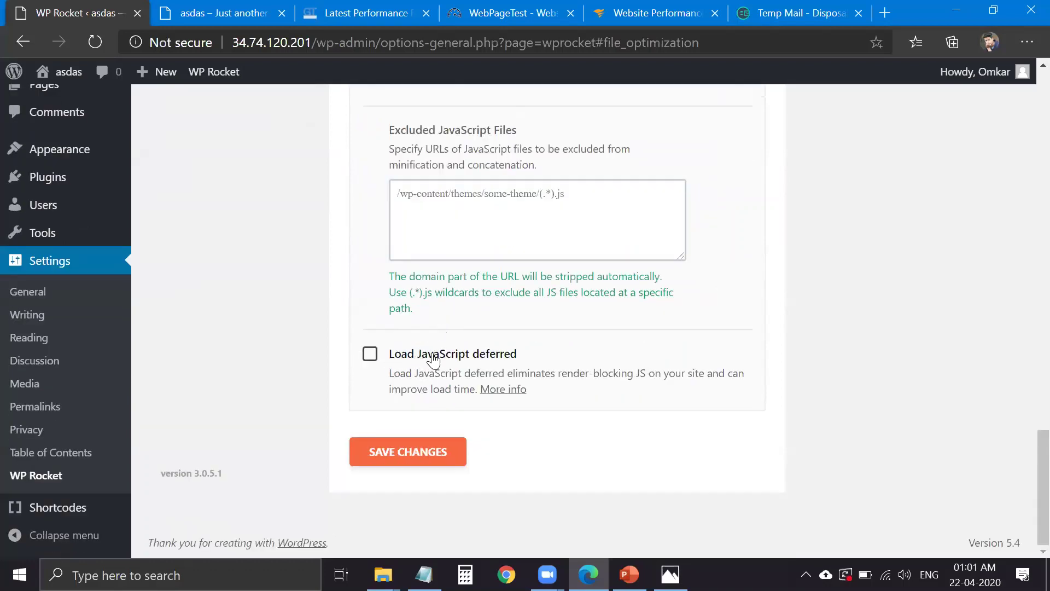
- Scroll through the site's front page
left_click(224, 13)
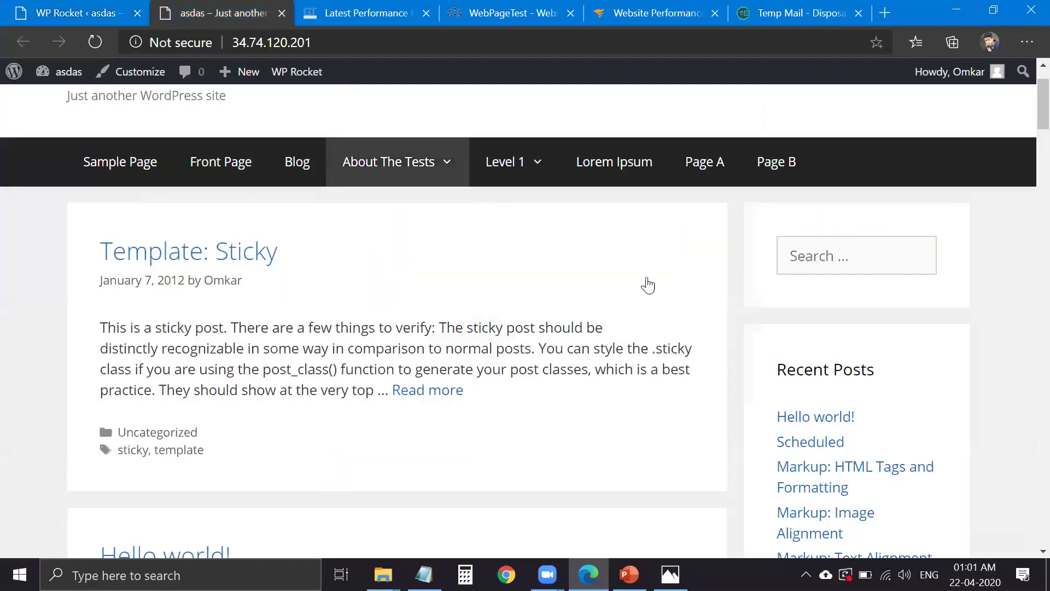
scroll(1031, 148, "down", 10)
scroll(1032, 195, "up", 6)
scroll(1032, 383, "down", 15)
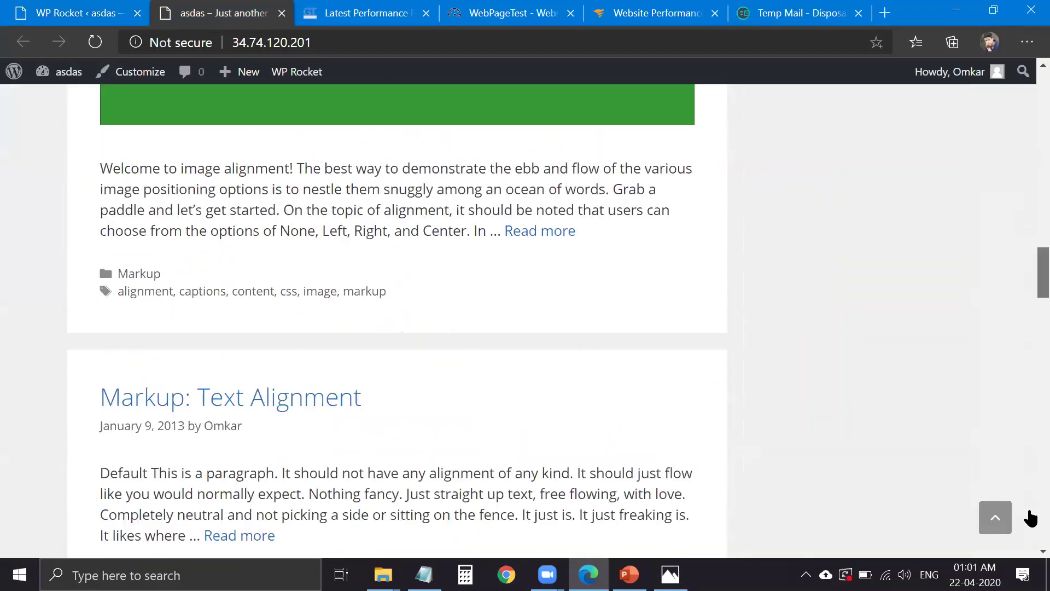
scroll(1031, 497, "down", 10)
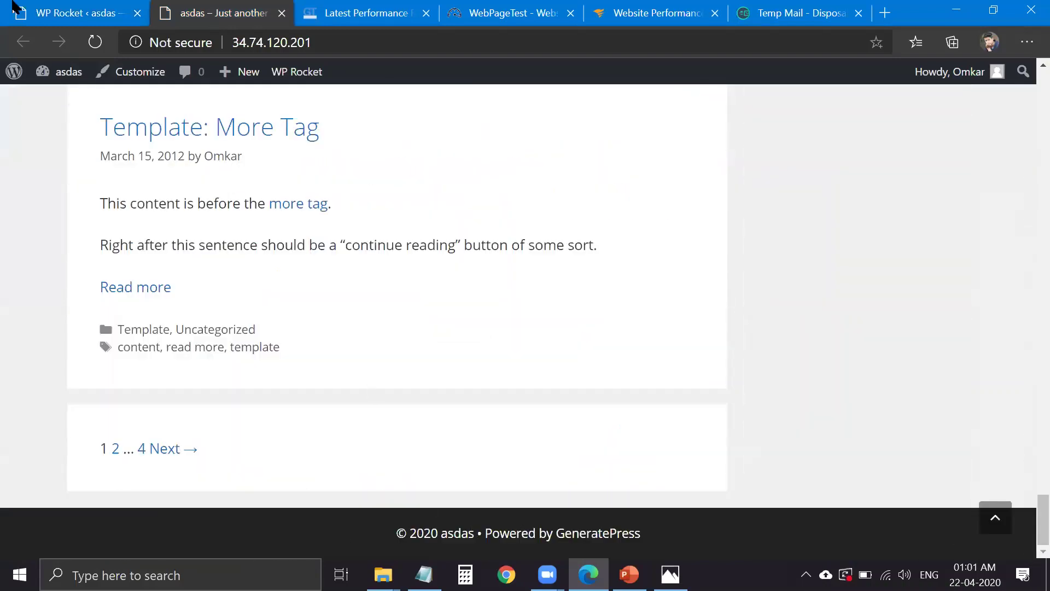
- Enable Load JavaScript deferred with jQuery safe mode and save the file optimization settings
left_click(27, 14)
left_click(410, 358)
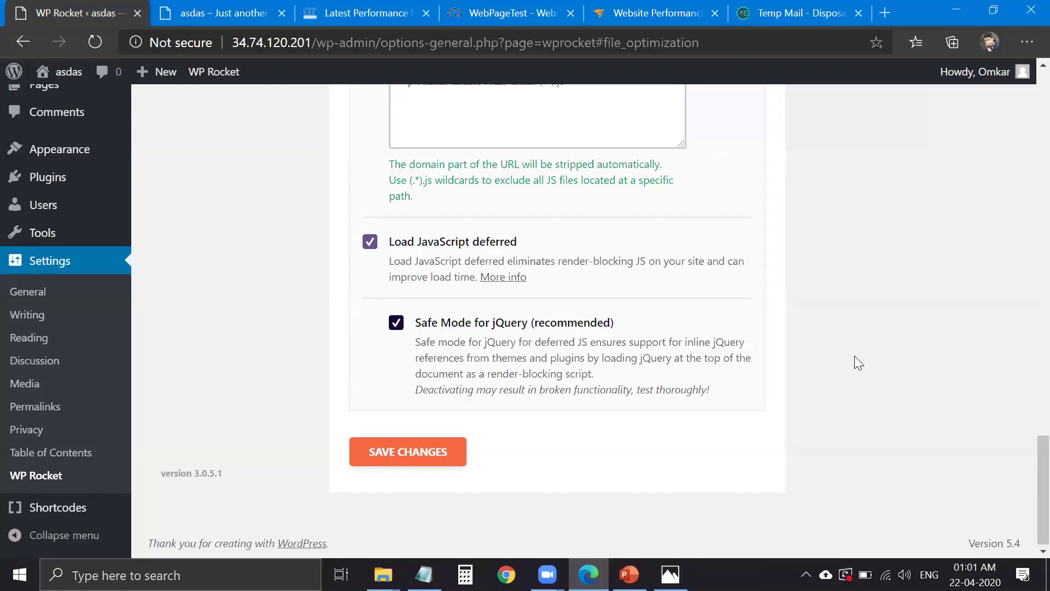
left_click(445, 455)
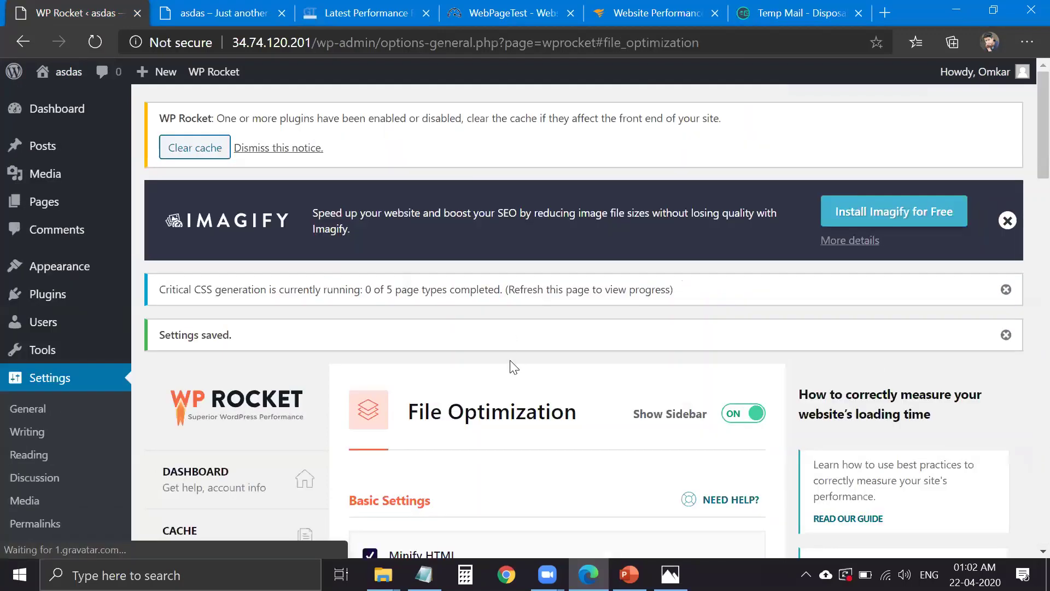
scroll(462, 345, "down", 6)
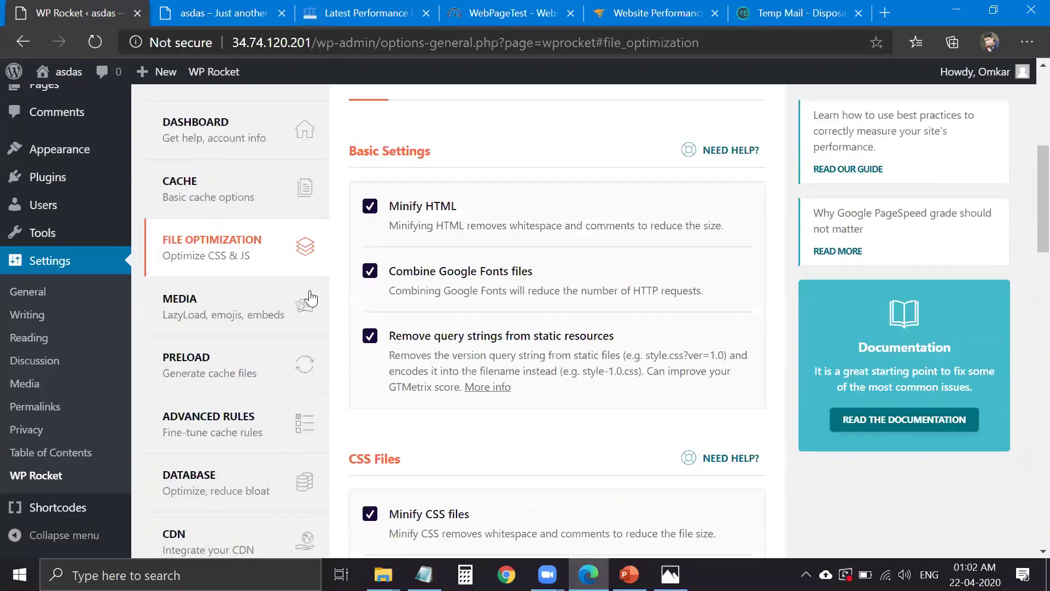
left_click(296, 289)
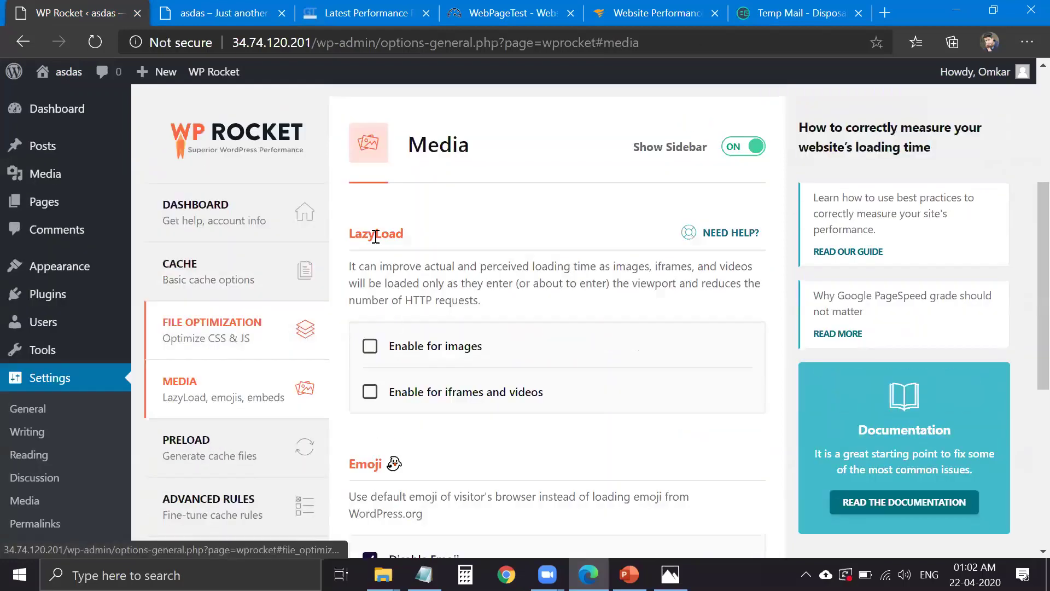
- Enable LazyLoad for images, iframes and videos, and replace YouTube iframes with preview images
double_click(375, 239)
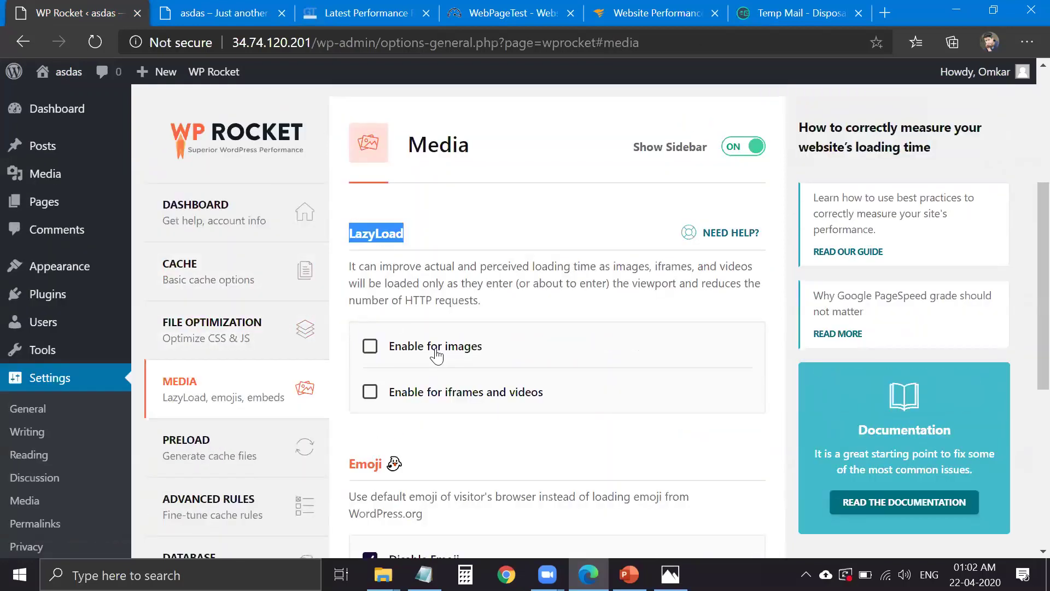
left_click(438, 356)
left_click(445, 393)
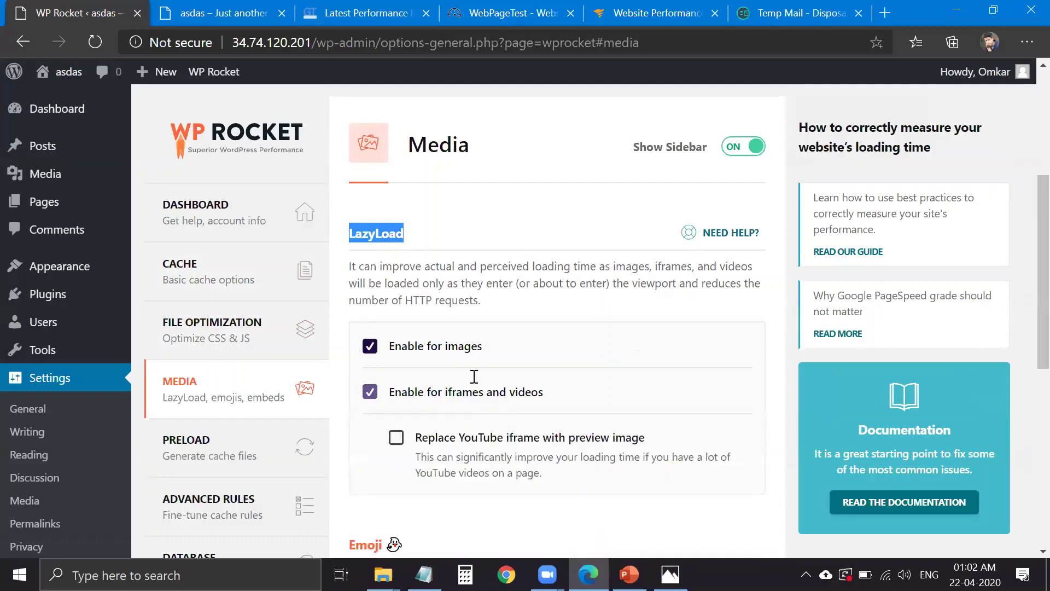
scroll(478, 370, "down", 1)
left_click(464, 372)
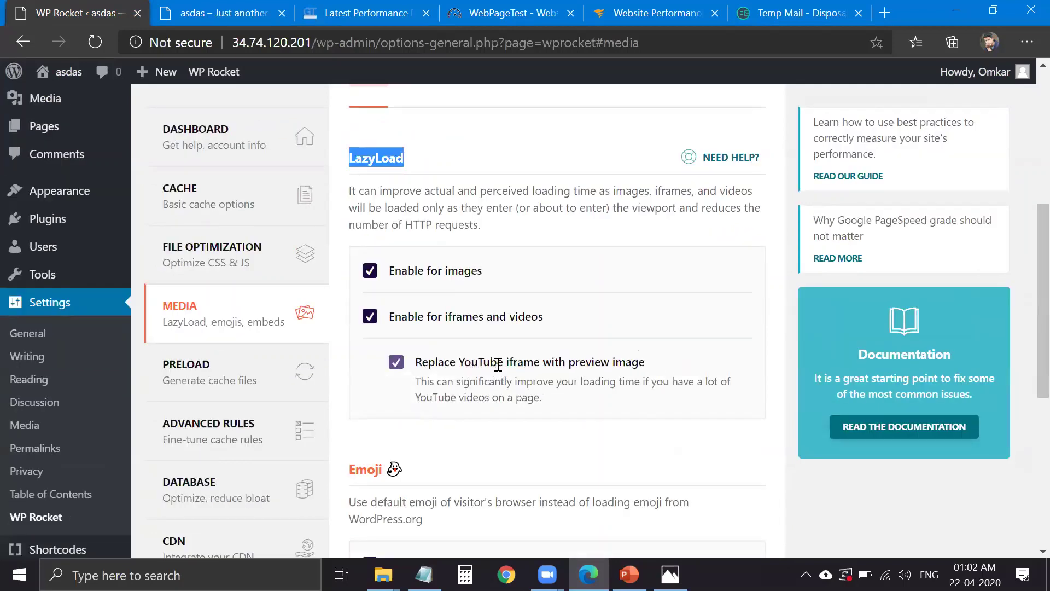
- Review the Emoji and Embeds options and save the Media settings
scroll(436, 265, "down", 5)
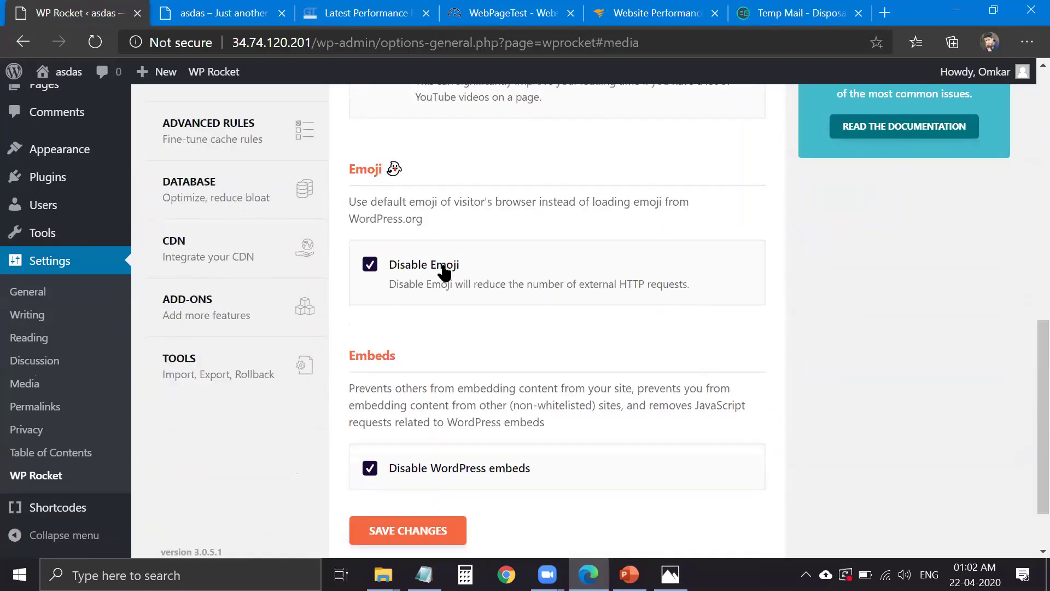
triple_click(443, 272)
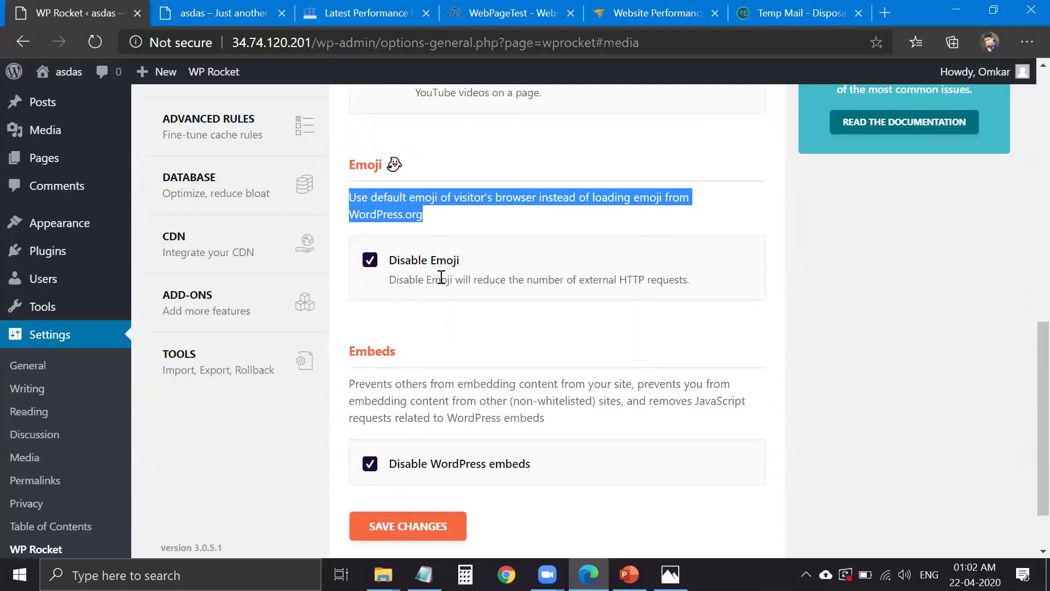
scroll(450, 281, "down", 2)
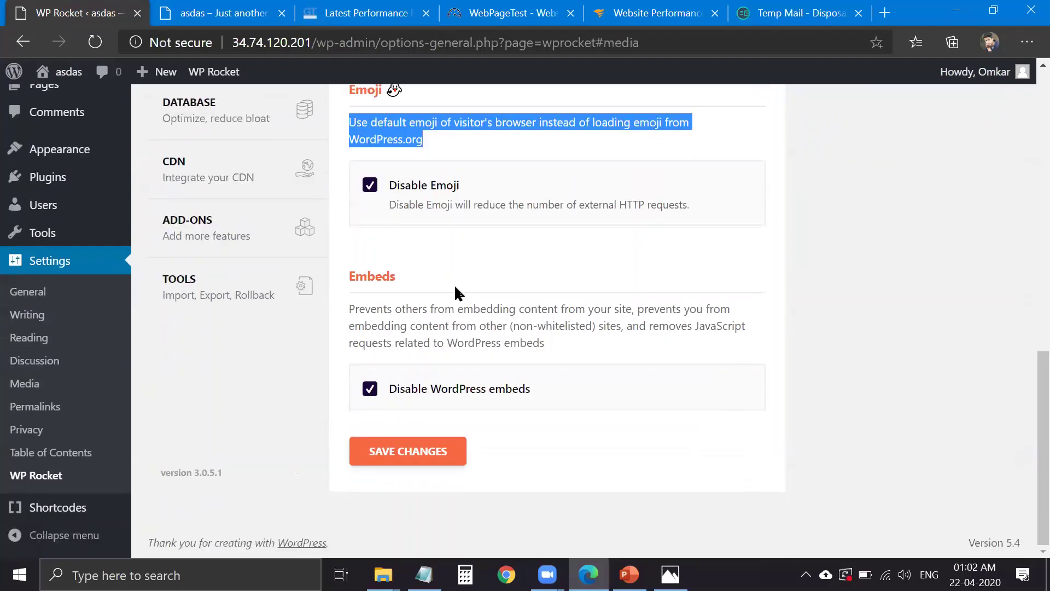
triple_click(449, 324)
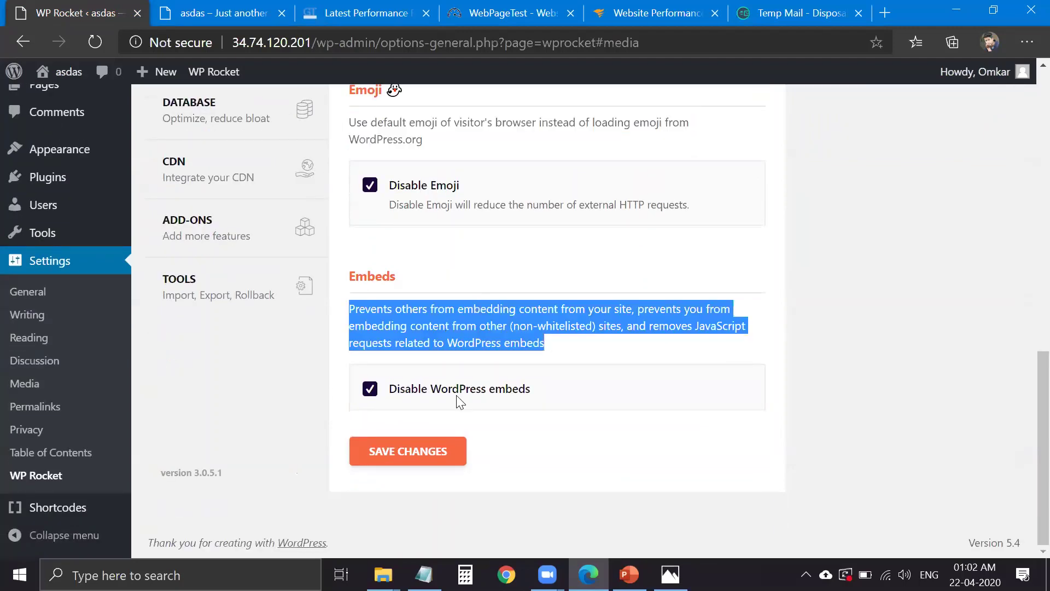
left_click(429, 452)
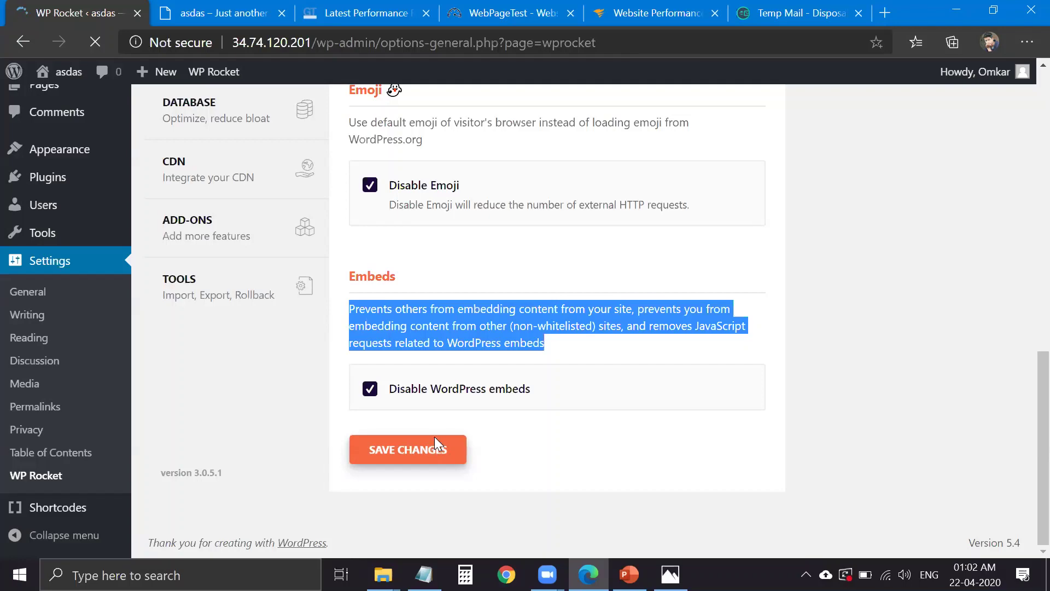
scroll(432, 426, "down", 3)
scroll(427, 408, "down", 1)
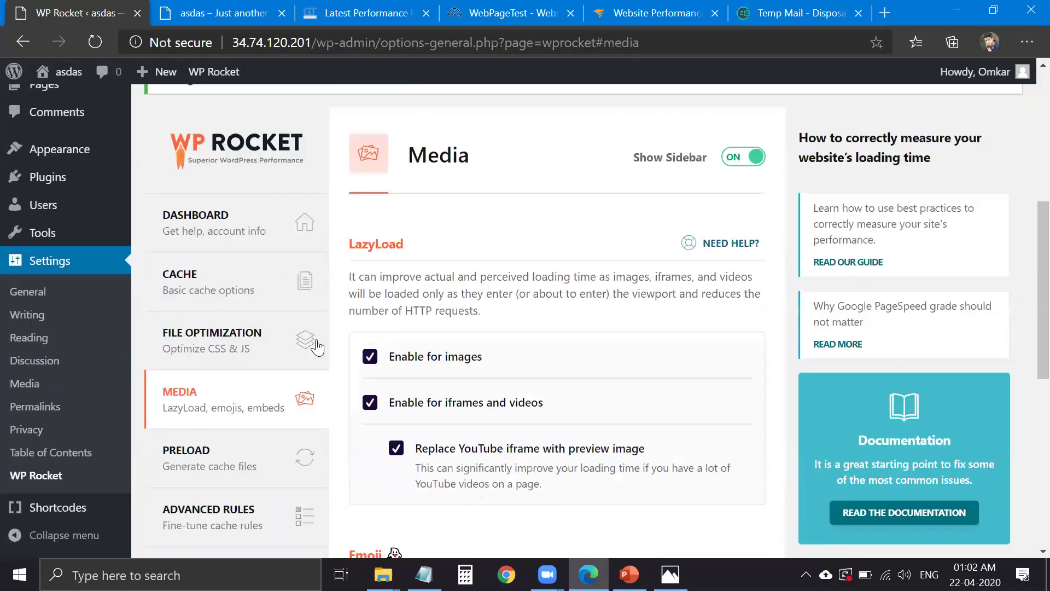
scroll(268, 304, "down", 2)
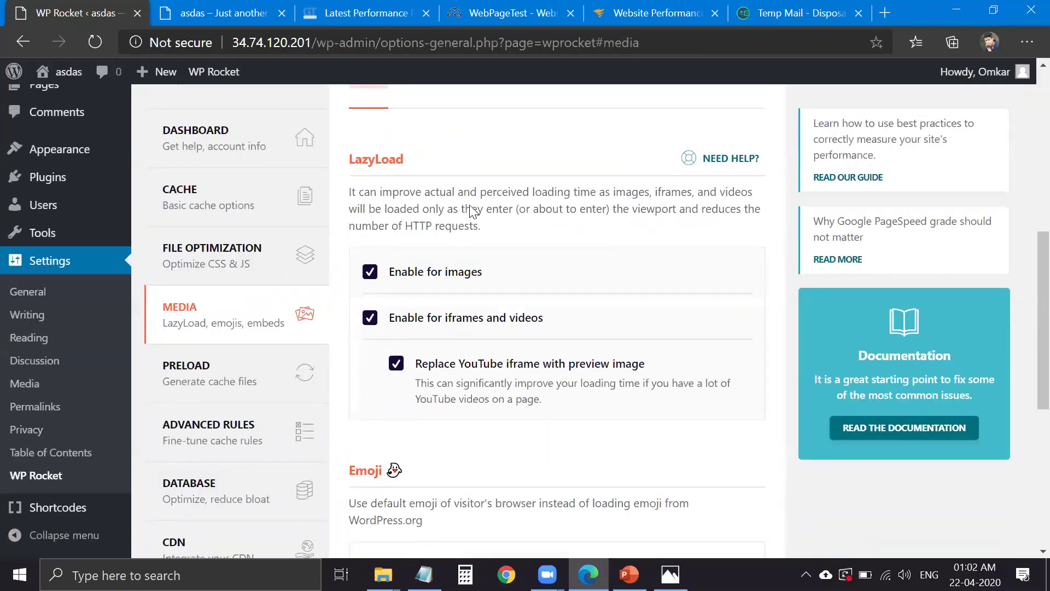
scroll(470, 221, "down", 1)
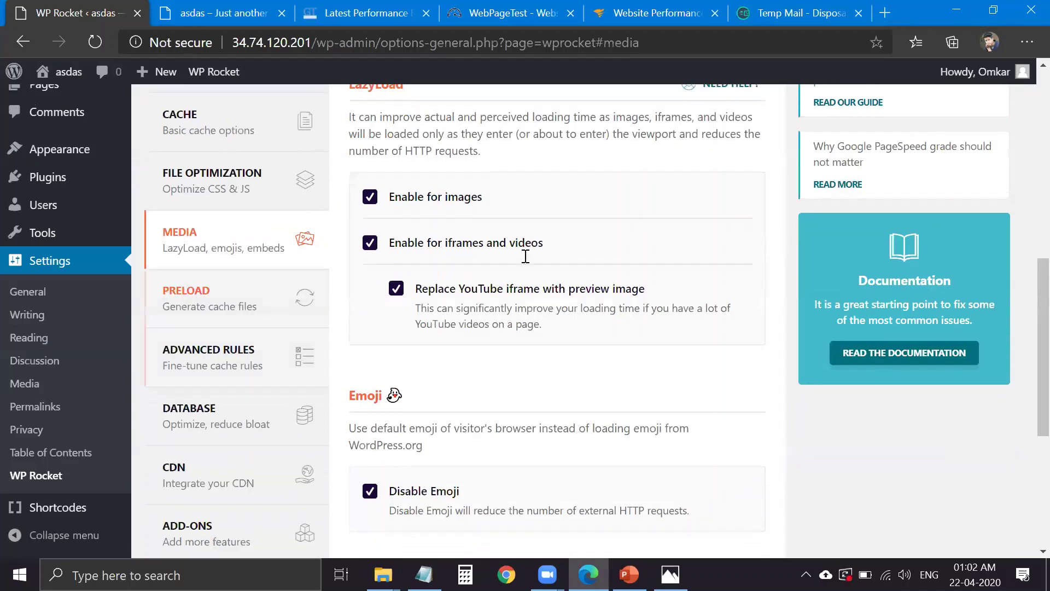
key("Tab")
- Open the Preload settings and reload the live site page to check it
left_click(324, 317)
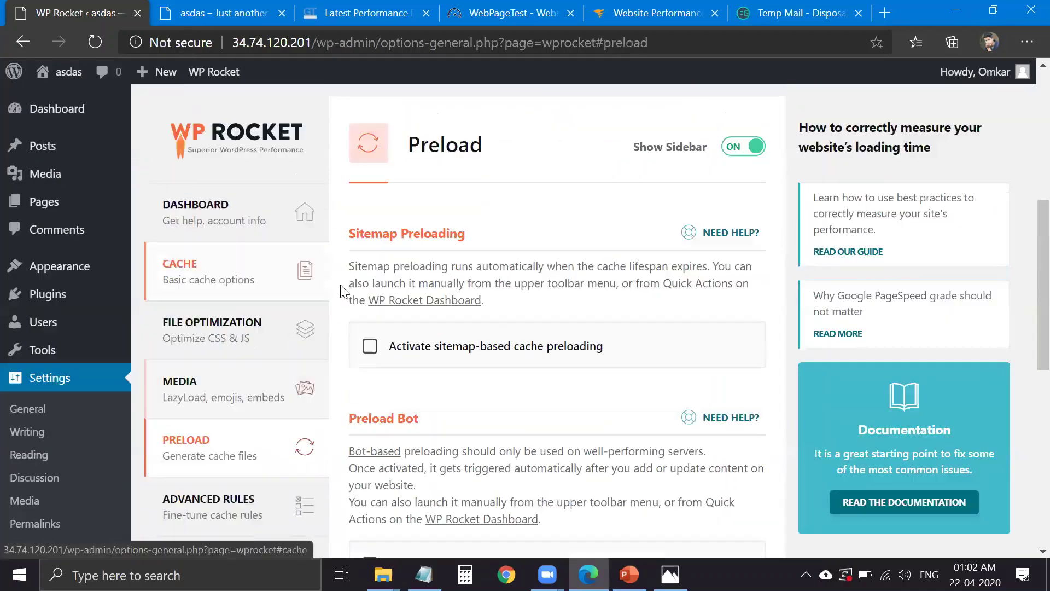
scroll(226, 104, "down", 1)
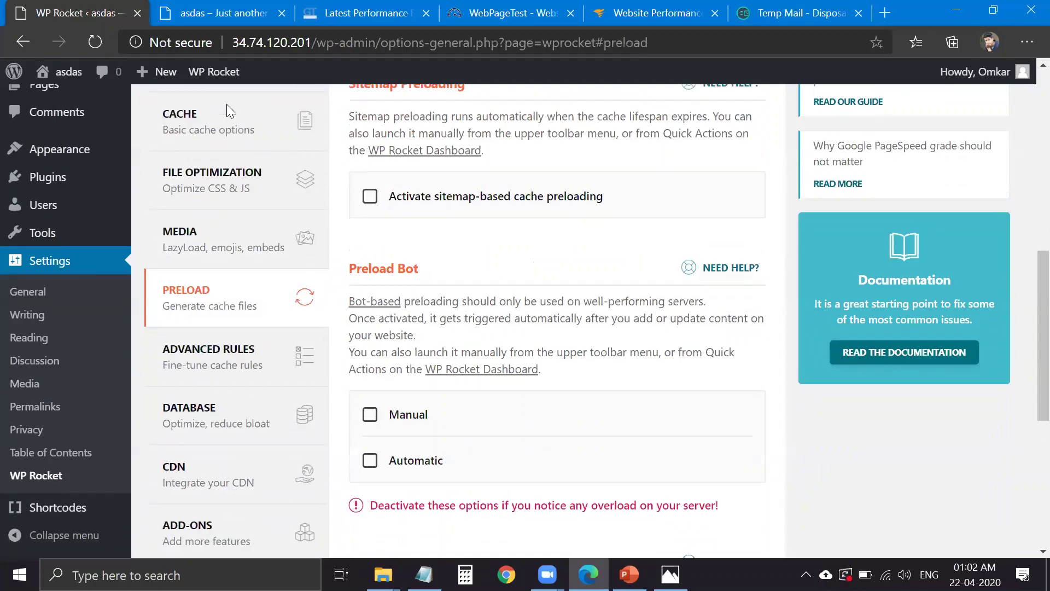
key("ctrl+Tab")
scroll(362, 307, "up", 10)
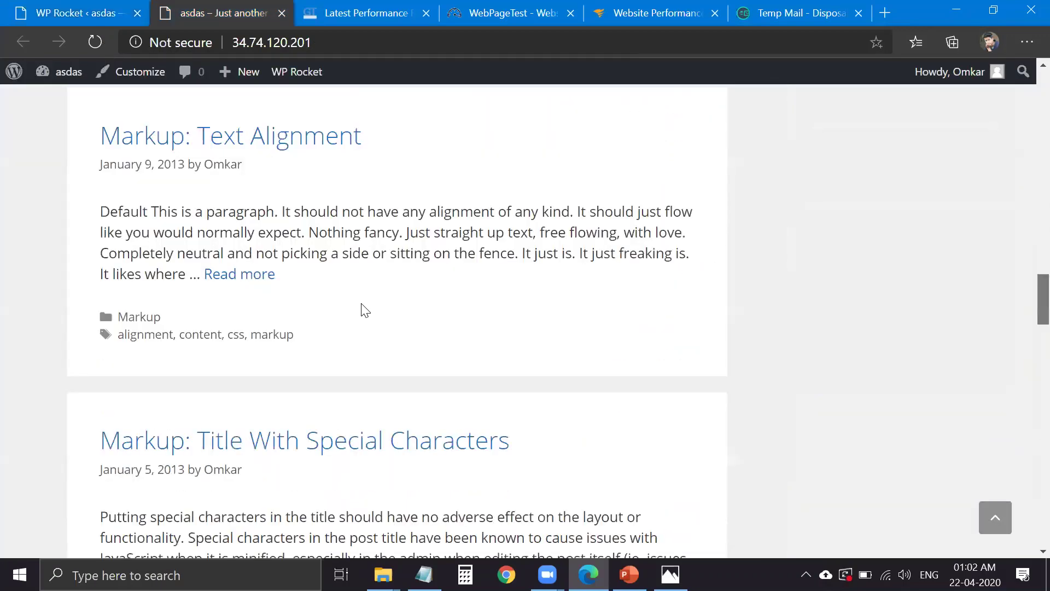
scroll(328, 328, "up", 15)
scroll(353, 352, "down", 14)
key("F5")
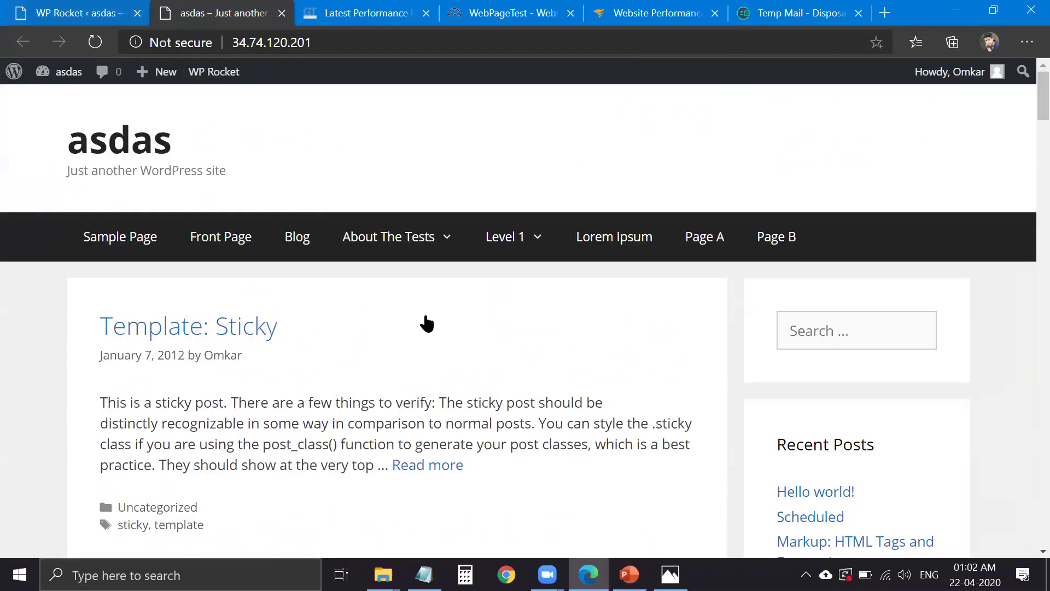
key("ctrl+shift+Tab")
- Activate sitemap-based cache preloading
left_click(432, 364)
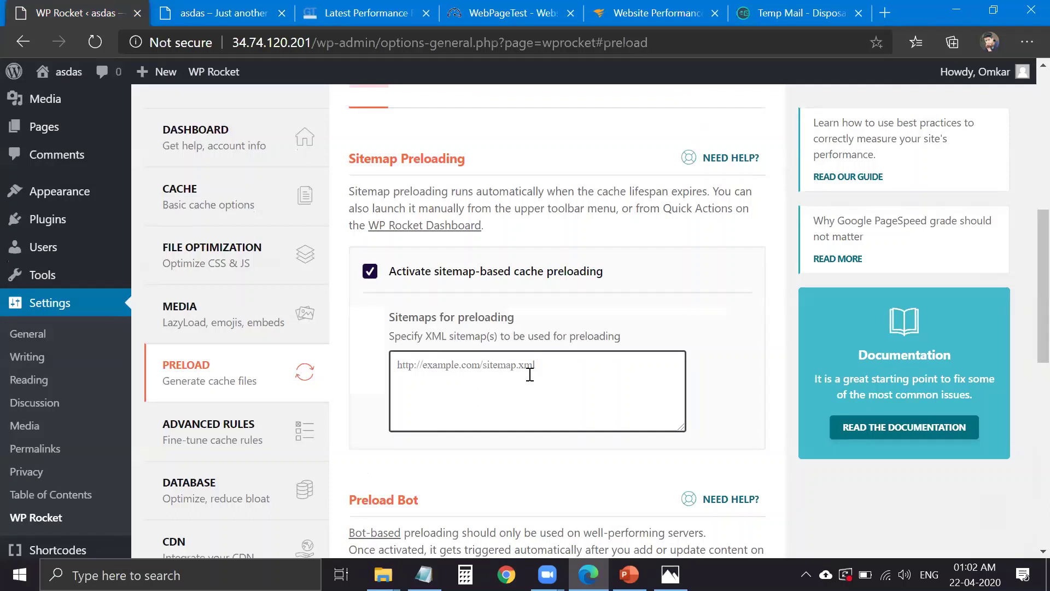
left_click(204, 12)
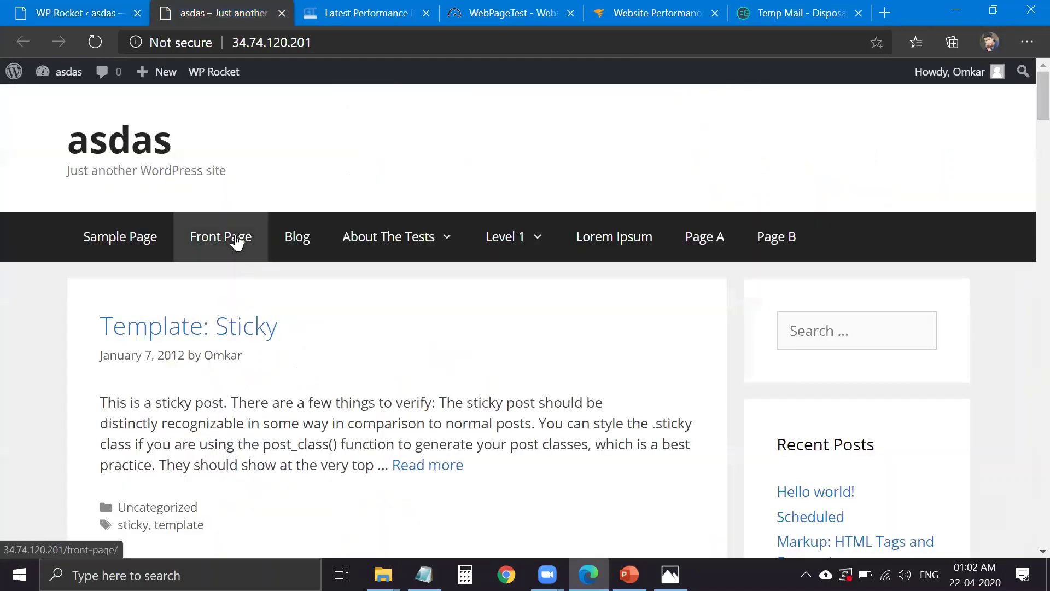
left_click(93, 9)
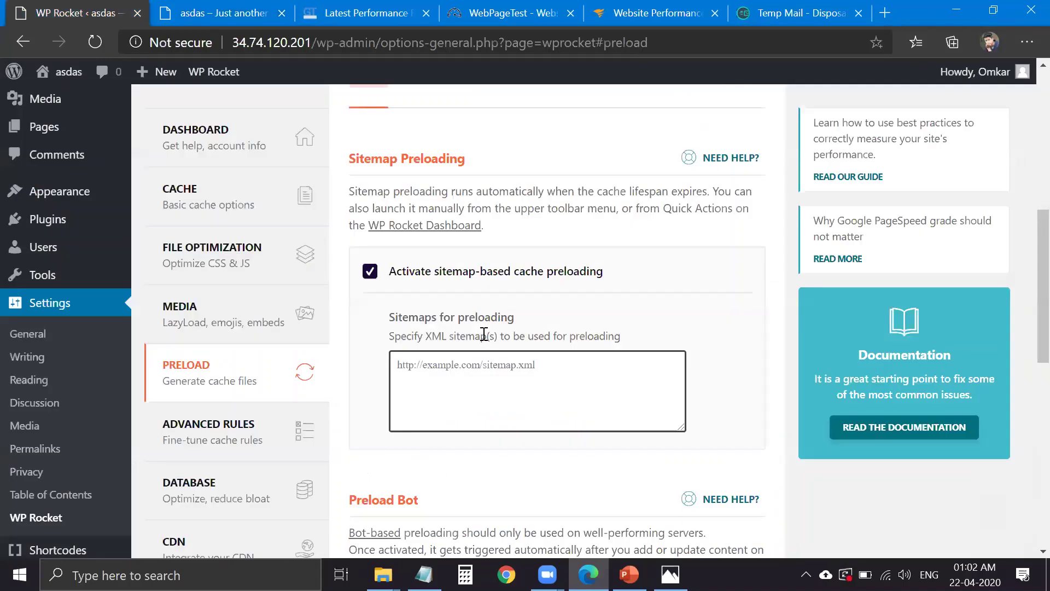
scroll(484, 333, "down", 3)
scroll(492, 317, "up", 3)
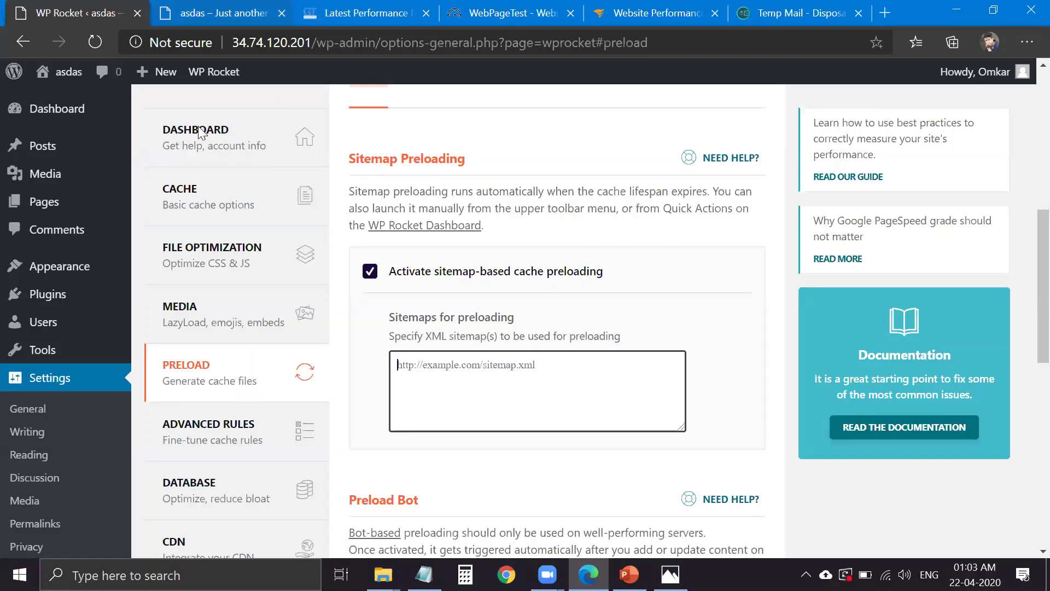
- Preview the front page, look over Advanced Rules, then move to the GTmetrix report
key("ctrl+Tab")
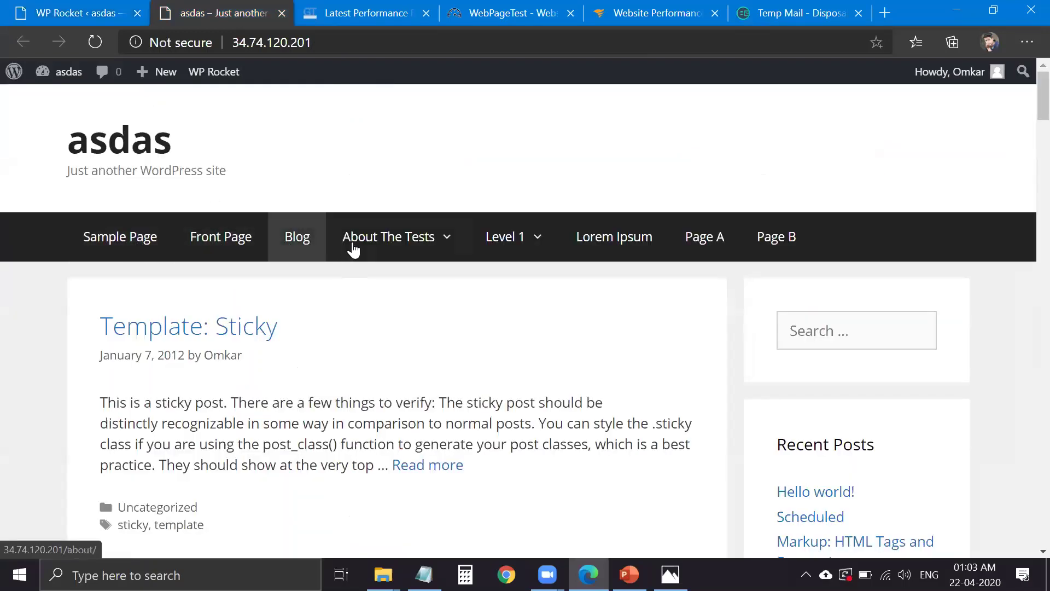
mouse_move(507, 241)
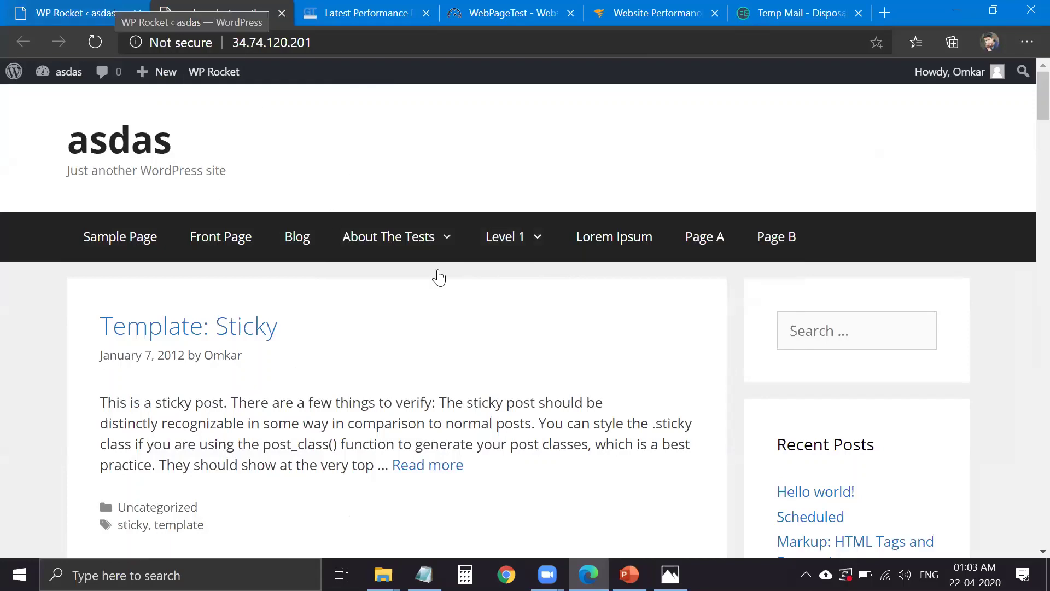
left_click(91, 8)
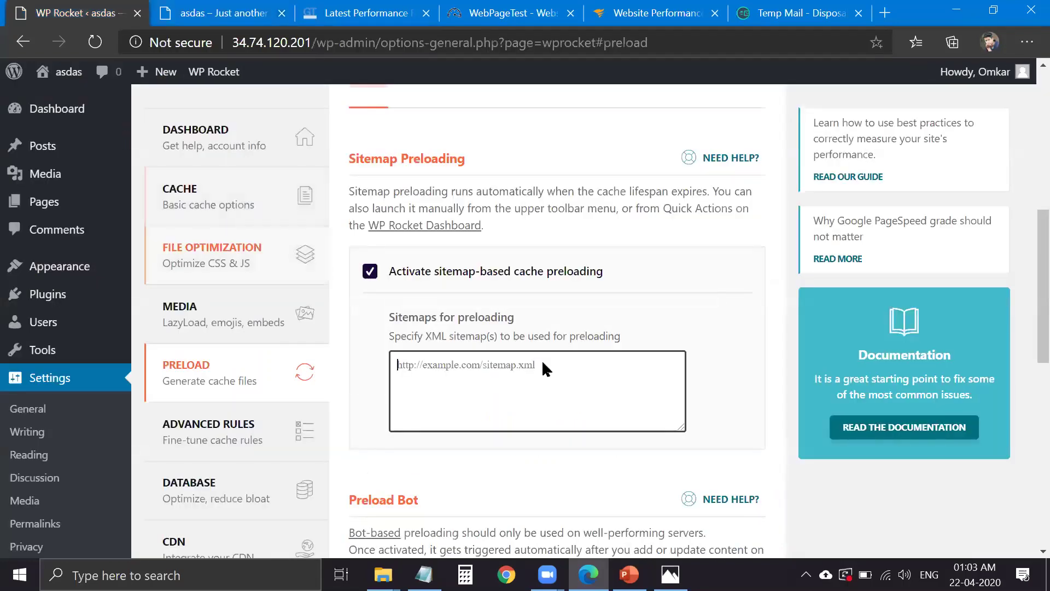
scroll(536, 358, "down", 4)
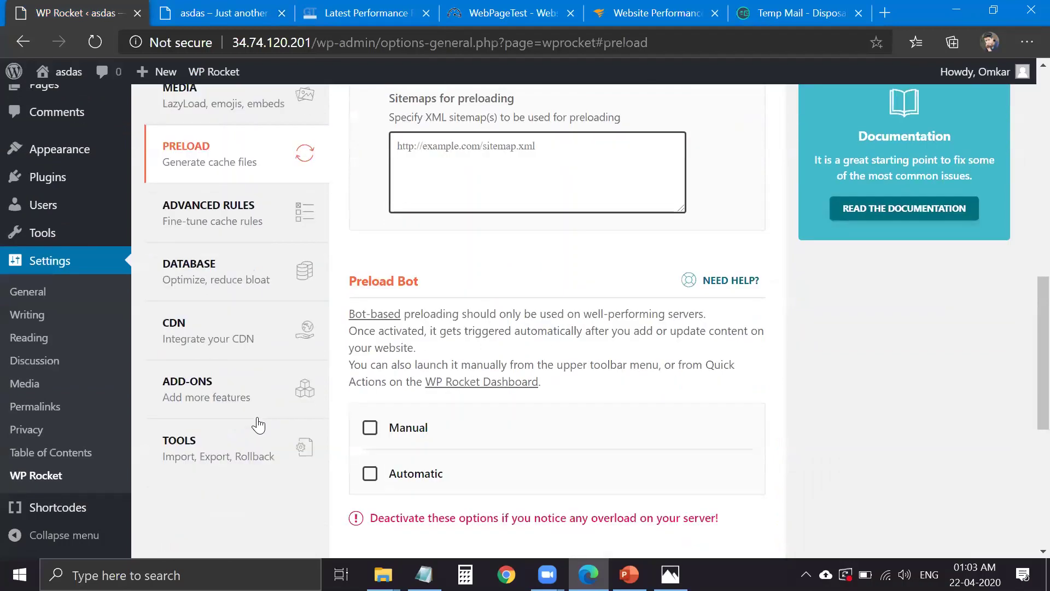
scroll(258, 425, "up", 4)
left_click(258, 425)
scroll(466, 341, "down", 7)
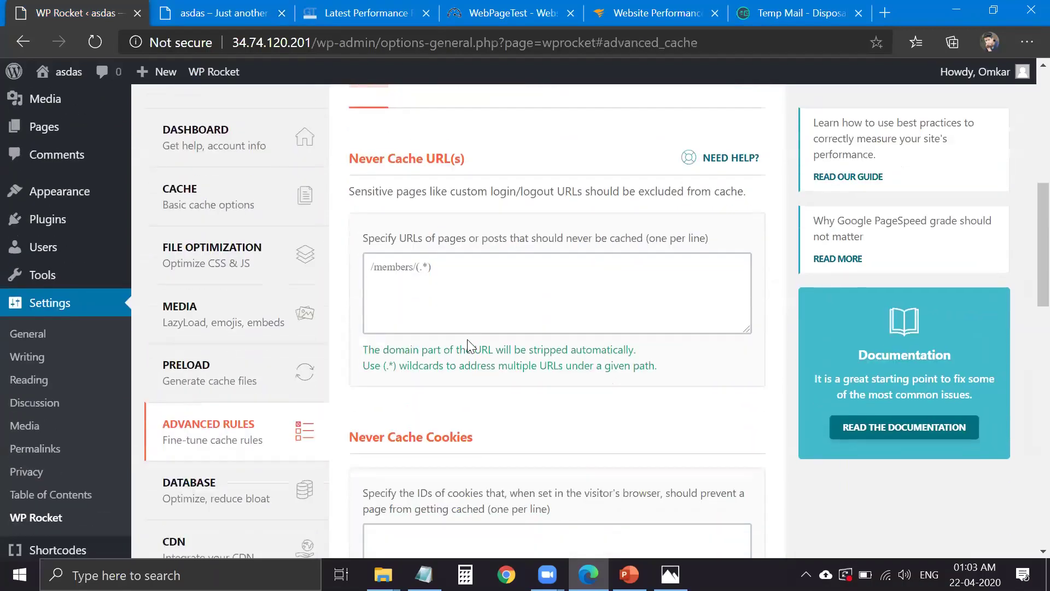
scroll(419, 284, "up", 7)
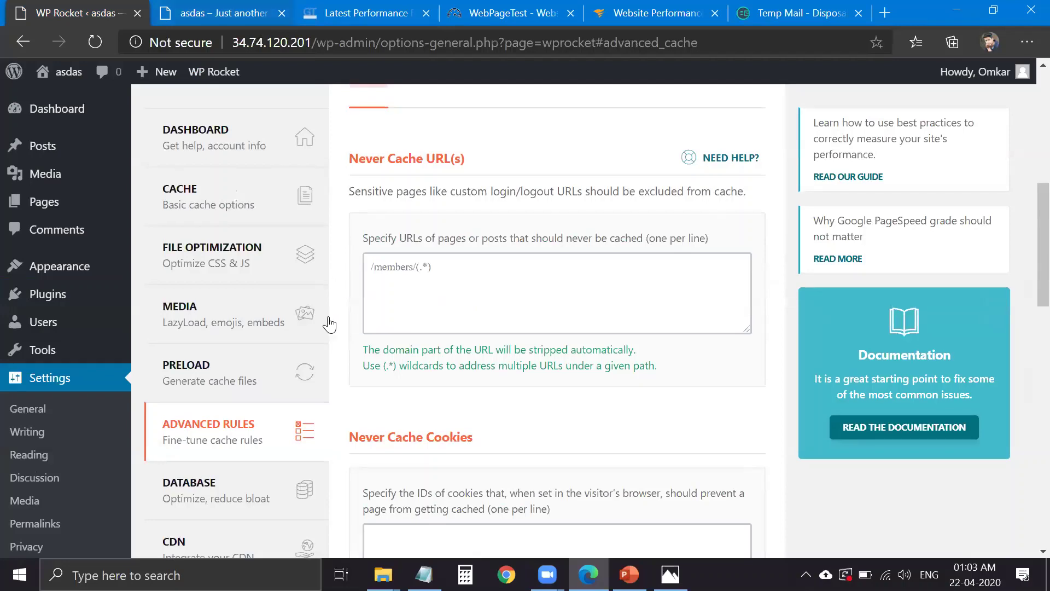
key("ctrl+Tab")
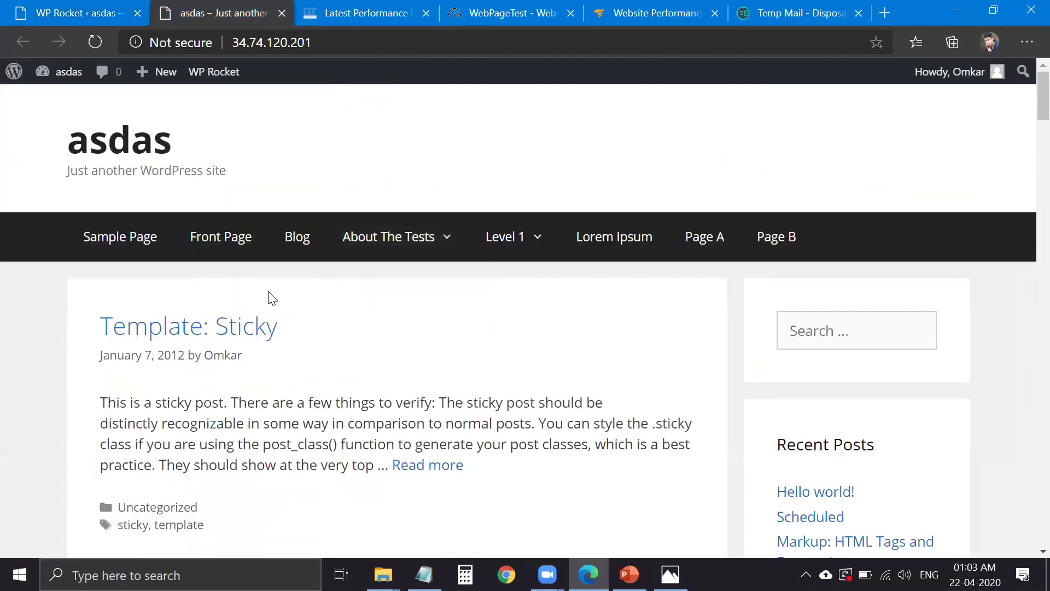
key("ctrl+Tab")
- Show the waterfall chart and copy the wallpaper image request's URL
left_click(285, 275)
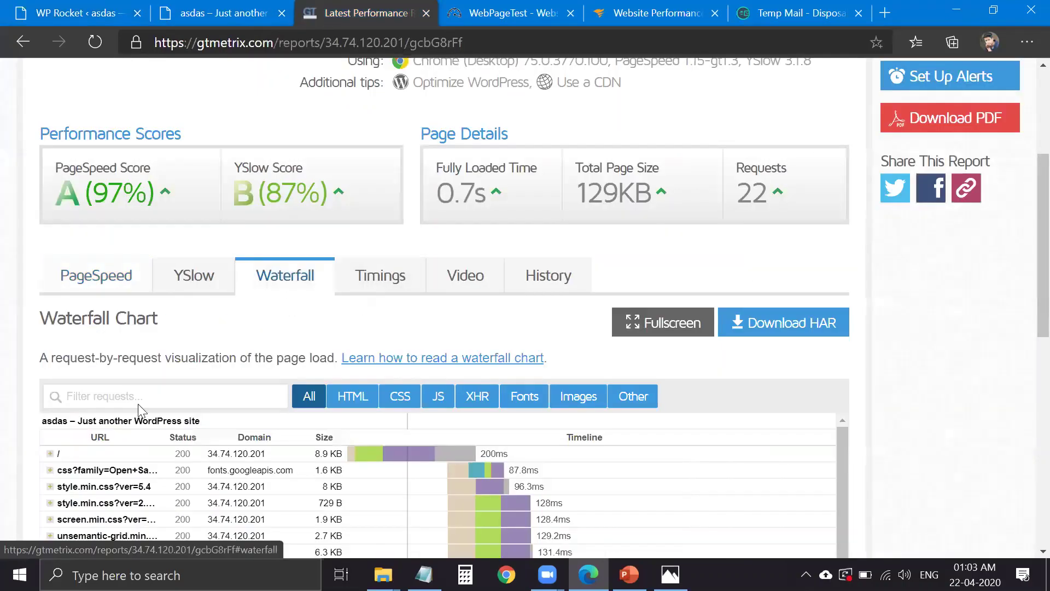
scroll(120, 229, "down", 1)
scroll(120, 282, "down", 5)
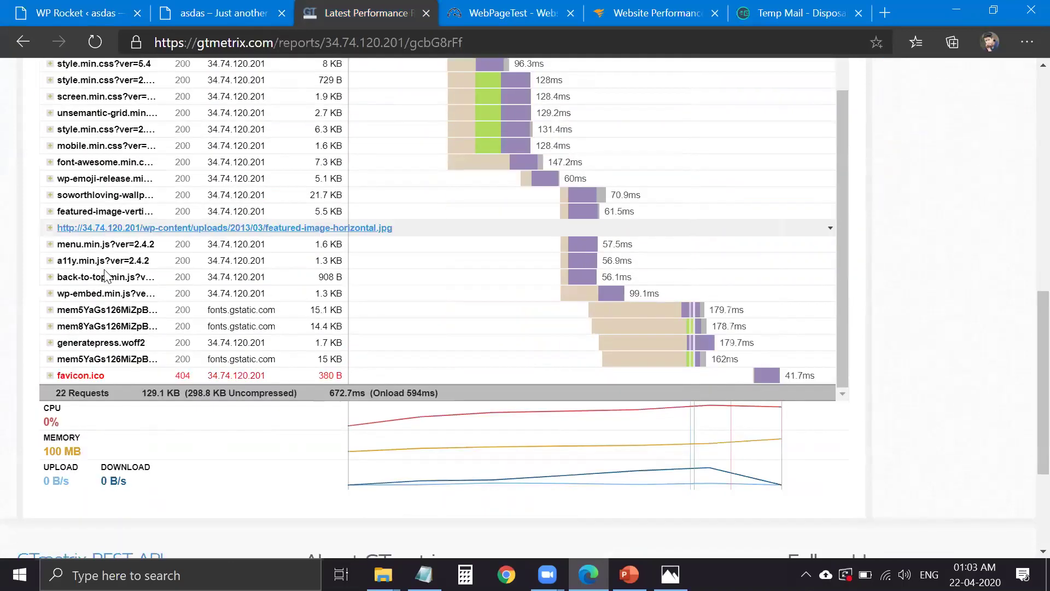
scroll(117, 244, "up", 2)
right_click(118, 260)
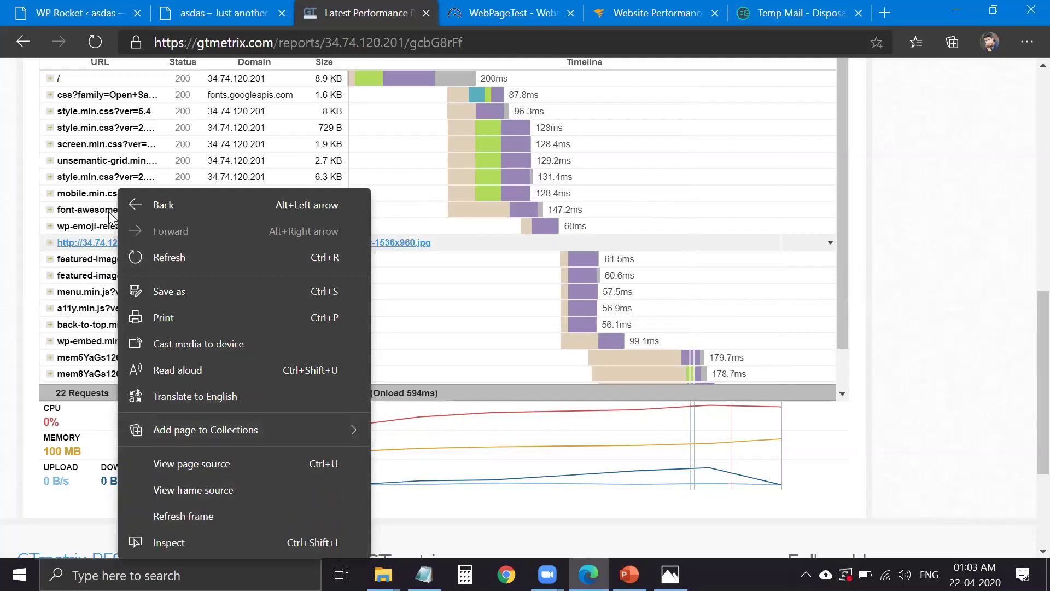
left_click(85, 245)
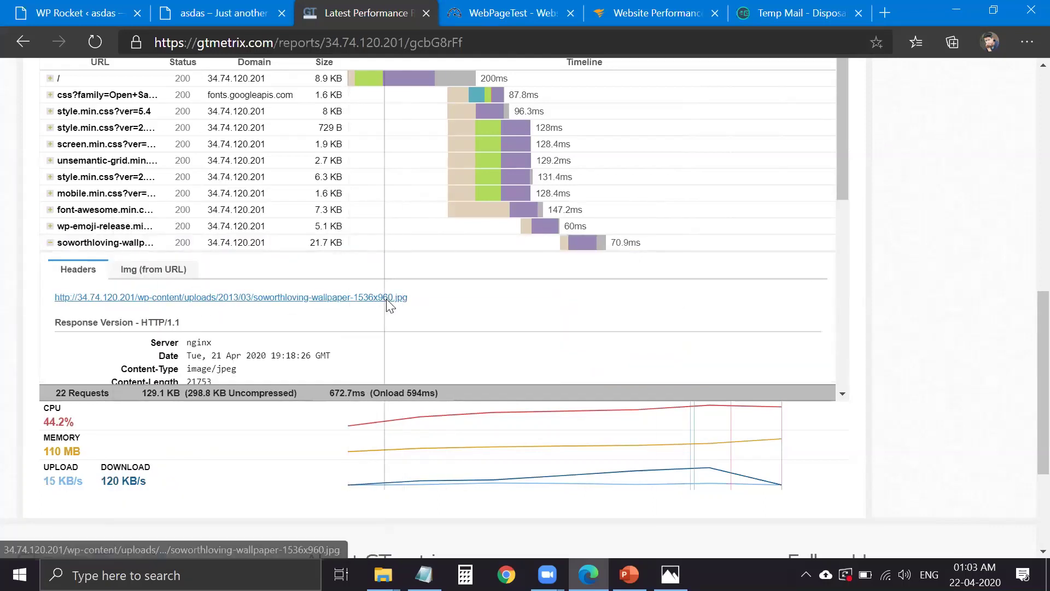
right_click(385, 297)
left_click(430, 421)
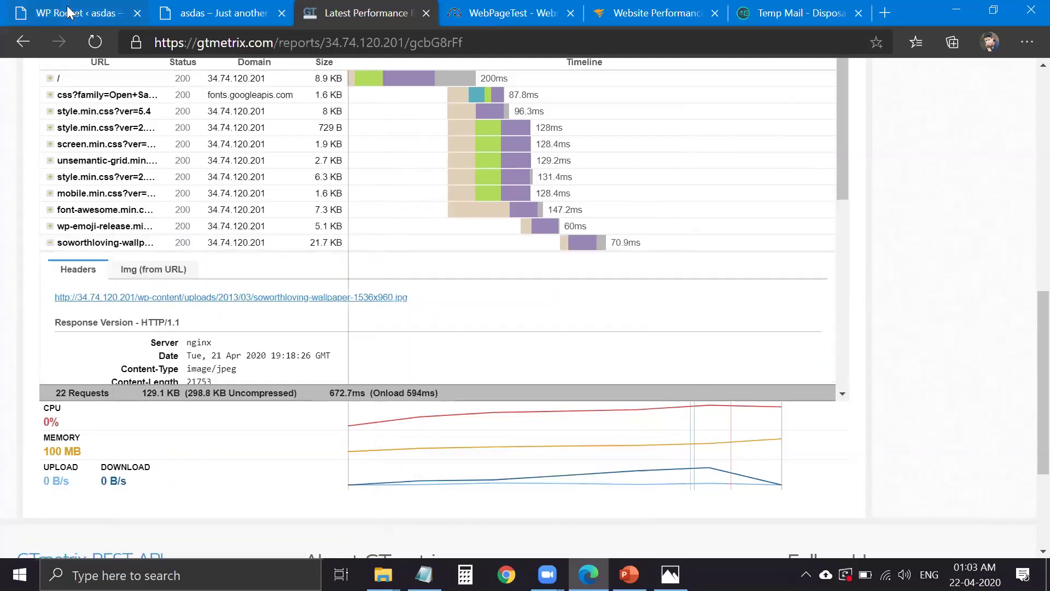
- Filter the waterfall to JS and copy the a11y.min.js script address
left_click(193, 227)
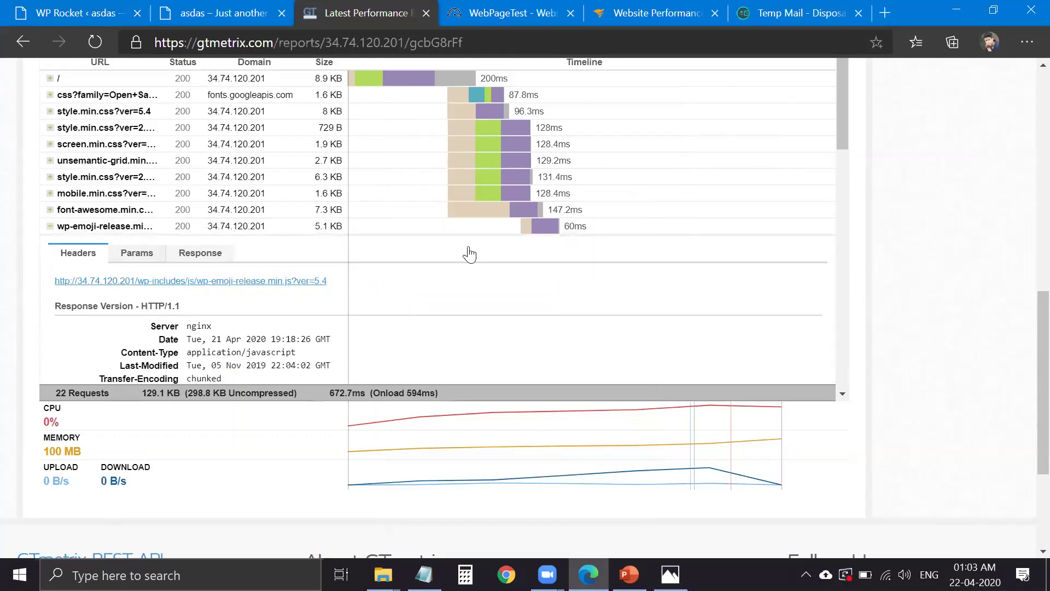
scroll(440, 252, "up", 2)
scroll(439, 251, "up", 2)
left_click(438, 246)
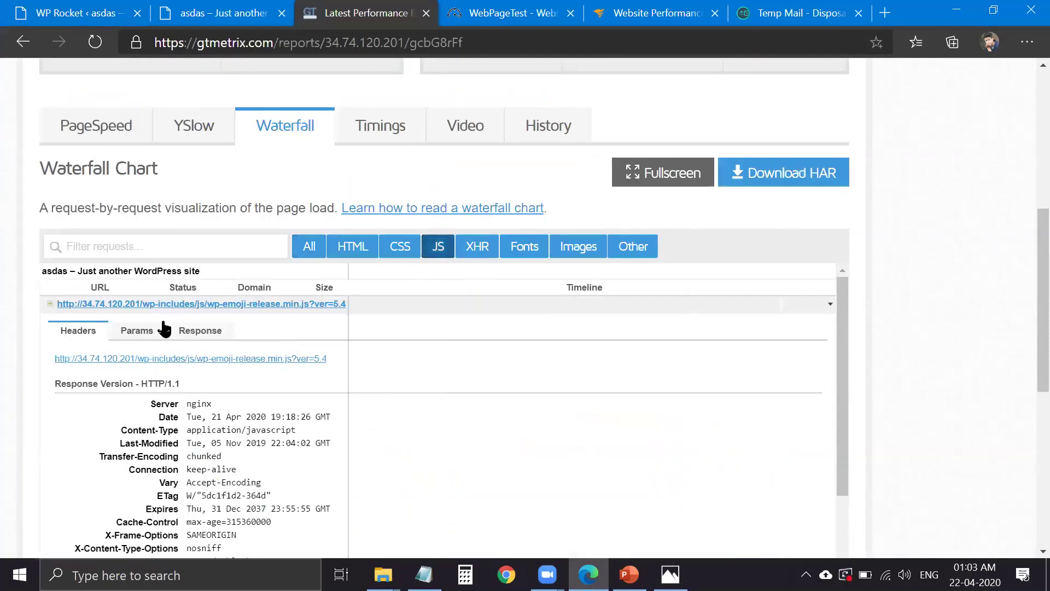
left_click(159, 305)
left_click(143, 337)
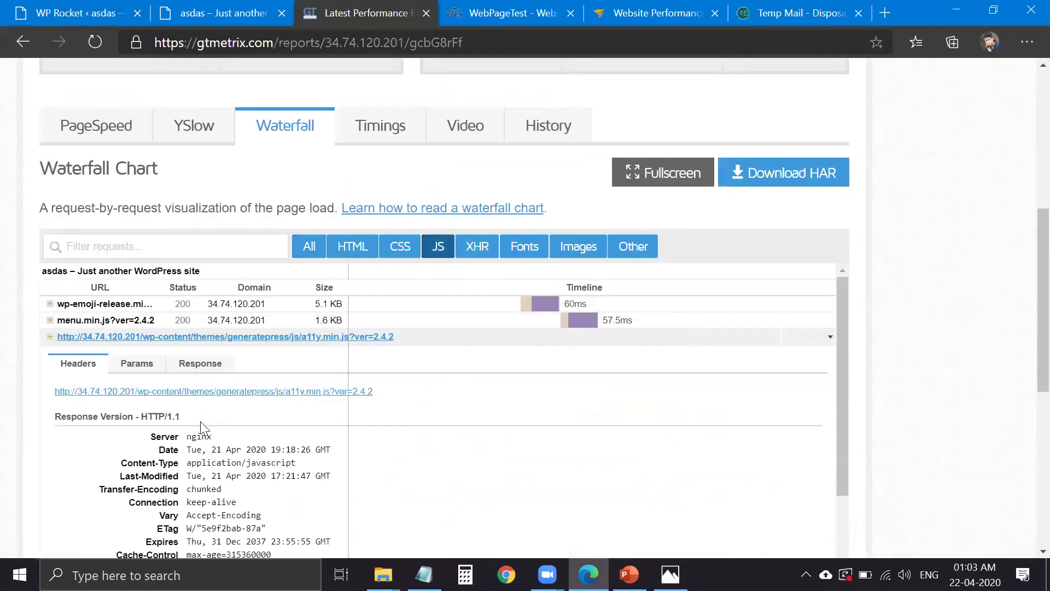
right_click(198, 392)
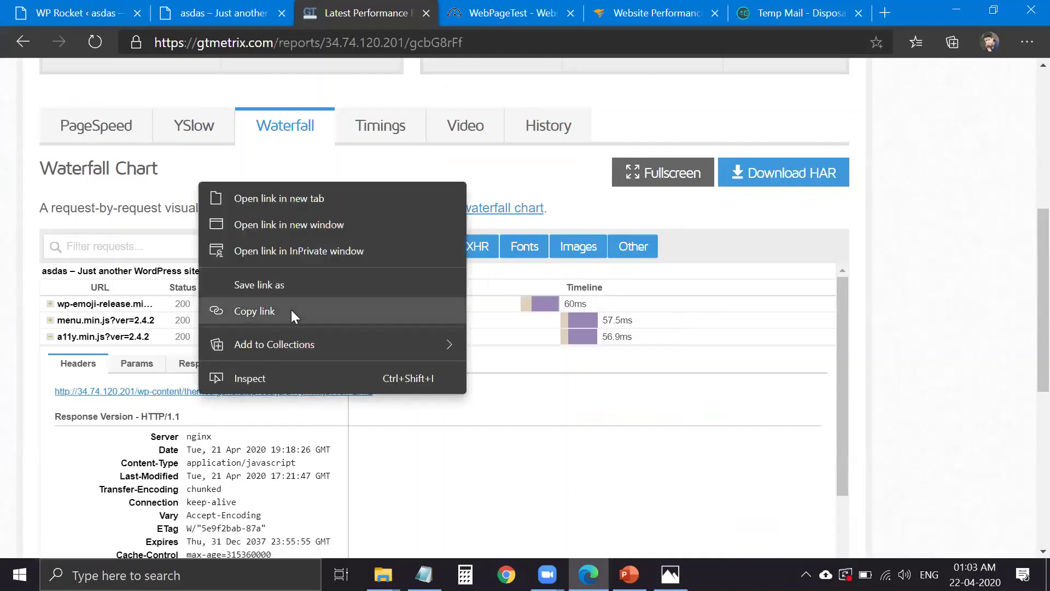
left_click(291, 309)
left_click(114, 9)
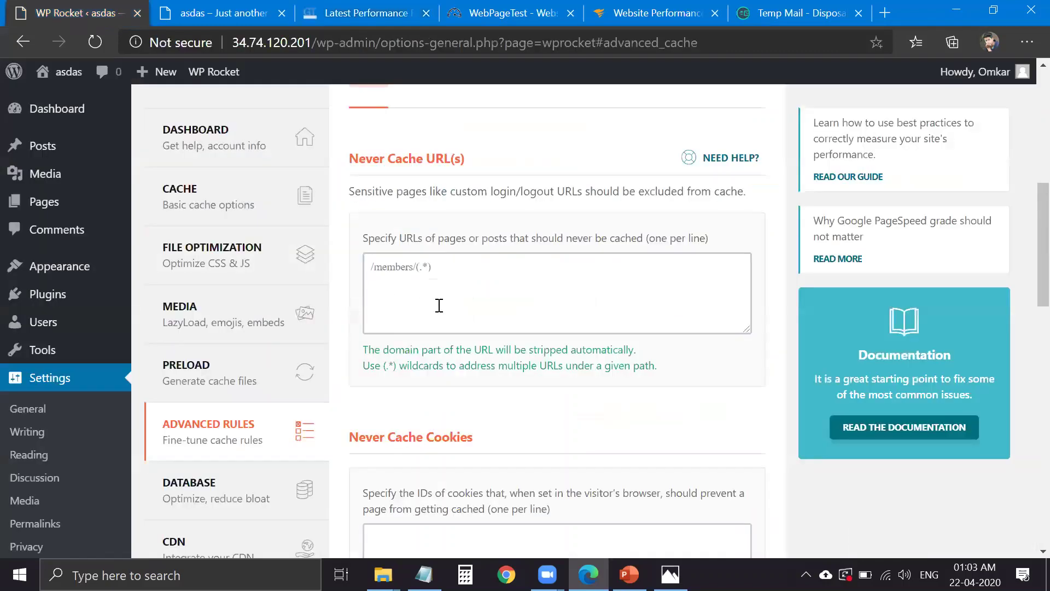
- Look over the Never Cache URL(s) list, then the Preload and Cache pages
left_click(437, 301)
scroll(464, 306, "up", 2)
scroll(464, 306, "down", 4)
scroll(467, 342, "down", 8)
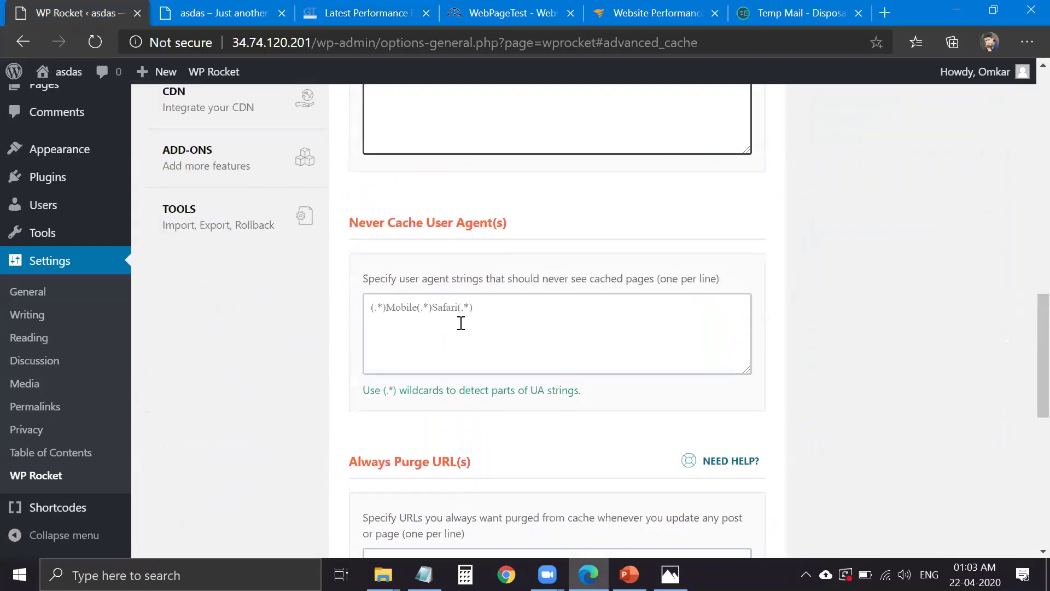
scroll(301, 340, "up", 9)
left_click(259, 235)
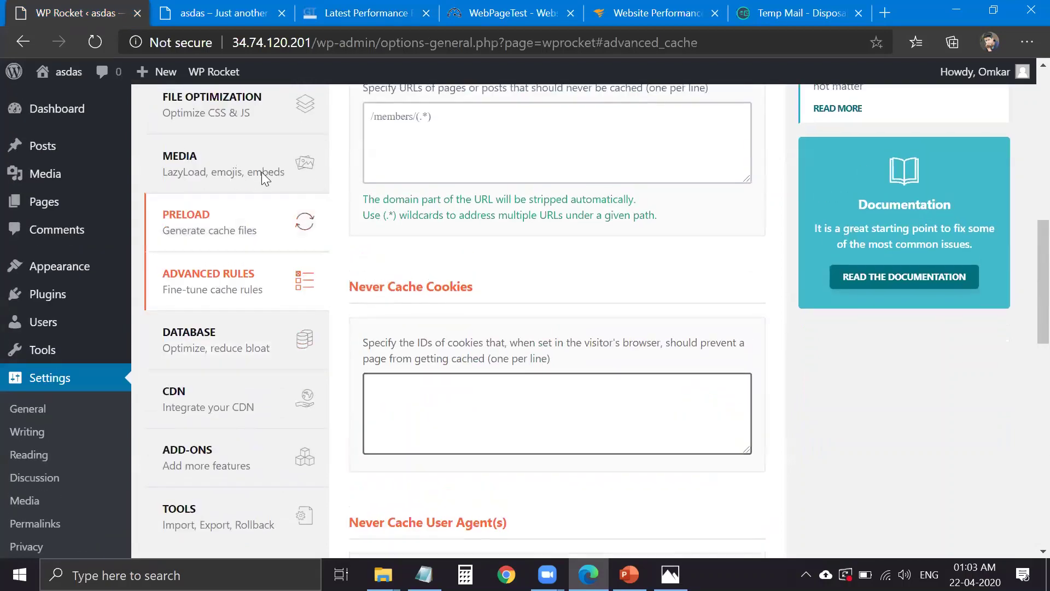
left_click(263, 274)
- Paste the a11y.min.js address into Excluded JavaScript Files, then undo it
left_click(262, 329)
scroll(438, 356, "down", 10)
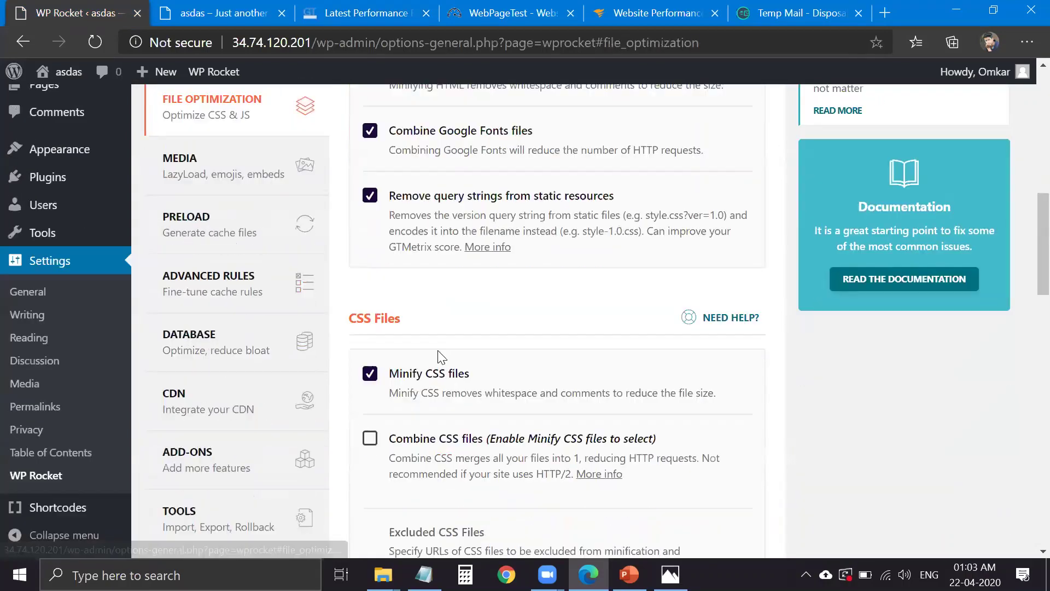
left_click(482, 321)
scroll(488, 340, "down", 5)
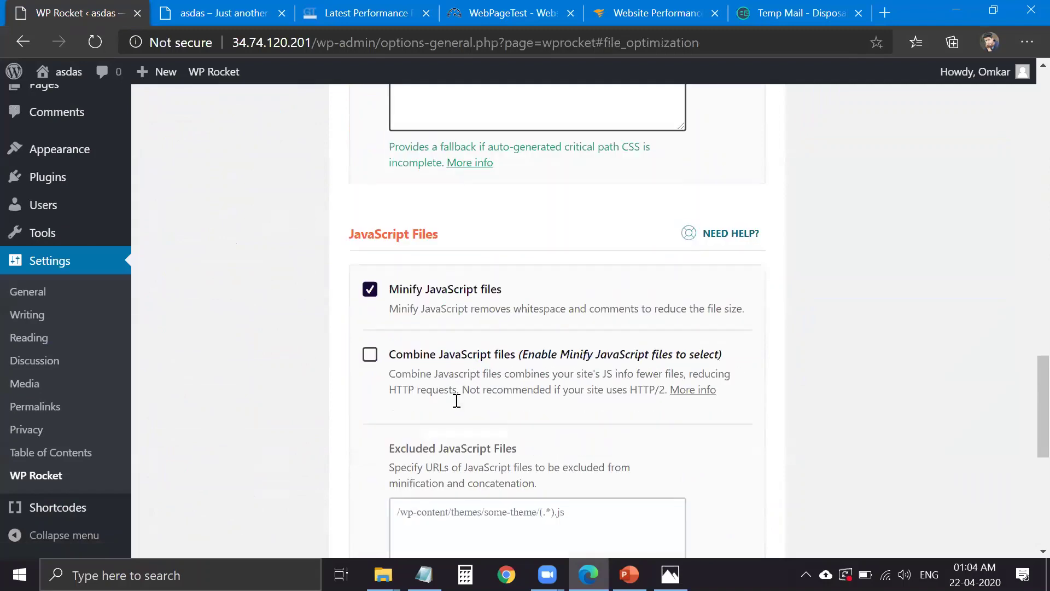
left_click(459, 417)
key("ctrl+v")
left_click_drag(613, 428, 623, 457)
key("ctrl+z")
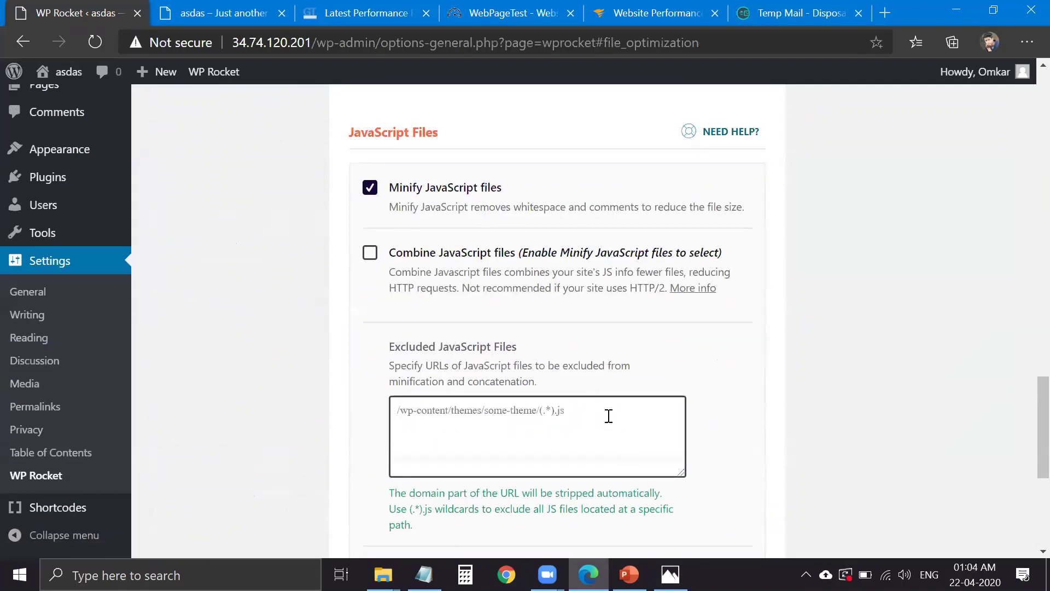
scroll(614, 402, "up", 10)
scroll(337, 402, "up", 5)
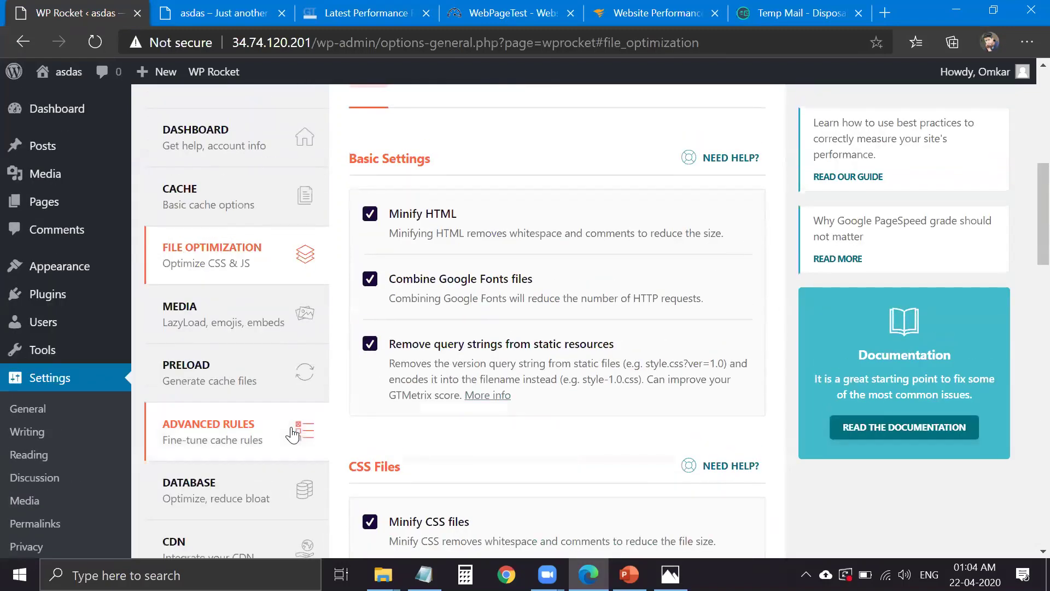
- On the Database page, tick then untick the Revisions and Auto Drafts cleanup options
left_click(290, 479)
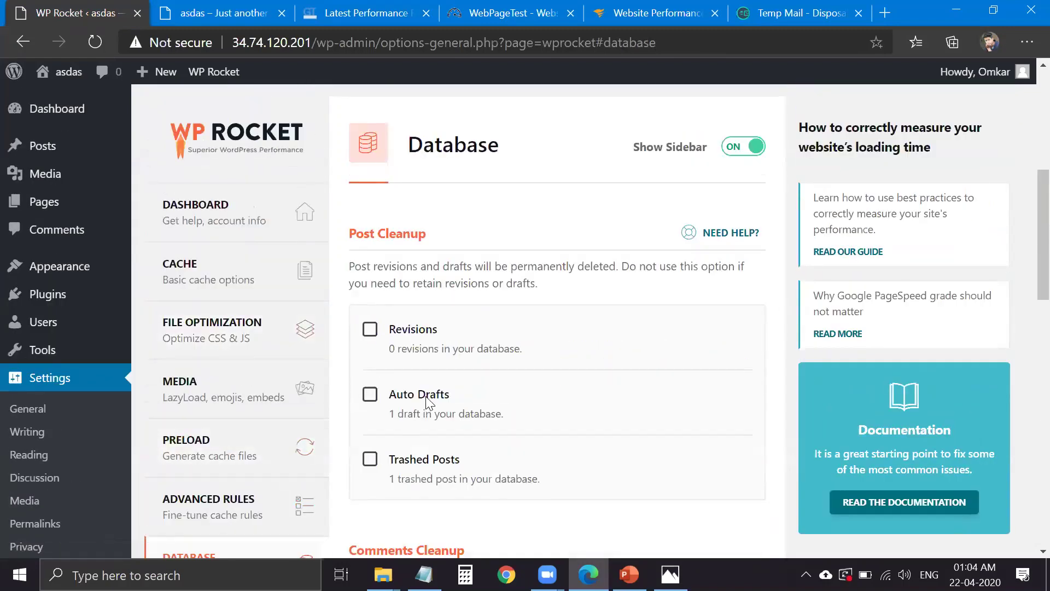
scroll(422, 403, "down", 1)
left_click(418, 259)
left_click(422, 315)
left_click(418, 260)
left_click(435, 327)
scroll(431, 410, "down", 2)
scroll(432, 415, "down", 1)
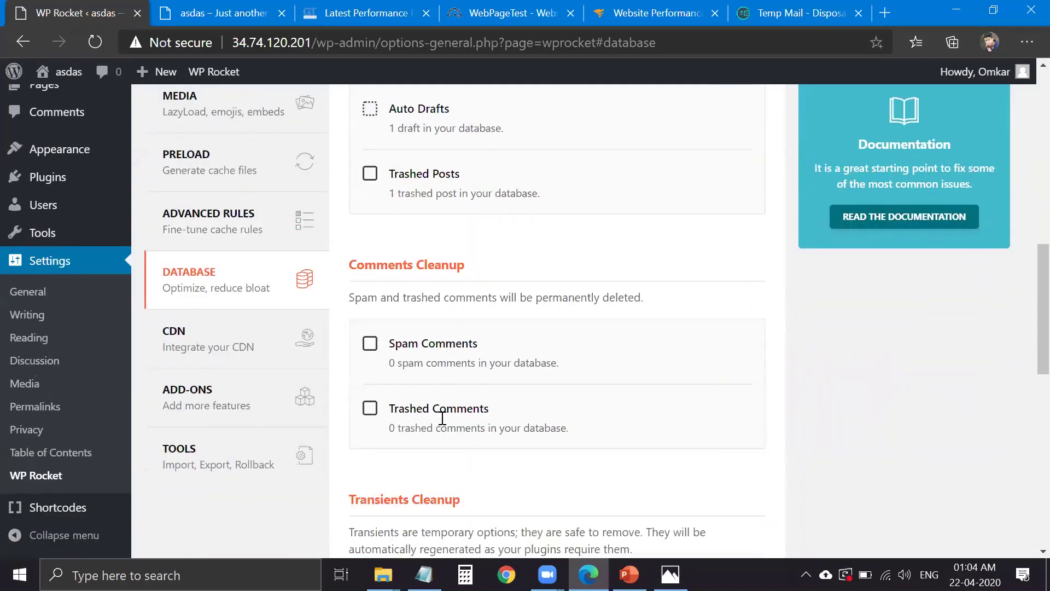
- Scroll through the CDN settings page
left_click(309, 353)
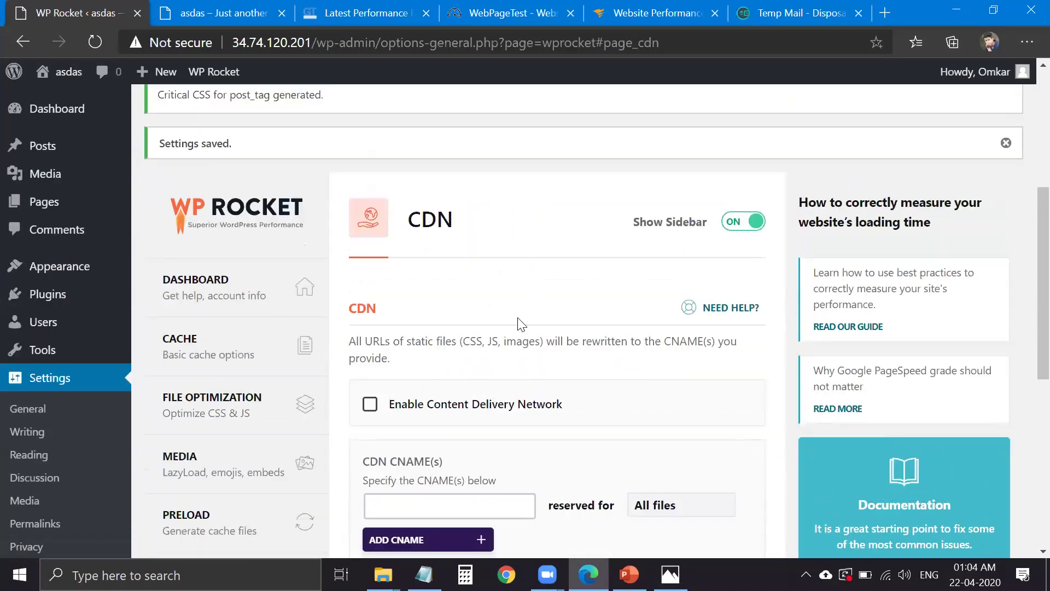
scroll(463, 270, "down", 2)
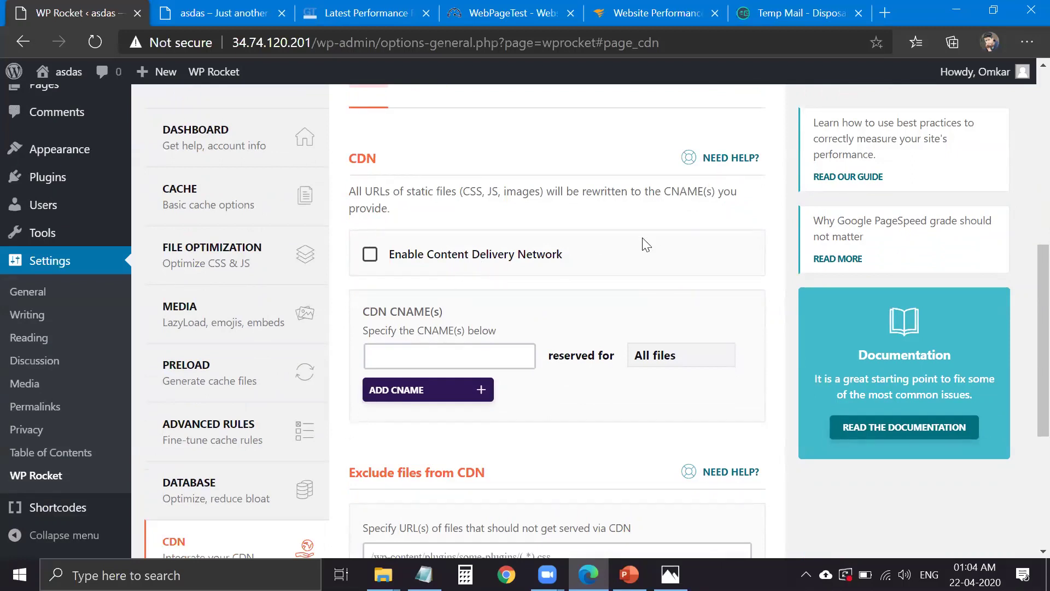
scroll(403, 323, "down", 3)
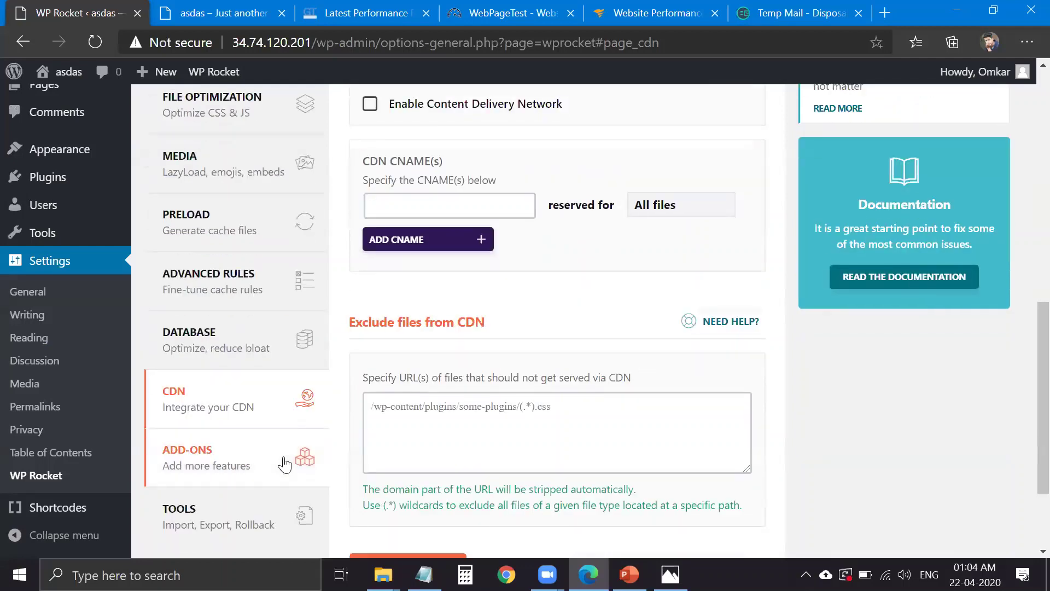
left_click(281, 462)
- On WP Rocket's Add-ons panel, toggle the Cloudflare add-on on and then back off
left_click(315, 459)
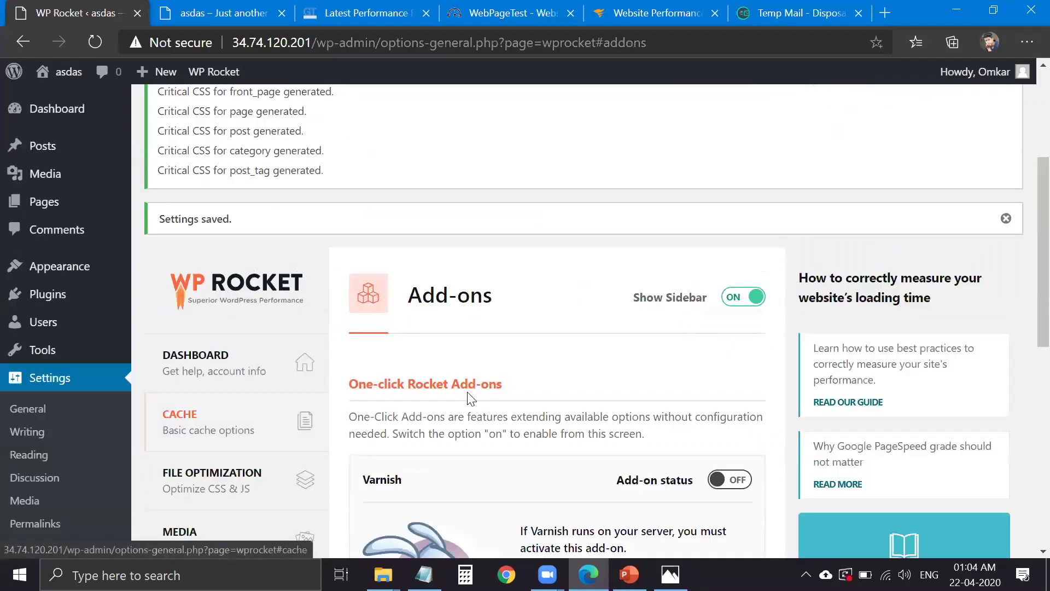
scroll(659, 241, "down", 4)
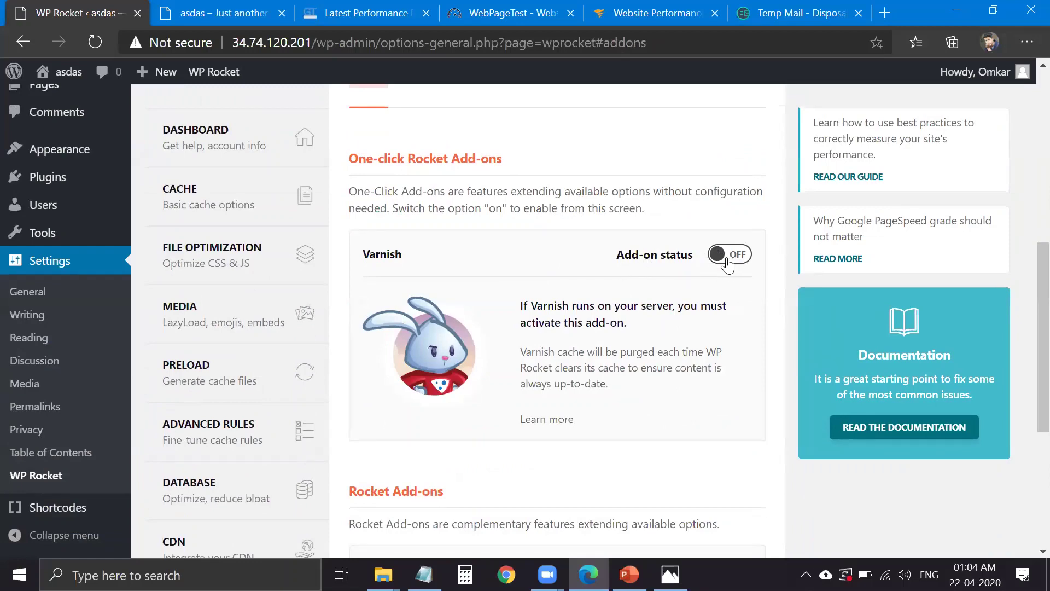
scroll(629, 278, "down", 3)
scroll(601, 270, "down", 3)
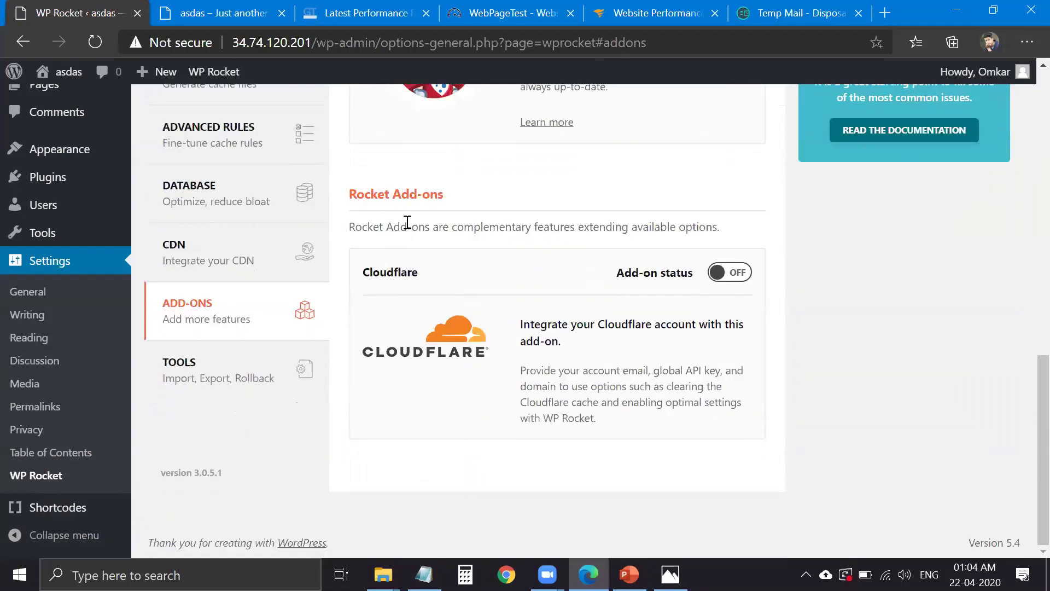
triple_click(407, 221)
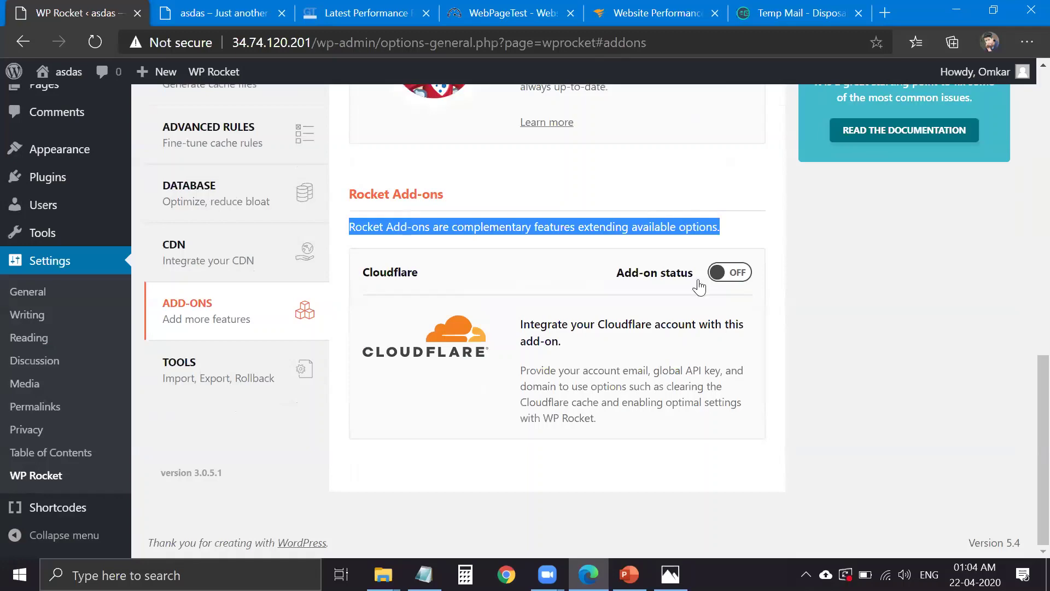
left_click(735, 273)
left_click(728, 278)
- Clear the WP Rocket cache from the admin bar's WP Rocket menu
scroll(323, 328, "up", 10)
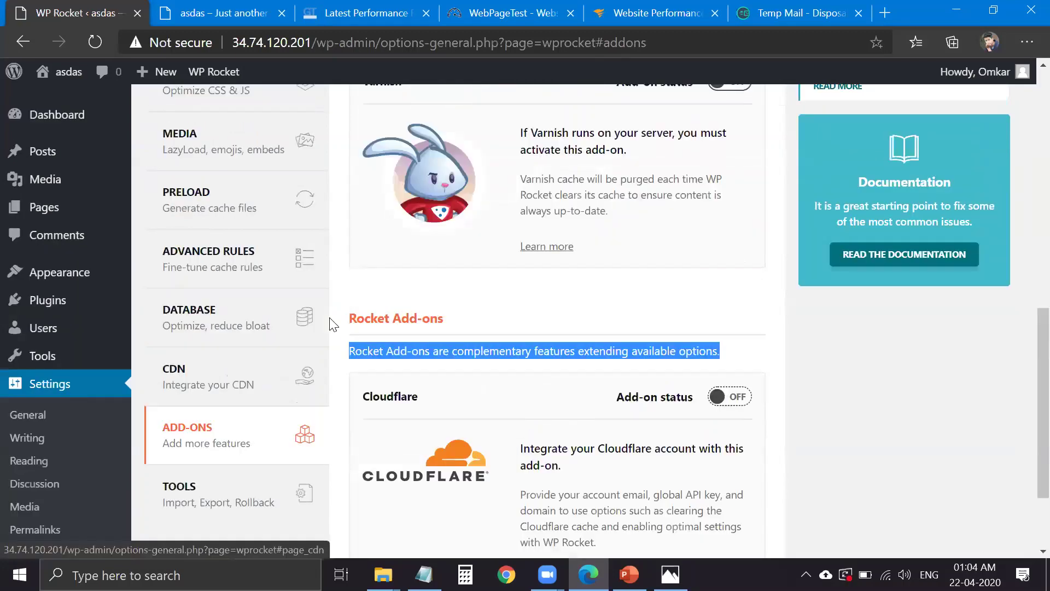
scroll(582, 309, "up", 4)
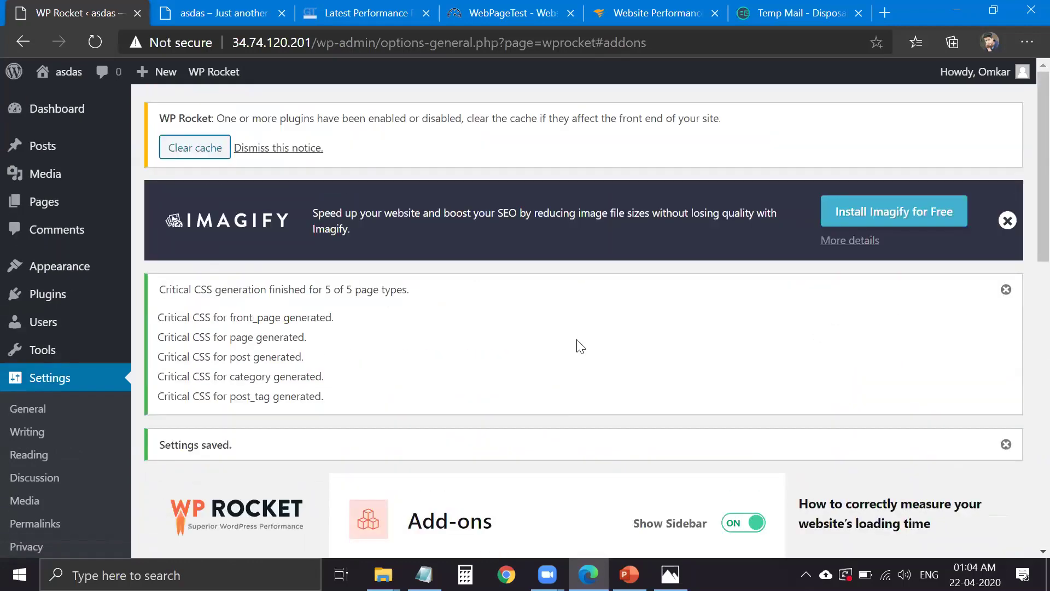
mouse_move(219, 73)
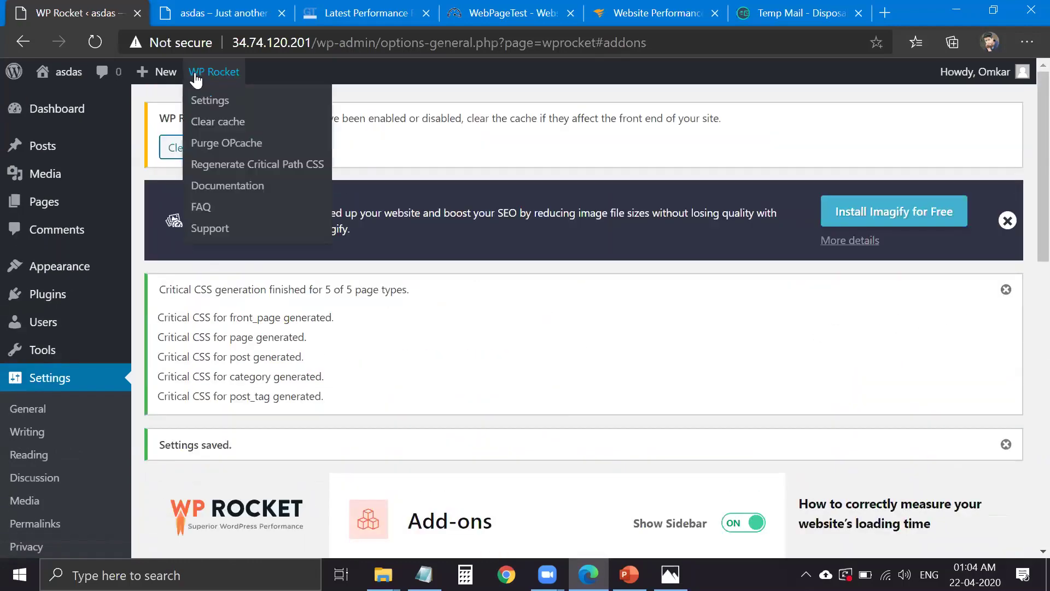
left_click(243, 131)
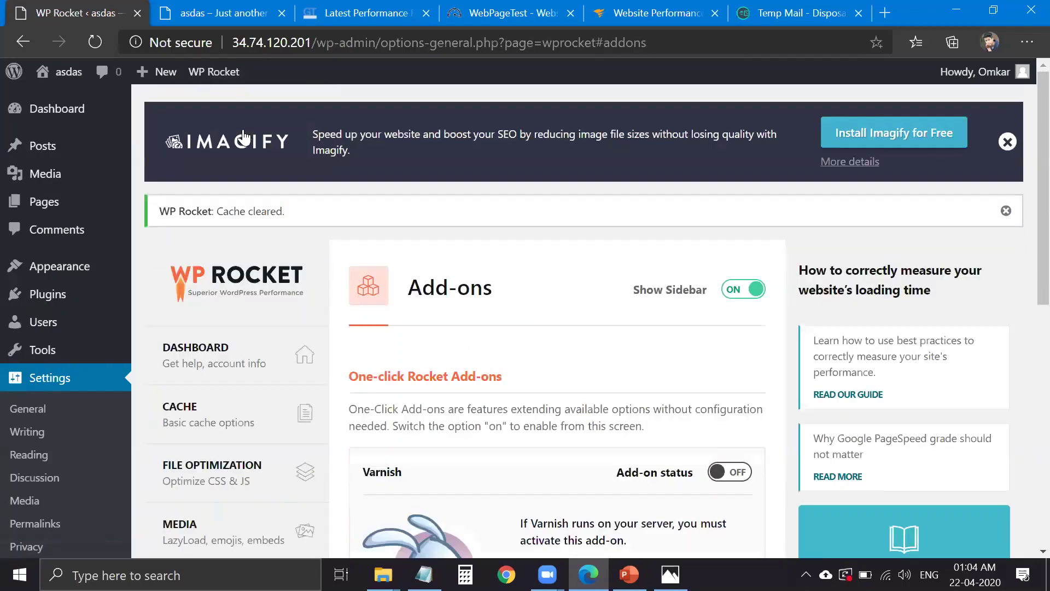
- From the GTmetrix A (97%) report, start a re-test of the site in a new tab
key("ctrl+Tab")
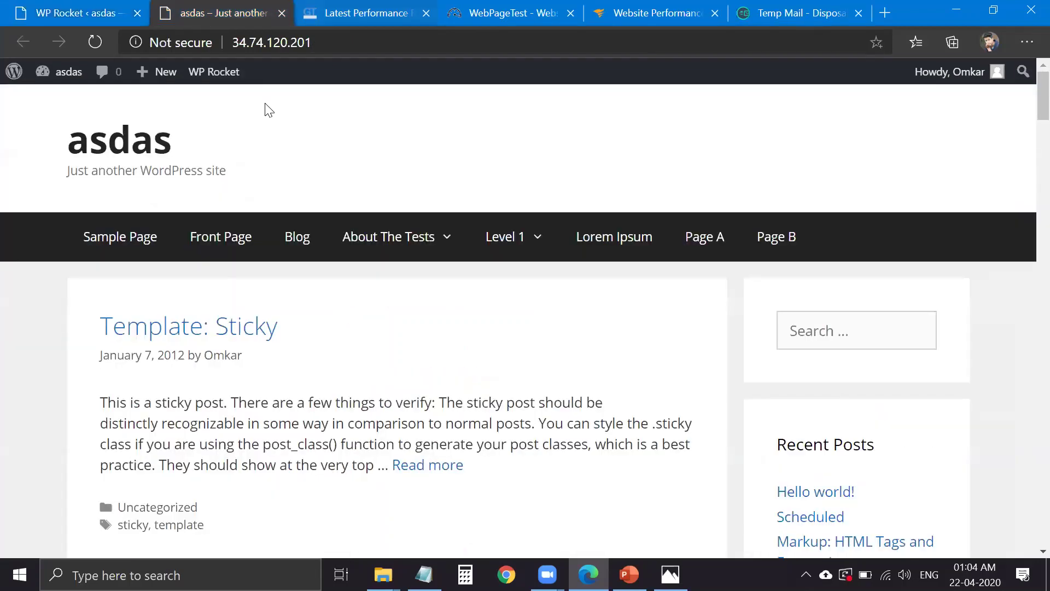
key("ctrl+Tab")
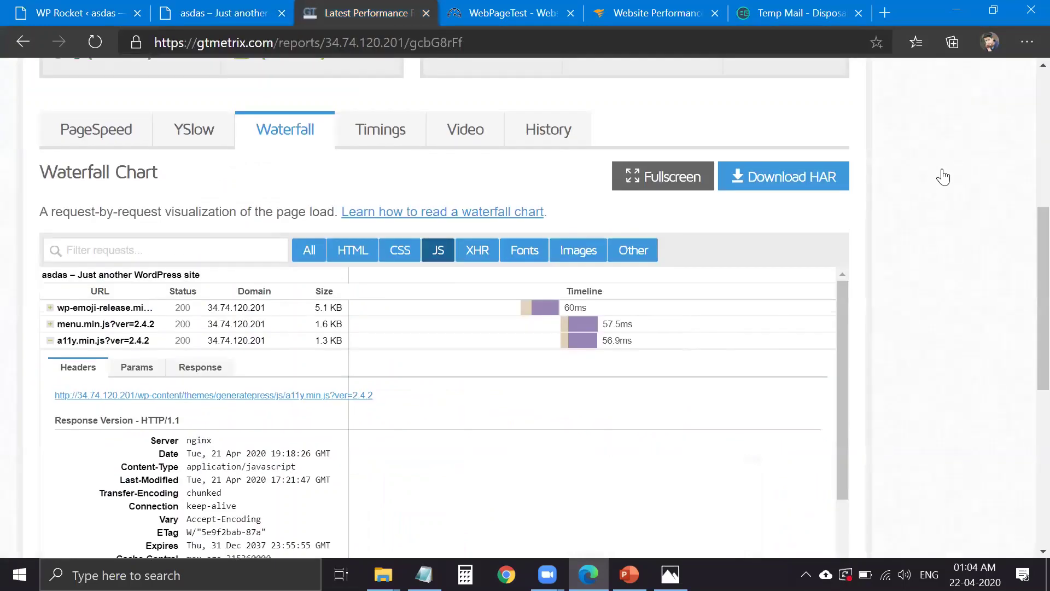
scroll(819, 187, "up", 7)
middle_click(950, 153)
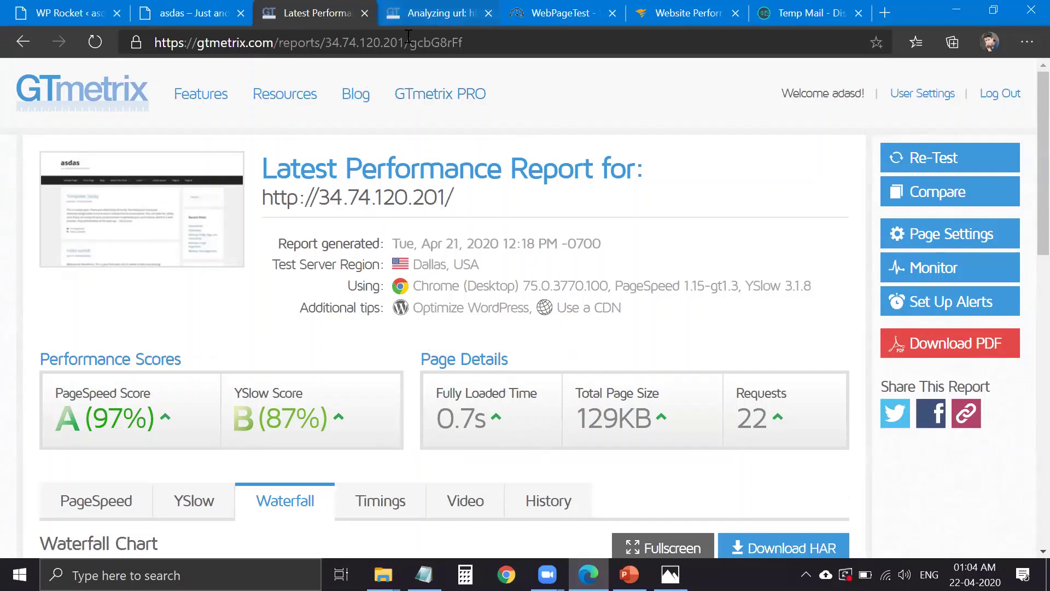
- Check the re-test's analysis progress, return to the 97% report, then go to the Pingdom tab
left_click(410, 15)
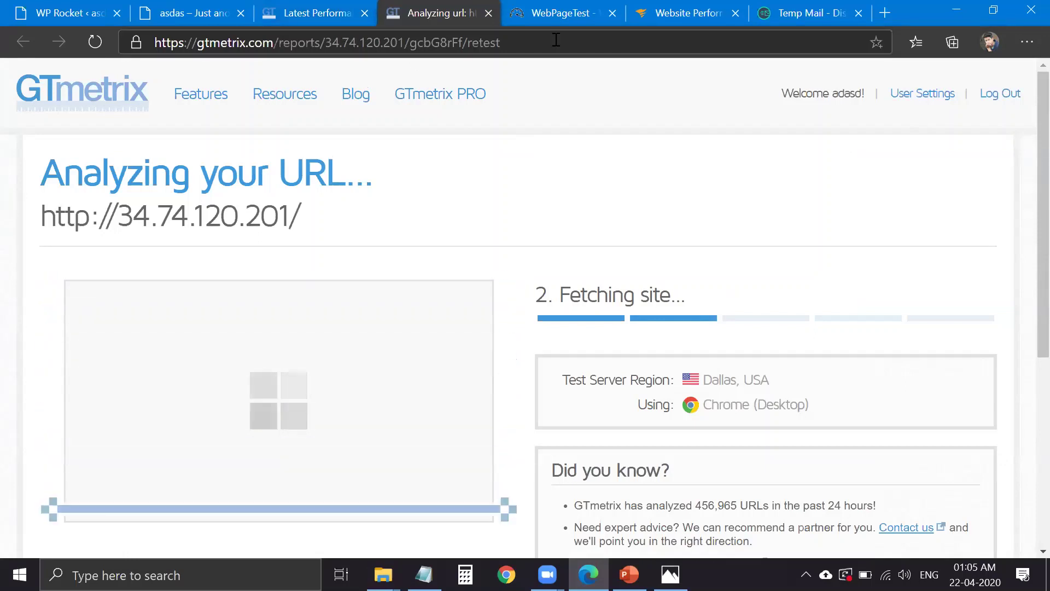
left_click(318, 12)
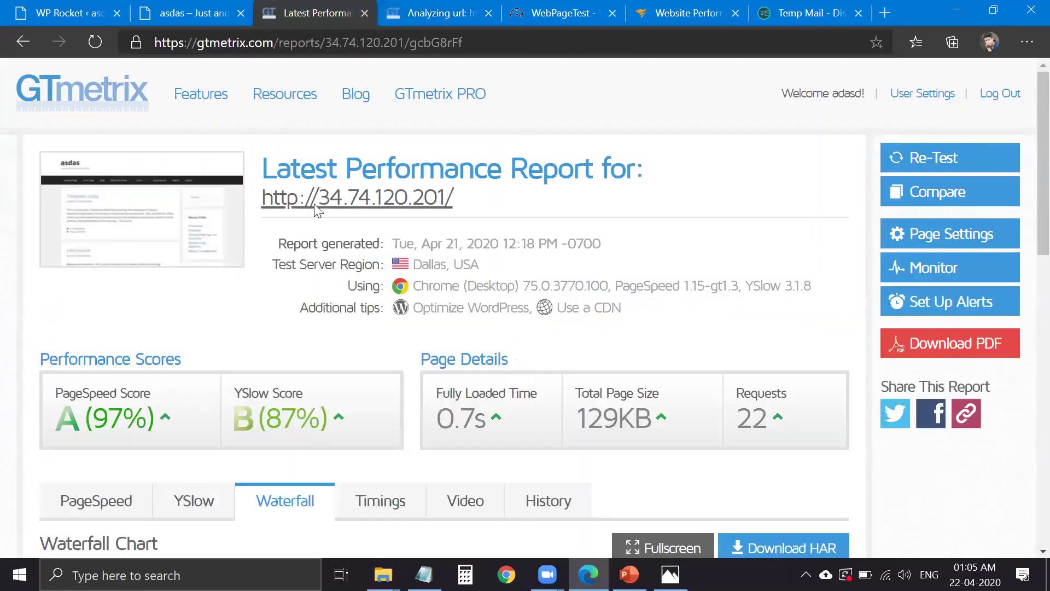
right_click(316, 208)
left_click(690, 112)
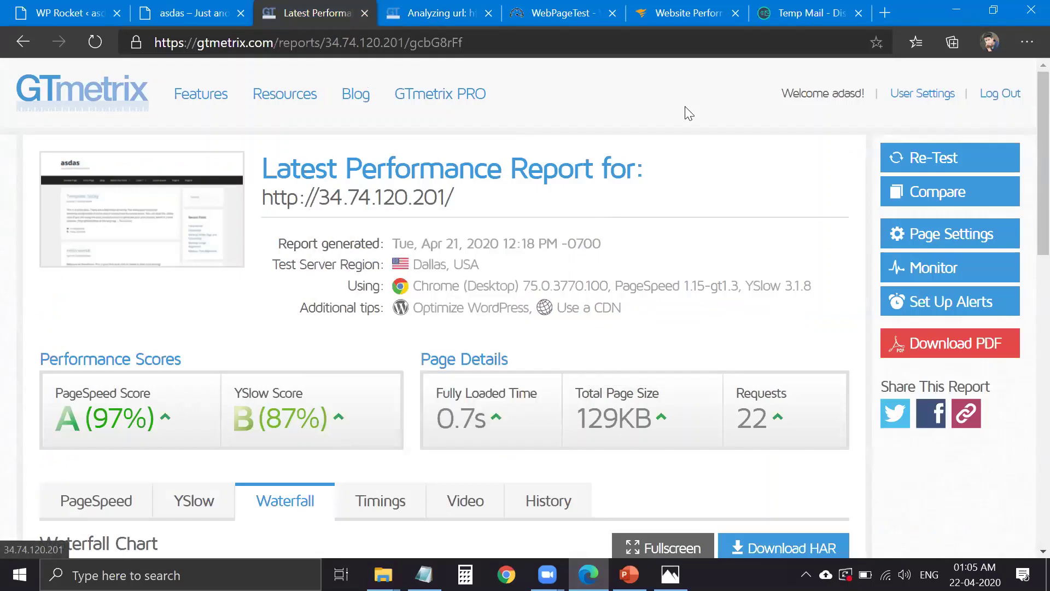
left_click(695, 25)
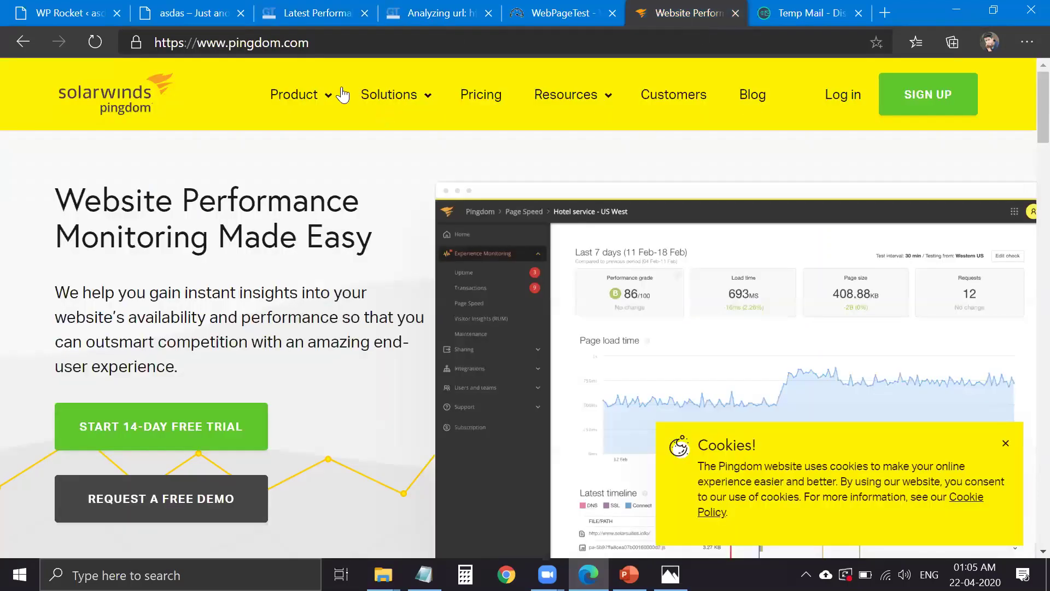
- Scroll down through the Pingdom homepage
scroll(476, 436, "down", 3)
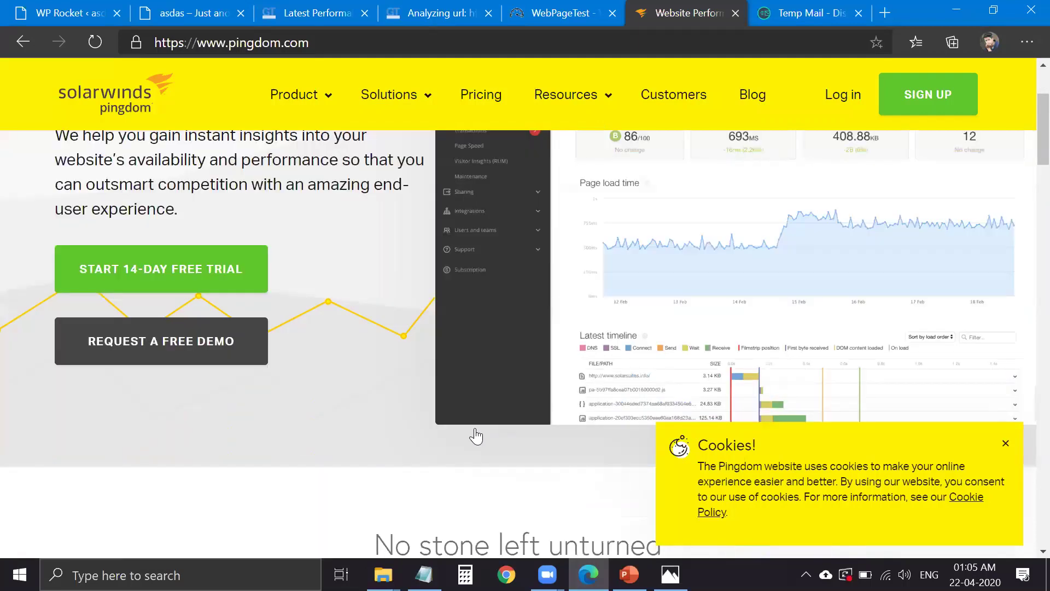
scroll(475, 434, "down", 6)
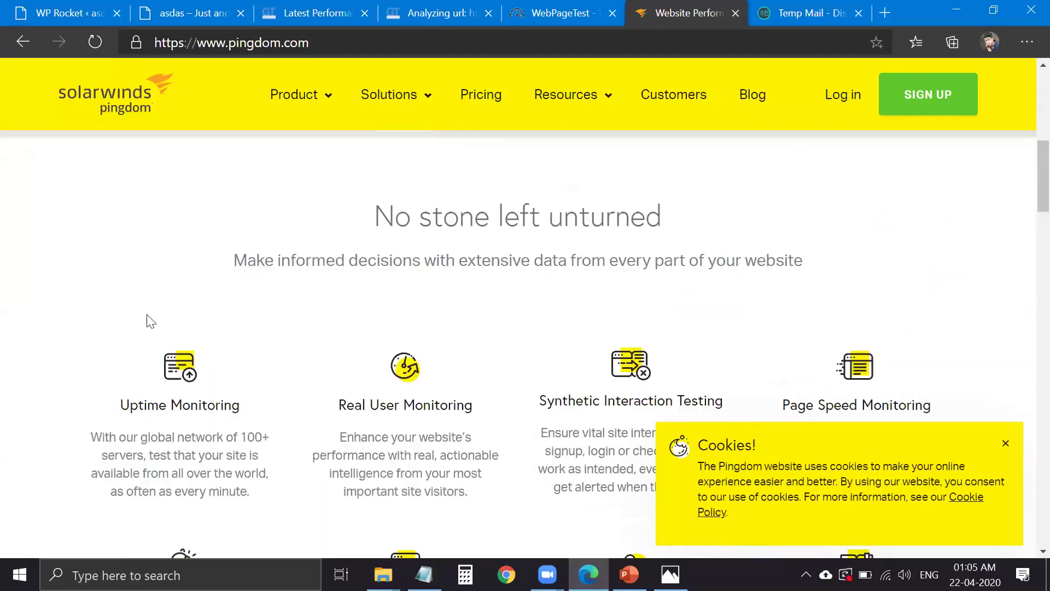
scroll(126, 274, "down", 8)
scroll(104, 241, "down", 10)
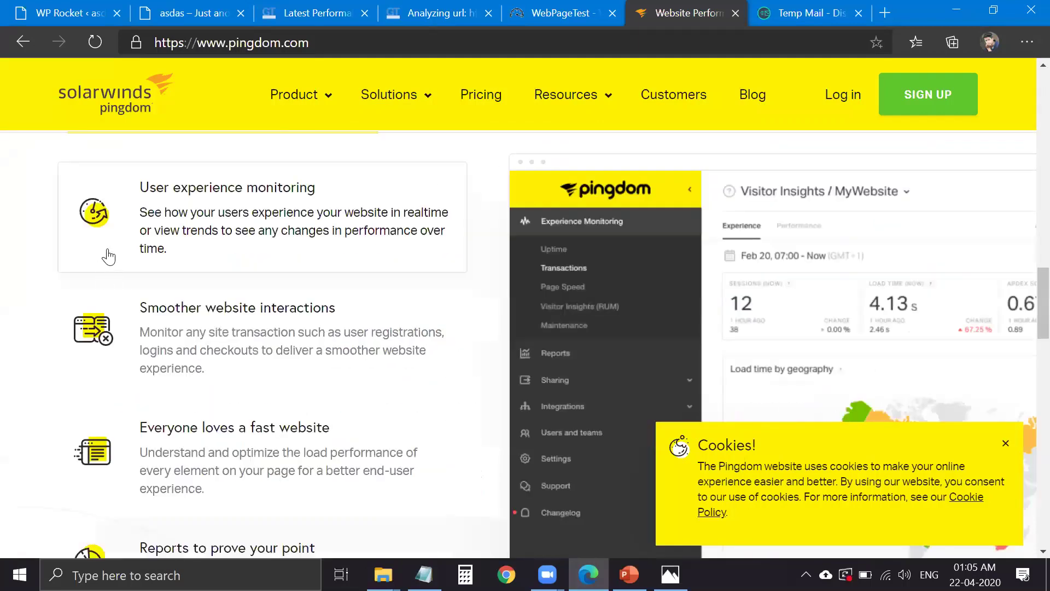
scroll(106, 256, "down", 10)
scroll(164, 350, "down", 15)
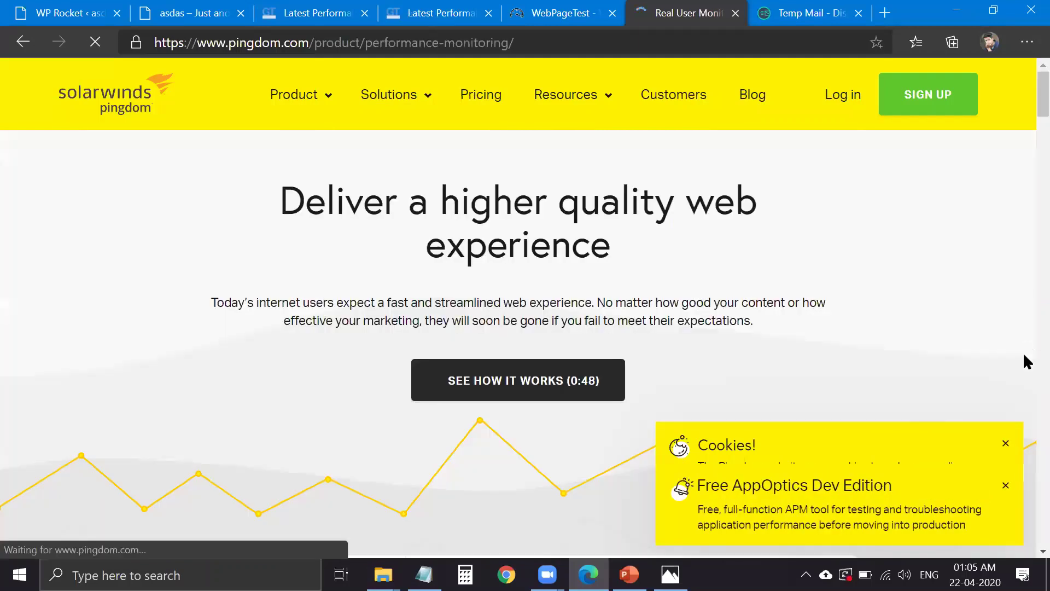
scroll(99, 328, "down", 5)
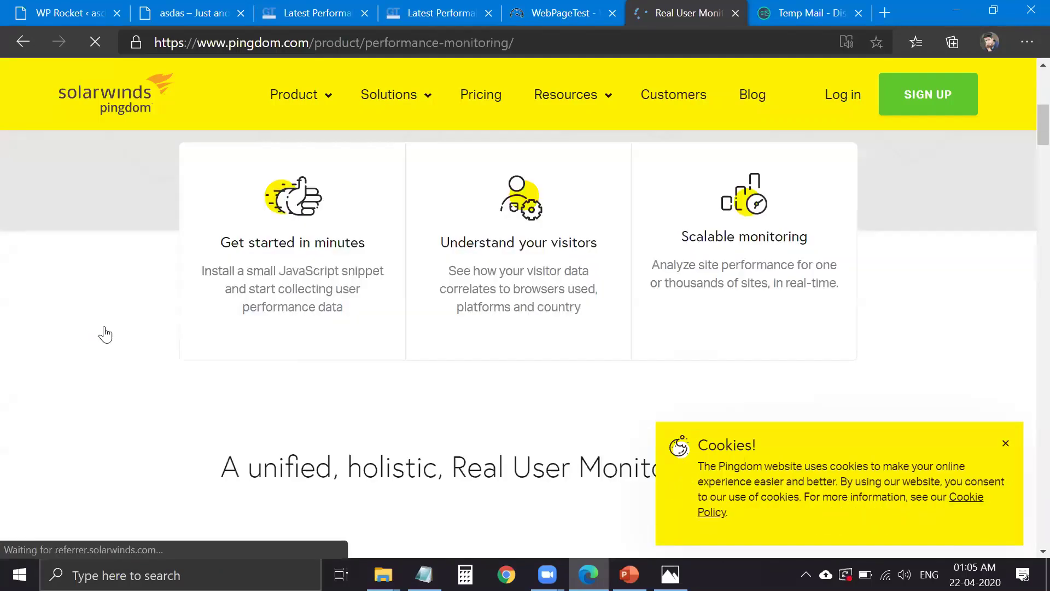
scroll(104, 333, "down", 10)
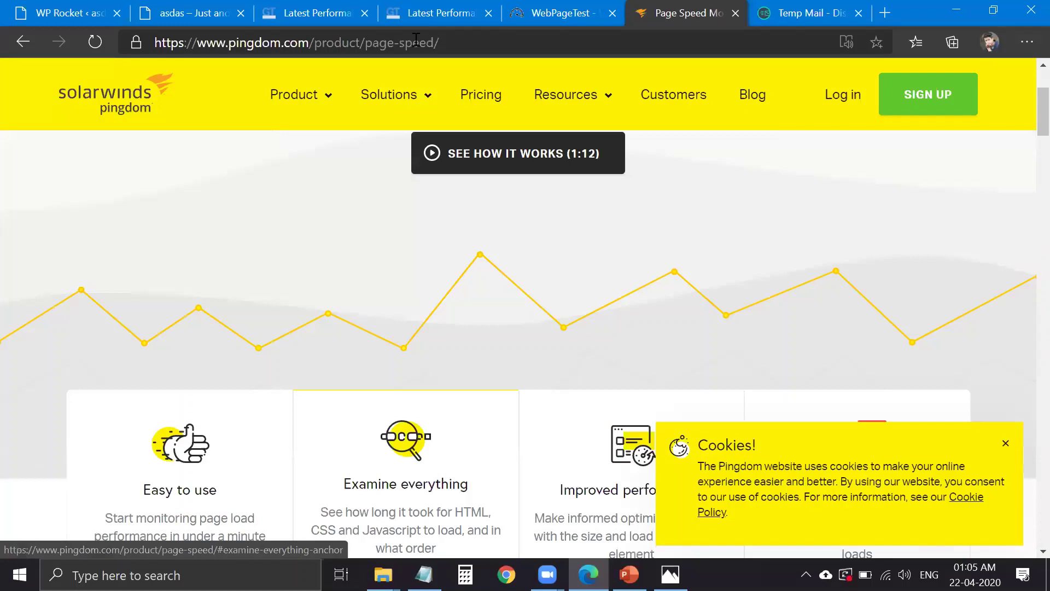
- Search the web for 'toolspingdome' to find the Pingdom Tools Website Speed Test
left_click(416, 39)
type("toolspingdome")
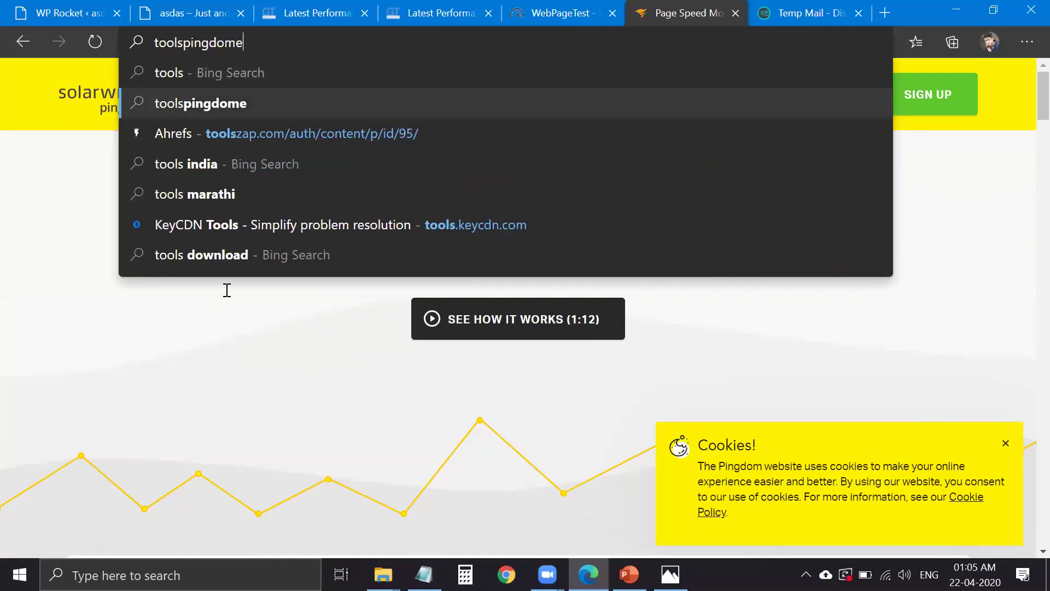
key("Return")
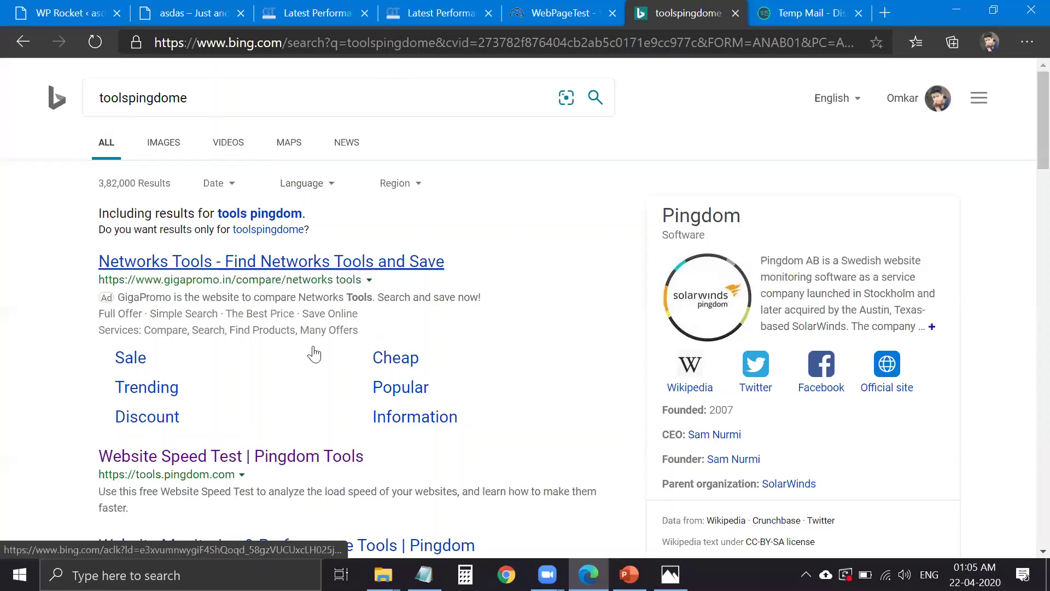
scroll(279, 342, "down", 2)
scroll(482, 356, "down", 3)
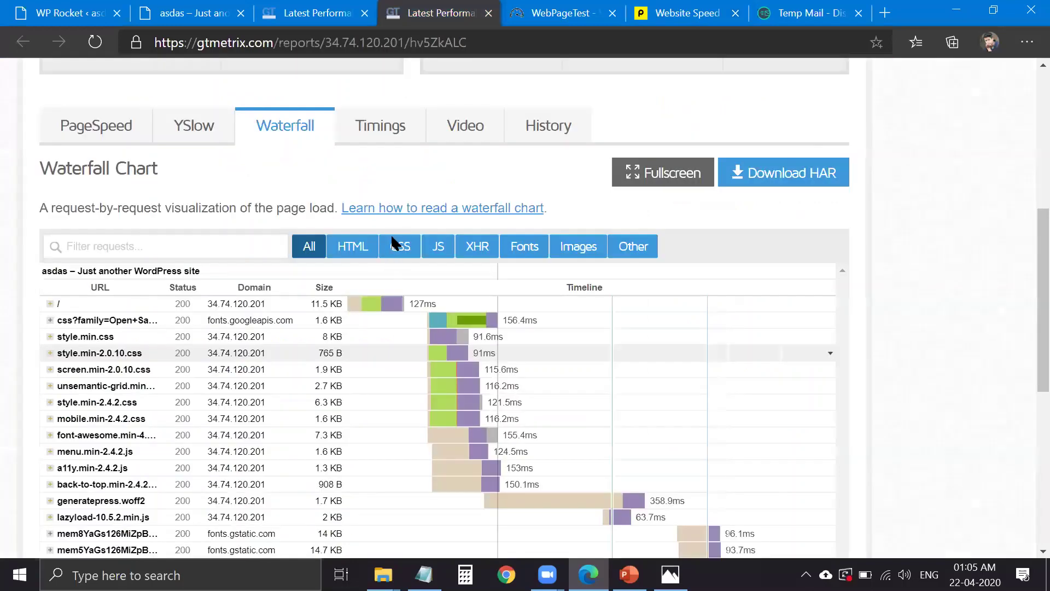
- Compare the earlier 97% report's full waterfall (All requests) with the newer report's waterfall
scroll(383, 218, "down", 1)
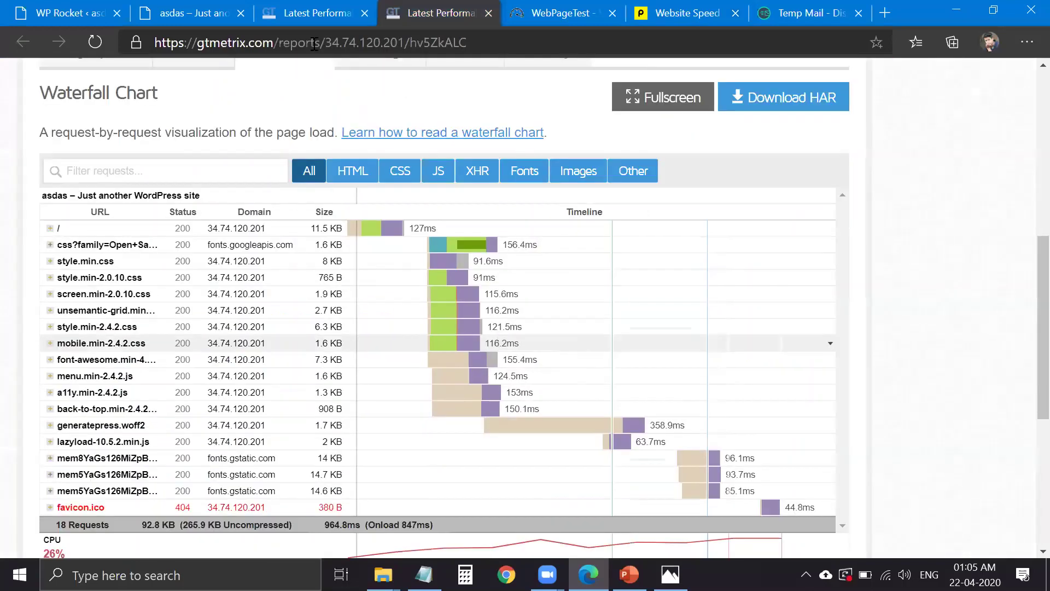
key("ctrl+shift+Tab")
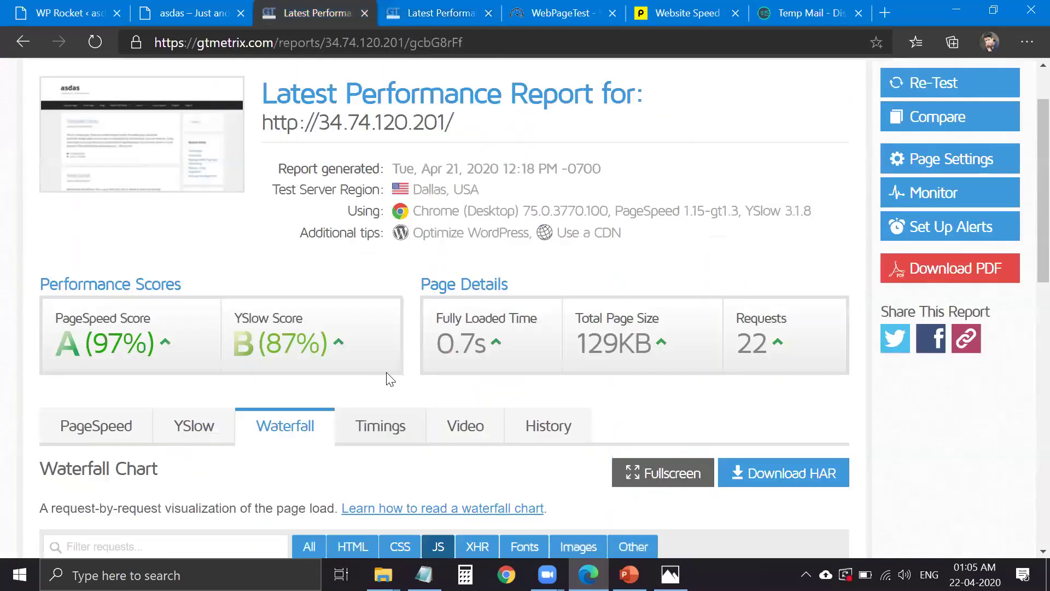
scroll(287, 254, "down", 6)
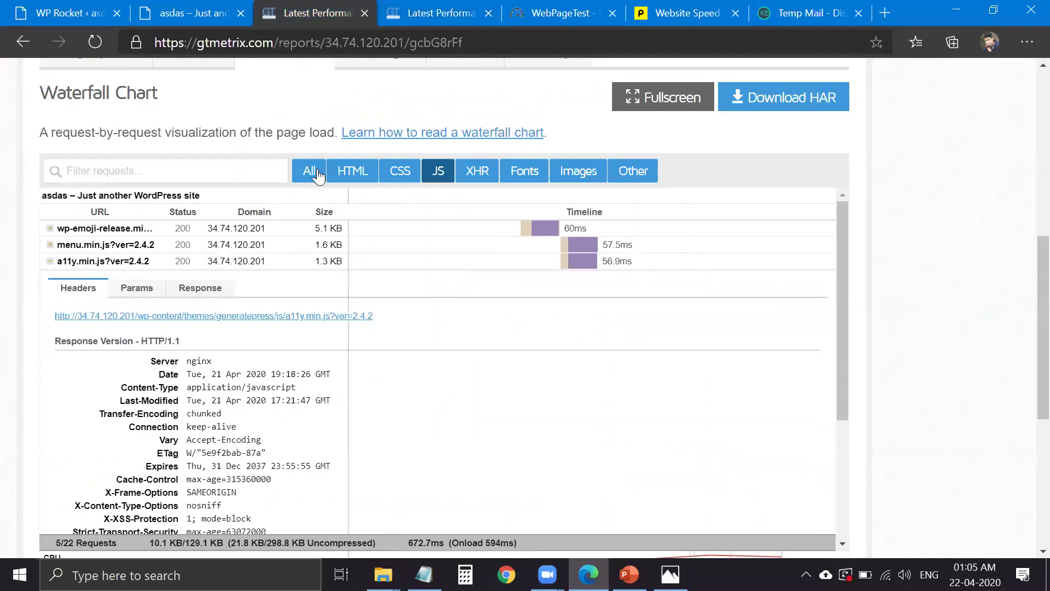
left_click(307, 172)
mouse_move(433, 223)
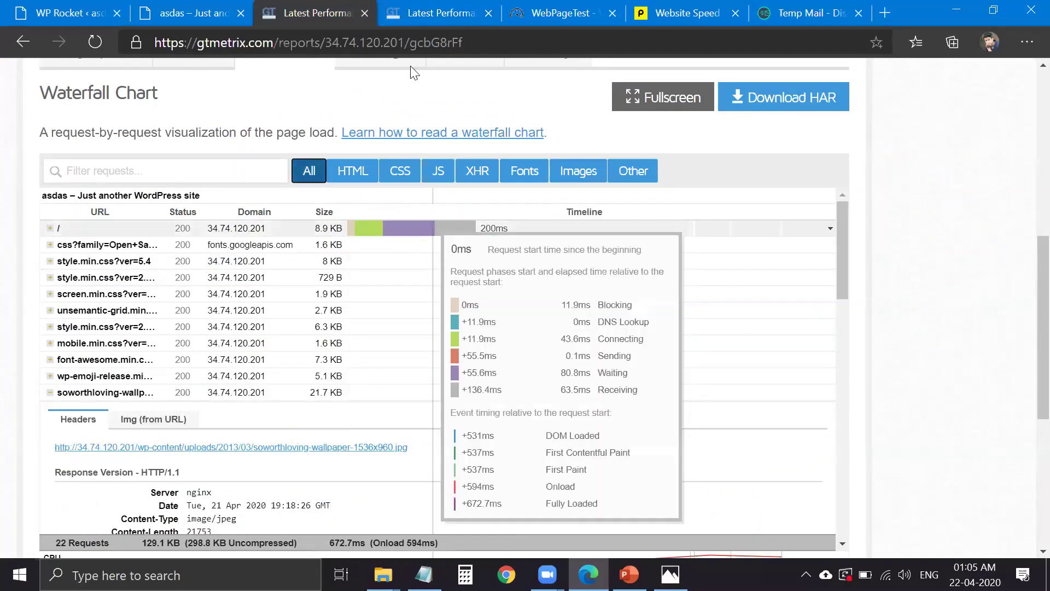
key("ctrl+Tab")
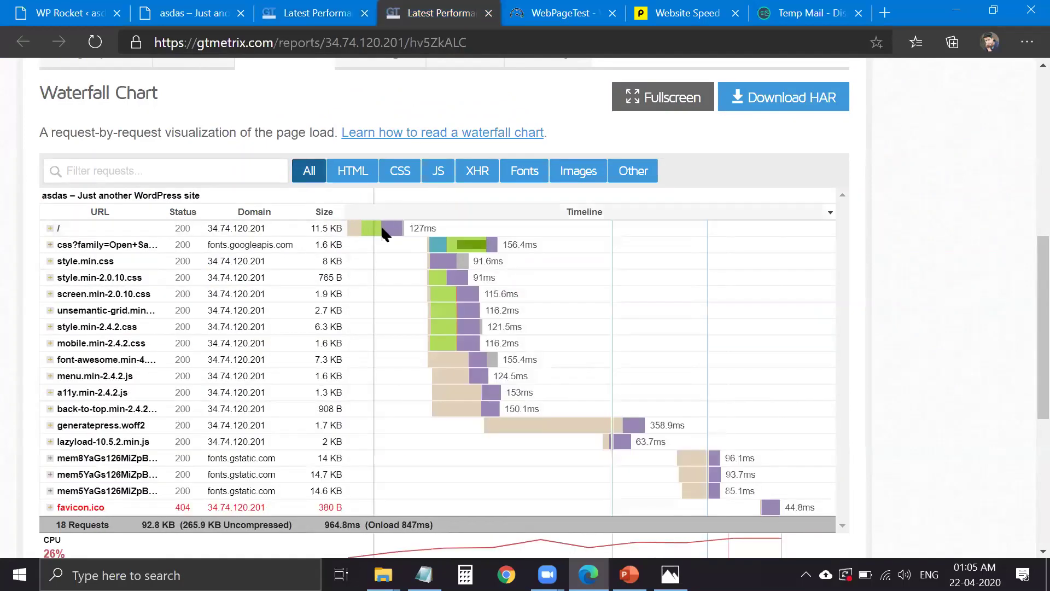
mouse_move(386, 240)
mouse_move(441, 284)
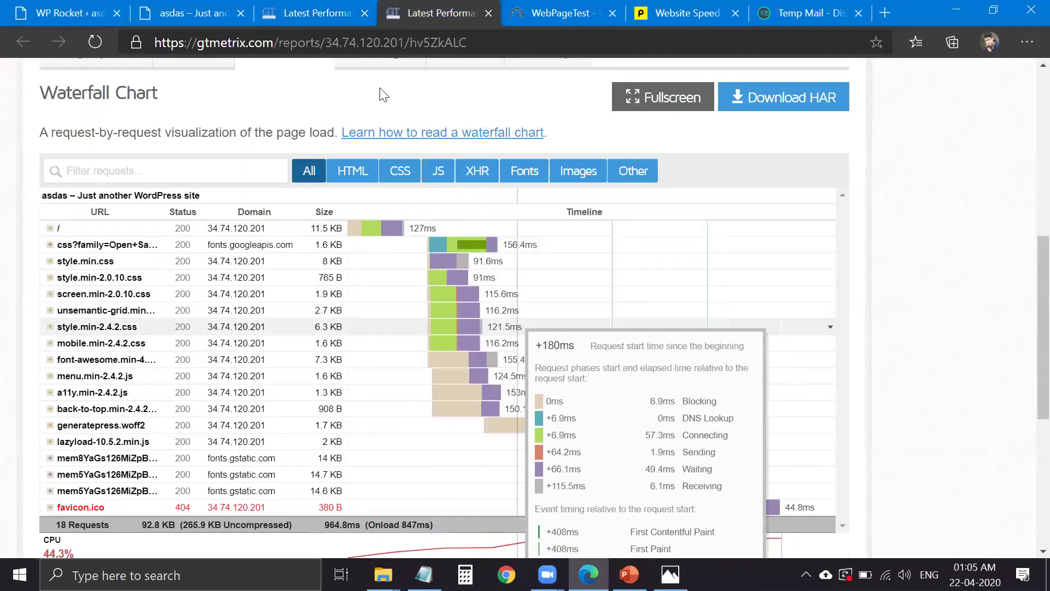
key("ctrl+shift+Tab")
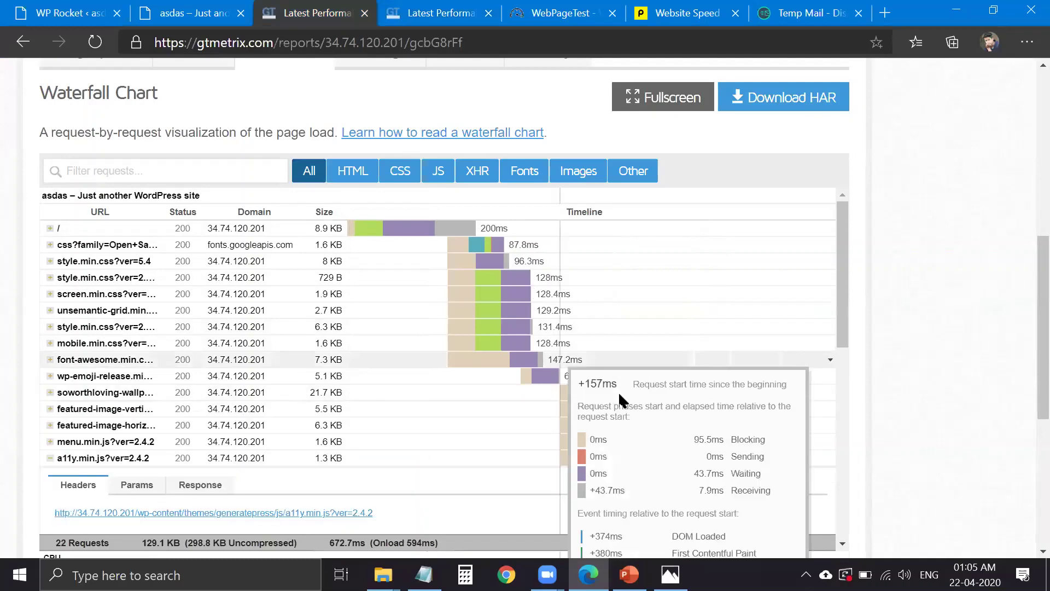
scroll(481, 355, "down", 2)
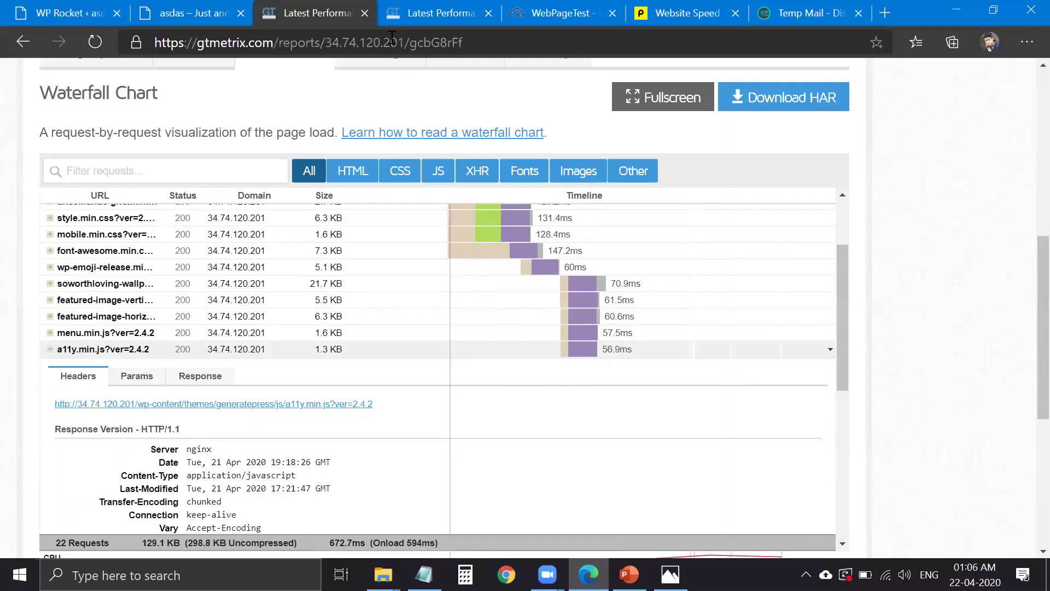
scroll(399, 67, "down", 4)
- Show the Timings of the newer 99% GTmetrix report
key("ctrl+Tab")
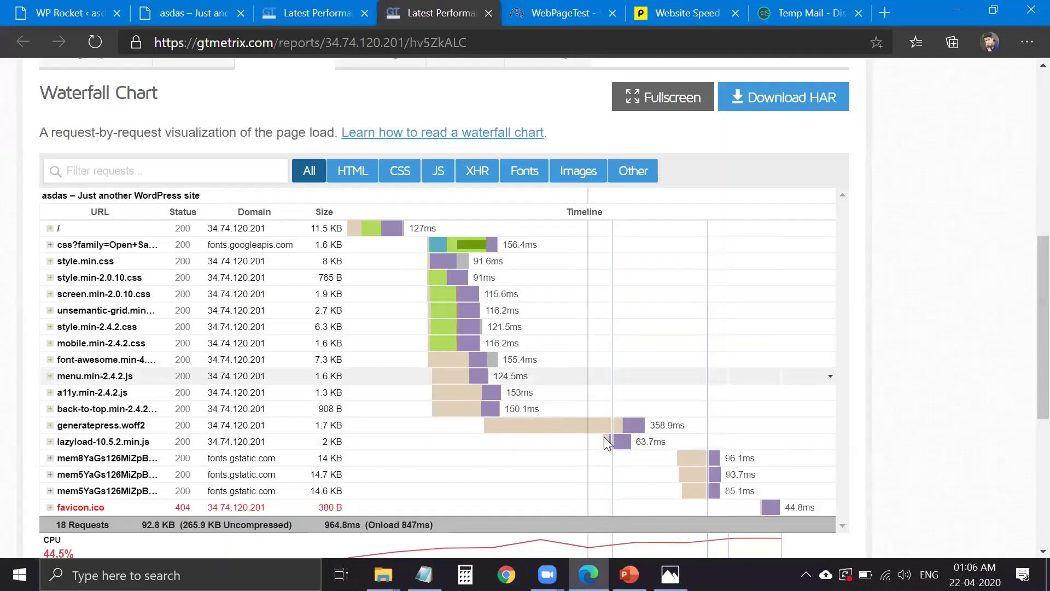
mouse_move(629, 440)
scroll(629, 438, "up", 1)
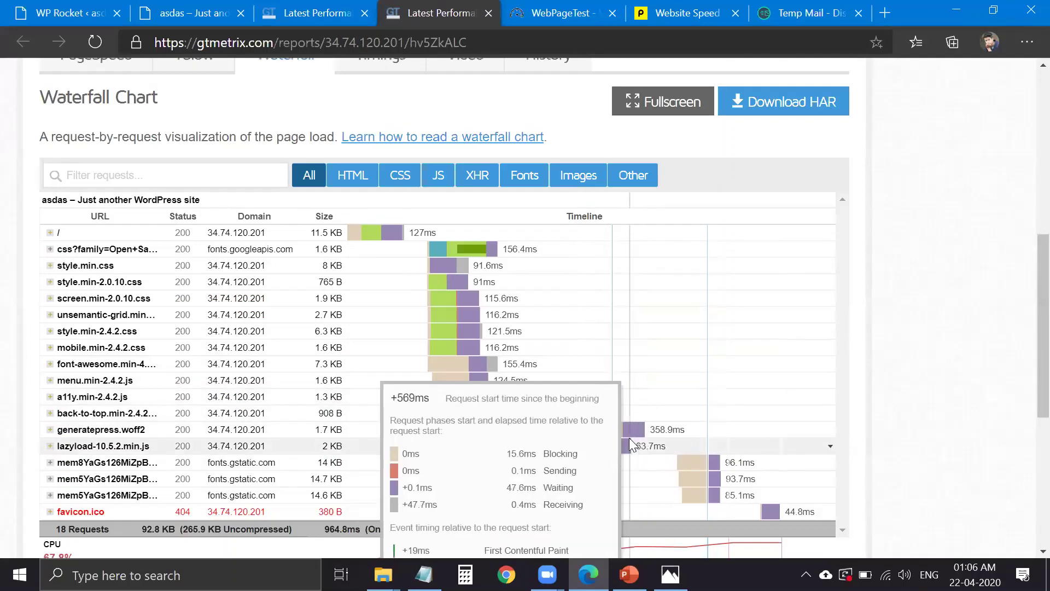
scroll(631, 444, "up", 5)
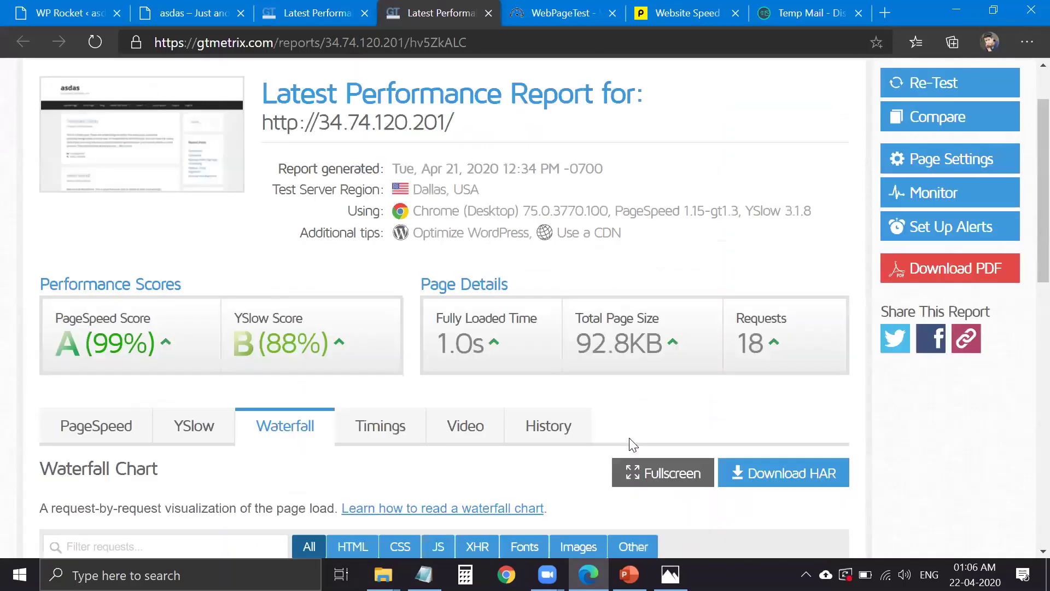
left_click(409, 438)
scroll(413, 443, "up", 3)
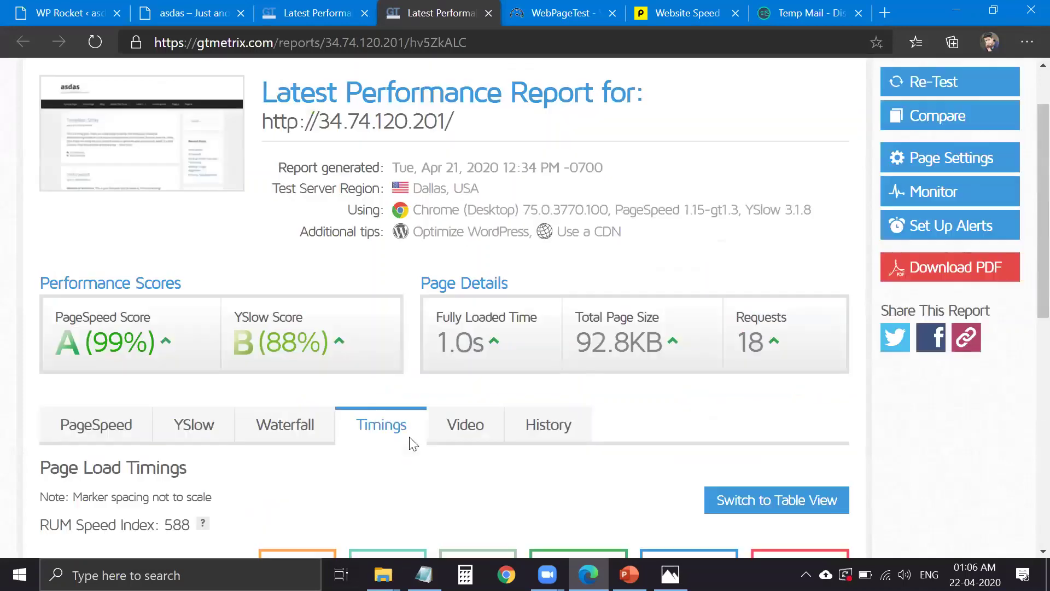
scroll(733, 416, "down", 2)
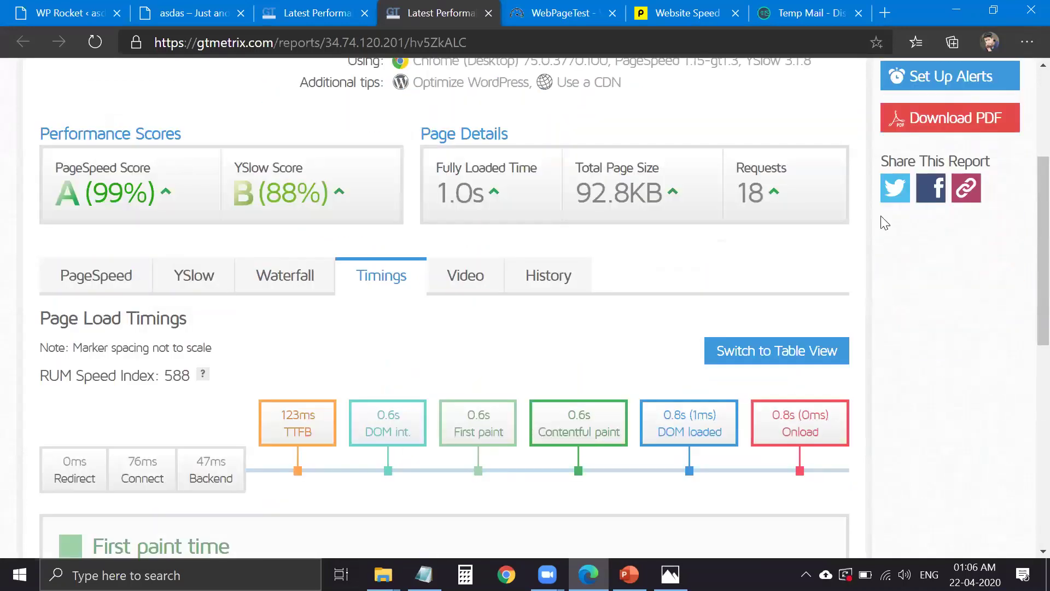
scroll(925, 186, "up", 3)
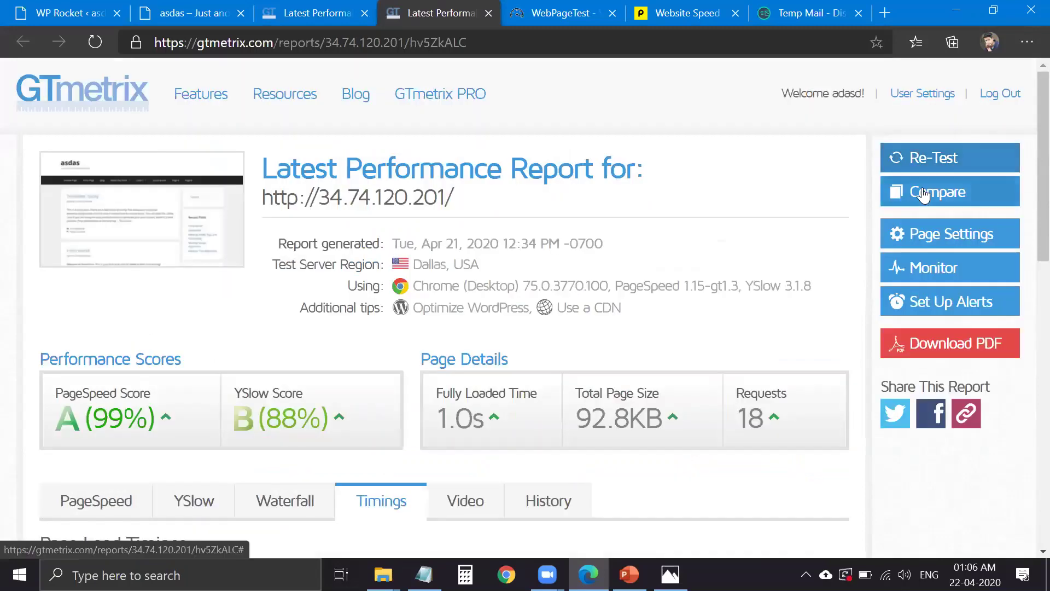
- Start another GTmetrix retest and paste the site address into the Pingdom speed test
left_click(922, 158)
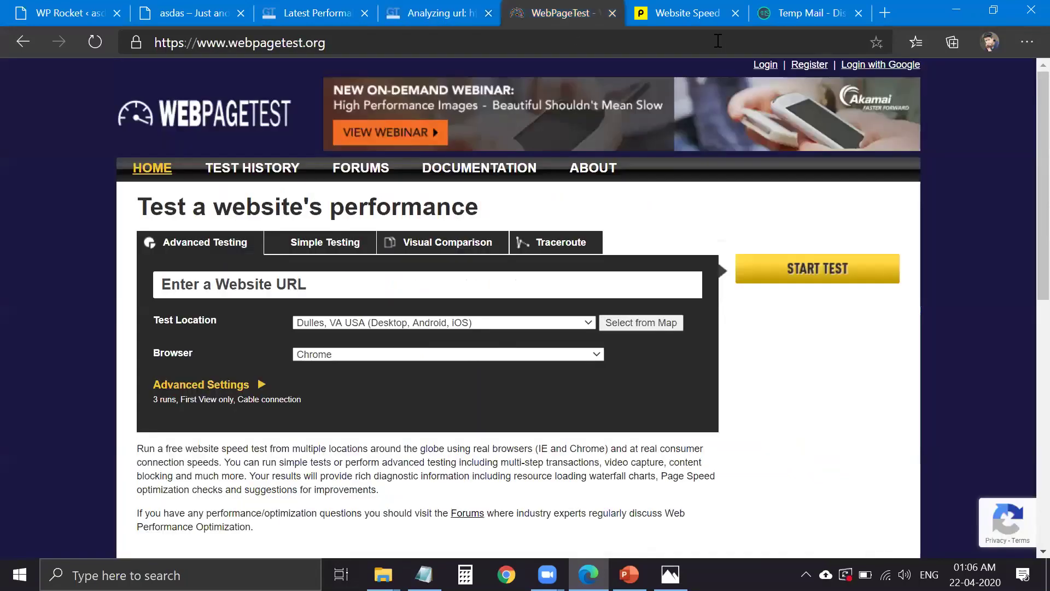
key("ctrl+Tab")
key("ctrl+Tab")
left_click(471, 326)
type("http://34.74.120.201/")
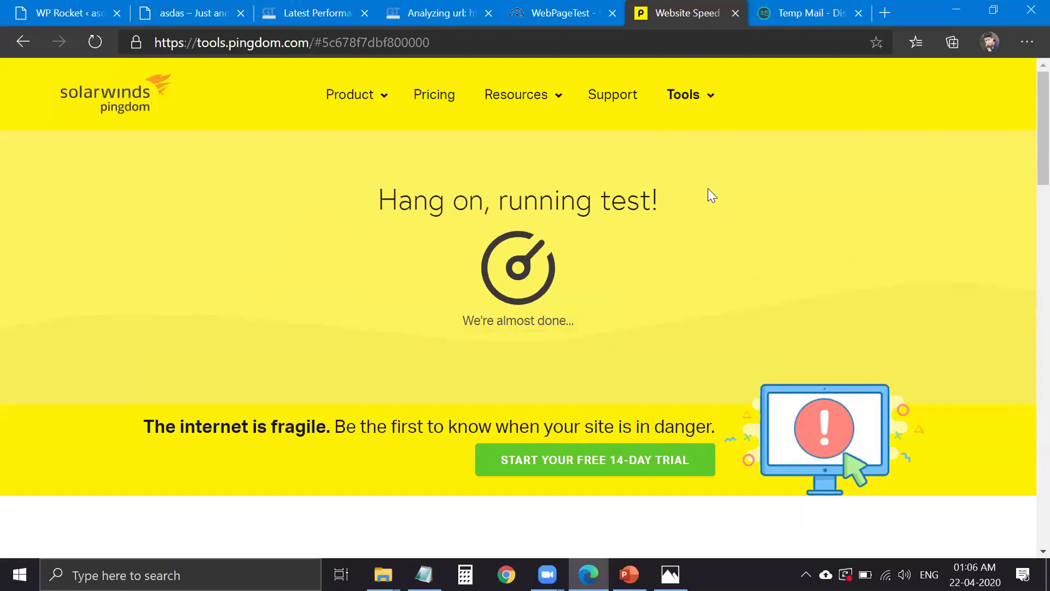
key("ctrl+3")
key("ctrl+Tab")
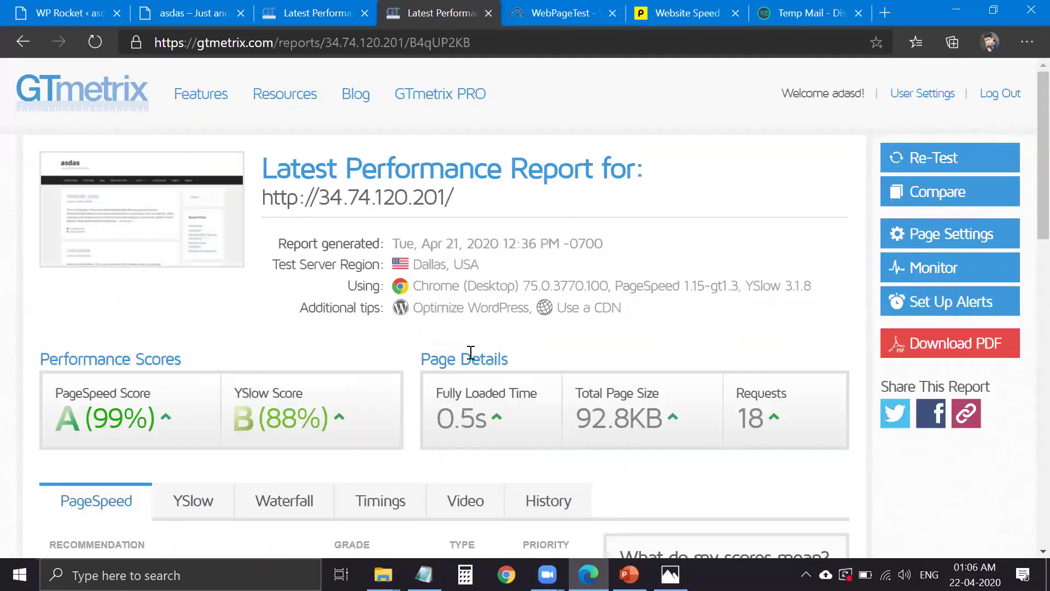
- View the new report's timings and waterfall chart: 18 requests, 92.8 KB
scroll(471, 353, "down", 1)
left_click_drag(461, 345, 474, 346)
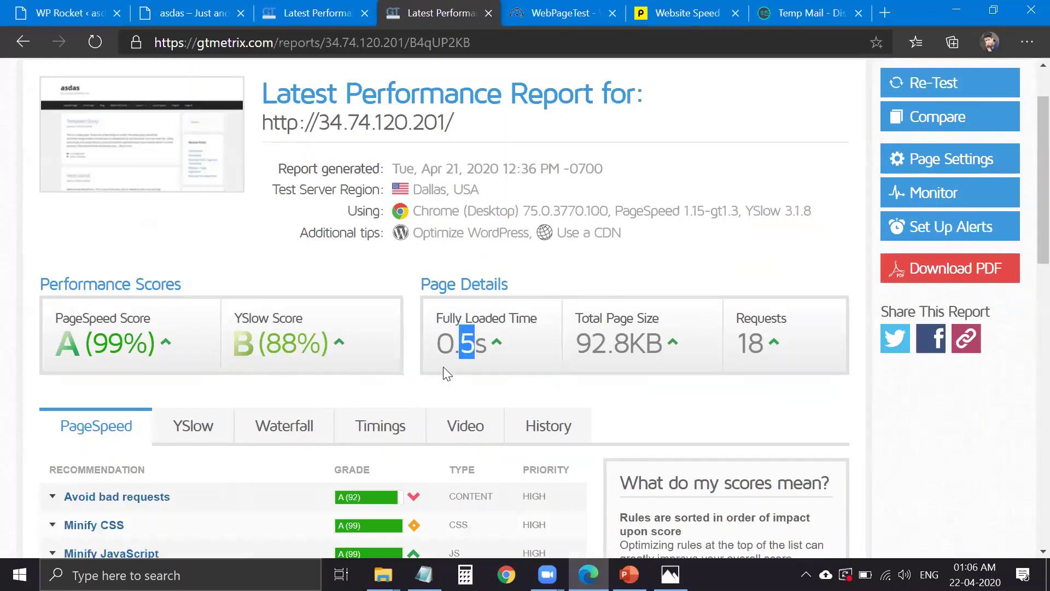
left_click(285, 425)
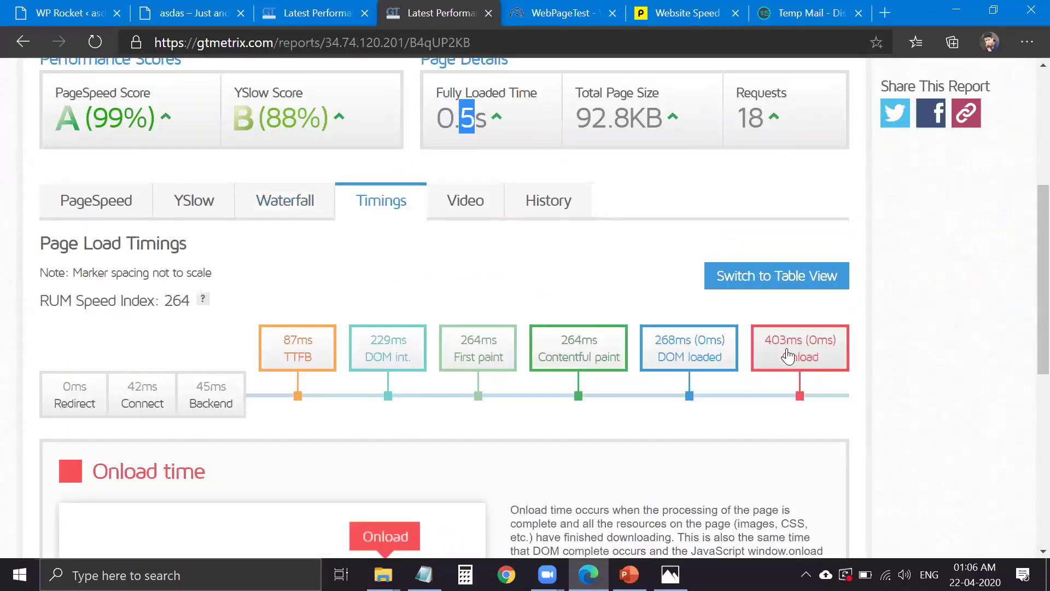
left_click(323, 206)
scroll(579, 332, "down", 7)
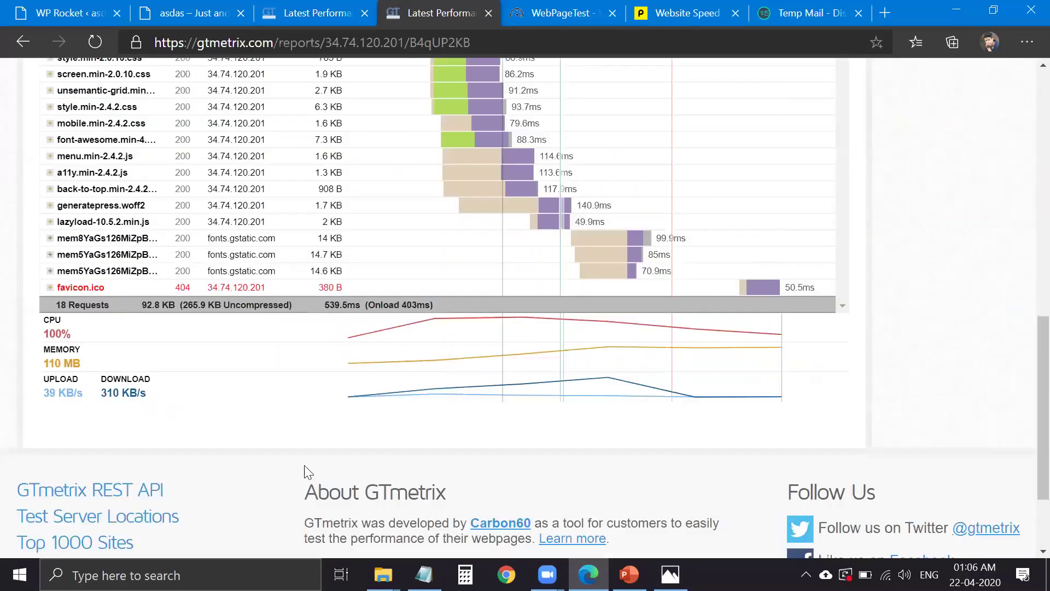
scroll(334, 419, "up", 4)
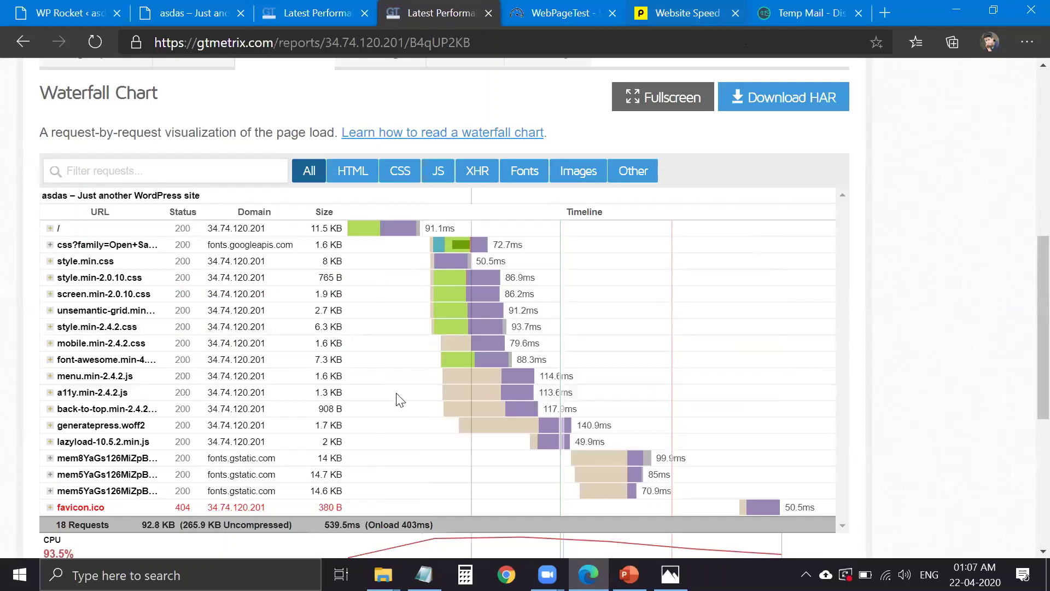
key("ctrl+Tab")
key("ctrl+Tab")
- Review Pingdom's results, highlighting the A 91 grade and 376 ms load time
scroll(417, 380, "down", 3)
scroll(595, 280, "down", 5)
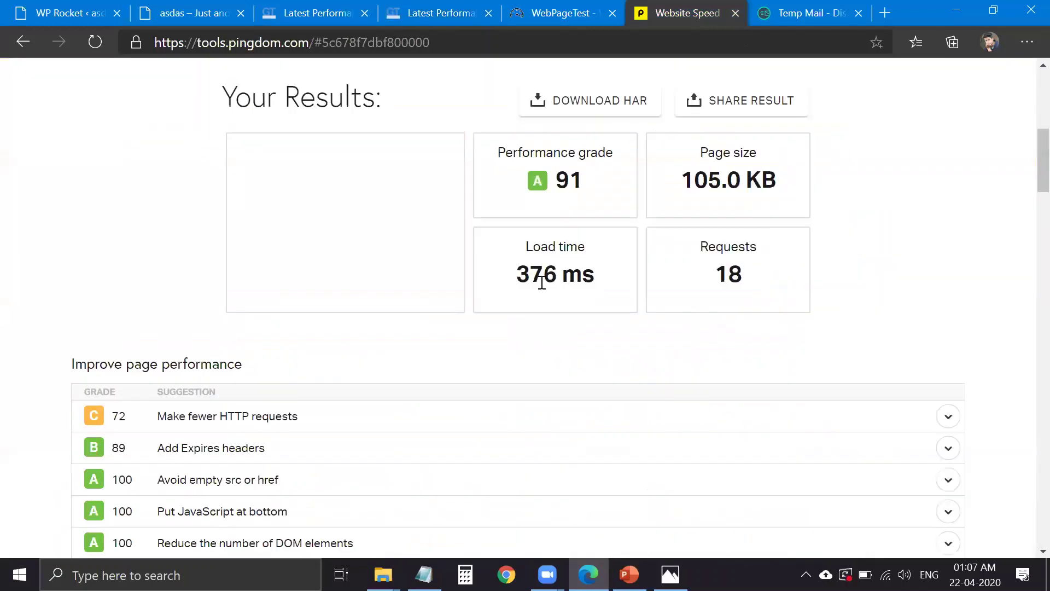
triple_click(513, 290)
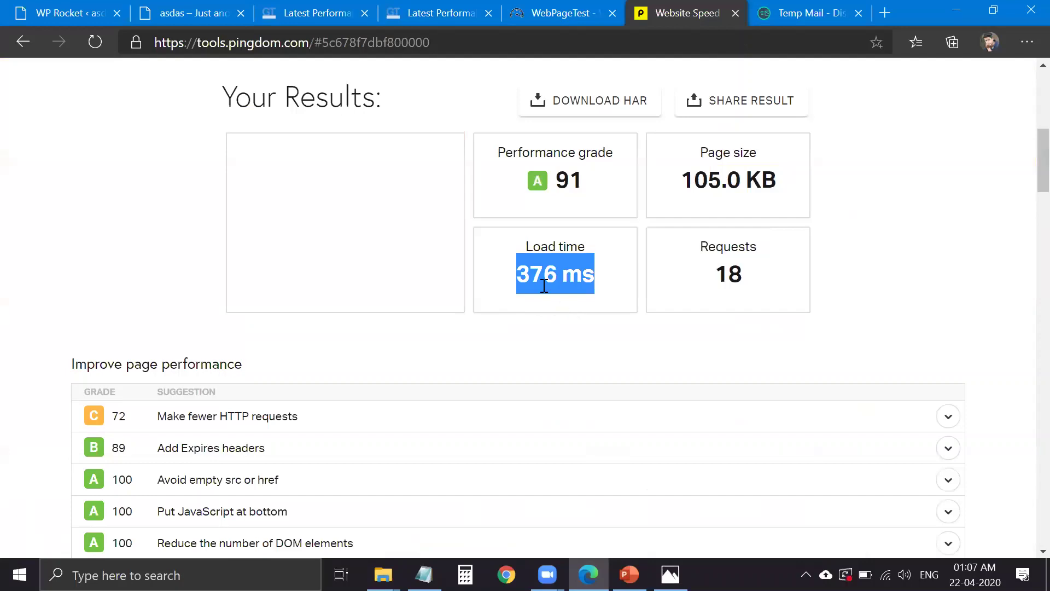
scroll(525, 350, "down", 4)
scroll(526, 350, "down", 5)
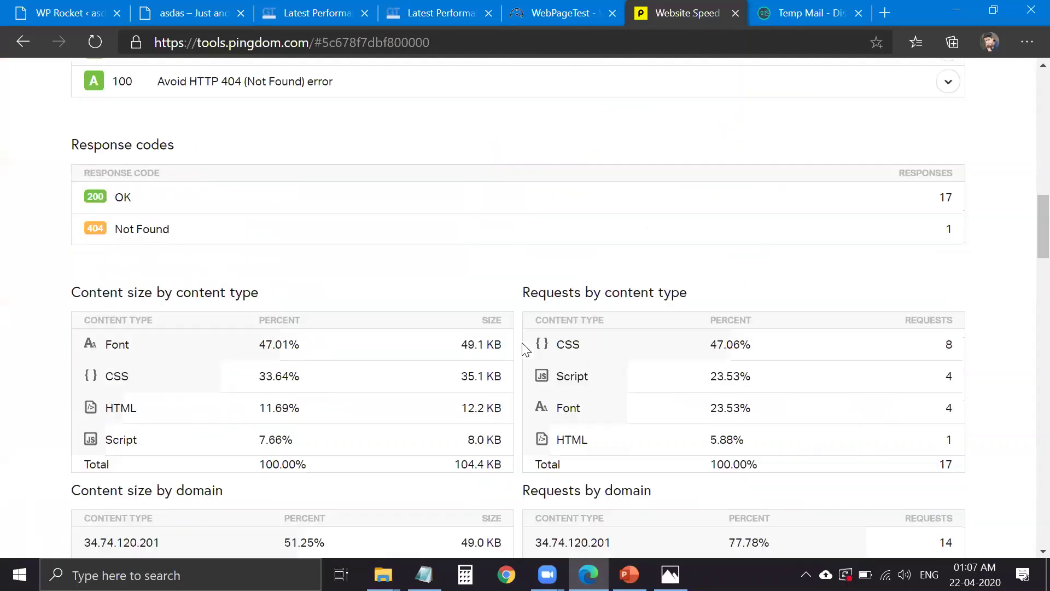
scroll(526, 344, "down", 5)
scroll(616, 281, "up", 16)
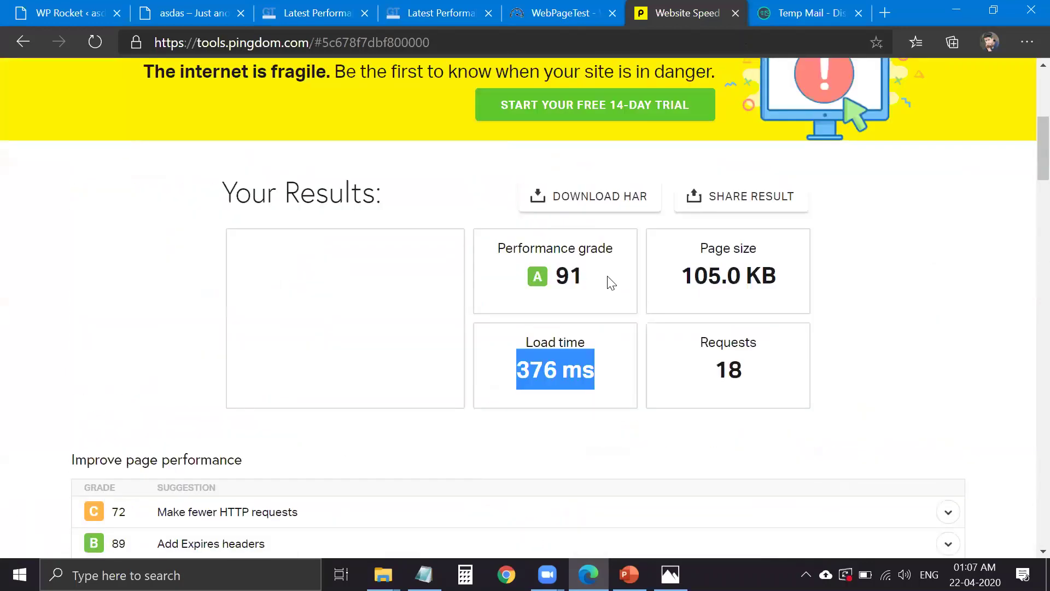
scroll(552, 60, "up", 7)
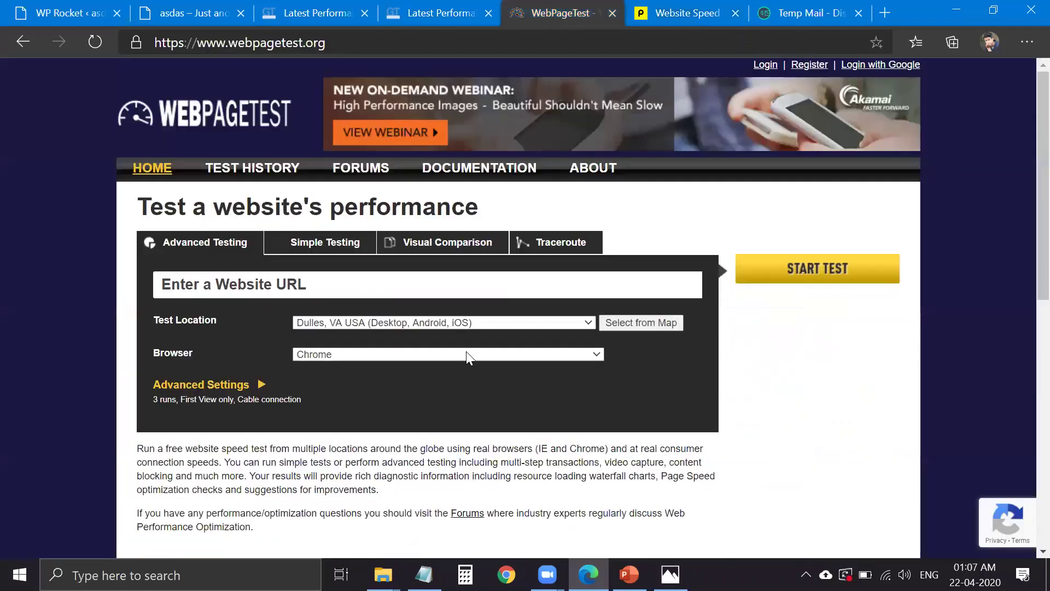
- Glance at the GTmetrix reports' PageSpeed recommendations, then return to WP Rocket's Add-ons page
key("ctrl+shift+Tab")
mouse_move(422, 313)
scroll(429, 314, "up", 1)
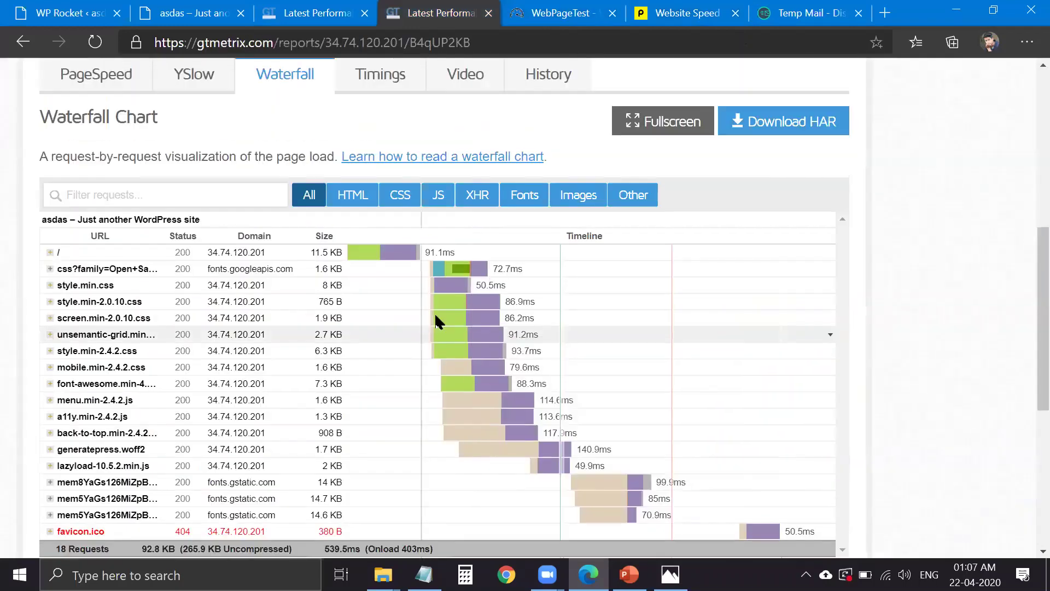
scroll(241, 500, "up", 8)
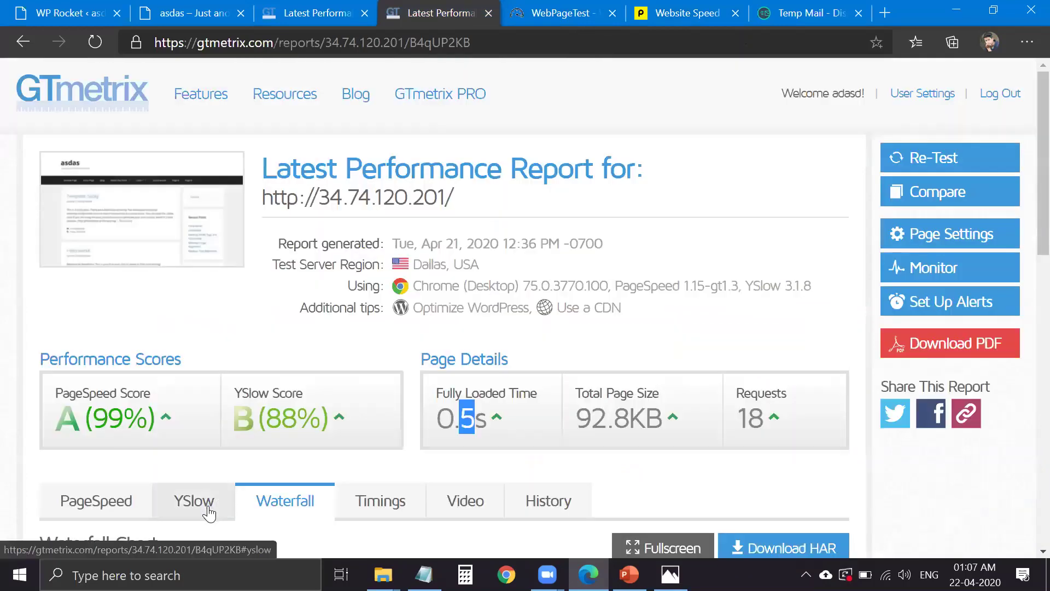
left_click(120, 500)
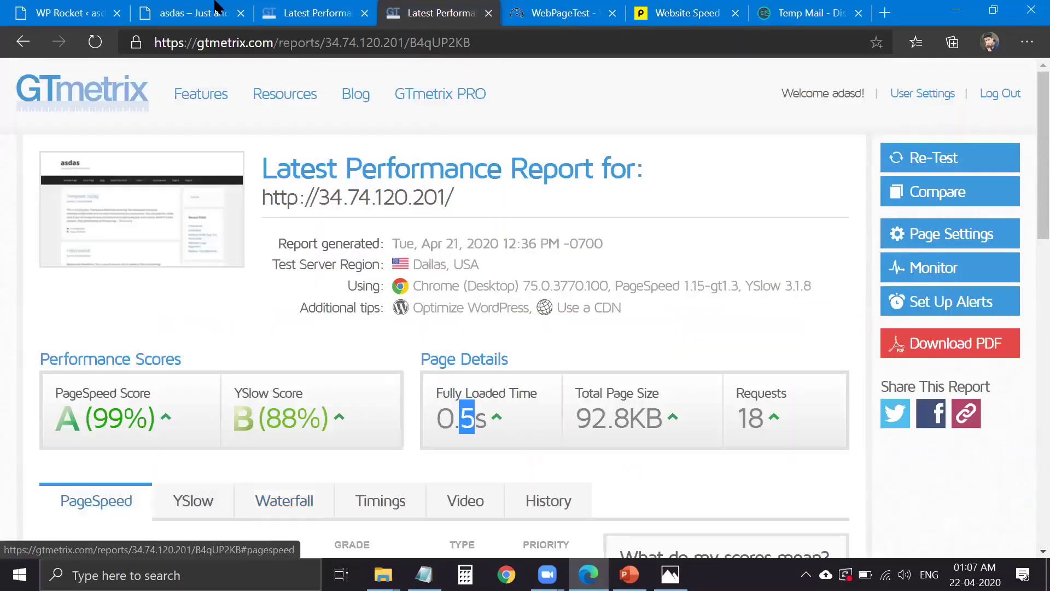
left_click(304, 13)
left_click(186, 12)
left_click(79, 9)
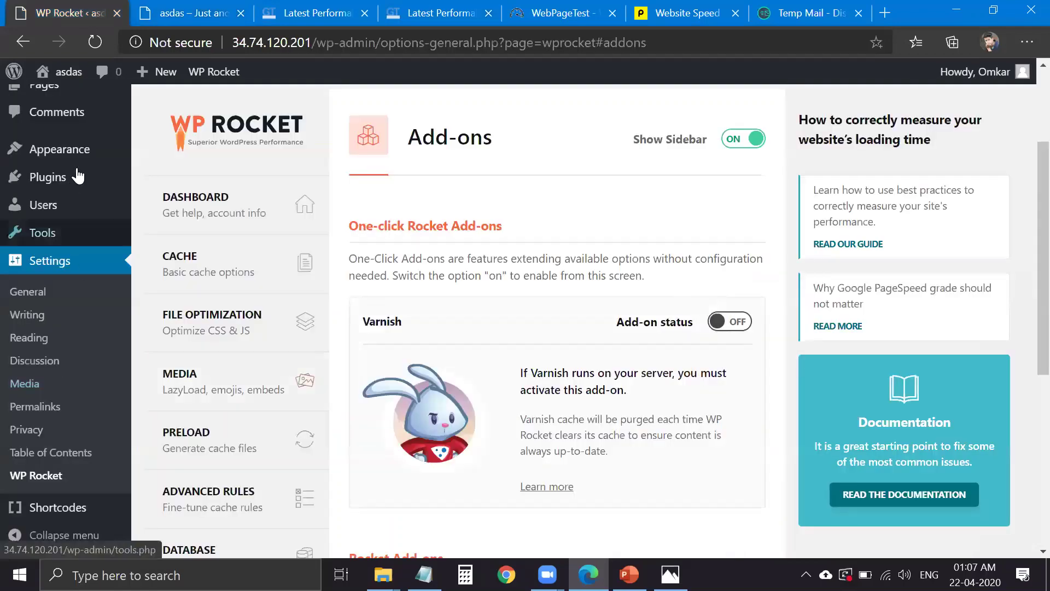
- Deactivate WP Rocket, skipping the feedback prompt, and activate LiteSpeed Cache on the Plugins page
left_click(148, 178)
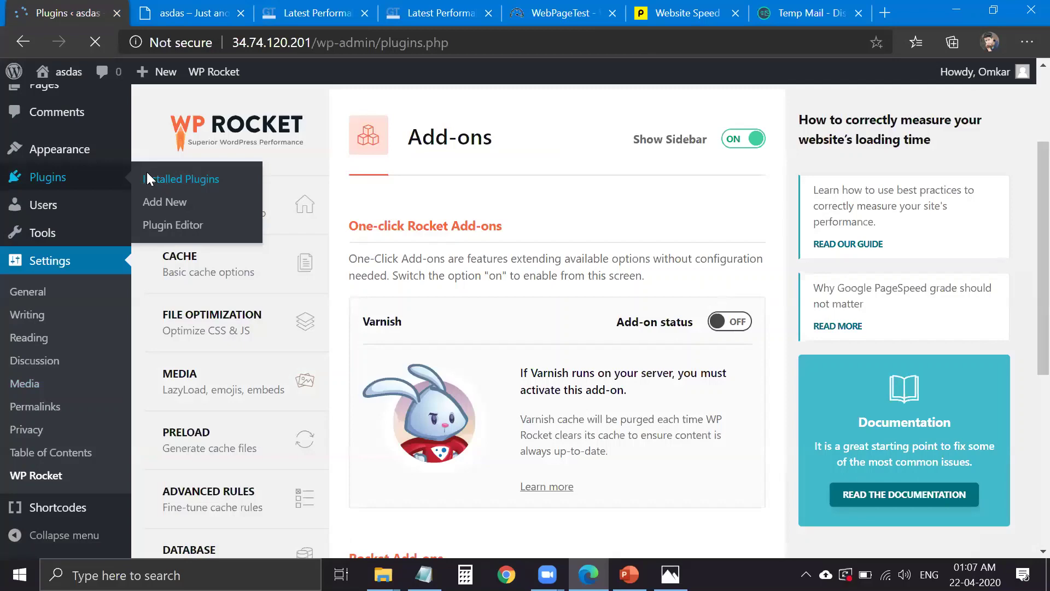
scroll(254, 396, "down", 5)
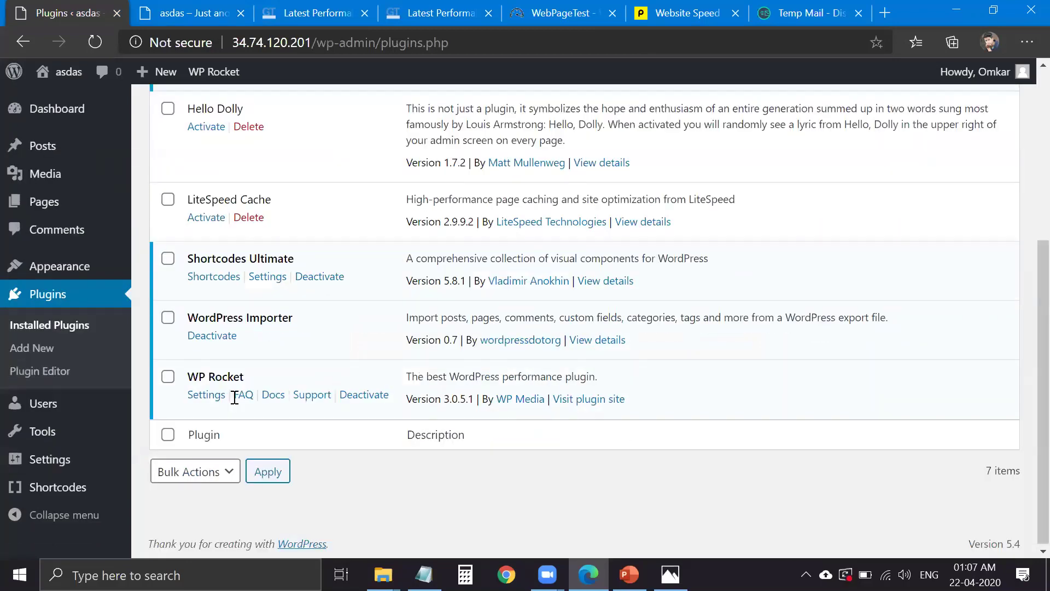
left_click(363, 394)
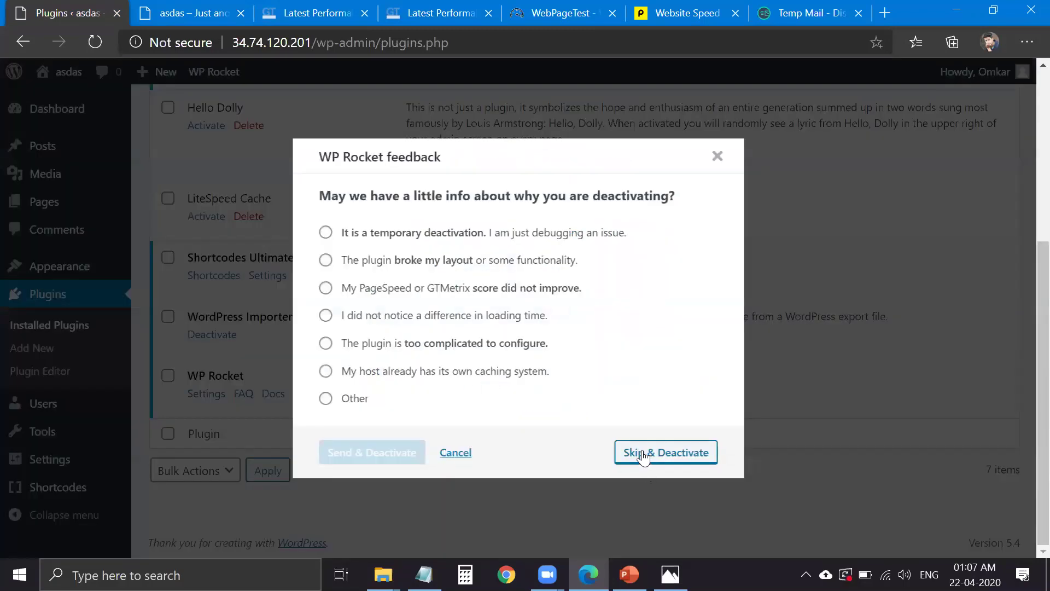
left_click(634, 465)
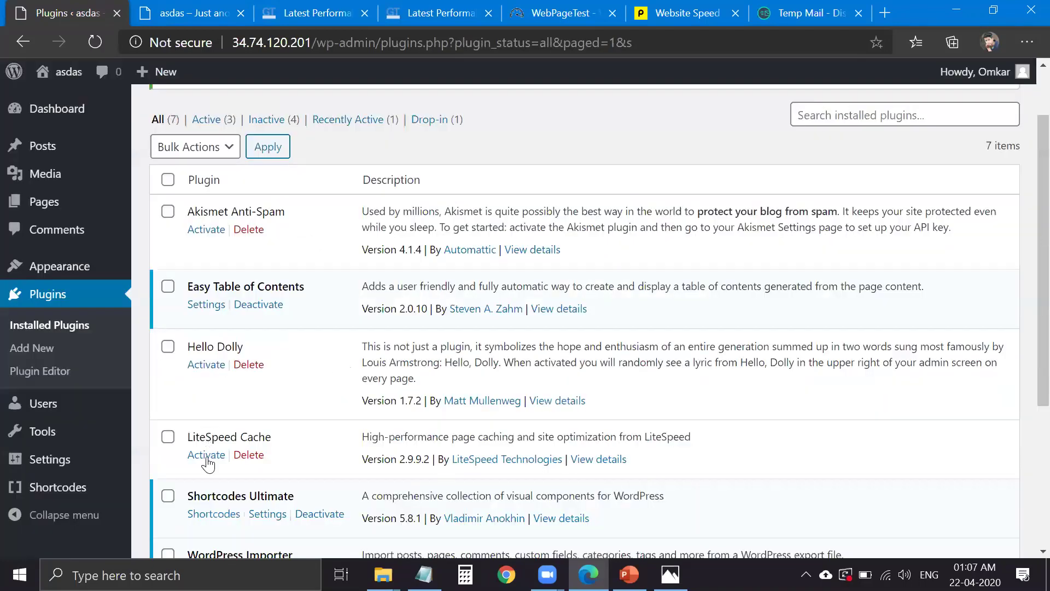
left_click(206, 458)
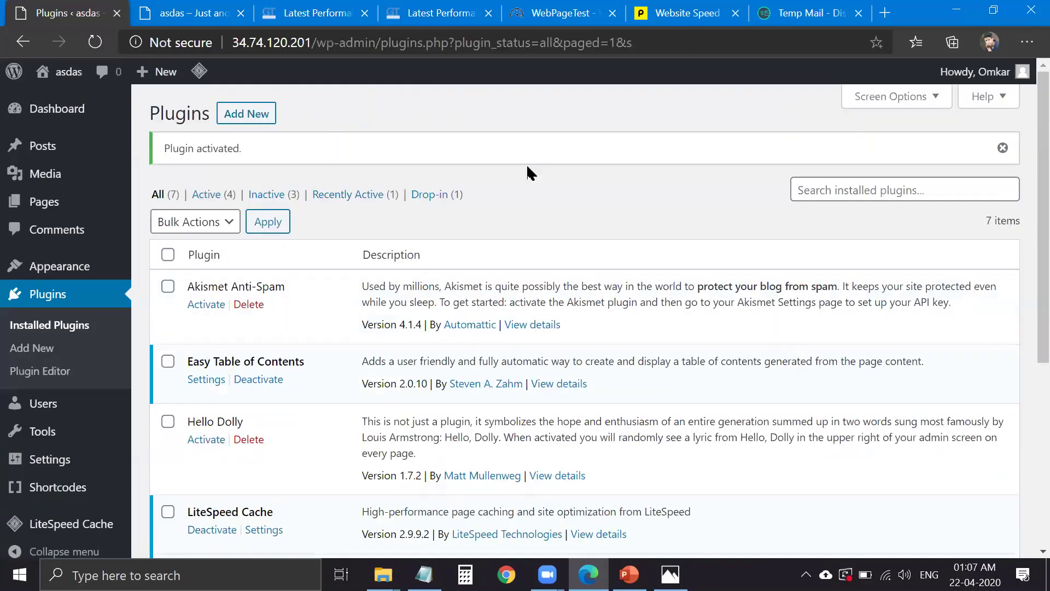
- Open LiteSpeed Cache settings and enable Show Advanced Options
scroll(124, 493, "down", 1)
mouse_move(113, 502)
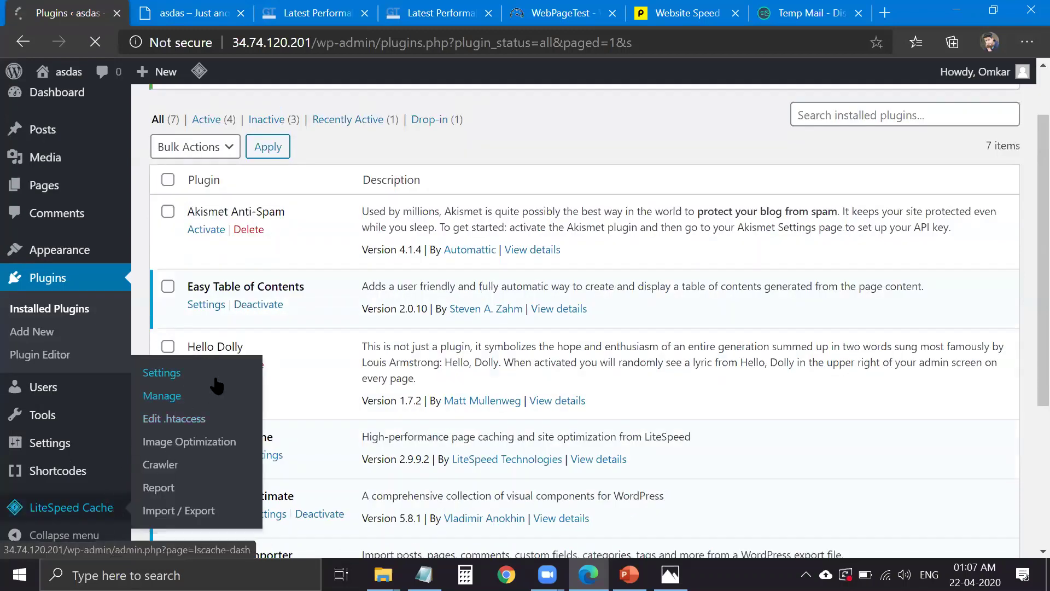
left_click(200, 366)
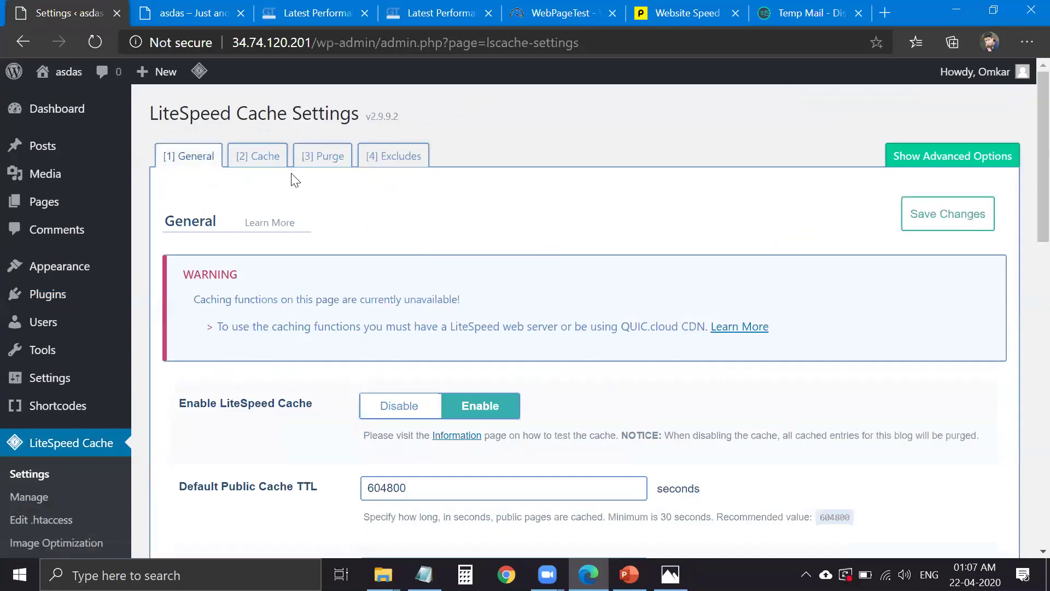
scroll(482, 383, "down", 3)
scroll(462, 280, "down", 10)
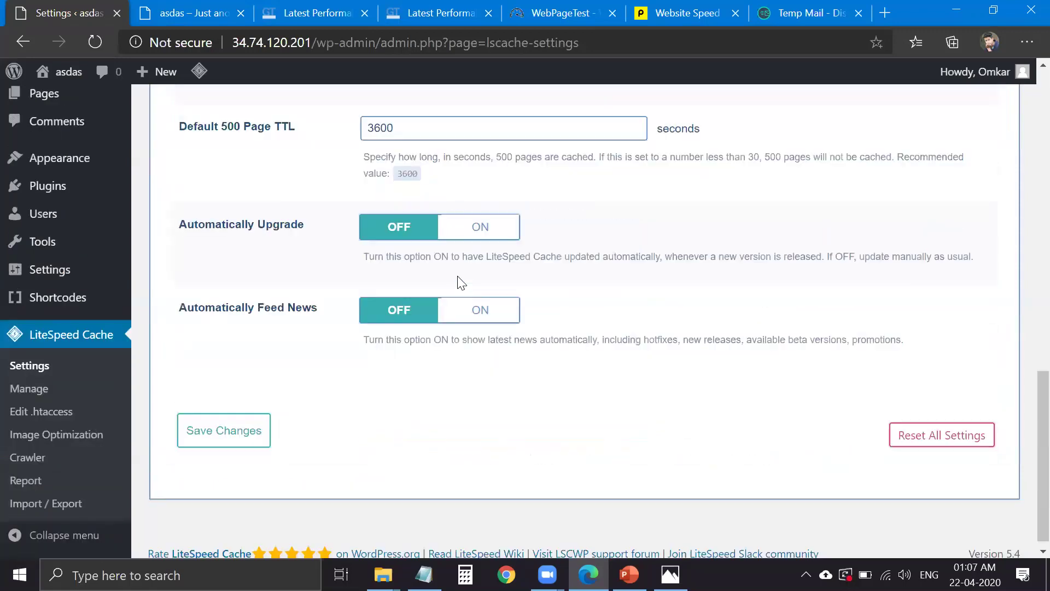
scroll(438, 283, "up", 8)
scroll(273, 172, "up", 5)
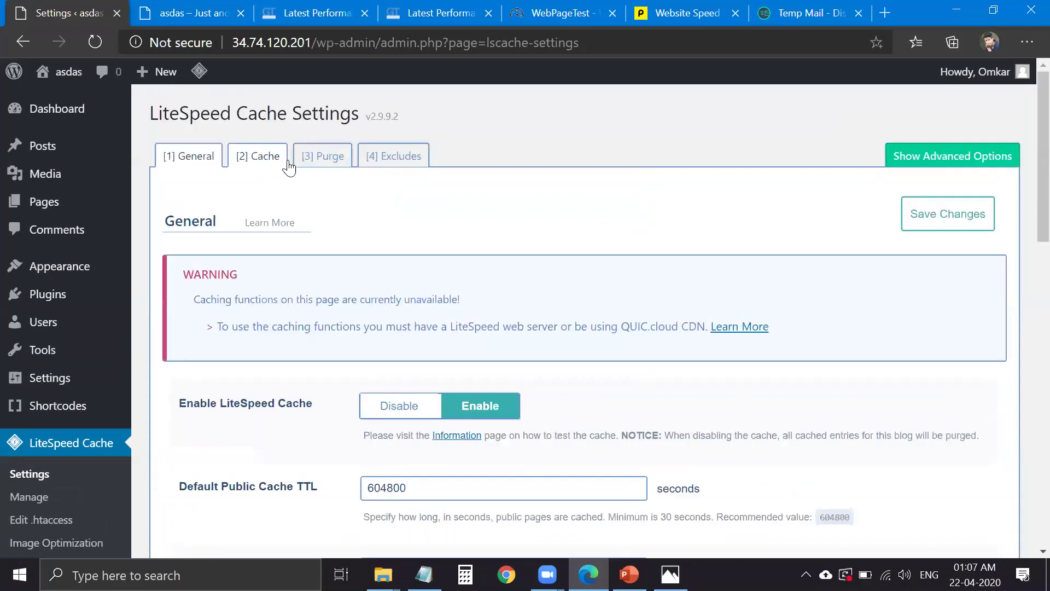
left_click(378, 158)
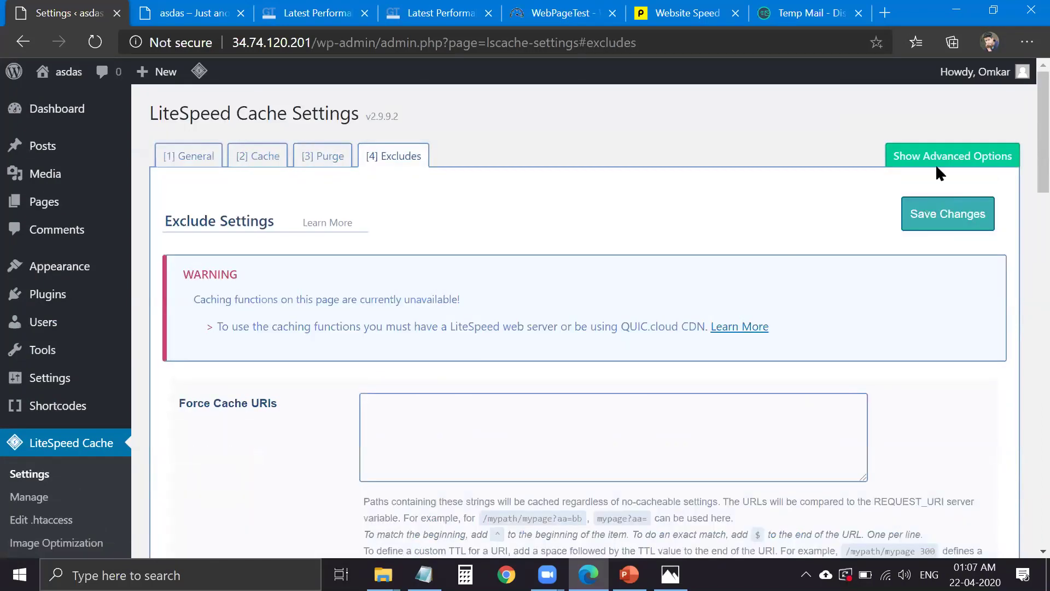
left_click(890, 166)
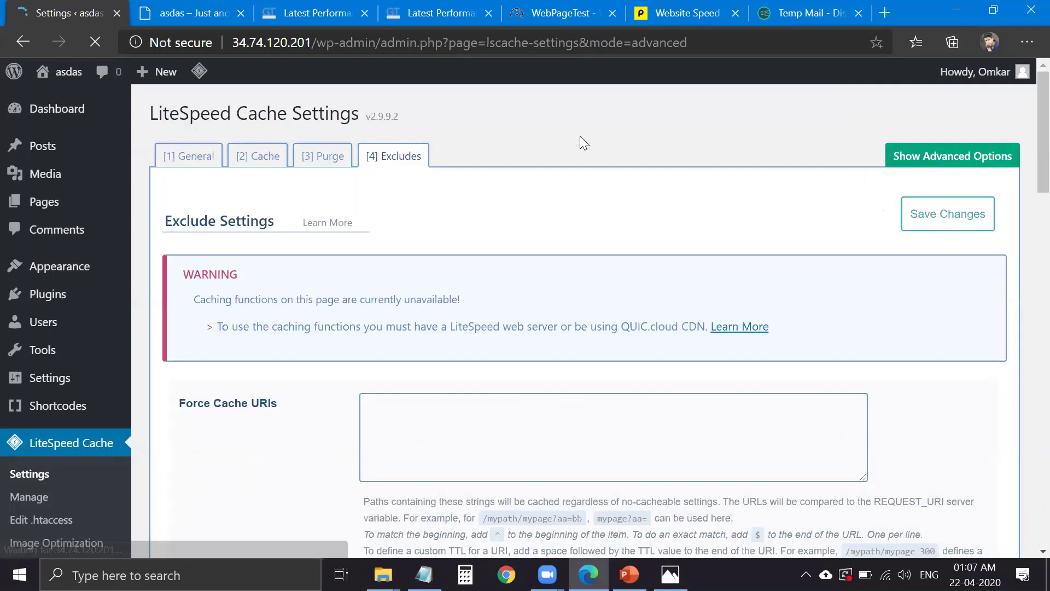
left_click(203, 158)
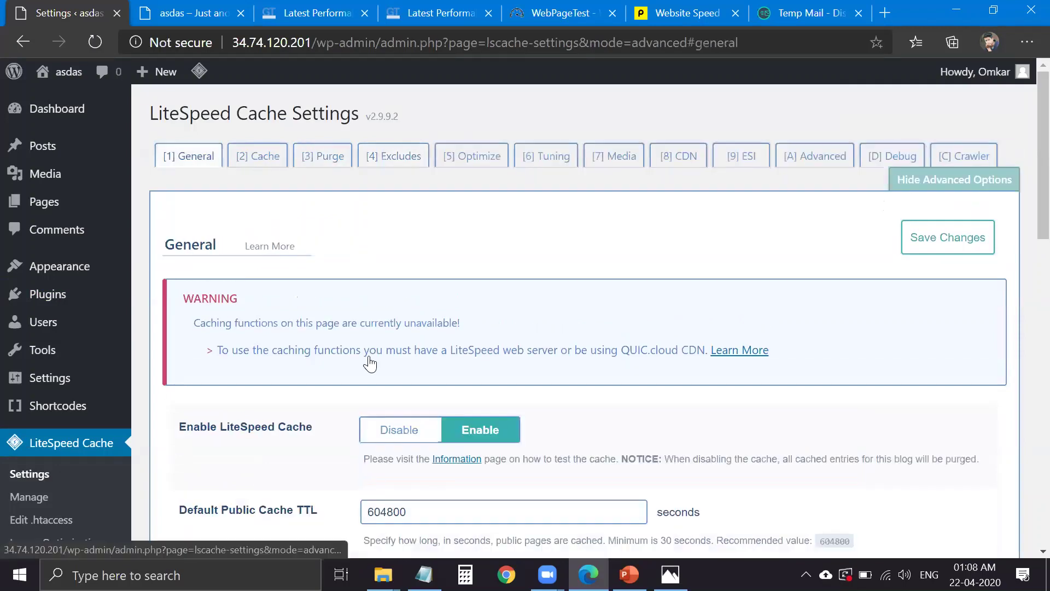
- Review LiteSpeed Cache's General, Cache and Purge settings
scroll(382, 364, "down", 5)
scroll(399, 321, "down", 4)
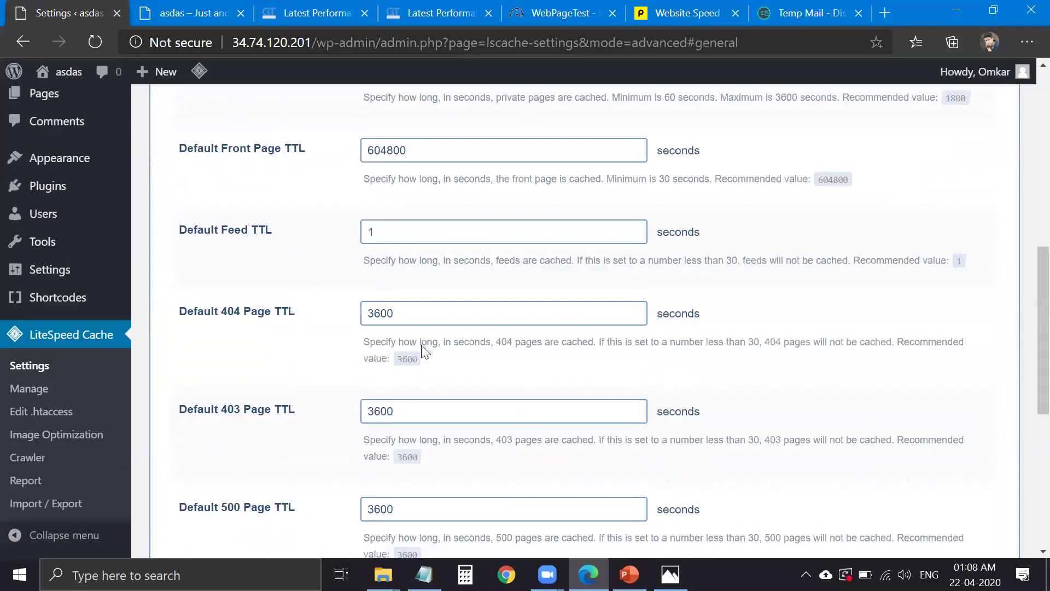
scroll(397, 322, "down", 6)
scroll(328, 230, "up", 15)
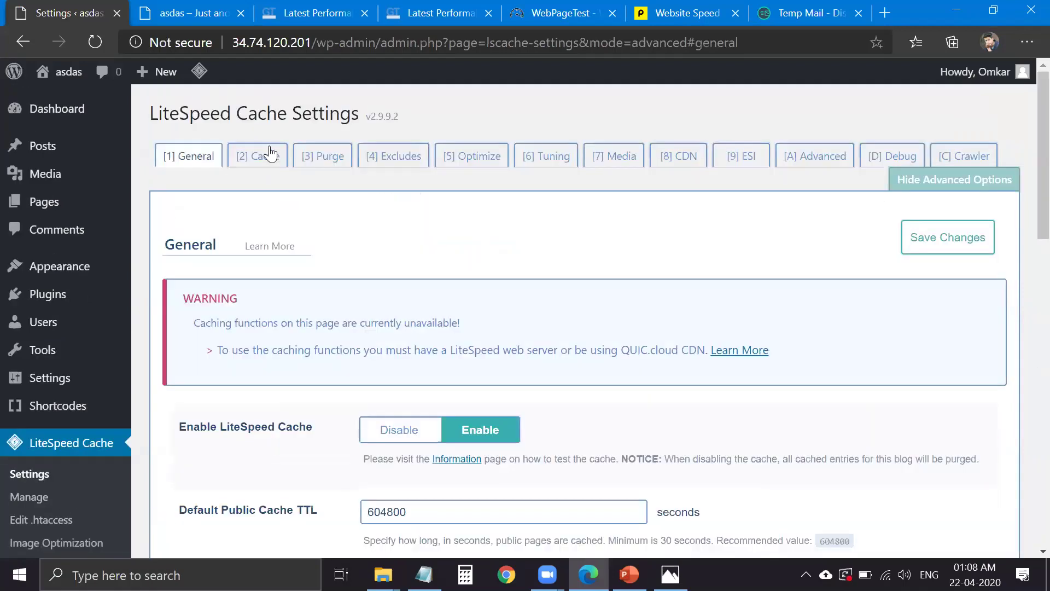
left_click(265, 156)
key("3")
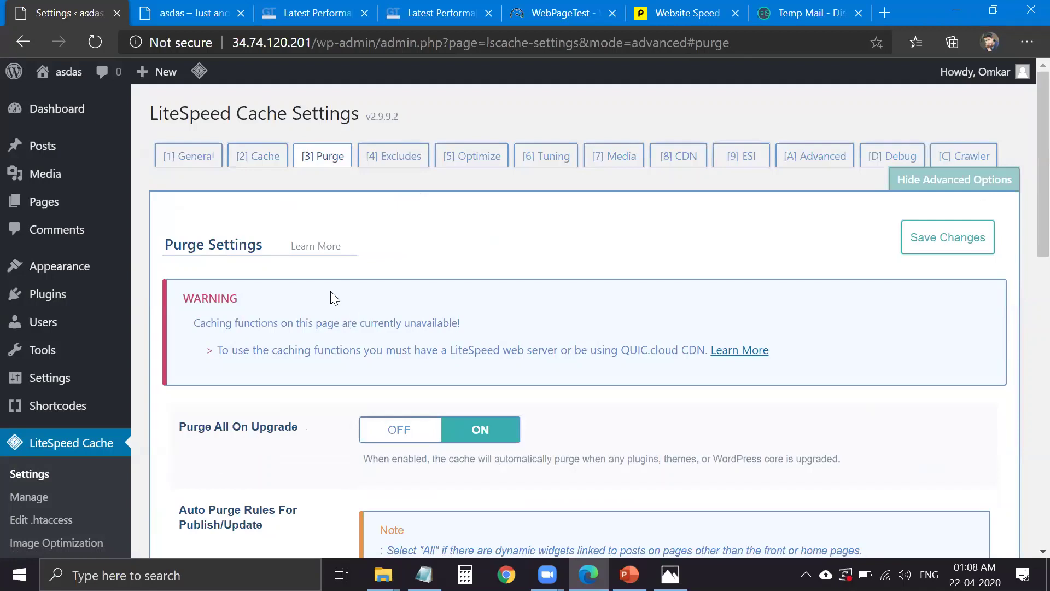
scroll(452, 410, "down", 8)
scroll(452, 410, "down", 3)
scroll(453, 408, "up", 15)
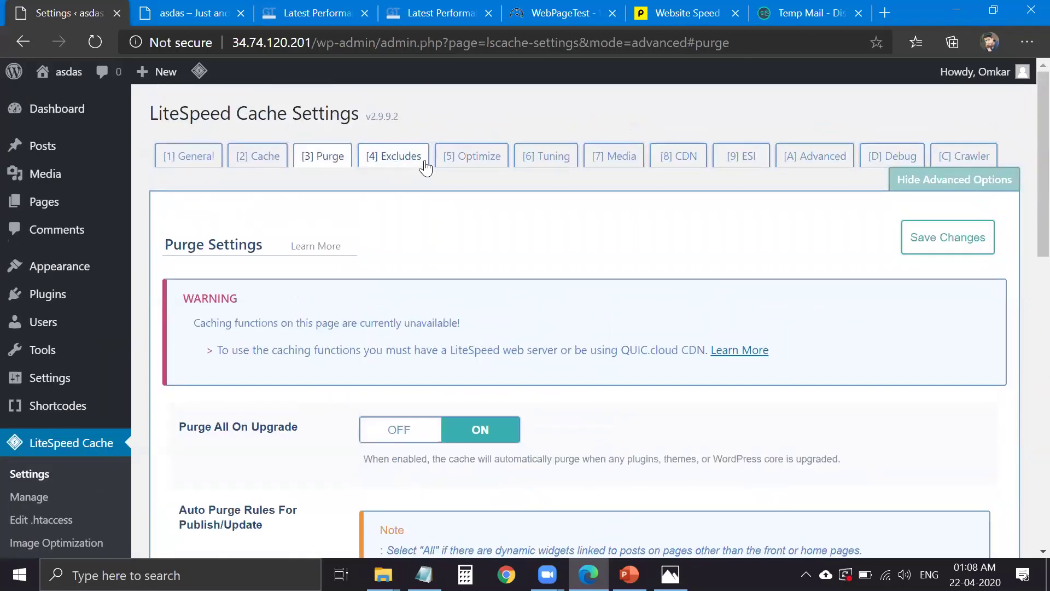
- Look through the Optimize settings, then go to the Import / Export page
left_click(474, 158)
scroll(402, 392, "down", 4)
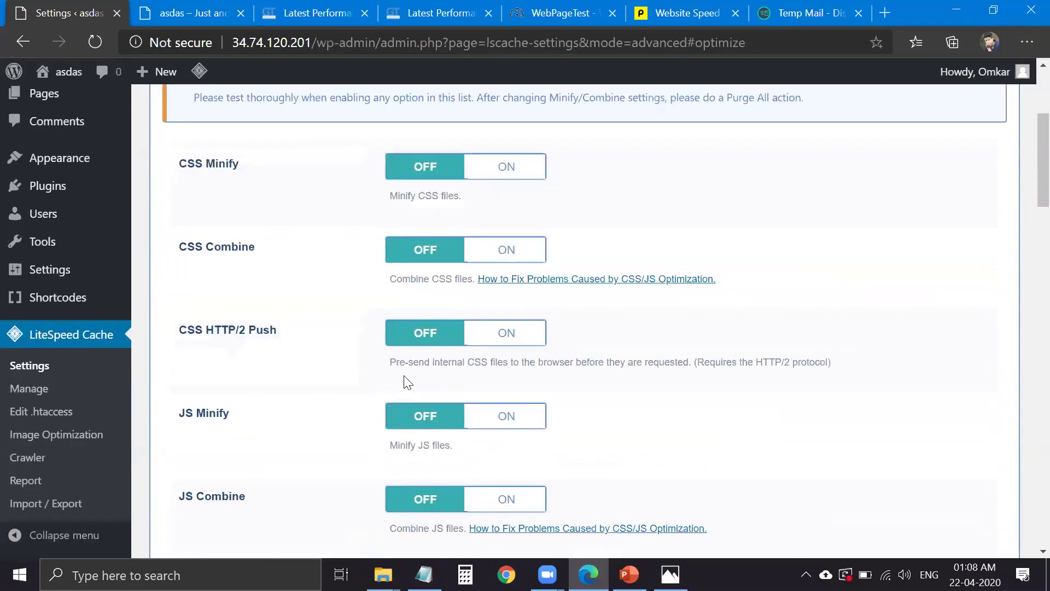
scroll(408, 382, "down", 8)
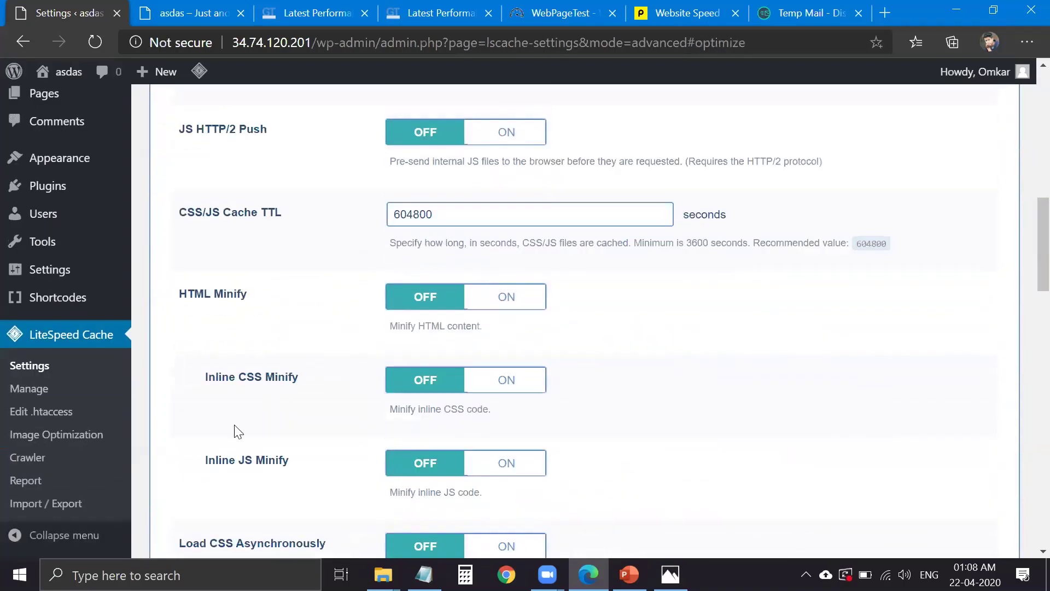
scroll(252, 416, "down", 10)
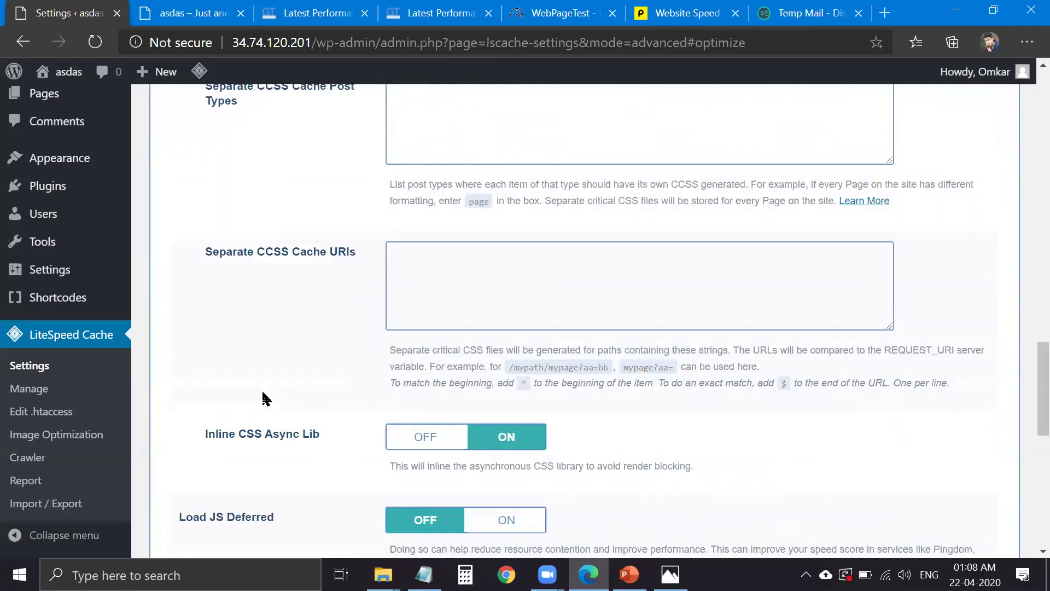
scroll(268, 394, "down", 9)
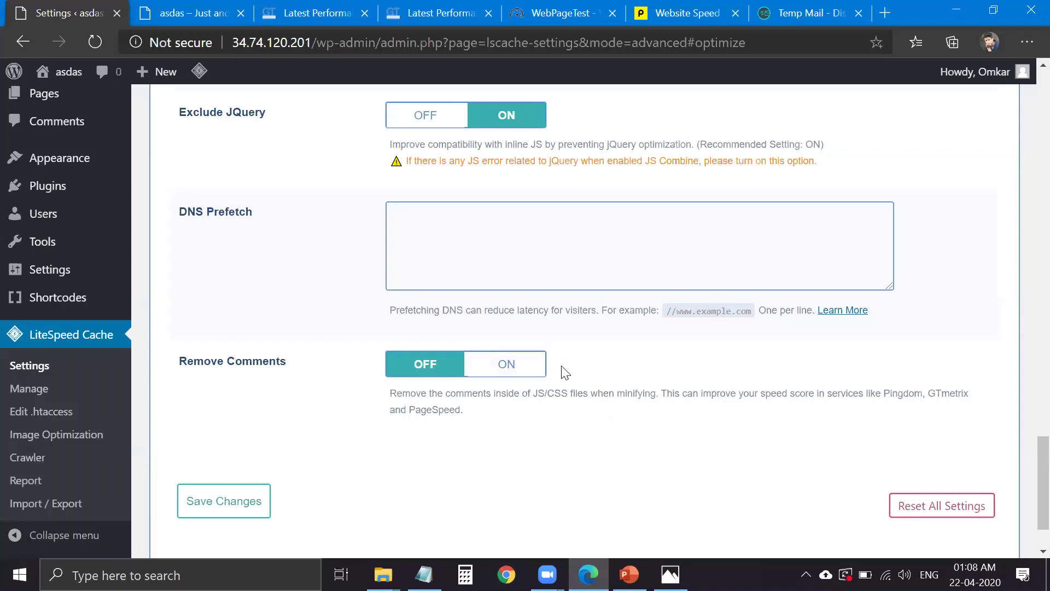
left_click(55, 504)
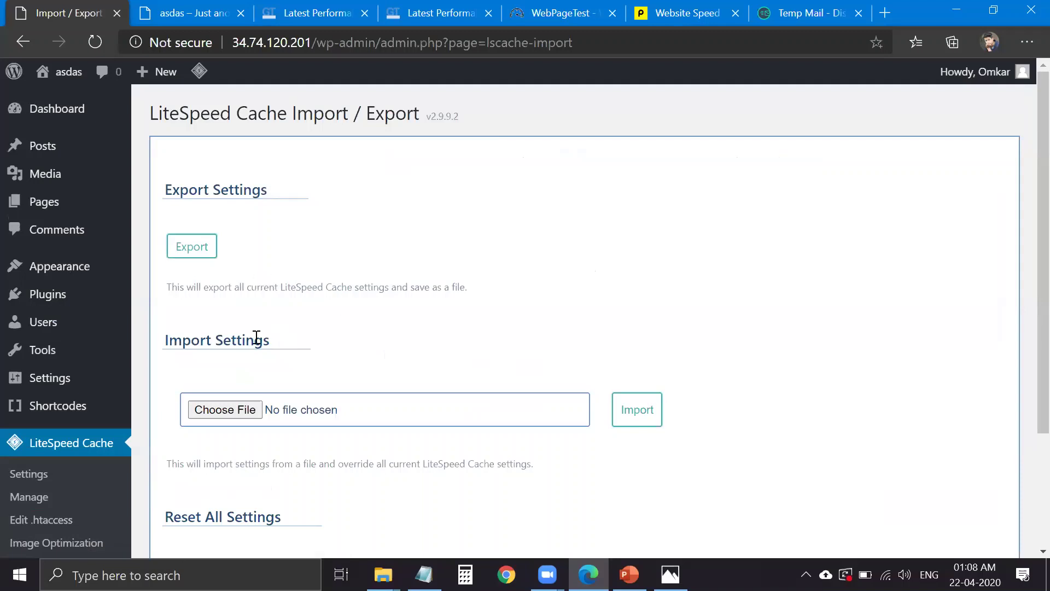
scroll(256, 338, "down", 3)
left_click(256, 260)
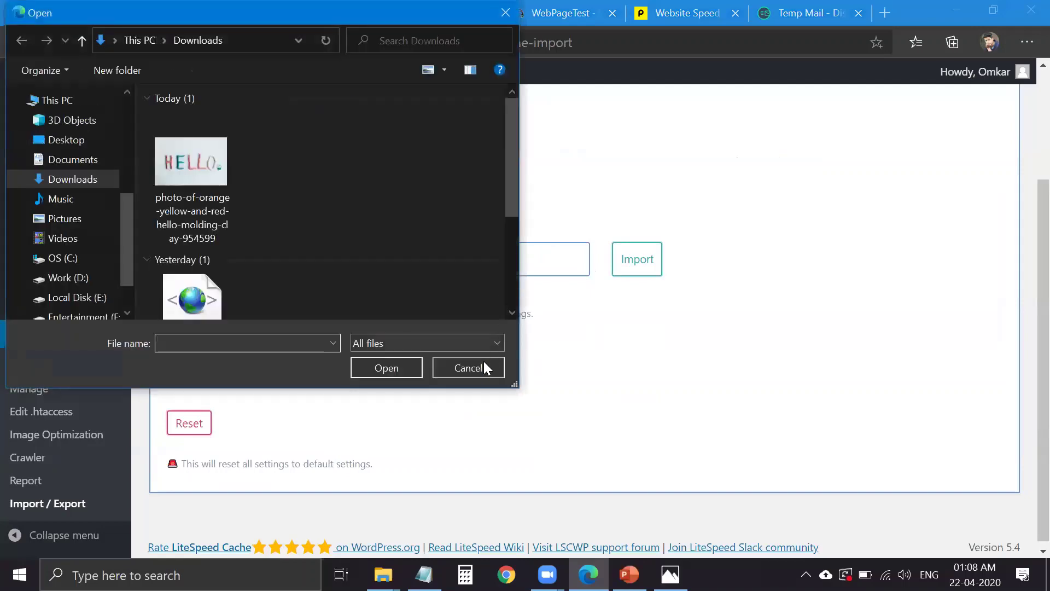
left_click(484, 361)
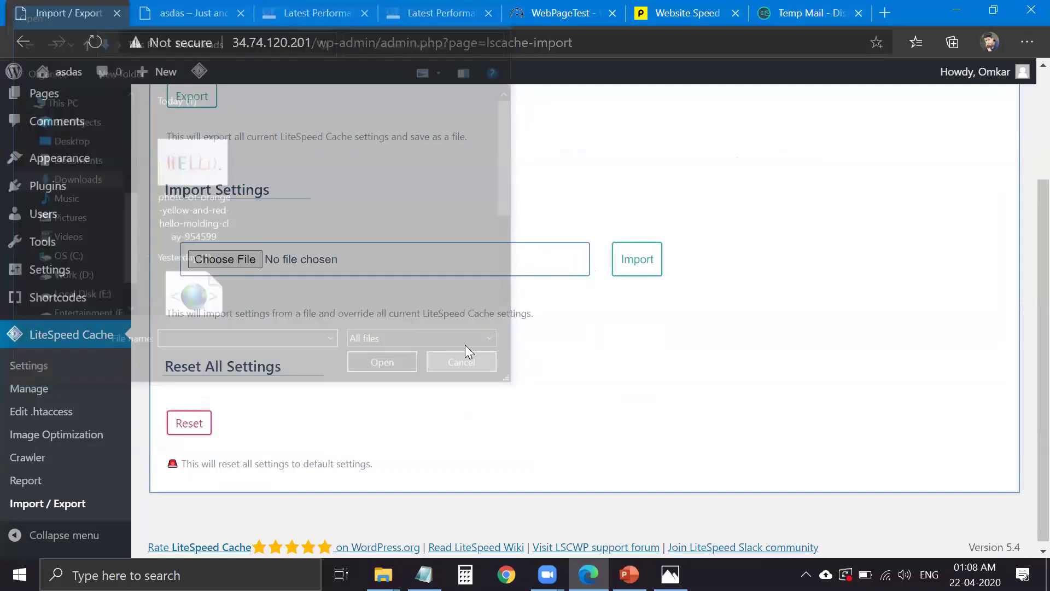
scroll(357, 334, "up", 1)
scroll(361, 372, "up", 2)
scroll(328, 403, "down", 3)
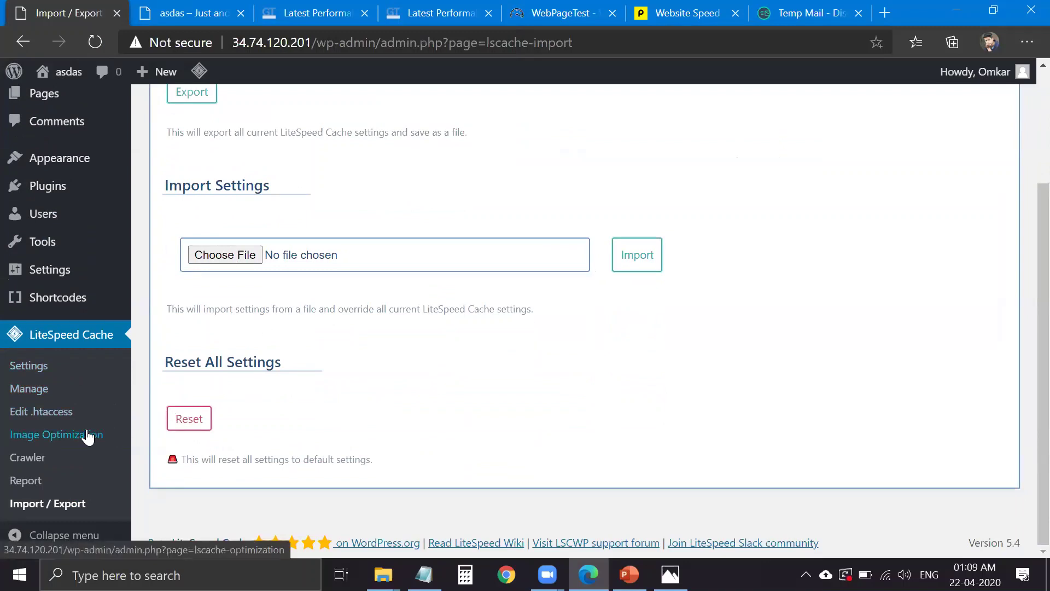
scroll(87, 328, "up", 1)
mouse_move(109, 260)
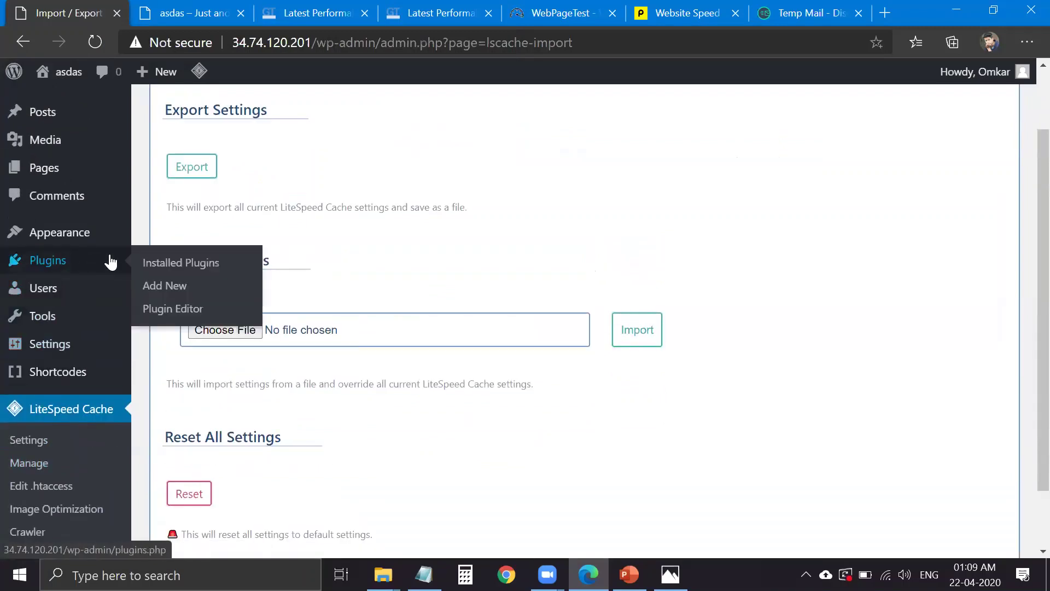
- Deactivate LiteSpeed Cache and reactivate WP Rocket in Installed Plugins
left_click(174, 254)
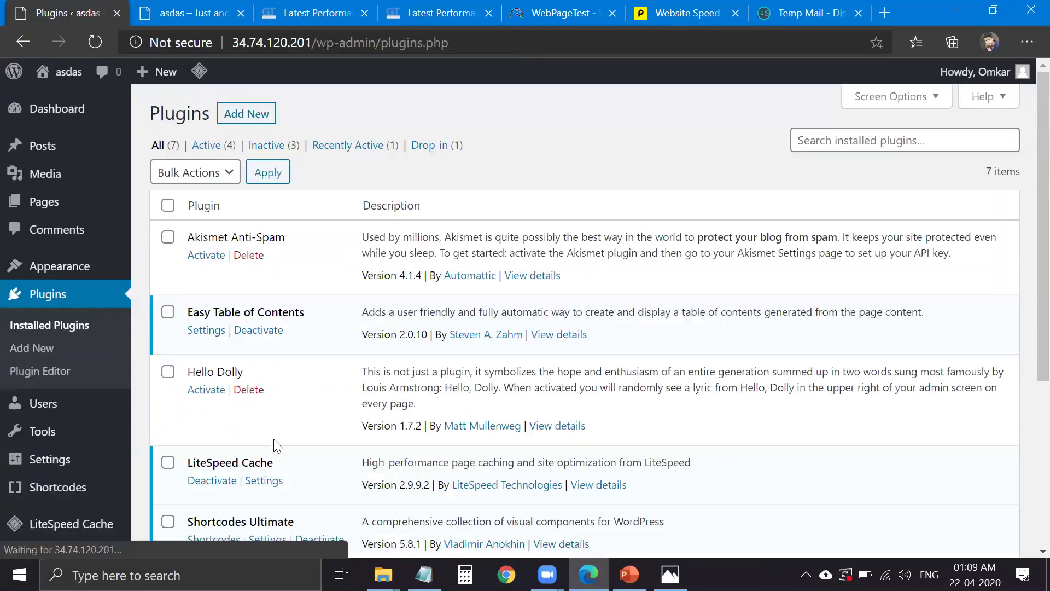
left_click(235, 481)
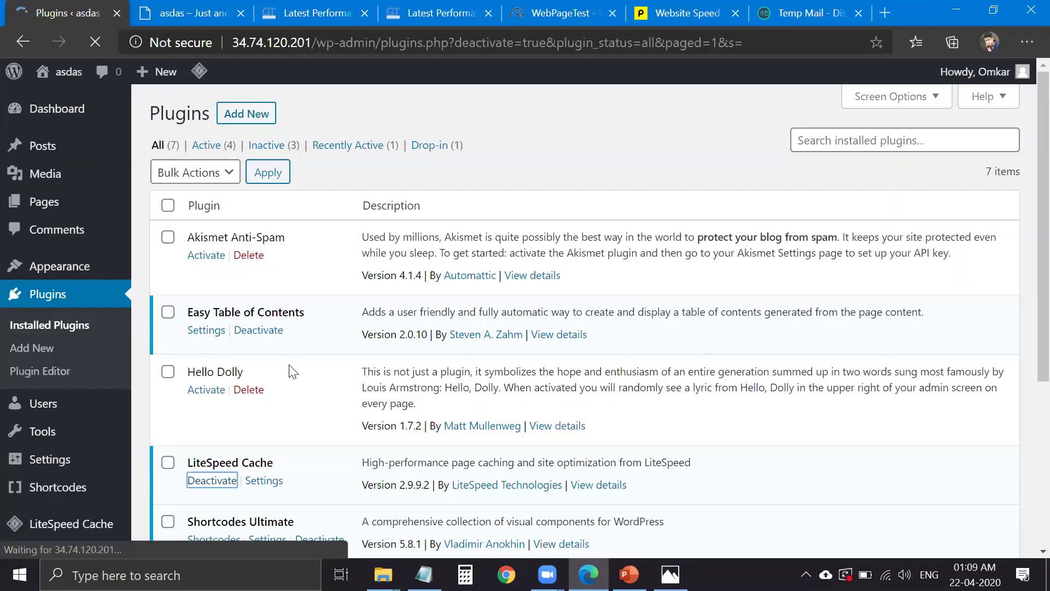
scroll(287, 372, "down", 5)
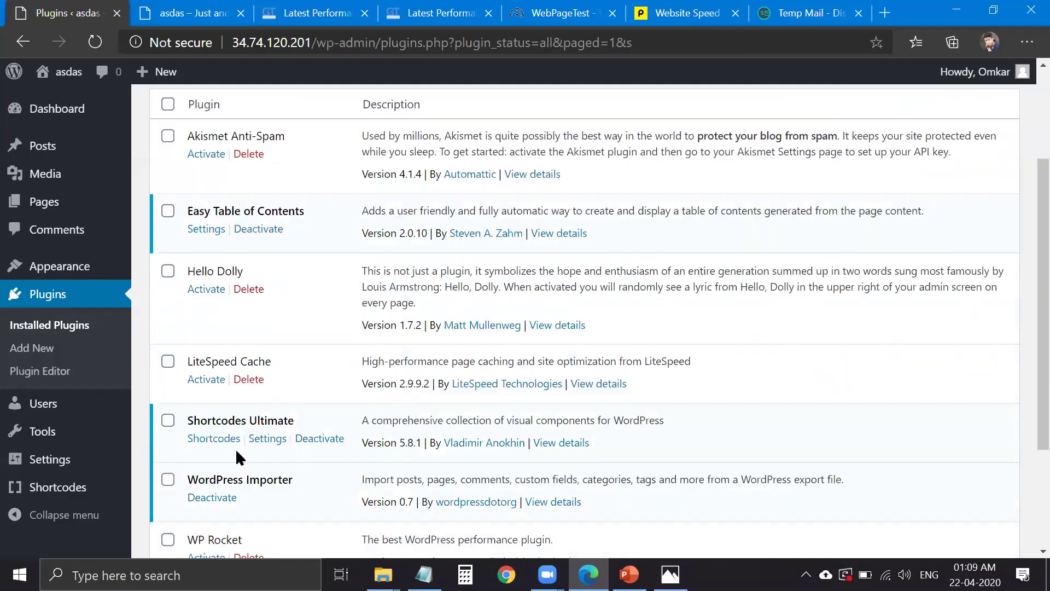
left_click(218, 392)
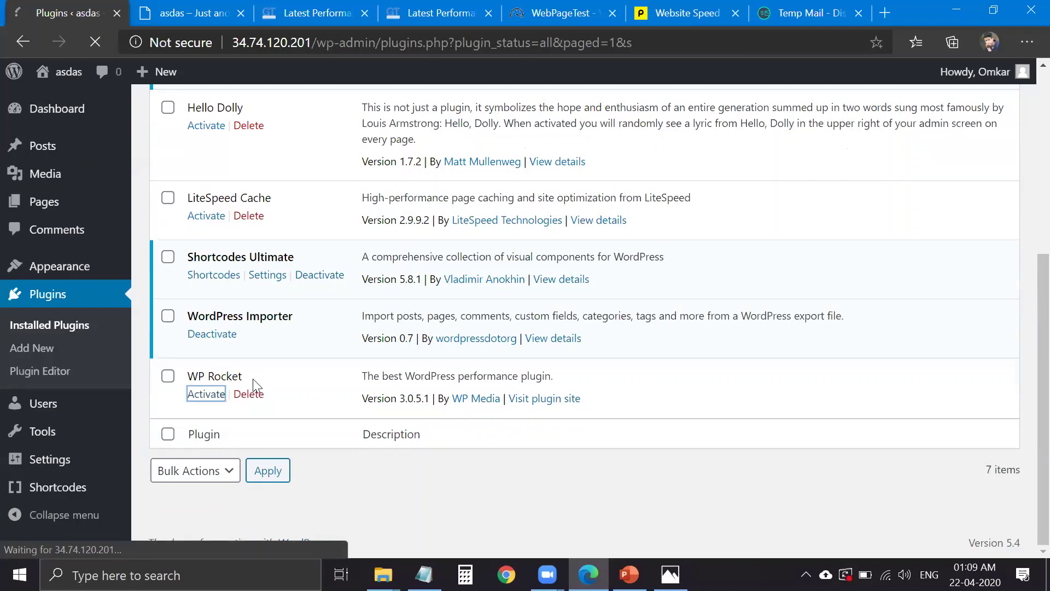
- Clear WP Rocket's cache from the admin bar's WP Rocket menu
scroll(298, 397, "up", 5)
scroll(307, 332, "up", 1)
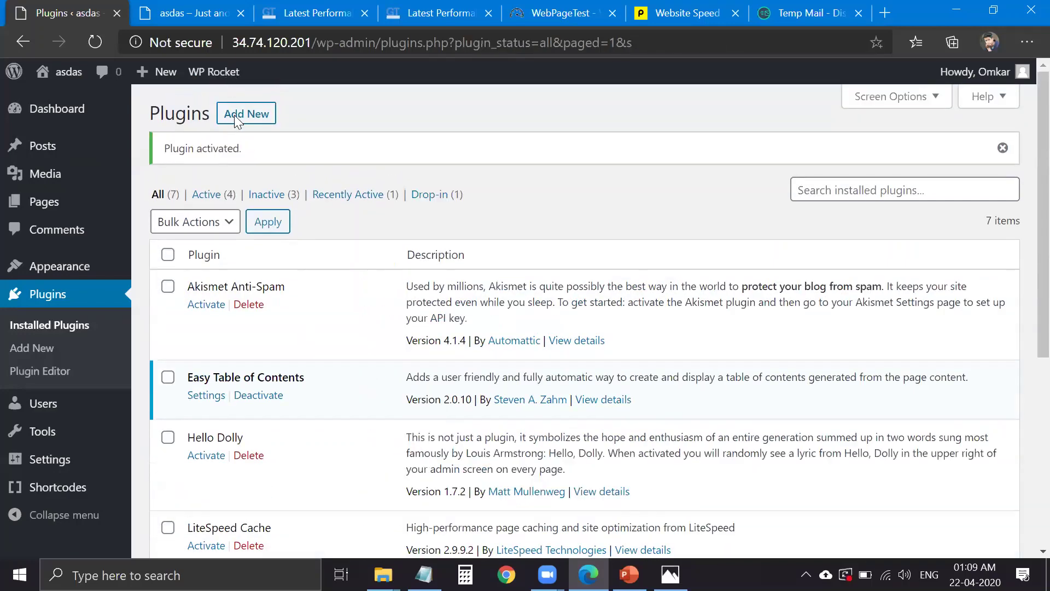
scroll(238, 122, "down", 3)
scroll(241, 123, "up", 3)
mouse_move(214, 72)
left_click(241, 123)
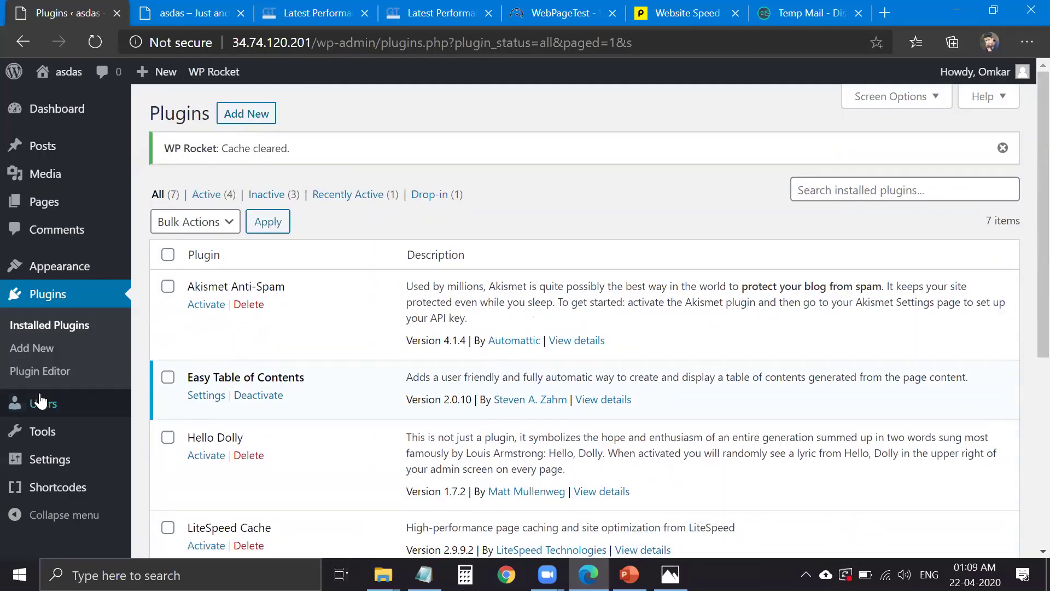
- Search new plugins for 'flyin' and install Flying Images
left_click(42, 350)
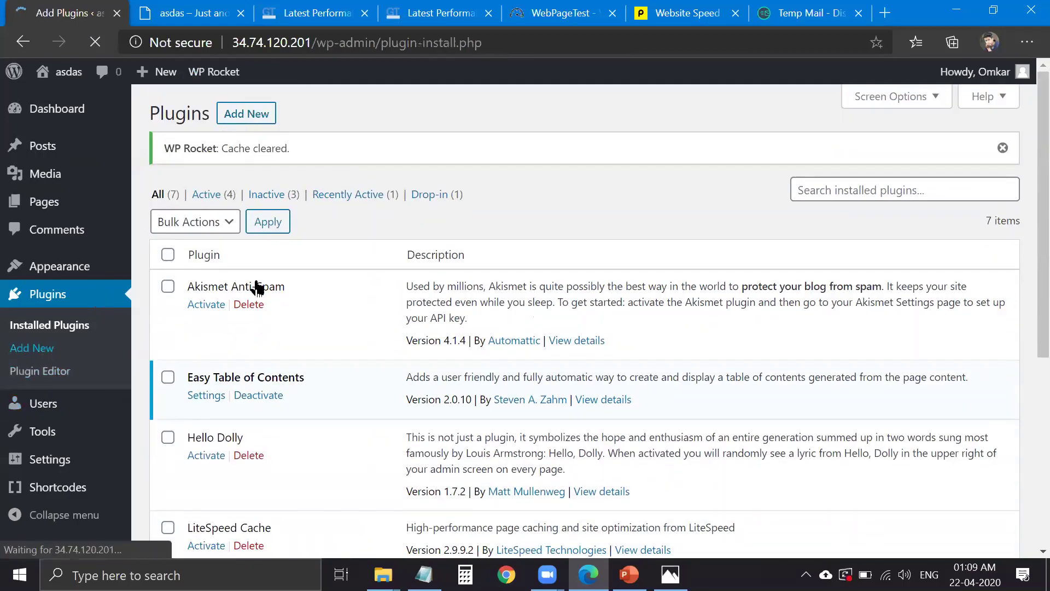
left_click(884, 158)
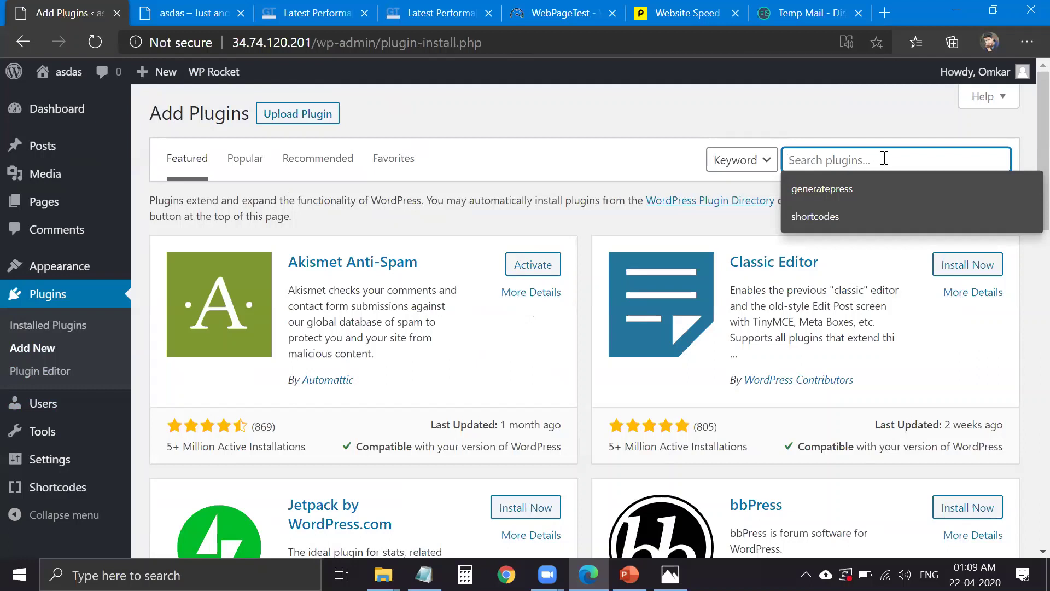
type("f")
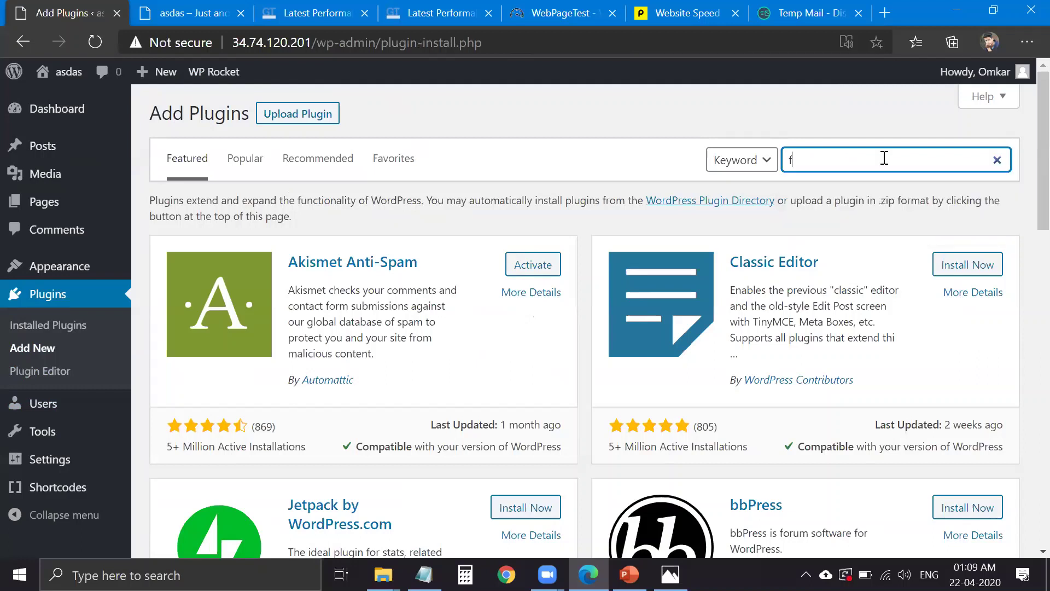
type("lying")
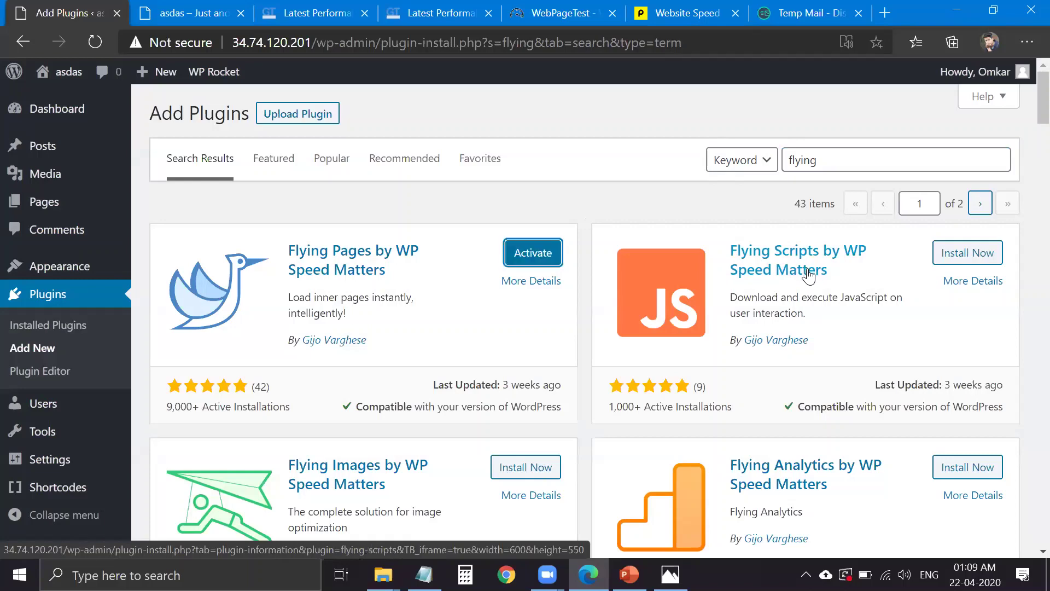
scroll(549, 333, "down", 3)
left_click(547, 320)
scroll(539, 304, "up", 2)
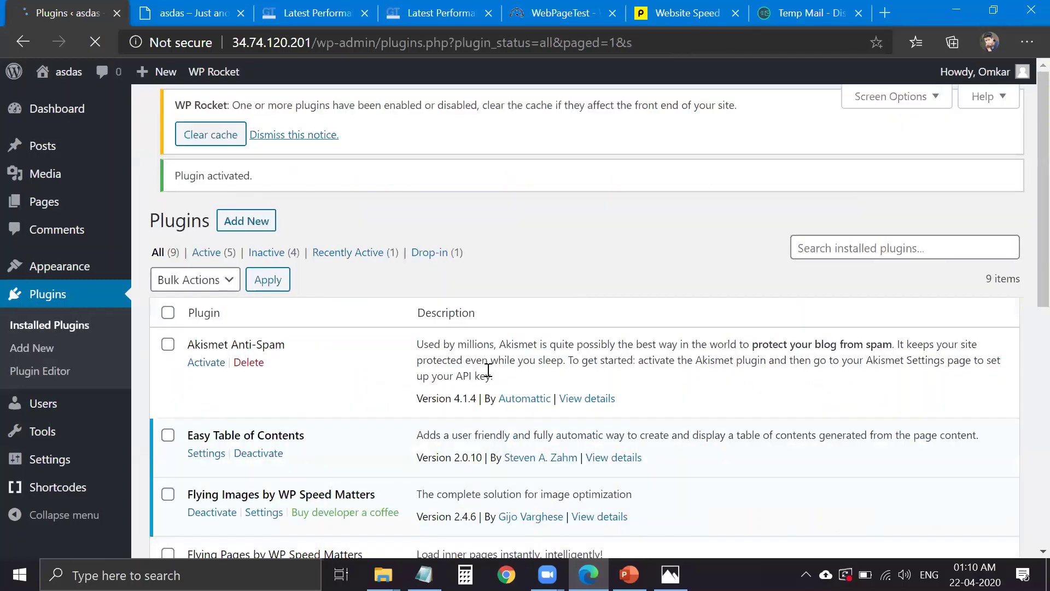
- Activate the Flying Pages plugin in the installed plugins list
scroll(60, 503, "down", 4)
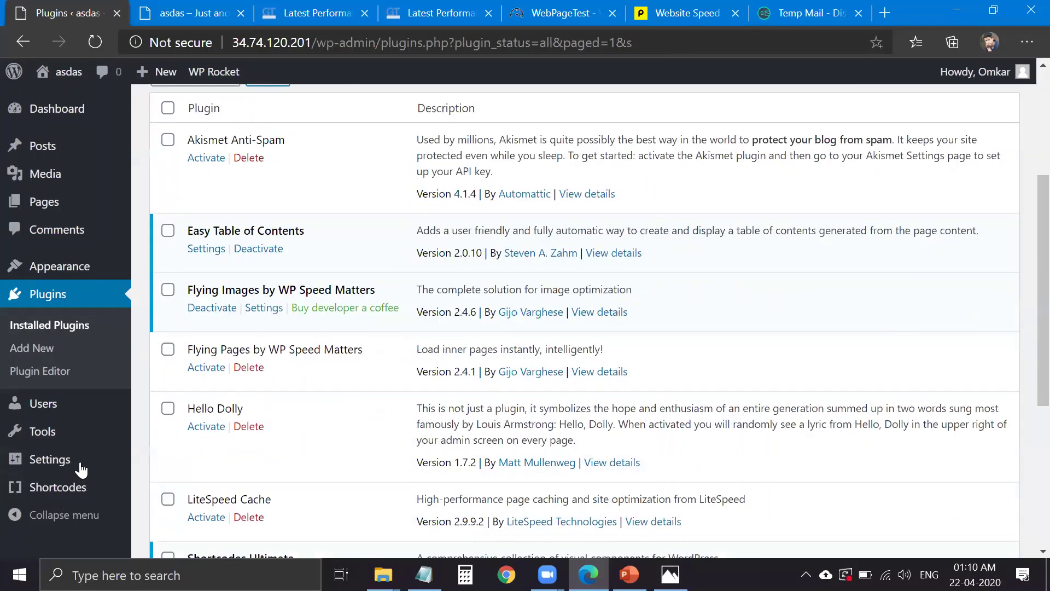
mouse_move(82, 462)
middle_click(169, 510)
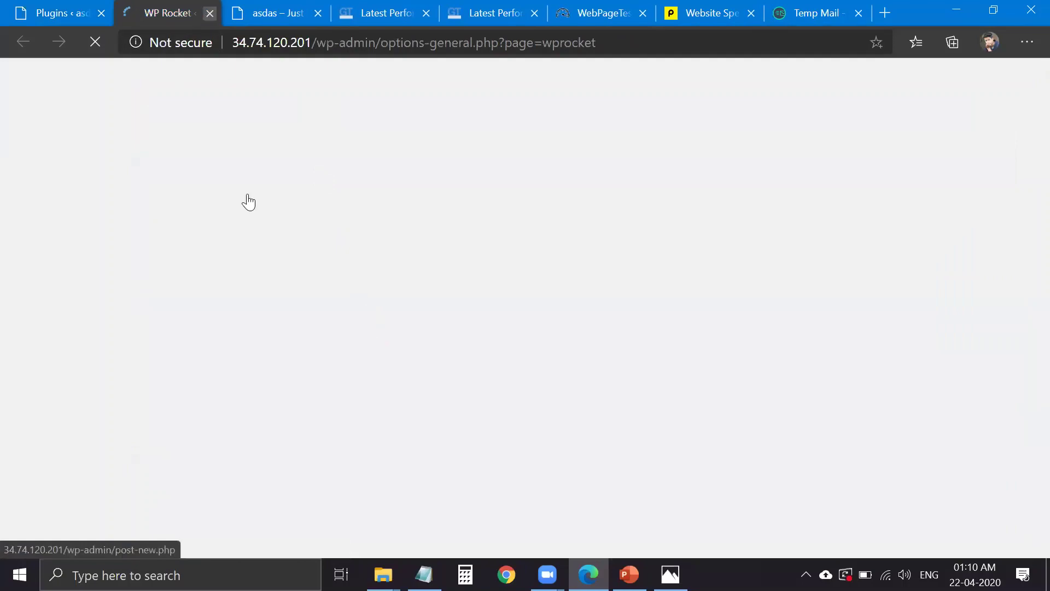
key("ctrl+w")
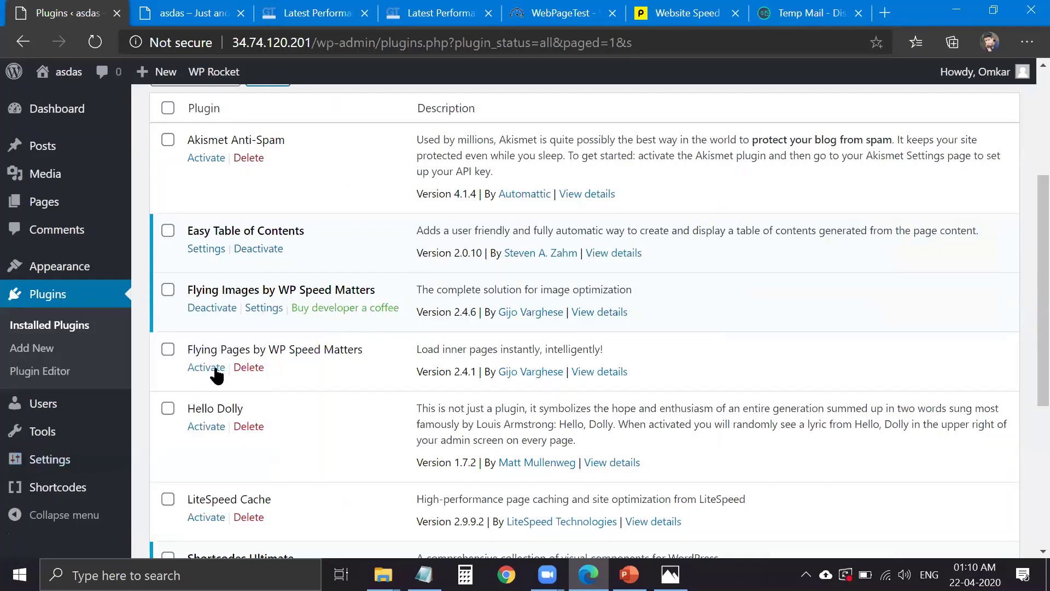
left_click(216, 375)
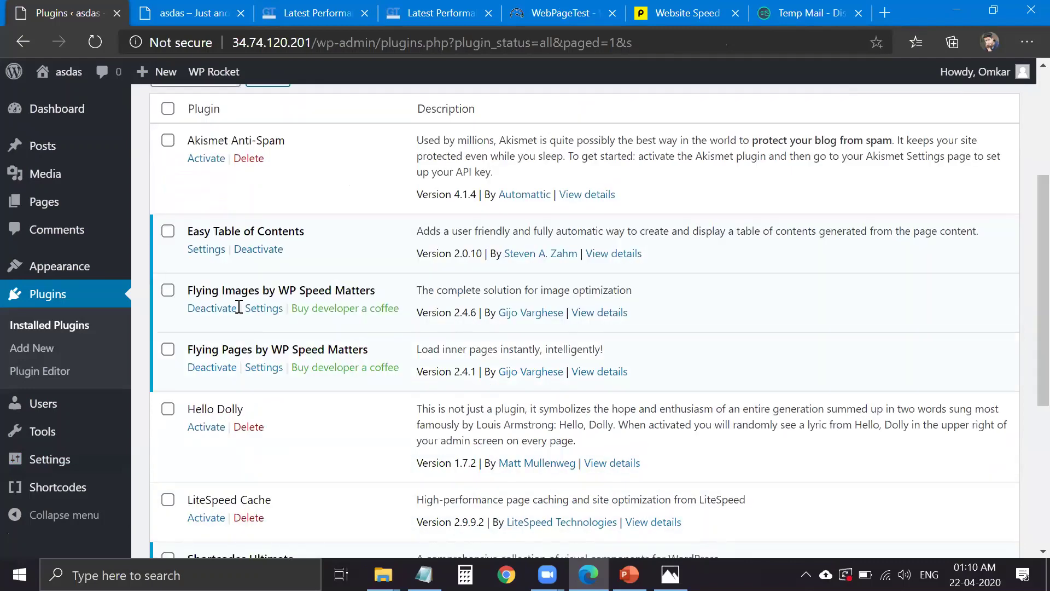
- Set the Flying Images lazy load method to Native + JavaScript and save it
mouse_move(82, 462)
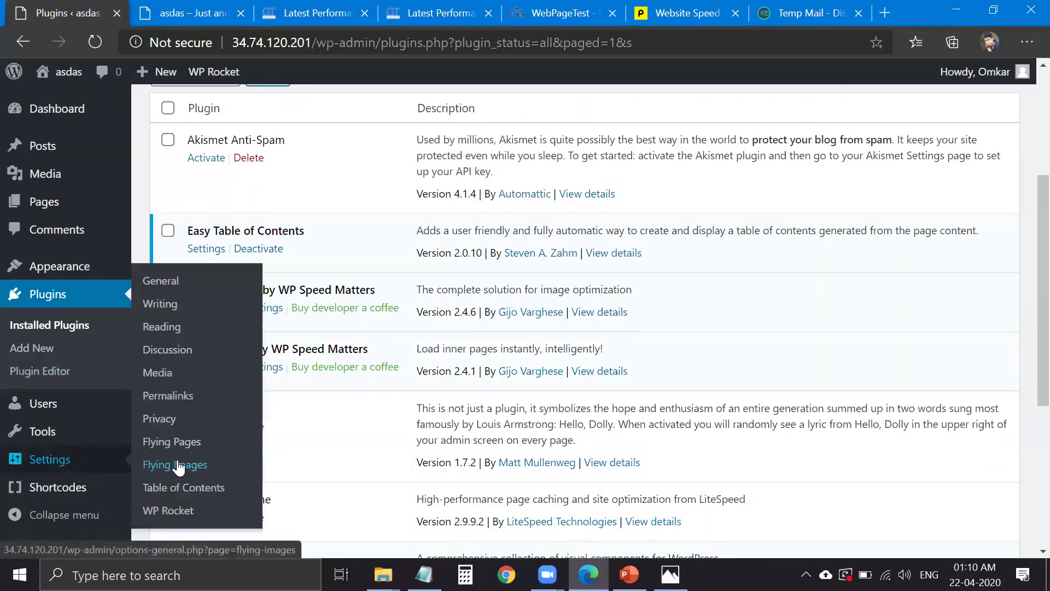
left_click(188, 470)
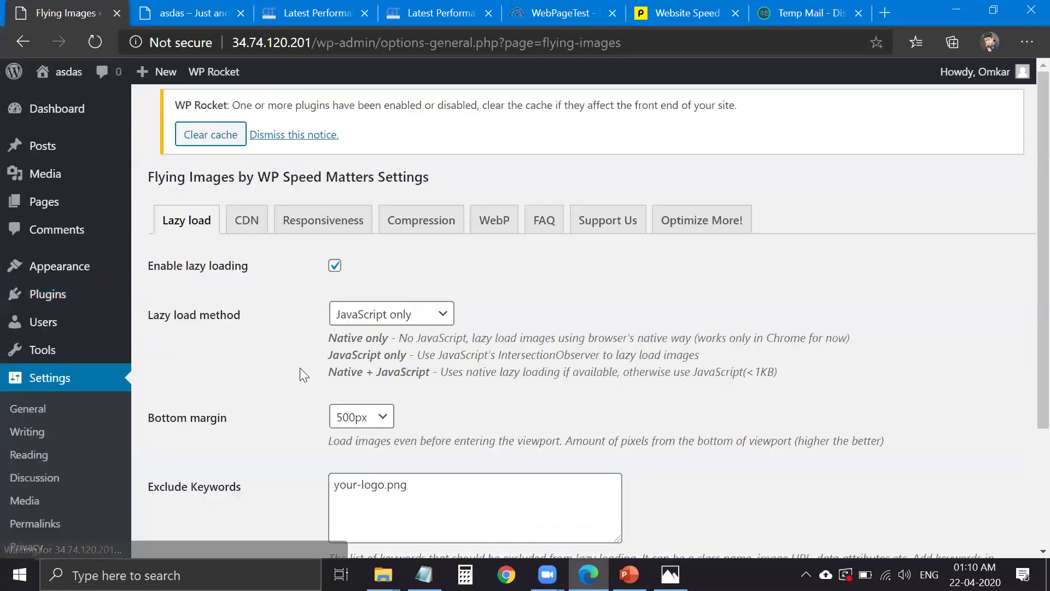
scroll(255, 243, "down", 2)
left_click(377, 239)
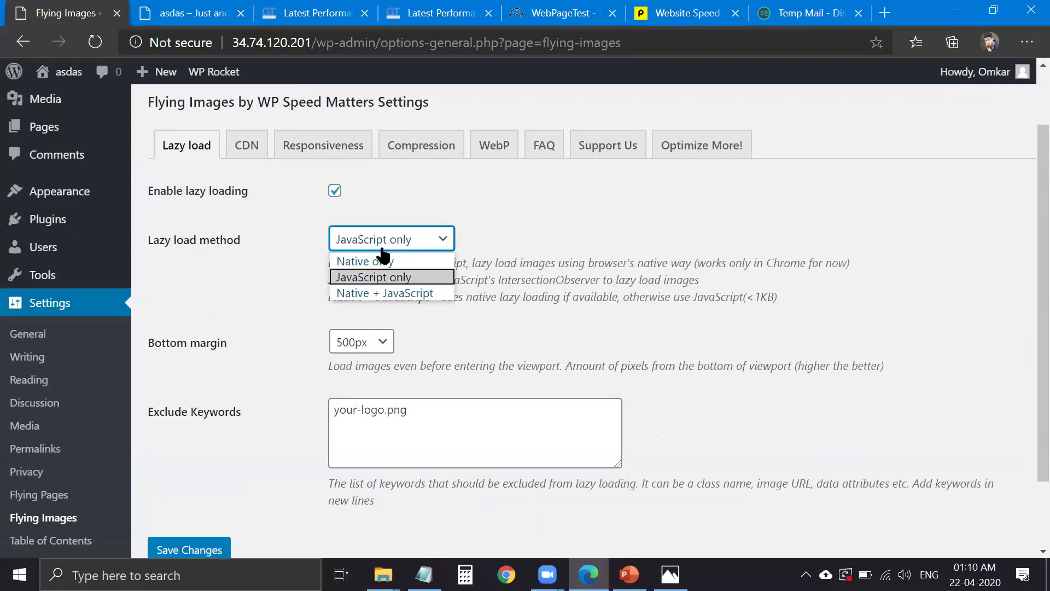
left_click(382, 294)
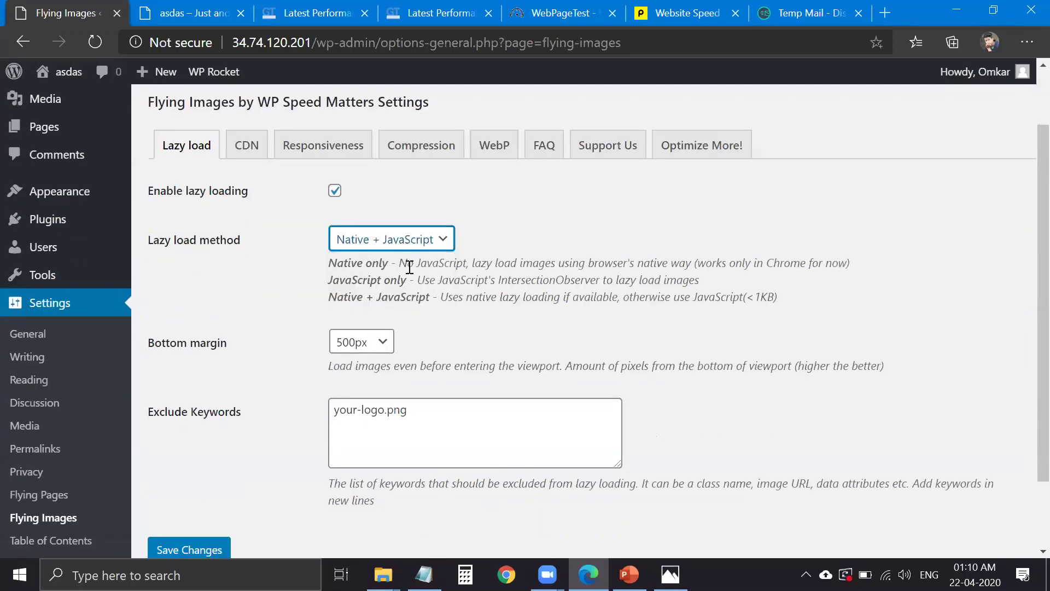
left_click_drag(741, 330, 503, 295)
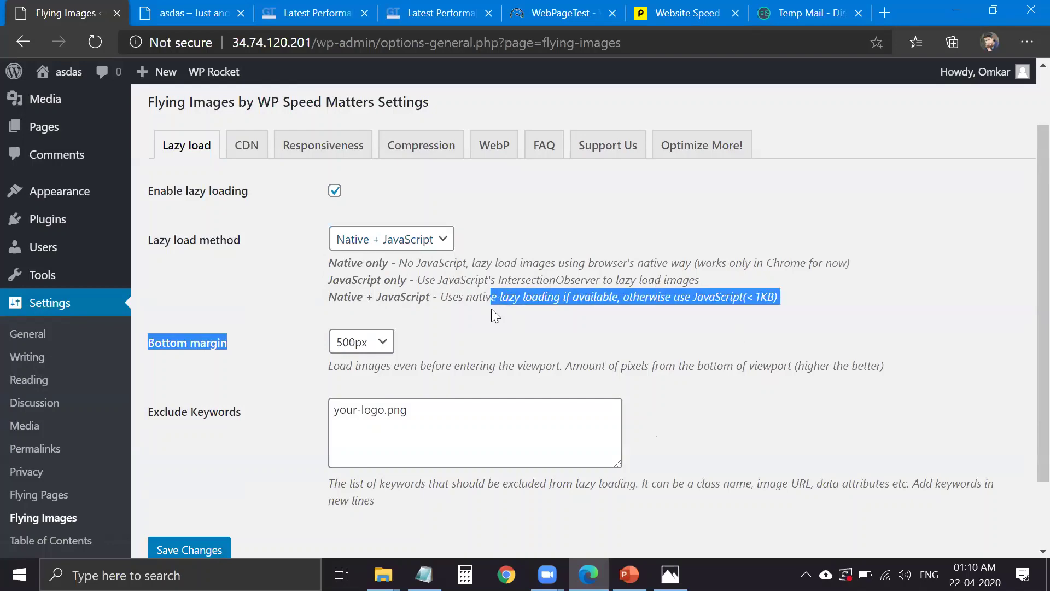
left_click(570, 310)
scroll(575, 285, "down", 2)
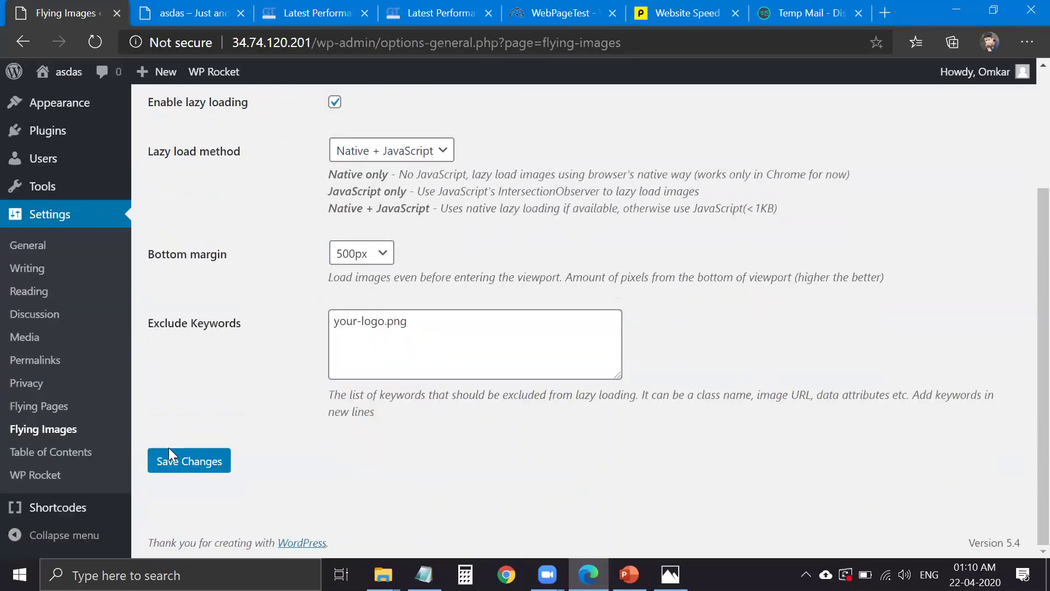
left_click(186, 458)
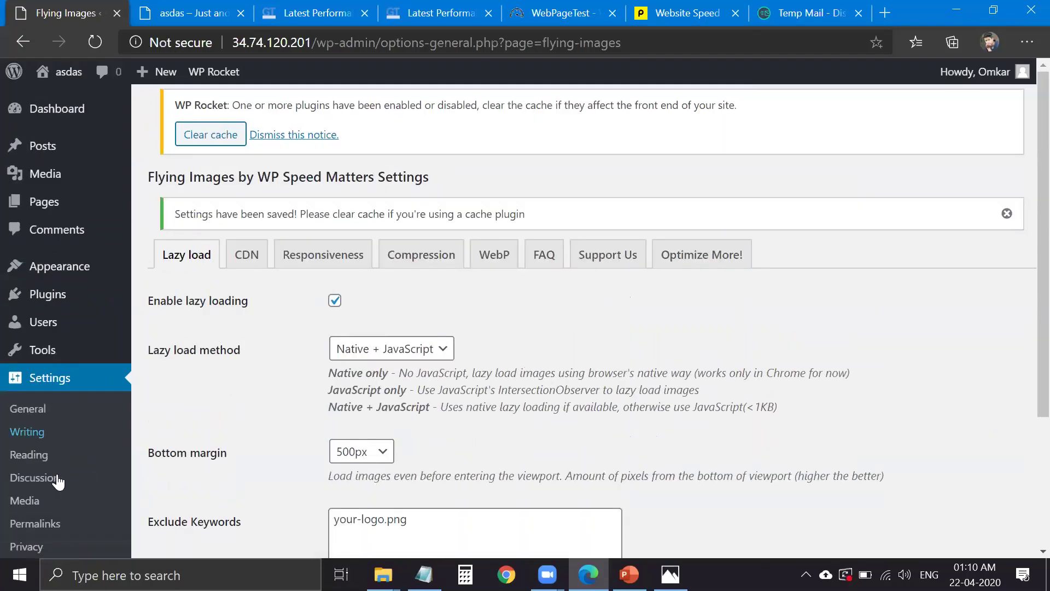
- Open the WP Rocket settings in a second browser tab and switch to it
scroll(64, 468, "down", 3)
middle_click(22, 487)
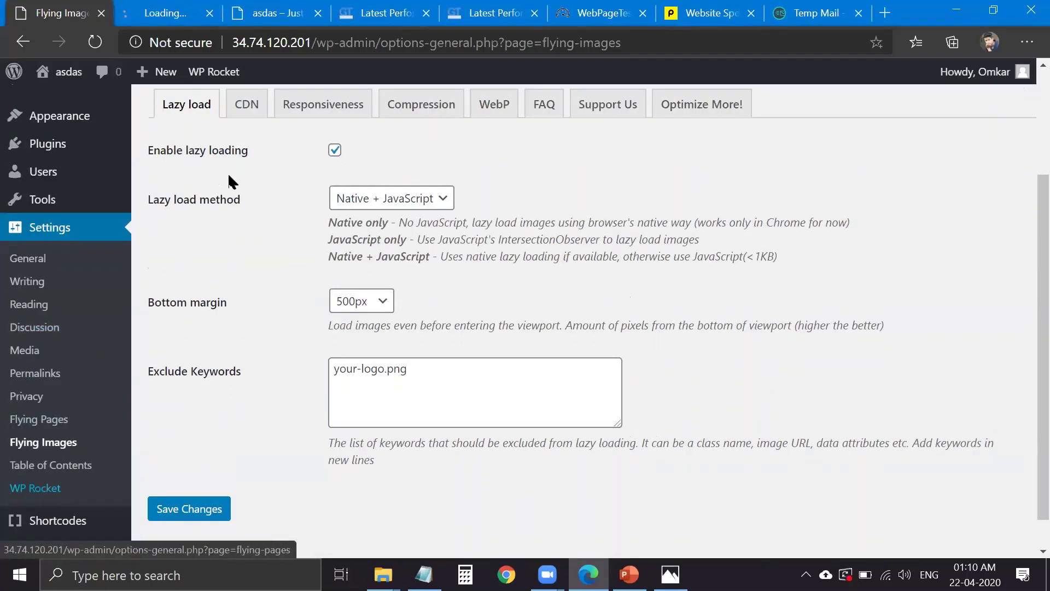
left_click(185, 12)
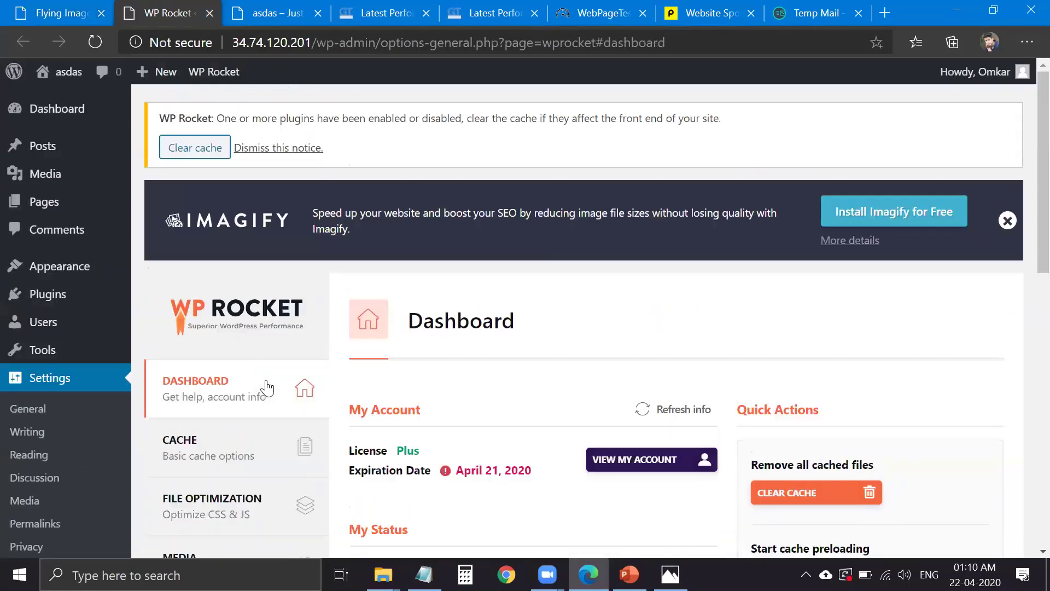
- On WP Rocket's Media tab, switch image LazyLoad off and save the media settings
scroll(264, 384, "down", 1)
left_click(230, 431)
left_click(285, 390)
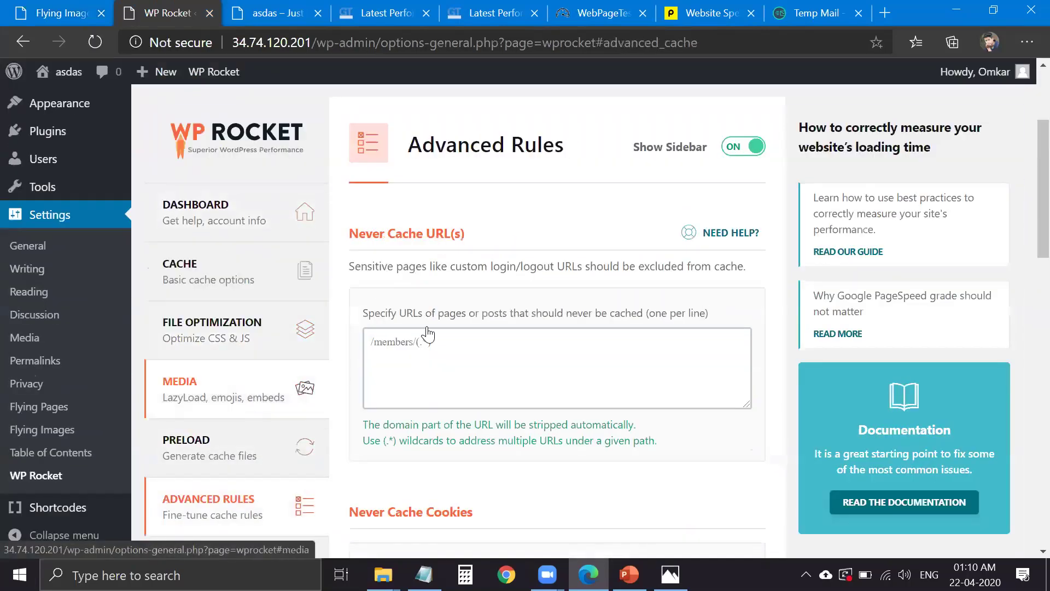
left_click(444, 350)
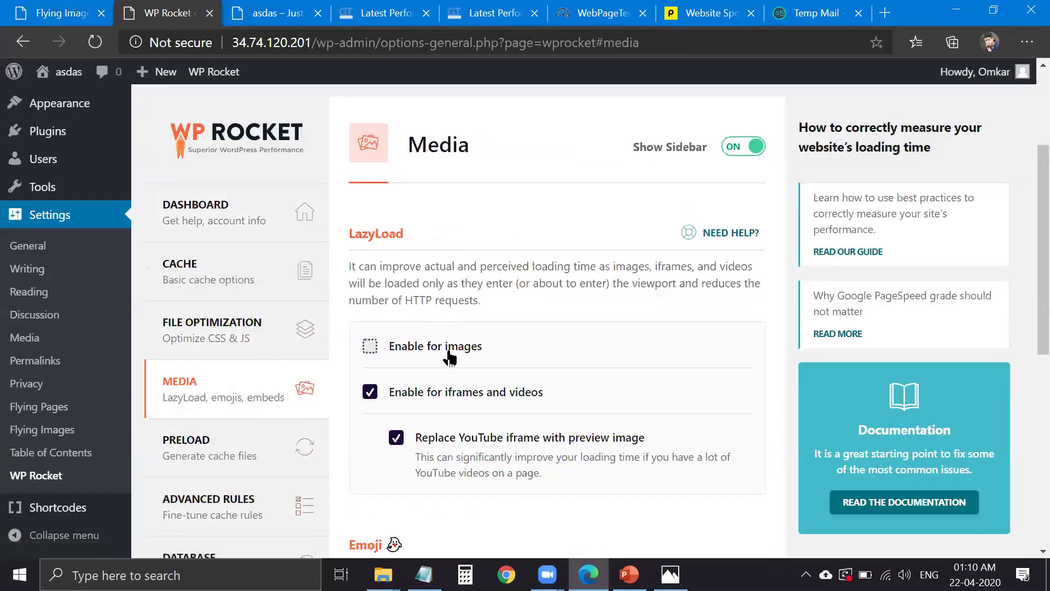
left_click(433, 404)
scroll(450, 336, "down", 1)
scroll(452, 343, "down", 4)
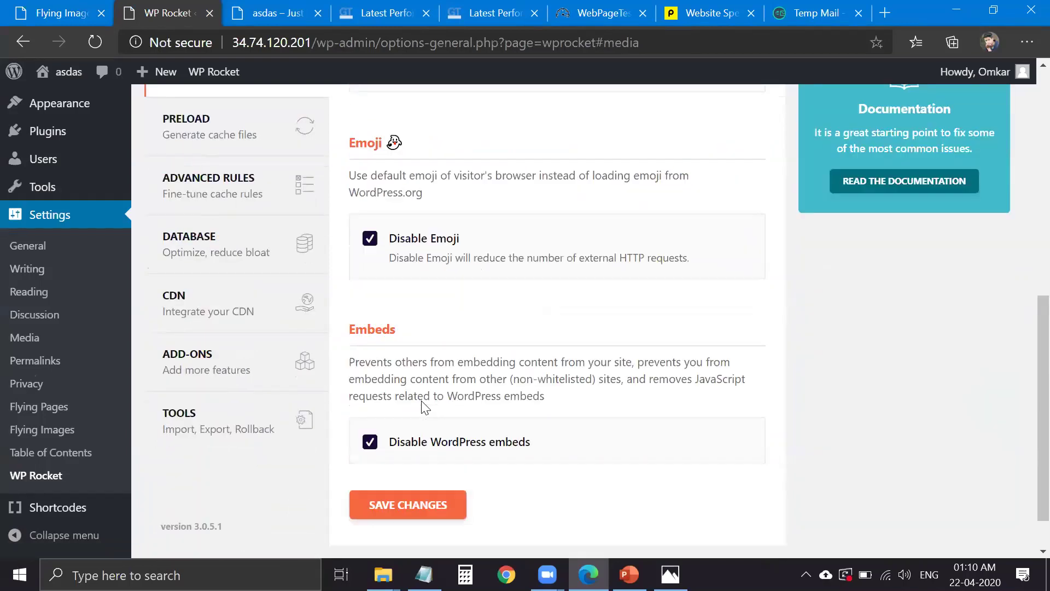
scroll(425, 407, "down", 1)
left_click(410, 450)
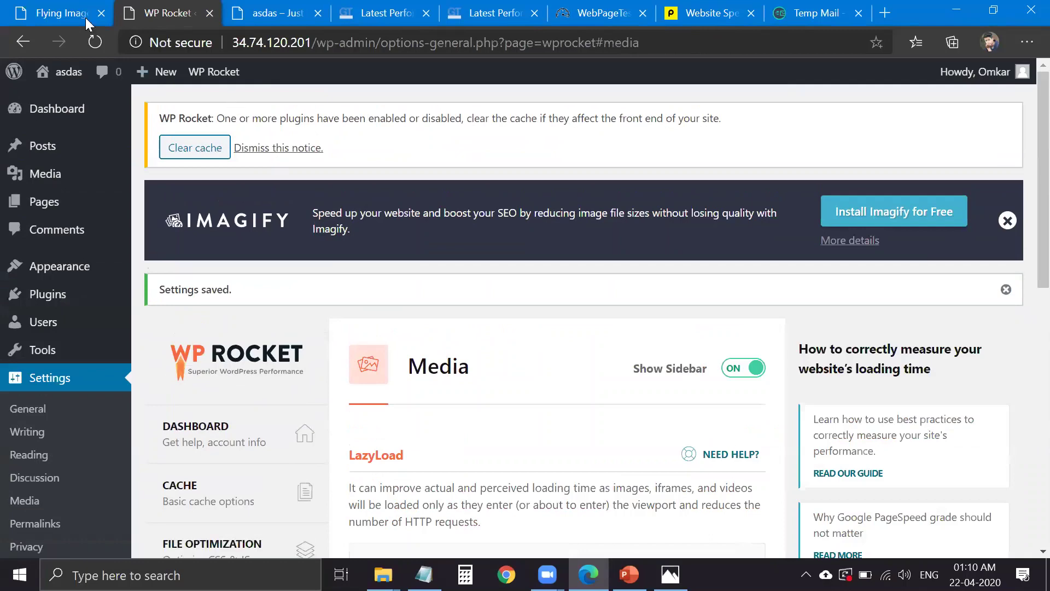
- Uncheck Enable CDN in the Flying Images CDN settings and save
left_click(95, 17)
scroll(289, 277, "up", 3)
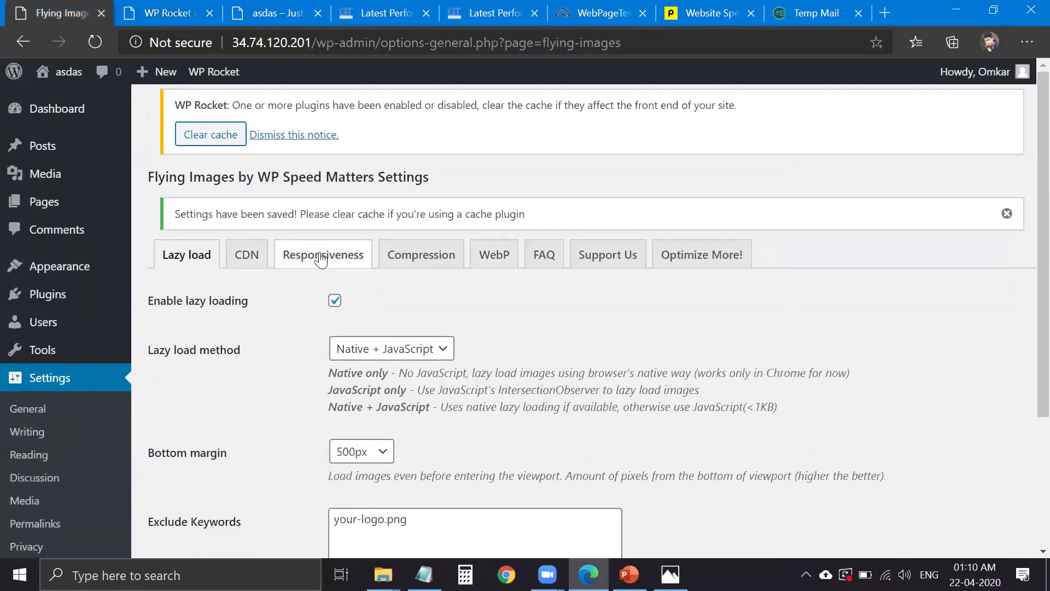
left_click(331, 260)
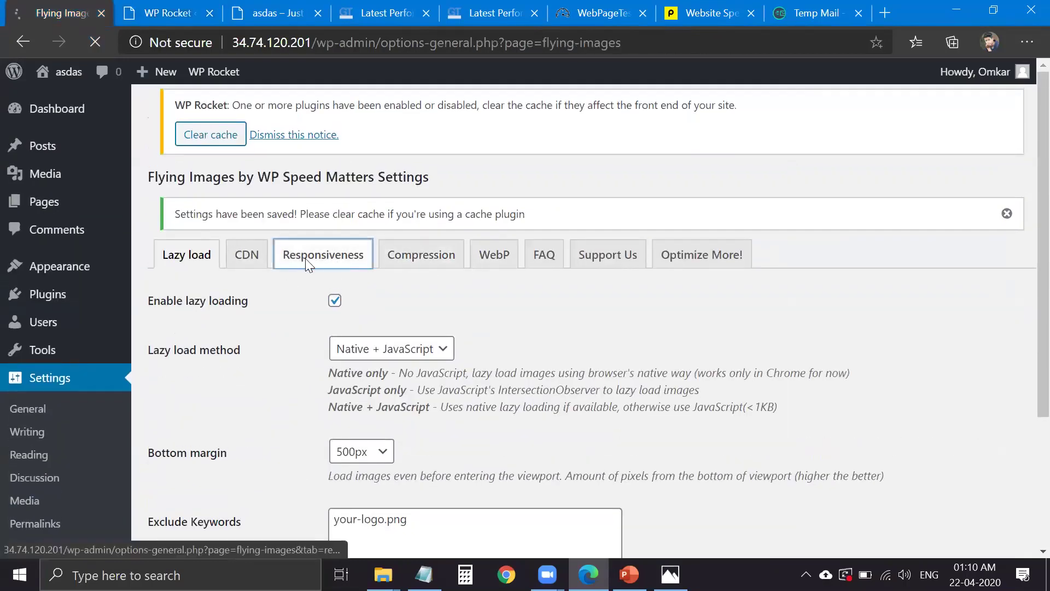
left_click(253, 232)
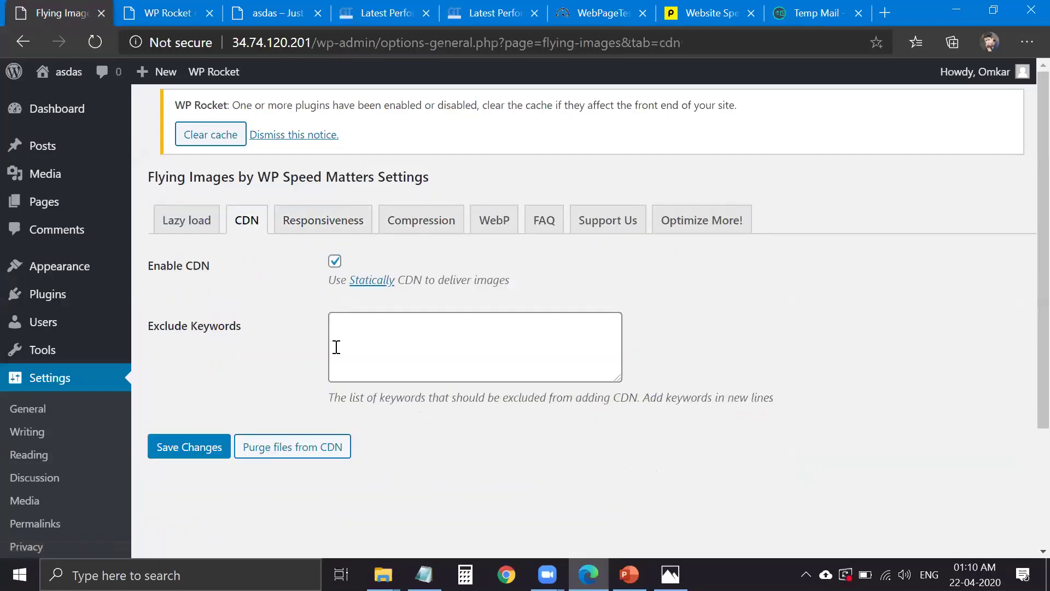
left_click(375, 326)
left_click(335, 261)
left_click(336, 273)
left_click(206, 448)
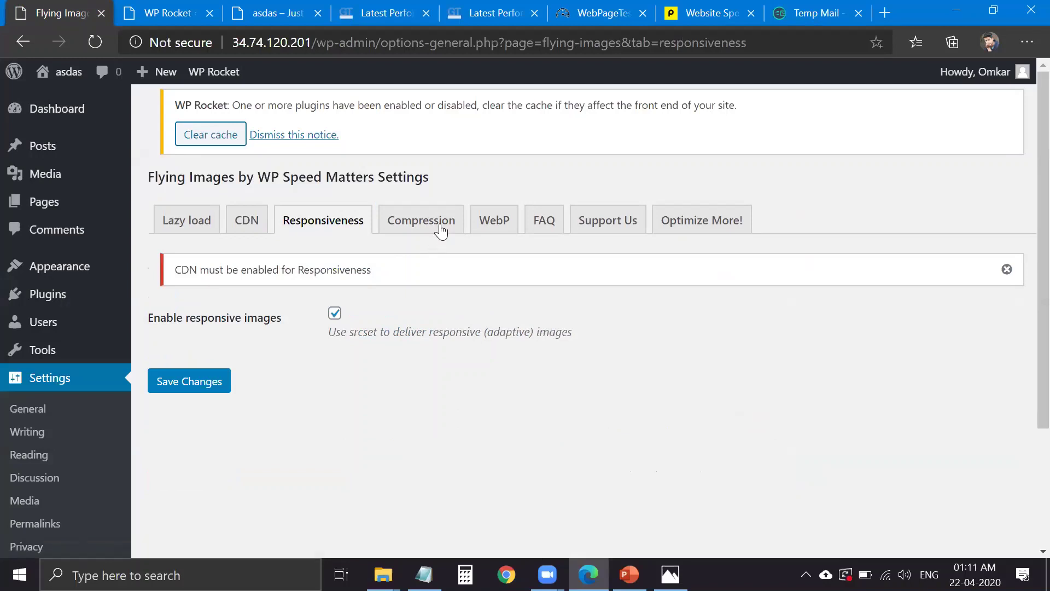
- Review the Flying Images Compression settings, then go to the Flying Pages settings page
left_click(440, 225)
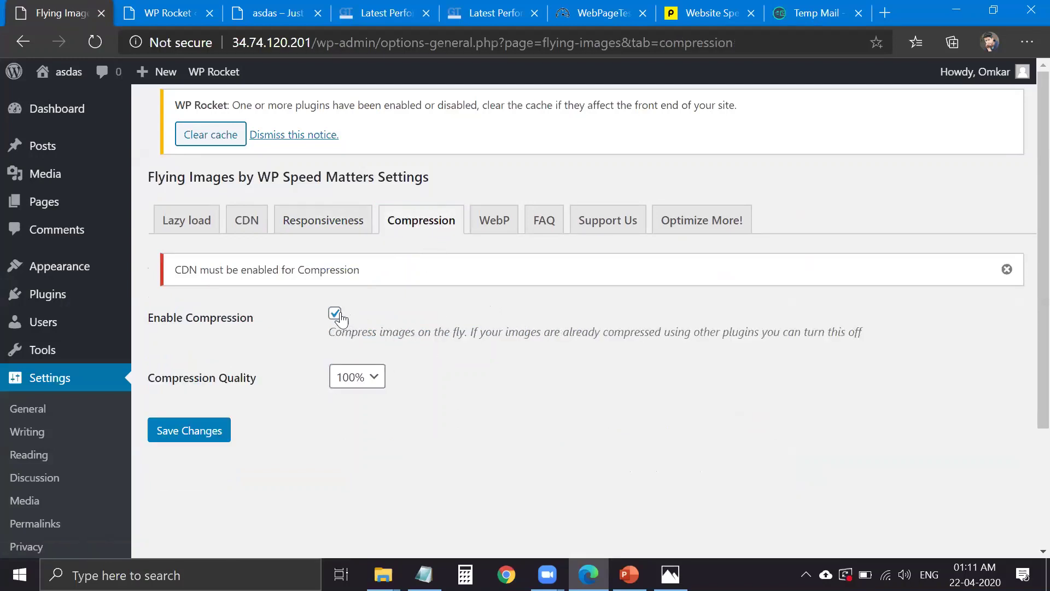
triple_click(418, 329)
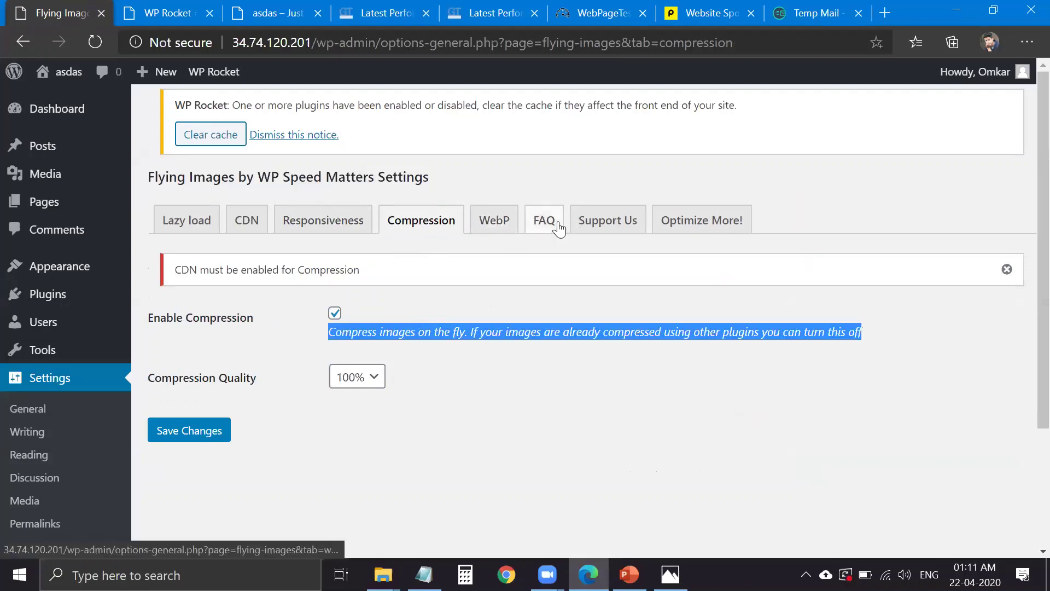
scroll(86, 470, "down", 3)
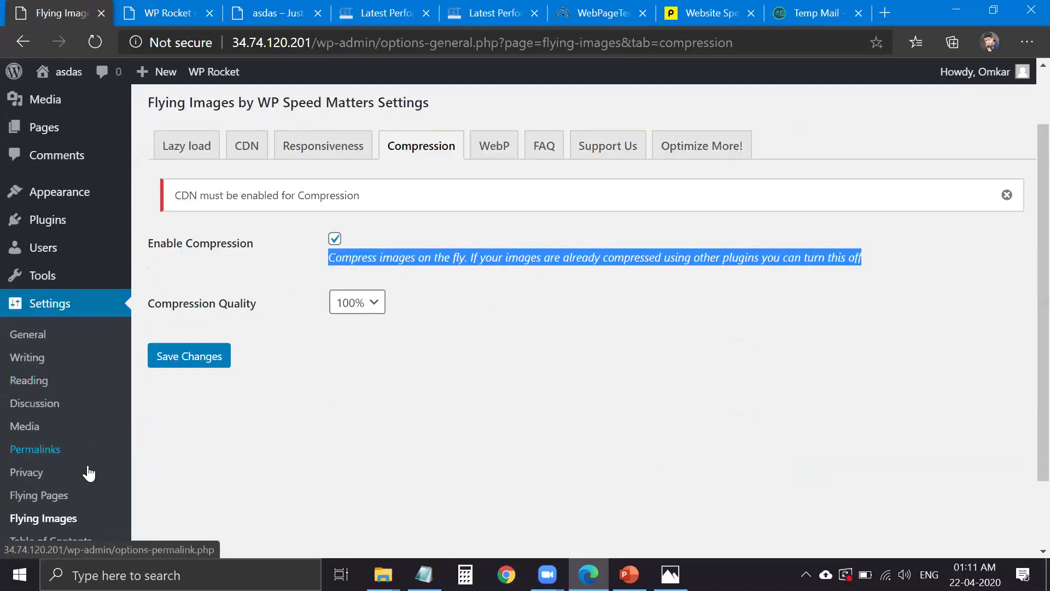
left_click(40, 419)
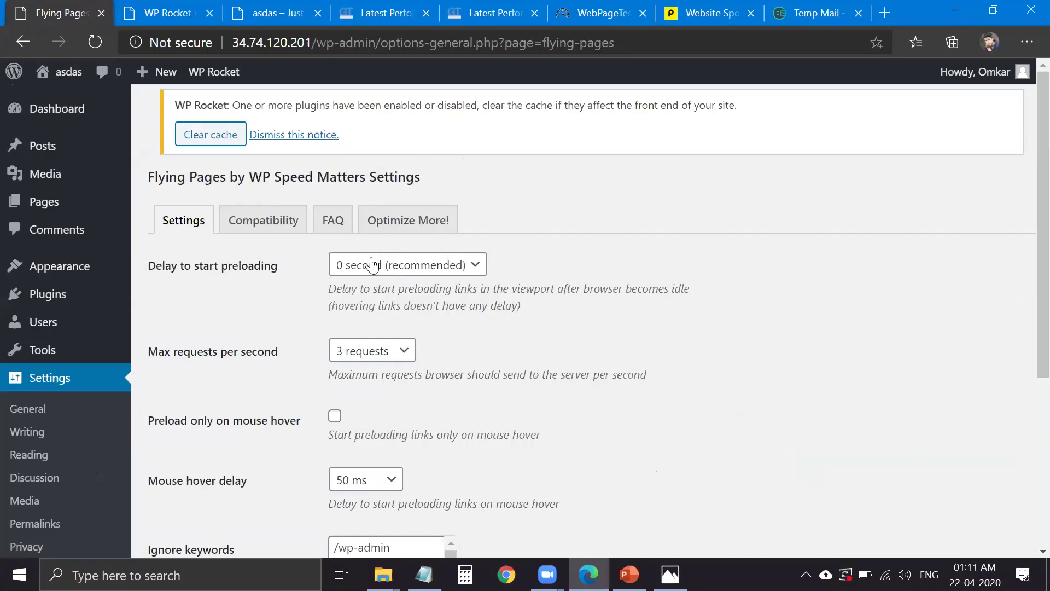
- Keep the 0 second preload delay, enable 'Preload only on mouse hover', and save Flying Pages
left_click(389, 268)
left_click(387, 268)
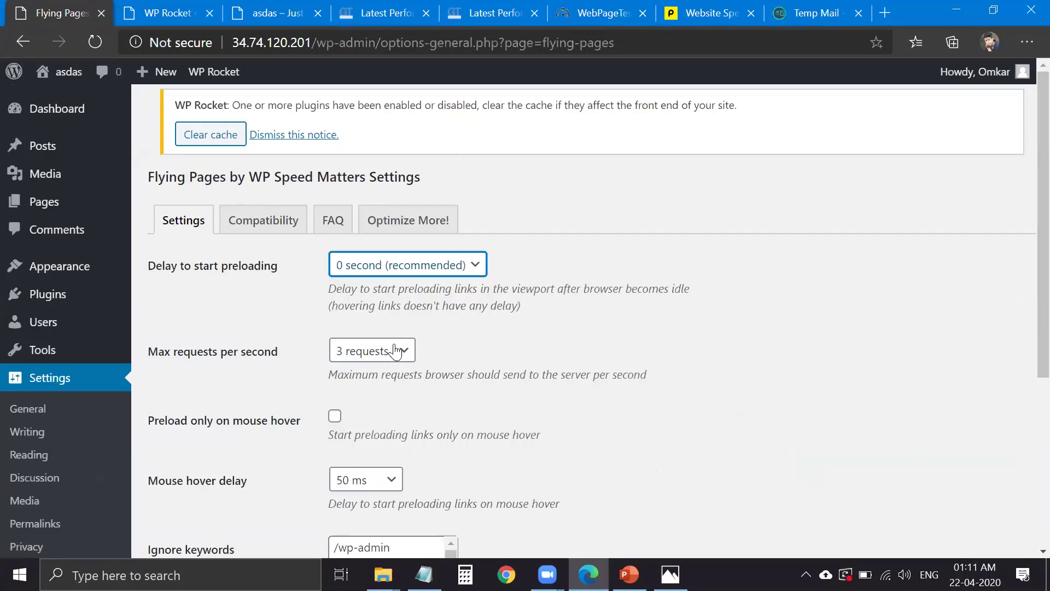
left_click(334, 420)
scroll(351, 404, "down", 5)
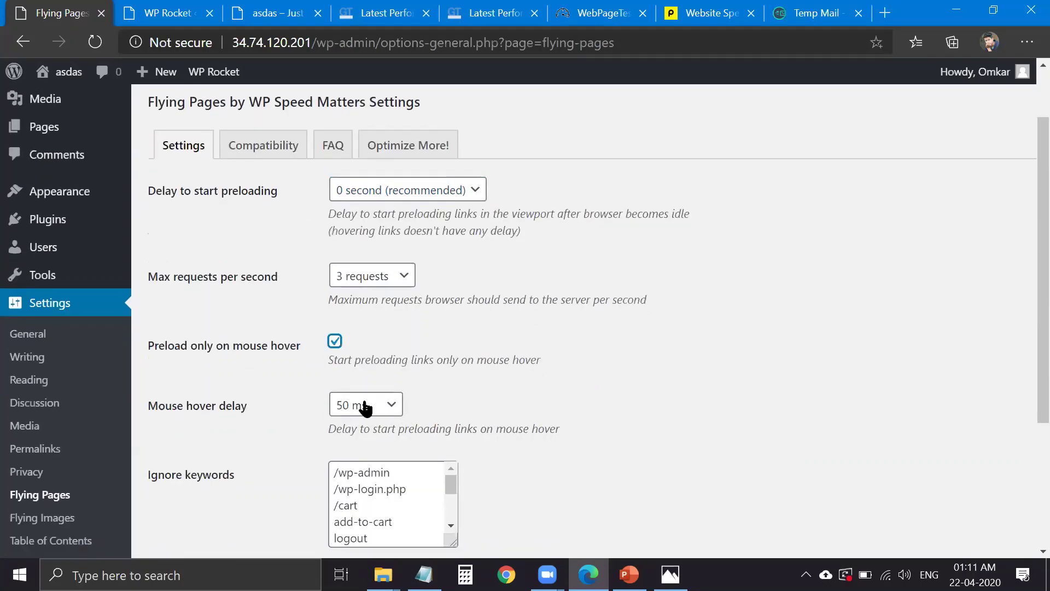
scroll(422, 321, "down", 1)
scroll(405, 326, "up", 1)
left_click(221, 476)
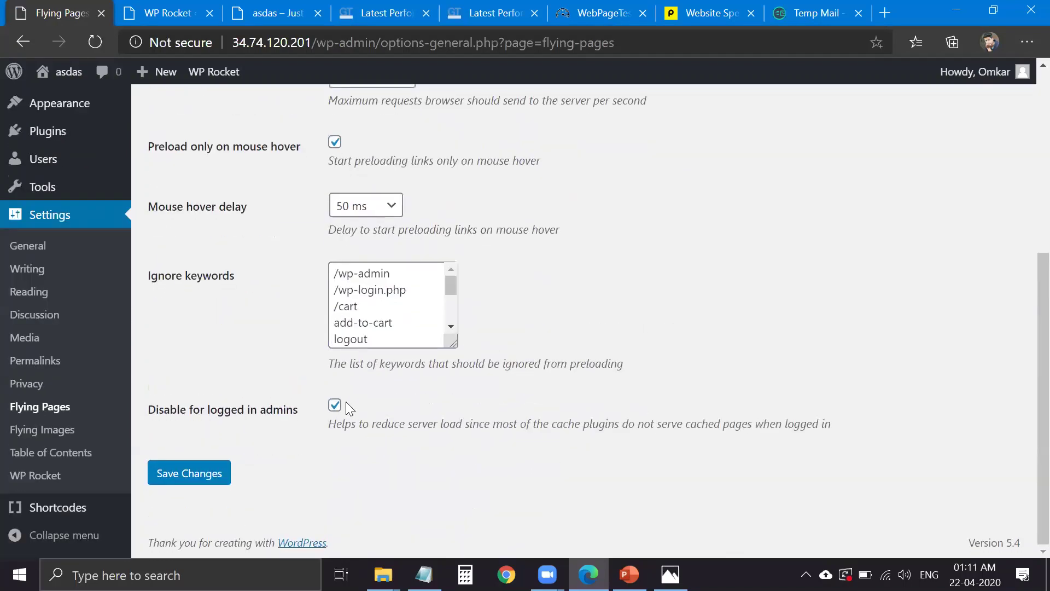
- Clear the WP Rocket cache from the admin bar and return to the GTmetrix report
scroll(350, 383, "up", 5)
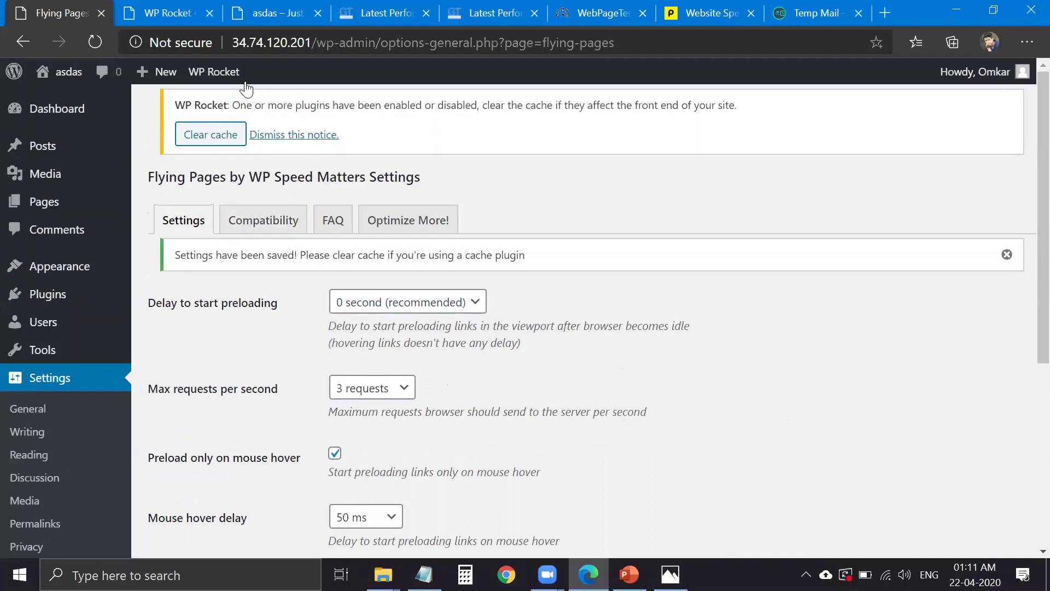
mouse_move(227, 77)
left_click(217, 122)
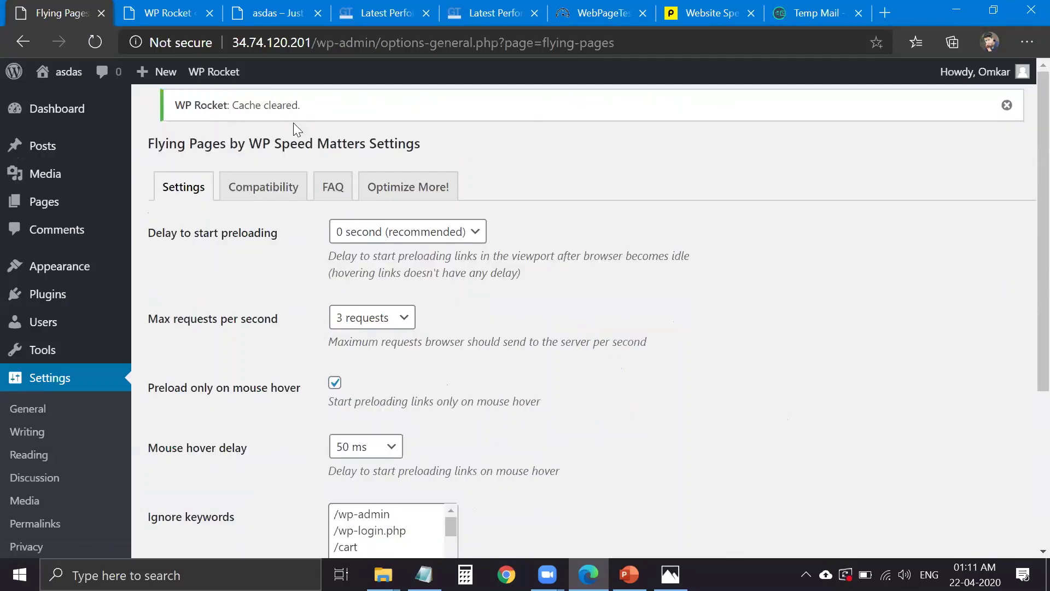
left_click_drag(319, 44, 232, 44)
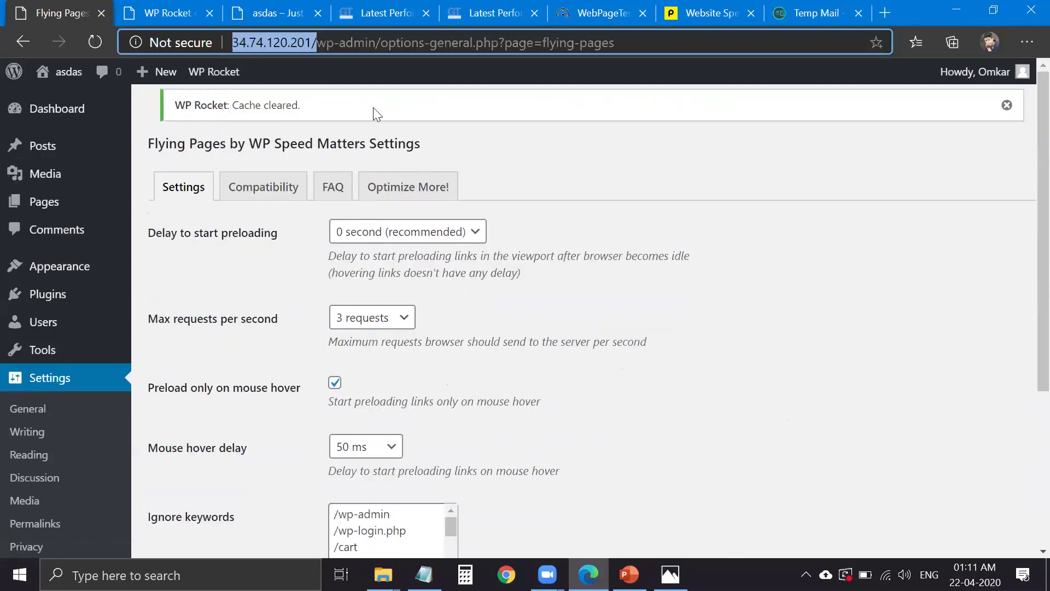
left_click(596, 192)
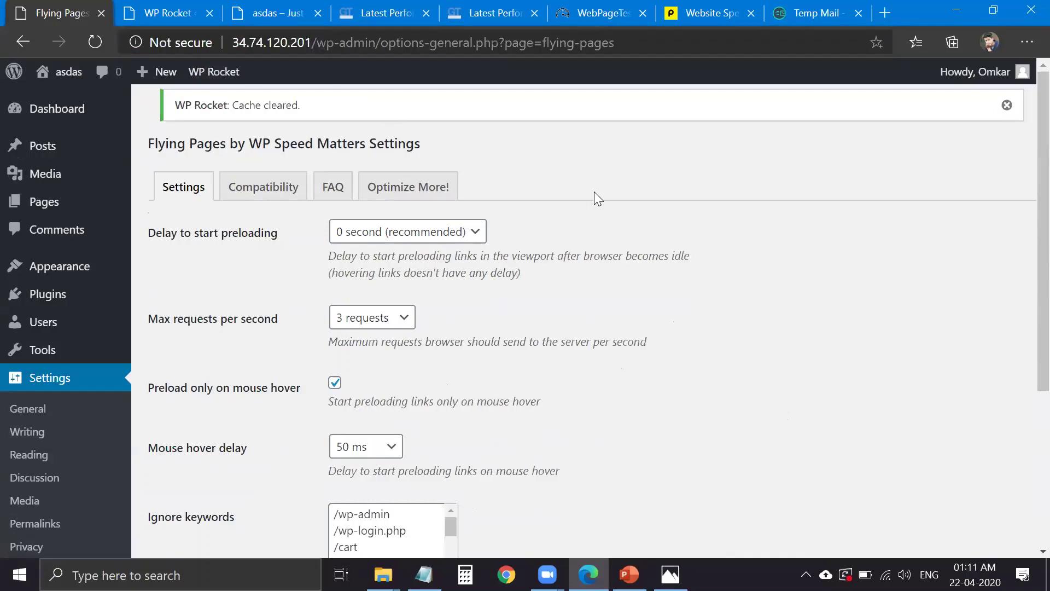
left_click(385, 13)
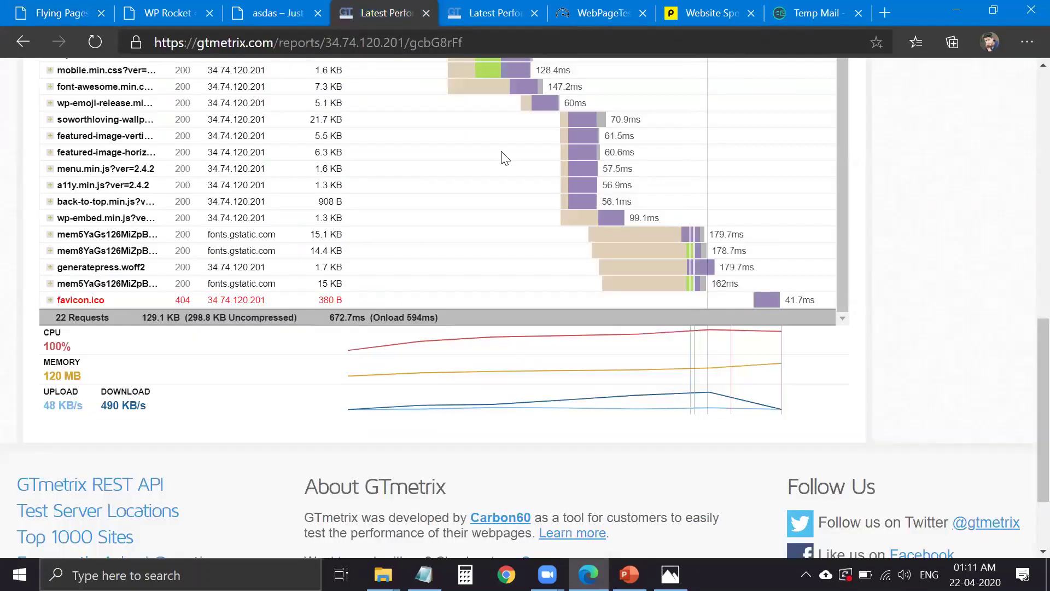
- Re-test the site in GTmetrix and check the Waterfall and Timings of the A (99%), 0.7s result
key("ctrl+Tab")
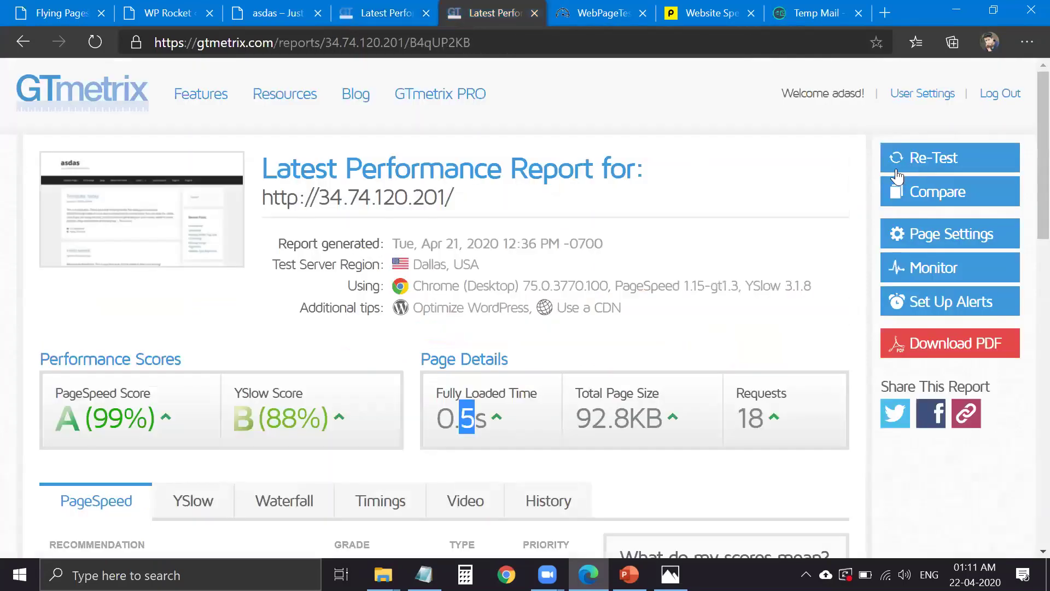
left_click(893, 170)
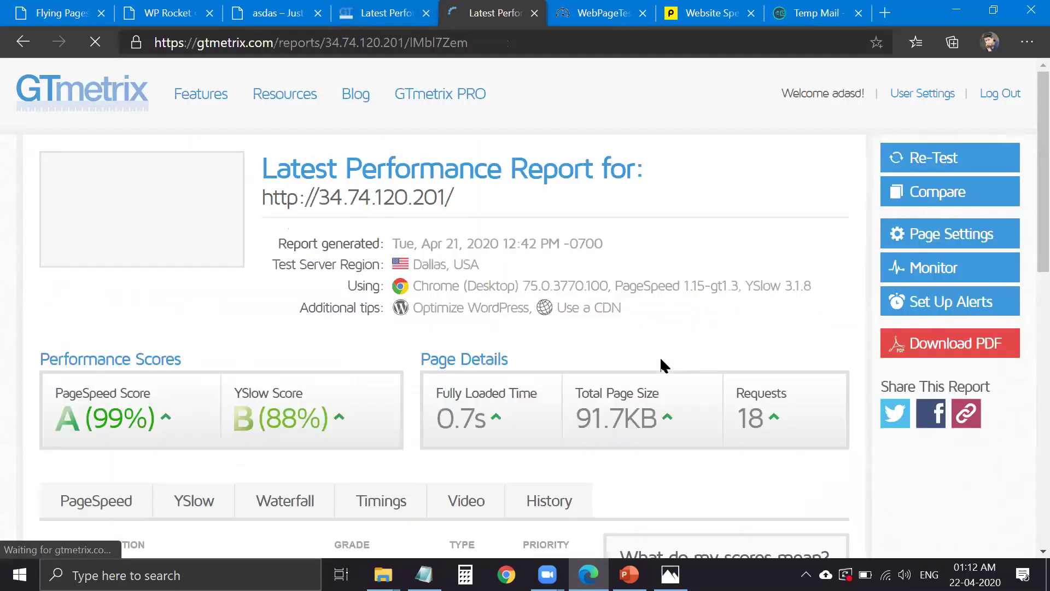
scroll(521, 365, "down", 5)
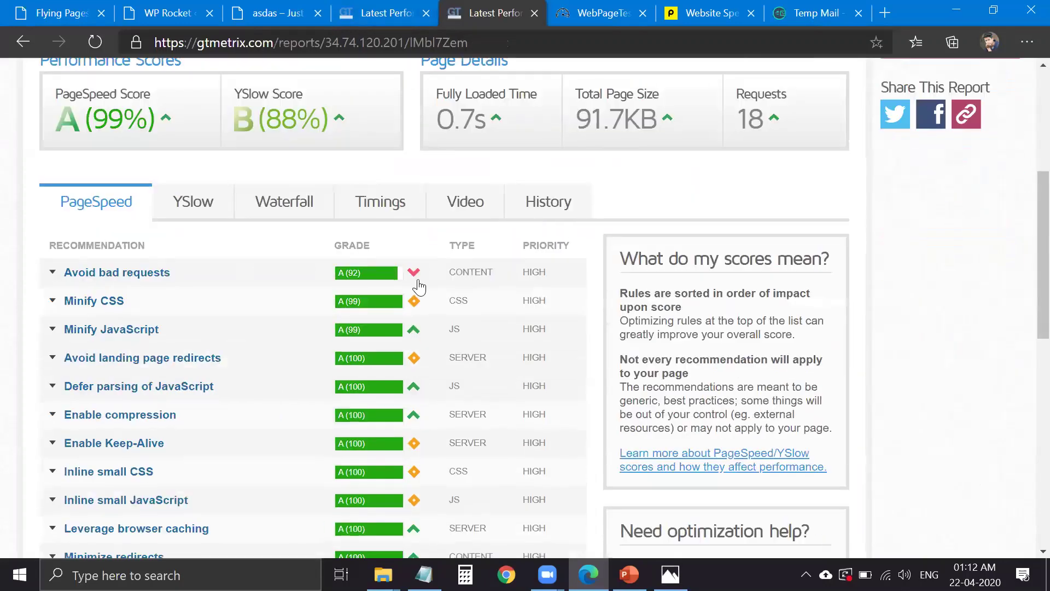
left_click(285, 200)
scroll(425, 219, "down", 5)
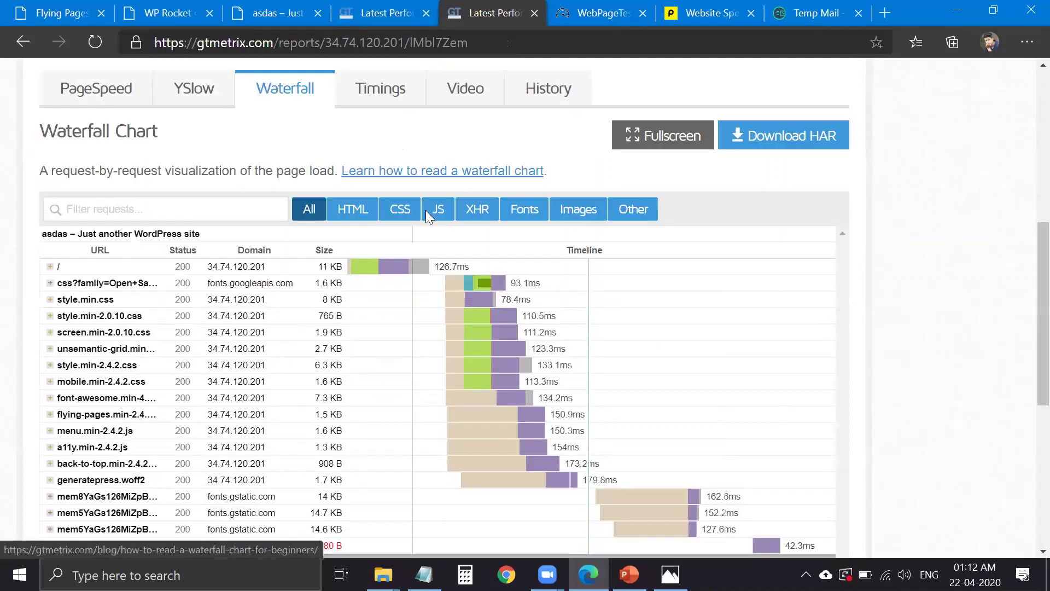
scroll(592, 327, "up", 6)
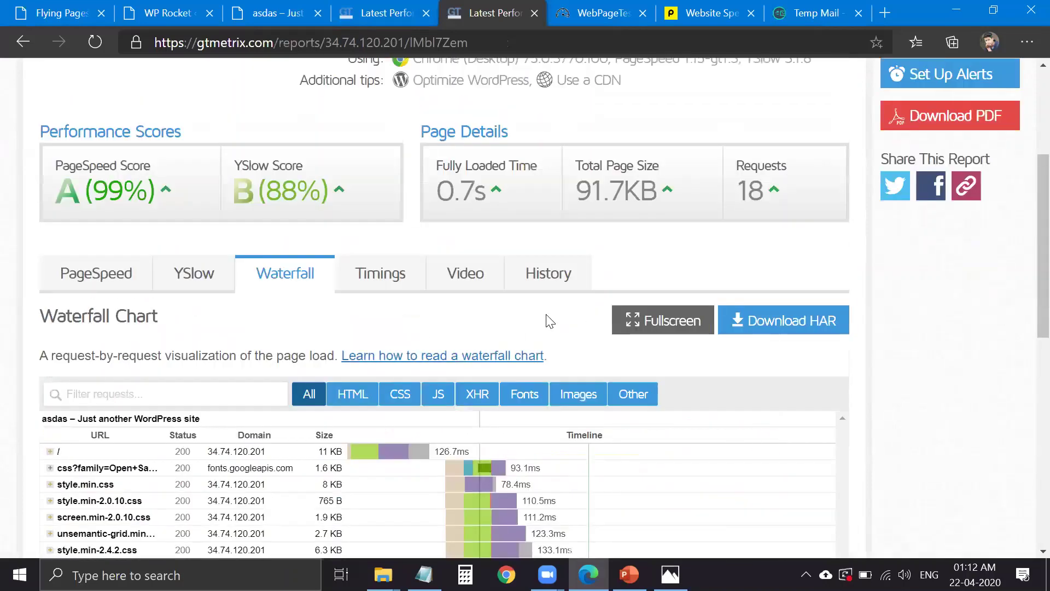
left_click(381, 273)
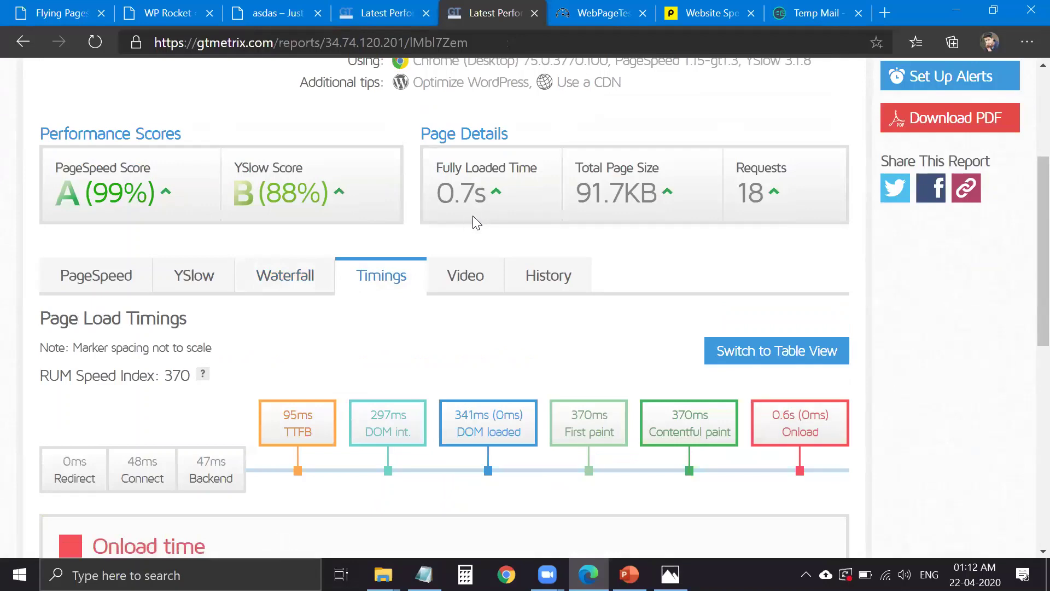
- Load the site at 34.74.120.201 in a new InPrivate Edge window
key("ctrl+shift+n")
type("http://34.74.120.201/")
key("Return")
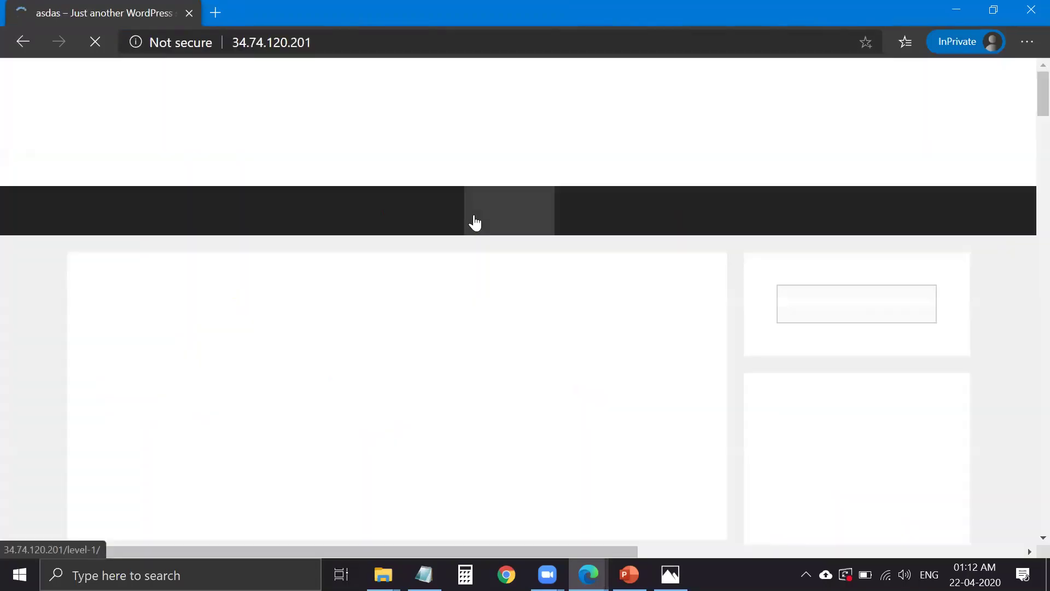
- Browse the home page, Markup: HTML Tags post, Blog, Front Page, Sample Page, Page A and Page B
scroll(472, 319, "down", 8)
scroll(472, 314, "up", 8)
left_click(94, 41)
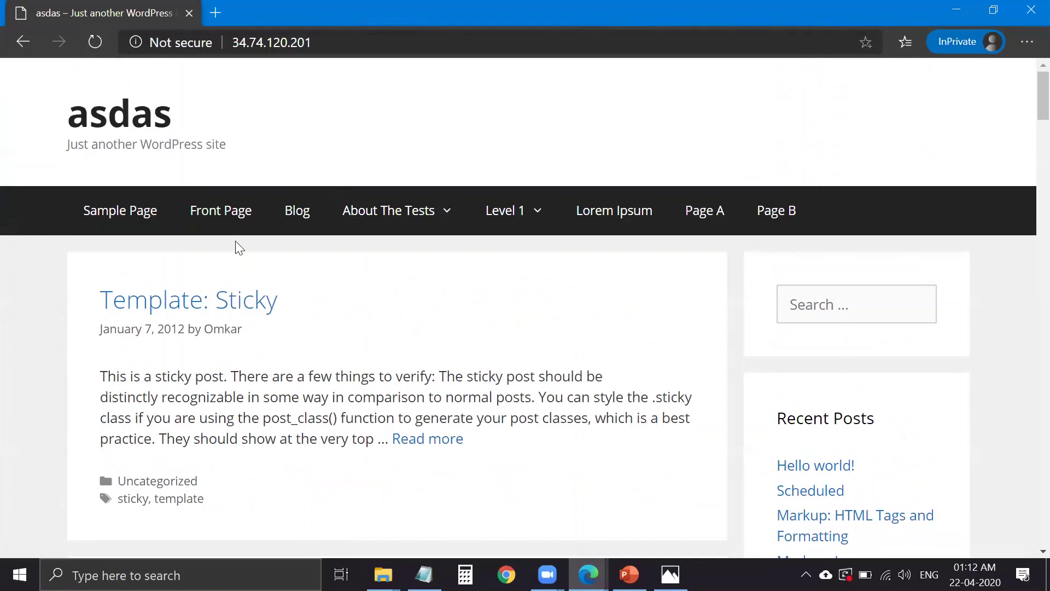
scroll(374, 414, "down", 9)
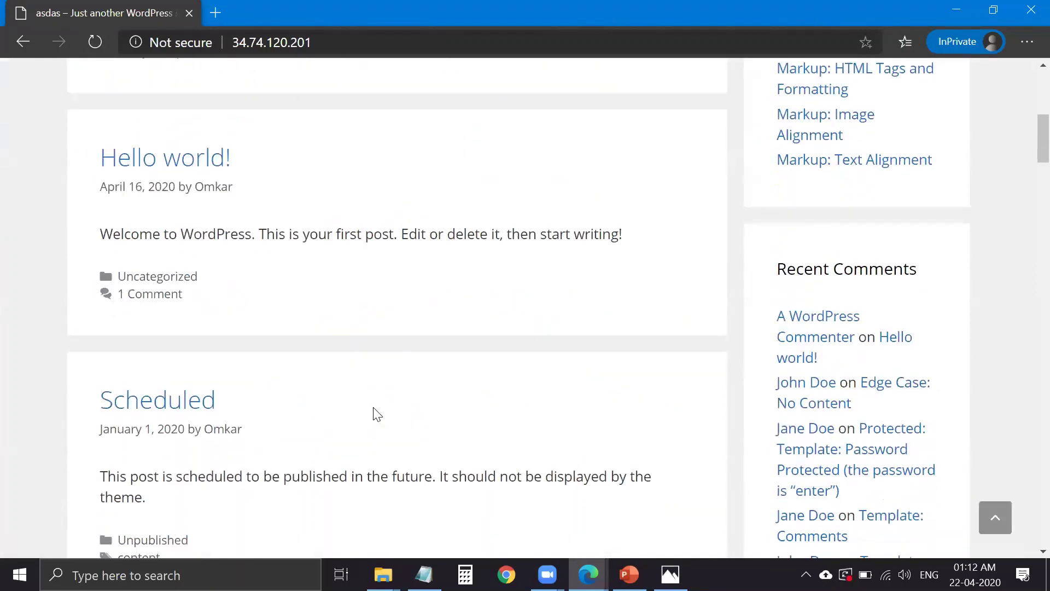
scroll(392, 382, "down", 4)
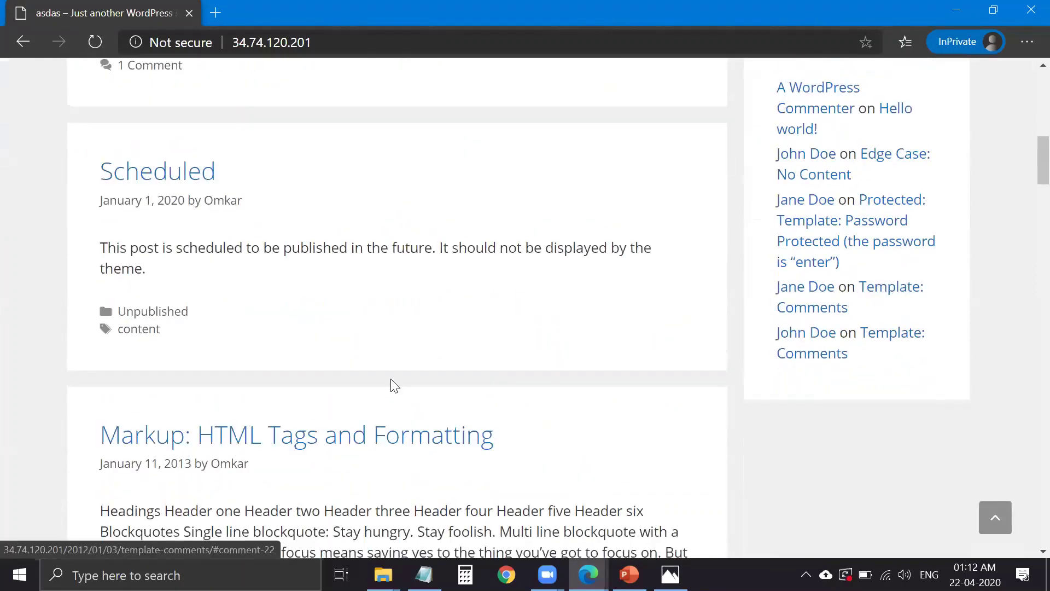
left_click(350, 436)
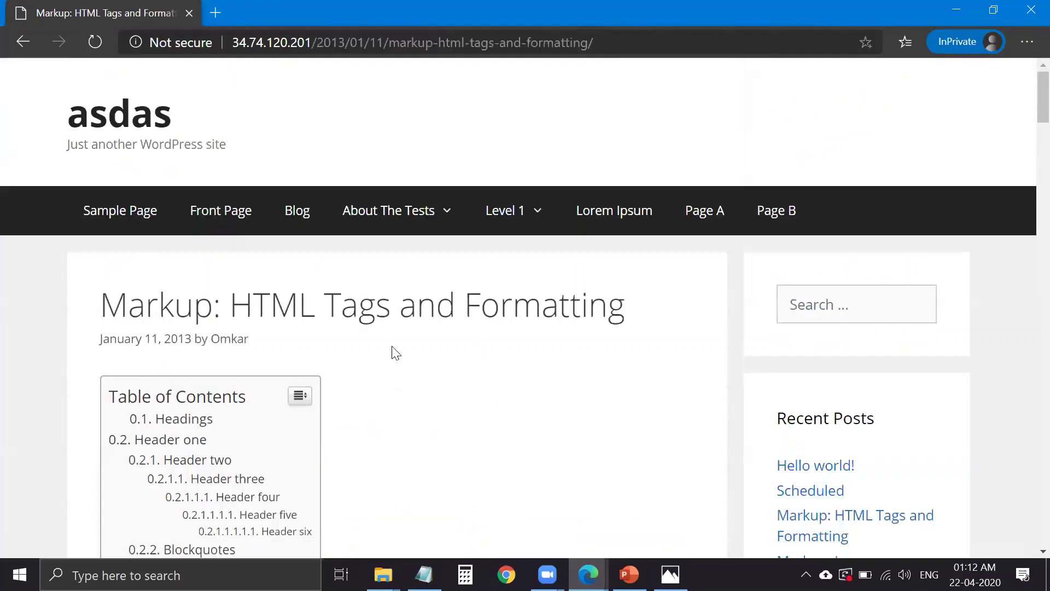
left_click(296, 215)
left_click(232, 218)
left_click(287, 214)
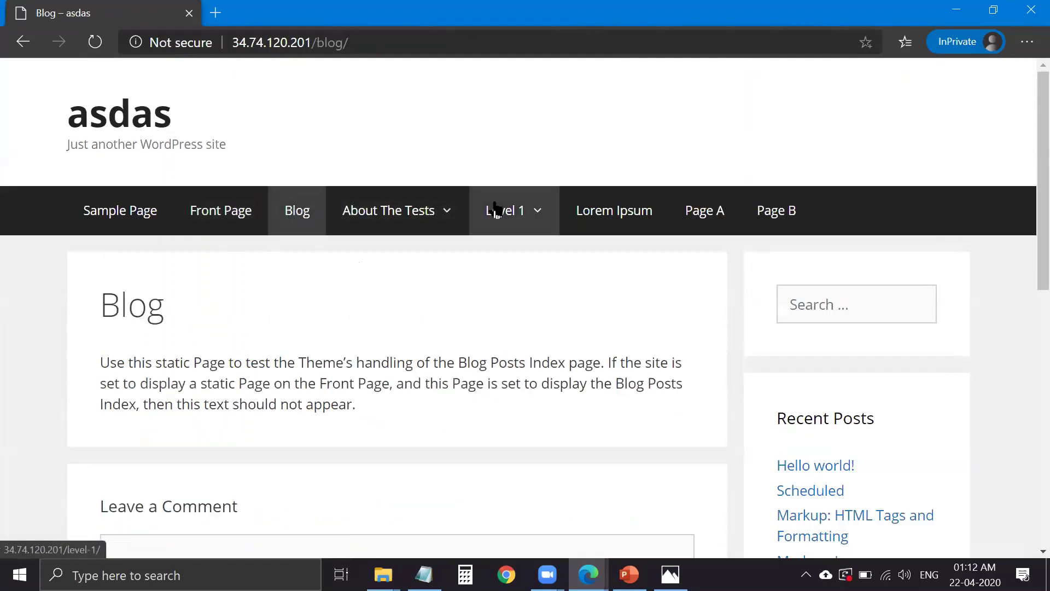
left_click(157, 212)
left_click(706, 212)
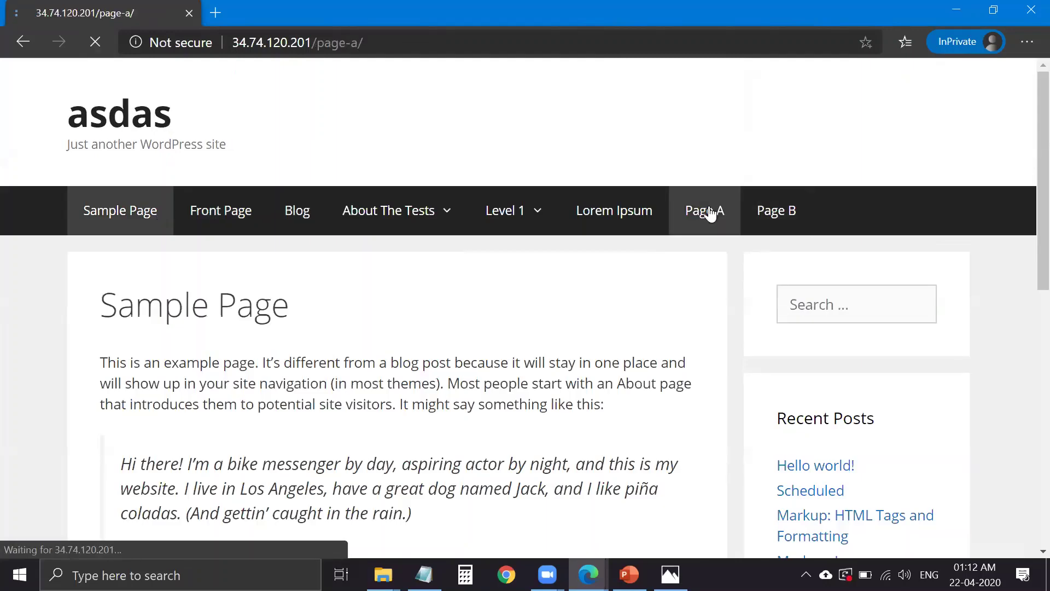
left_click(756, 217)
- Revisit Page A and scroll through the full Lorem Ipsum page
scroll(709, 234, "down", 3)
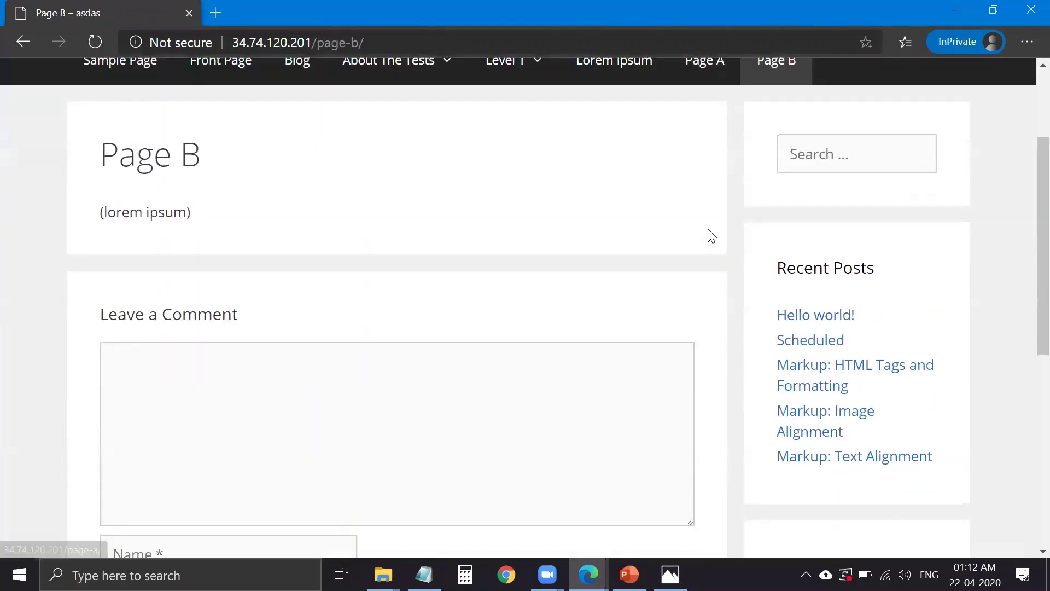
right_click(683, 219)
left_click(551, 234)
scroll(551, 233, "up", 3)
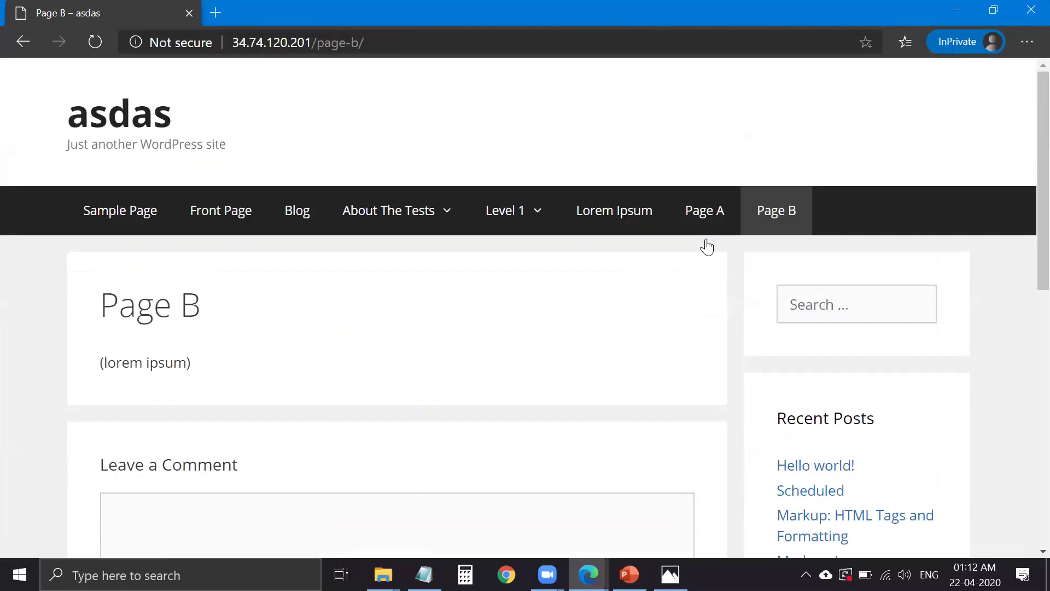
left_click(719, 225)
left_click(626, 235)
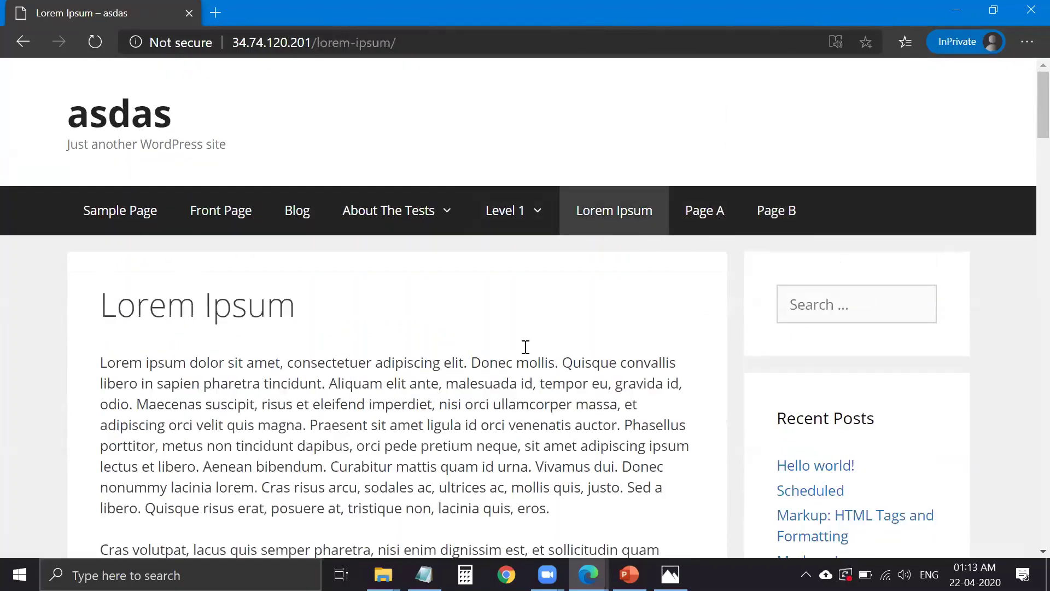
scroll(465, 358, "down", 4)
scroll(463, 358, "down", 1)
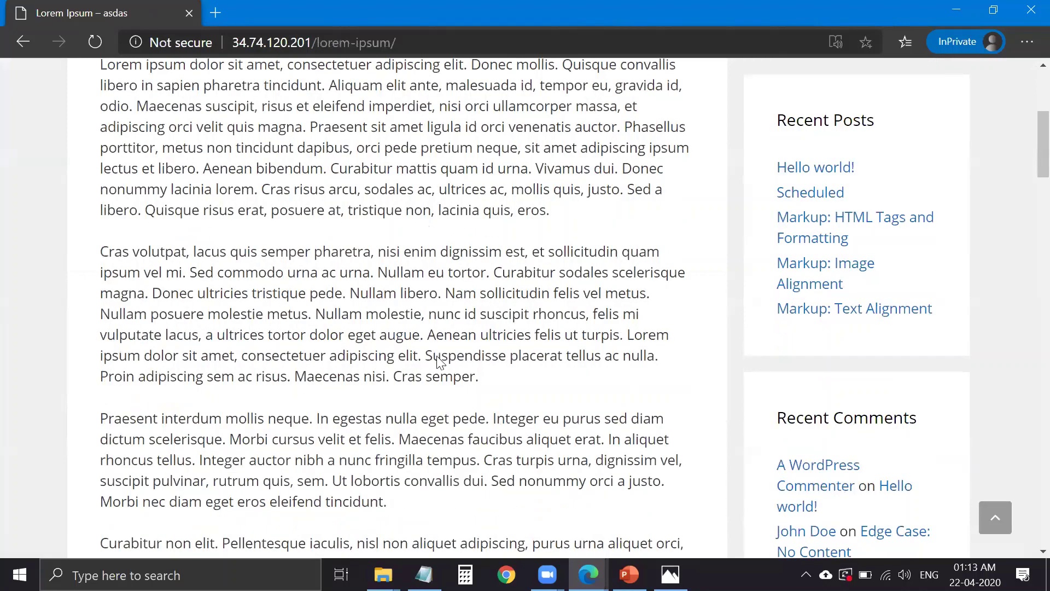
scroll(436, 355, "down", 1)
scroll(1027, 492, "down", 4)
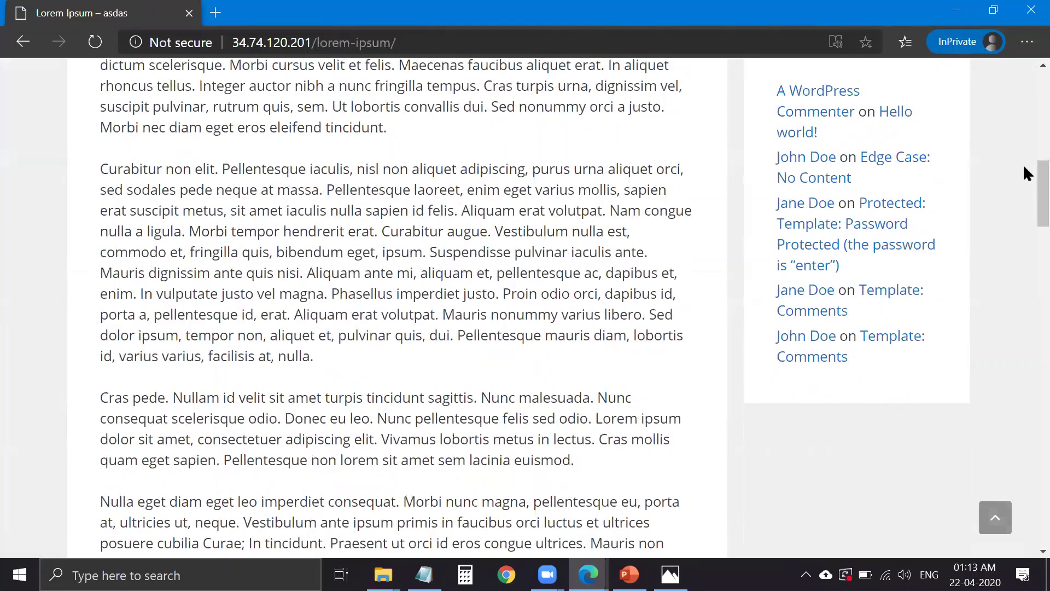
scroll(148, 224, "down", 10)
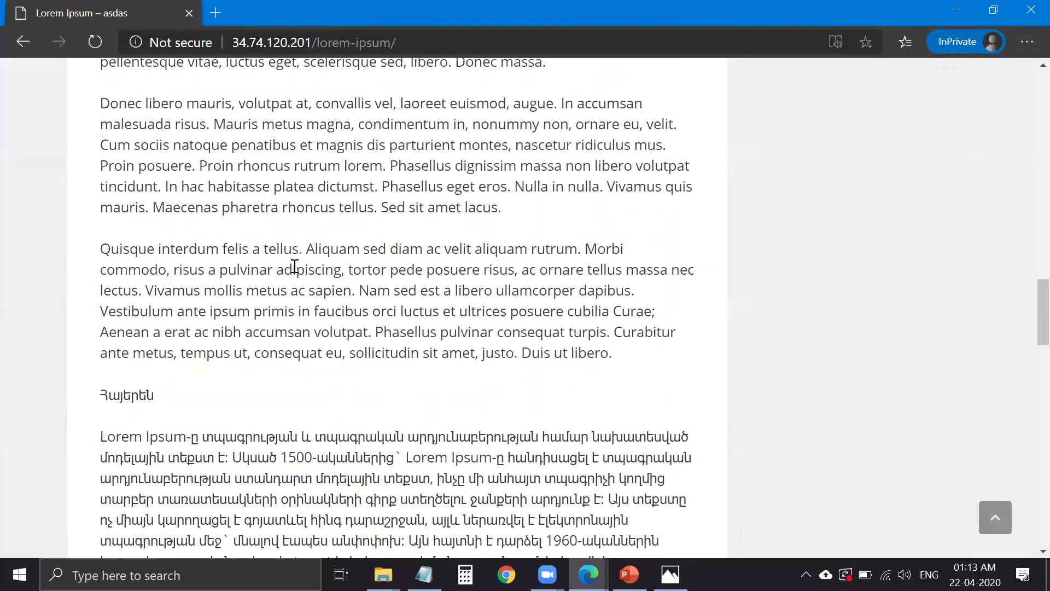
scroll(296, 272, "down", 6)
scroll(443, 336, "down", 6)
scroll(432, 323, "down", 4)
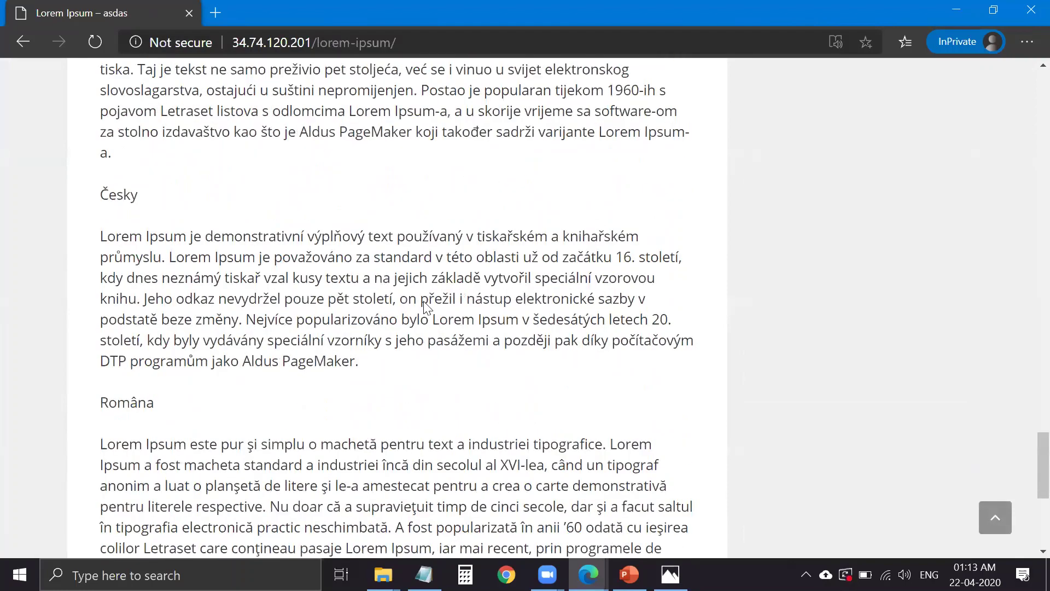
scroll(234, 241, "down", 5)
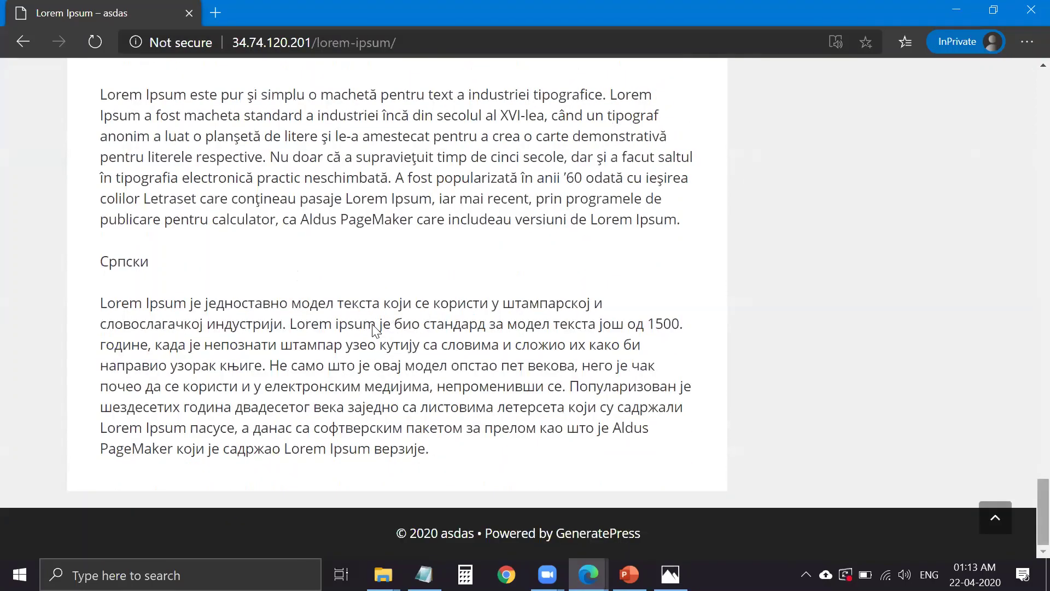
key("Home")
- Check the Front Page, Hello world!, Scheduled and Title With Special Characters posts load quickly
left_click(221, 210)
scroll(138, 129, "down", 5)
scroll(216, 213, "up", 7)
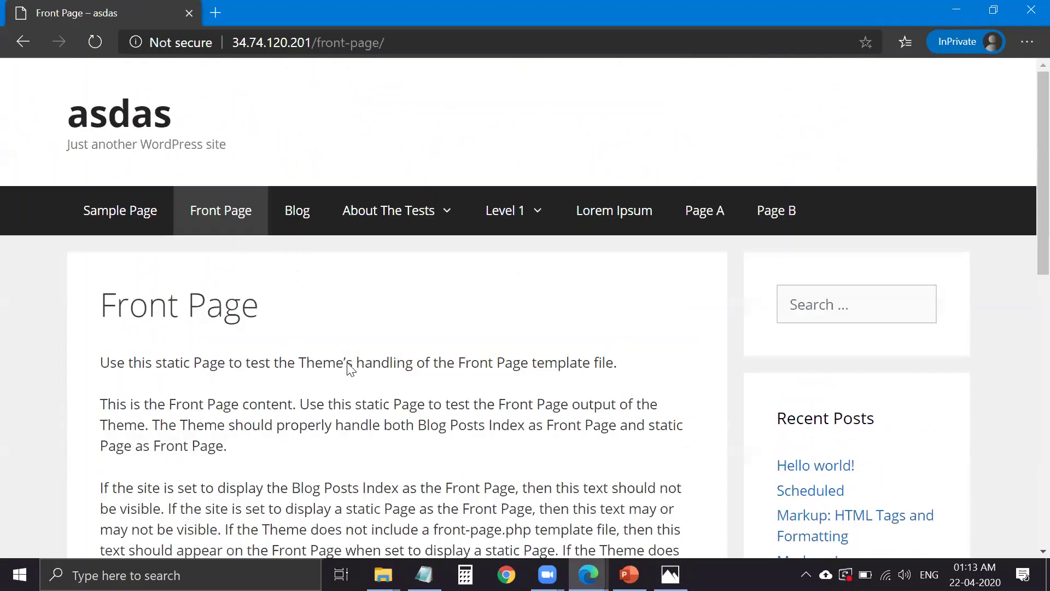
key("alt+Left")
scroll(192, 229, "down", 4)
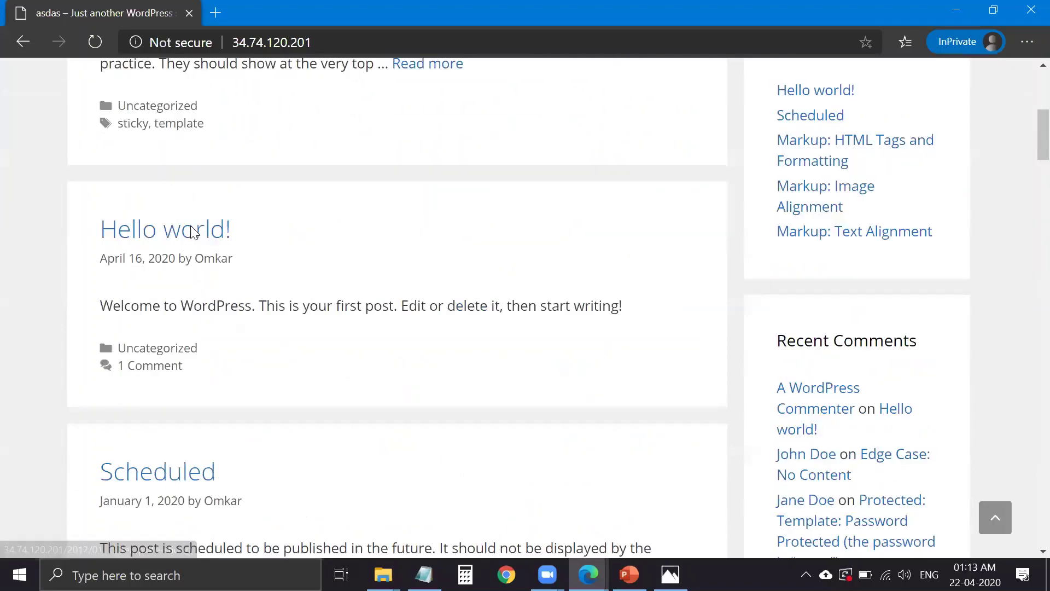
left_click(190, 233)
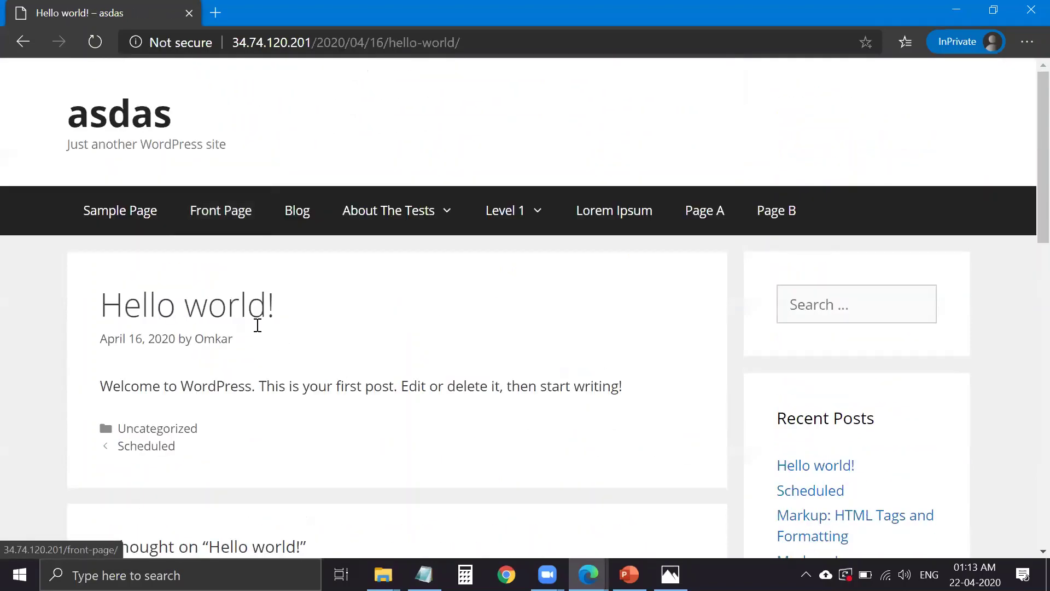
key("alt+Left")
scroll(353, 376, "down", 3)
key("alt+Left")
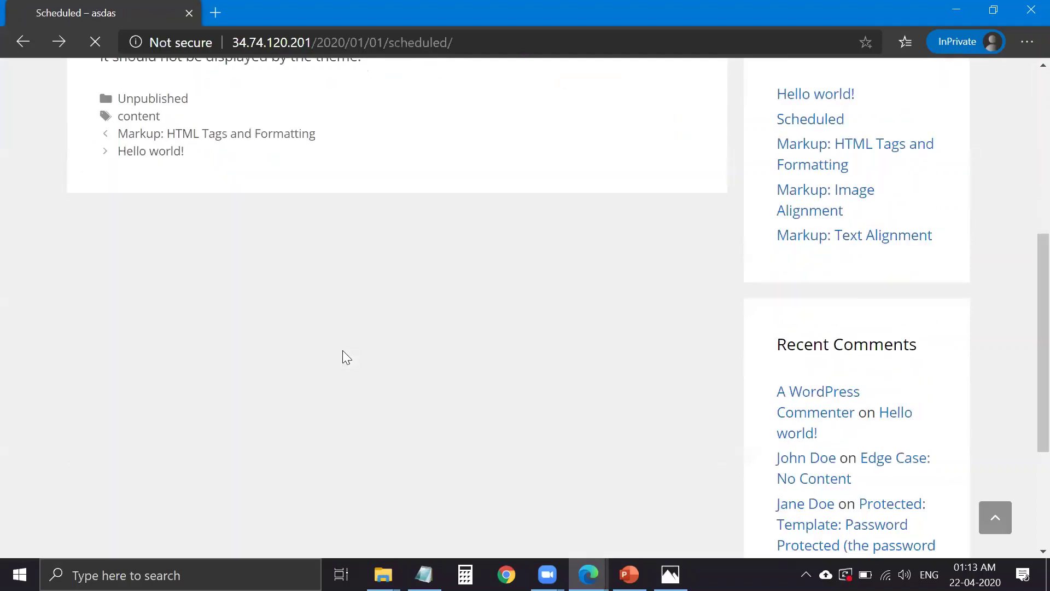
key("alt+Right")
scroll(245, 369, "down", 4)
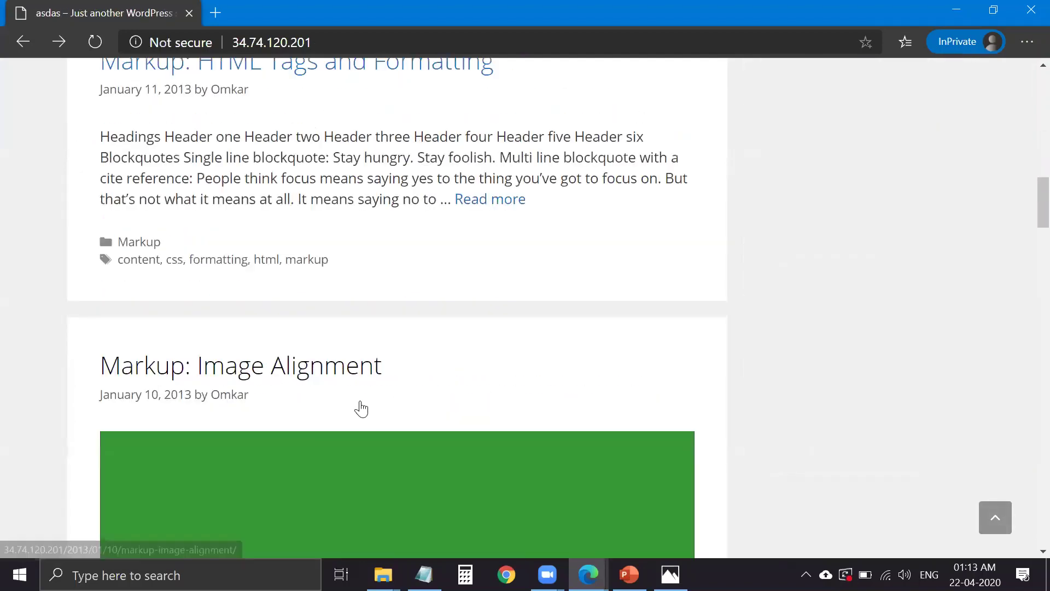
left_click(285, 391)
scroll(328, 383, "down", 15)
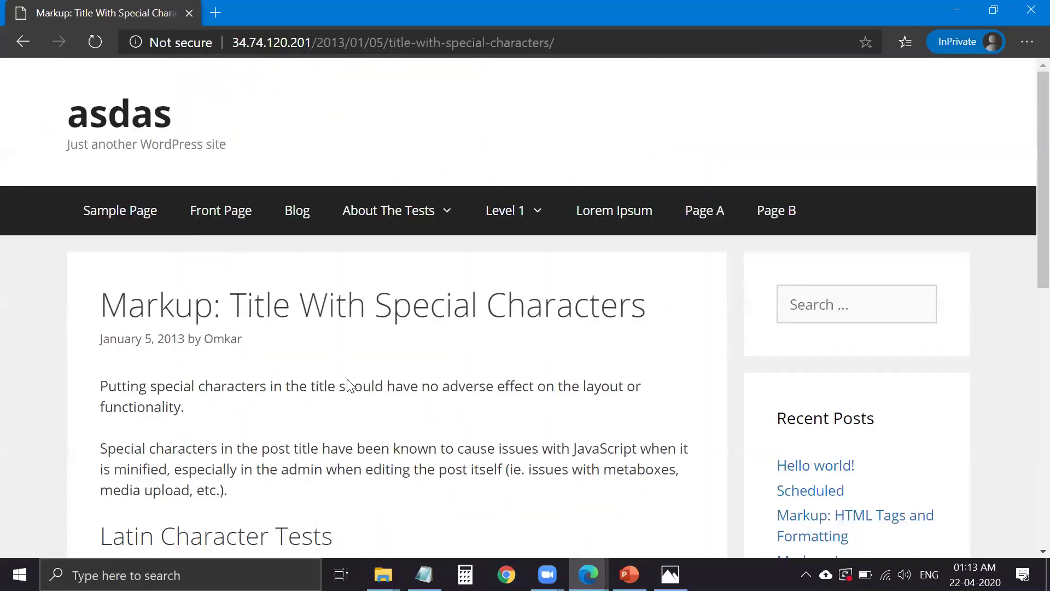
- Open and scroll through the Featured Image (Horizontal) post
key("alt+Left")
scroll(369, 298, "down", 5)
left_click(389, 399)
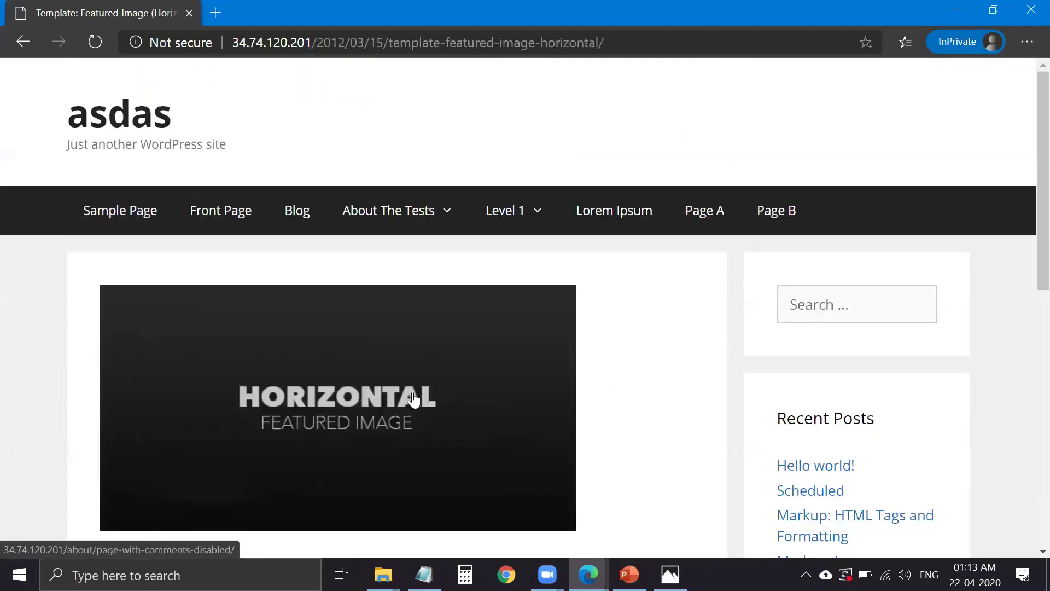
key("alt+Left")
scroll(324, 373, "down", 8)
scroll(241, 345, "up", 4)
left_click(270, 358)
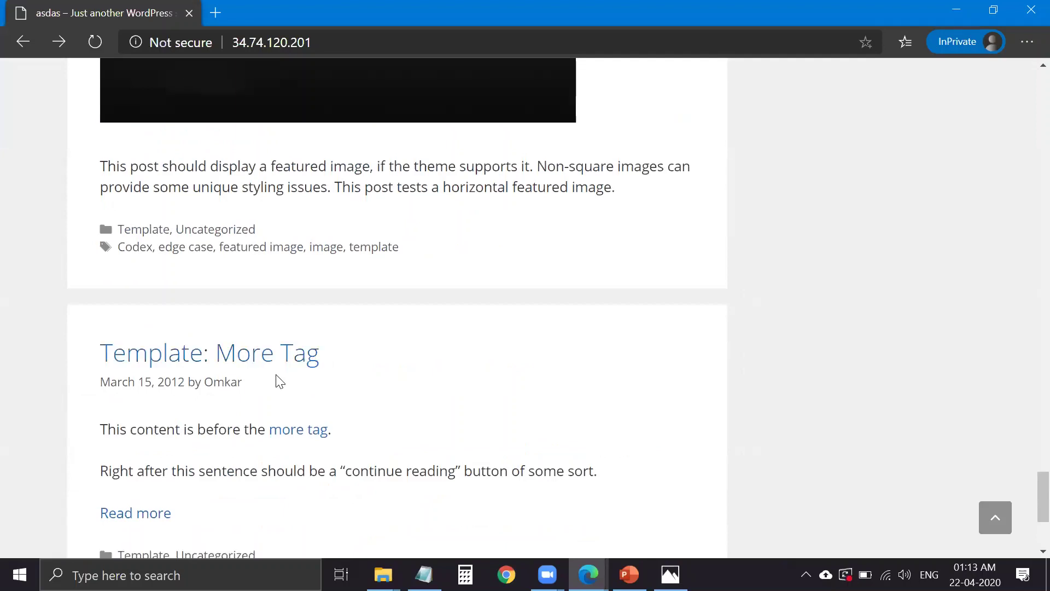
scroll(296, 222, "up", 3)
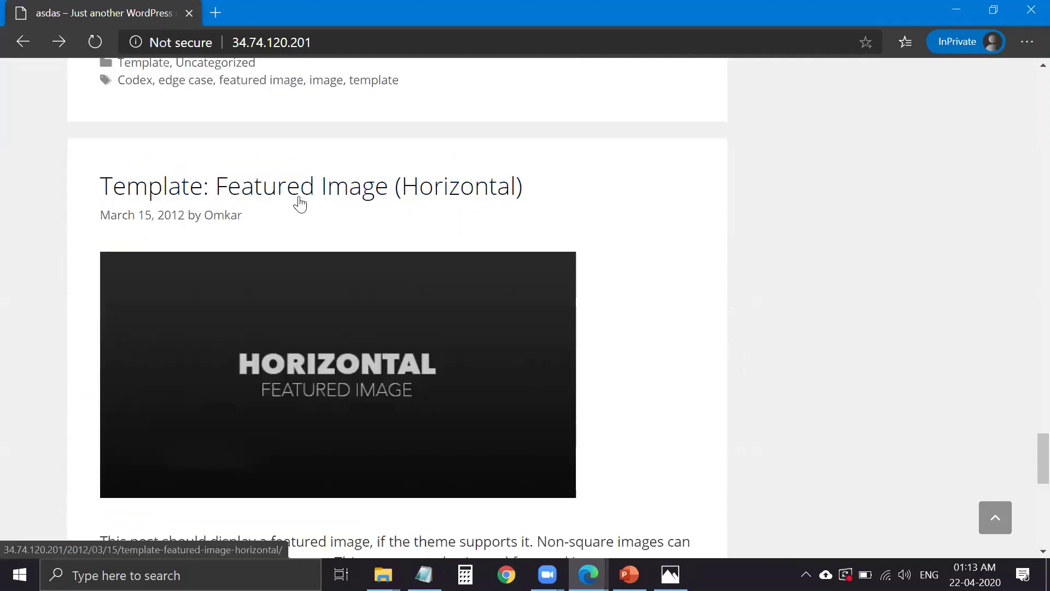
left_click(299, 204)
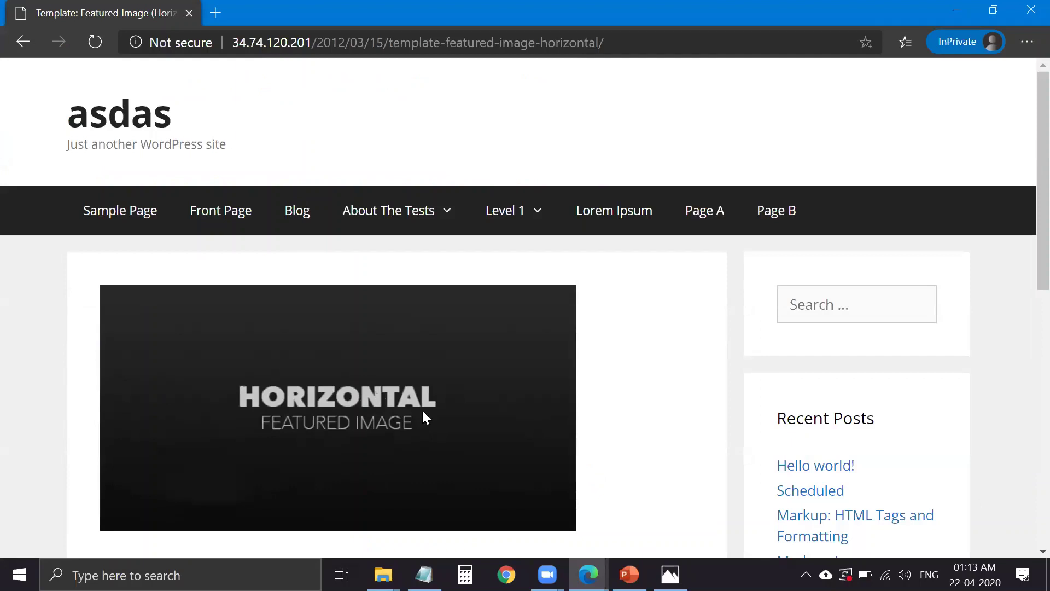
scroll(376, 391, "down", 2)
scroll(636, 531, "down", 3)
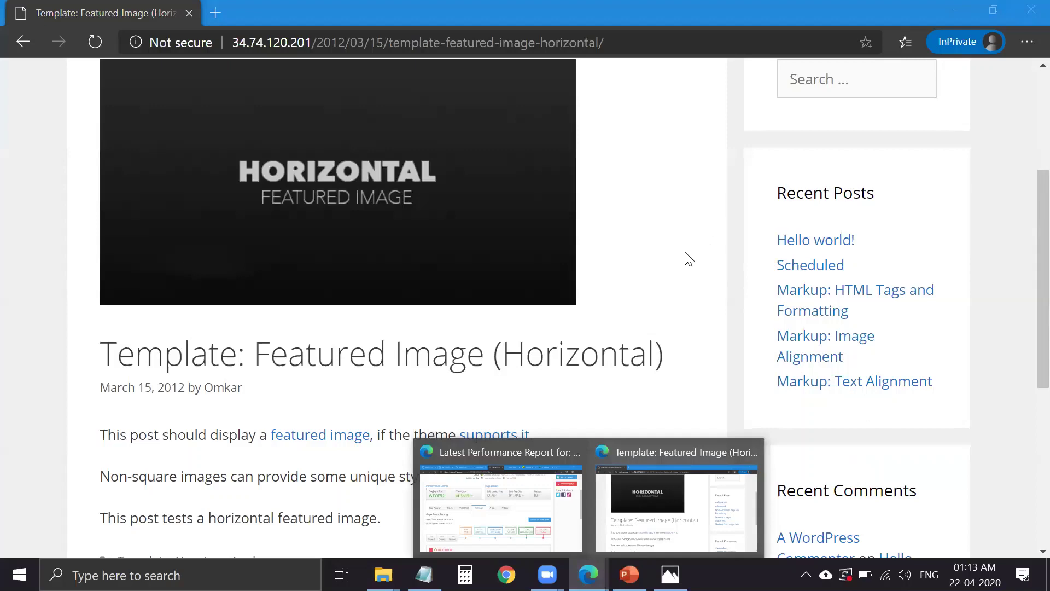
- Back in the GTmetrix report, view the Waterfall, YSlow and PageSpeed results
key("alt+Tab")
scroll(661, 295, "up", 4)
left_click(290, 502)
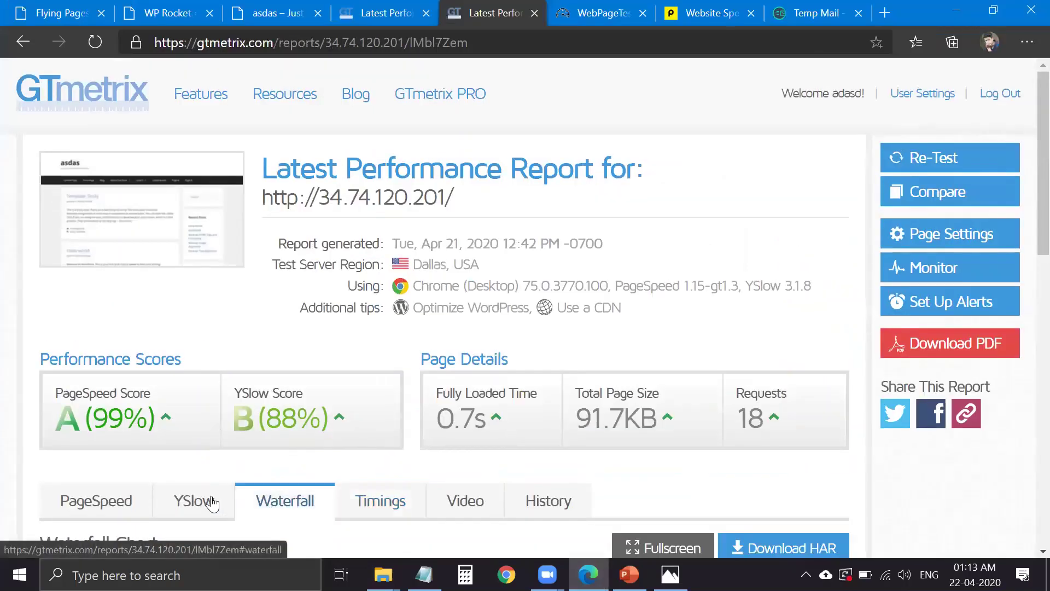
left_click(212, 503)
left_click(99, 499)
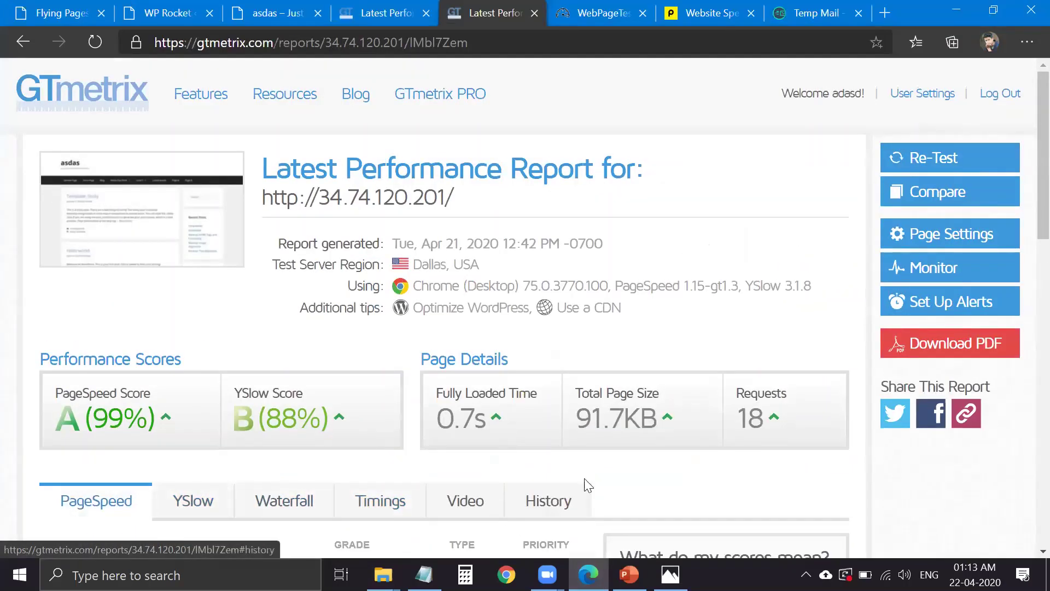